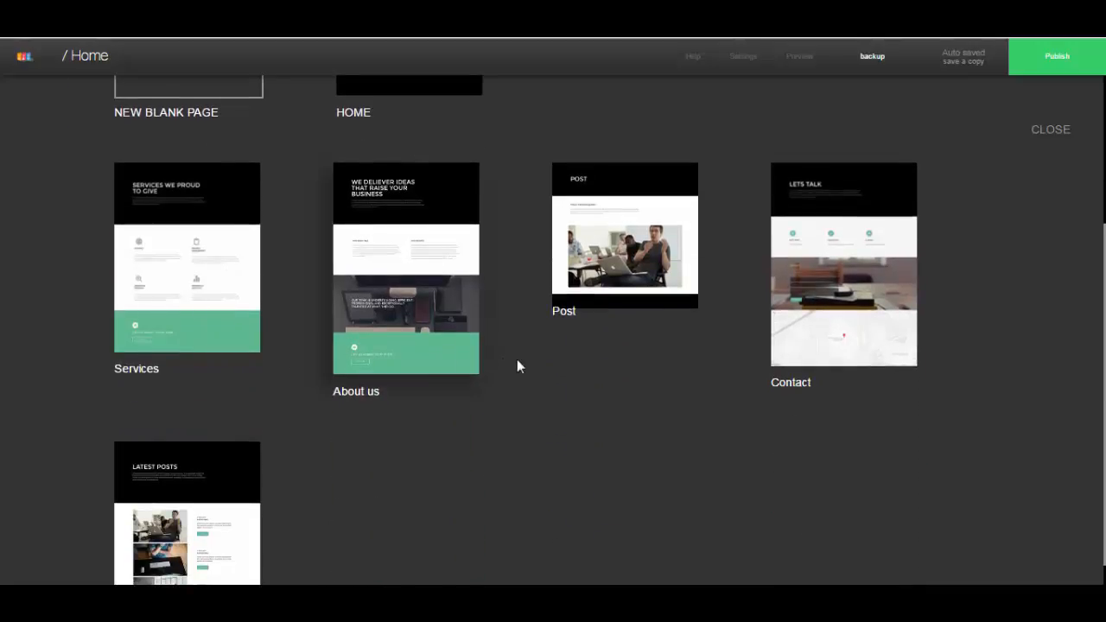
# Add a page named Download123 based on the Contact template, without adding it as a link to the menu.
pyautogui.scroll(-1, 648, 363)
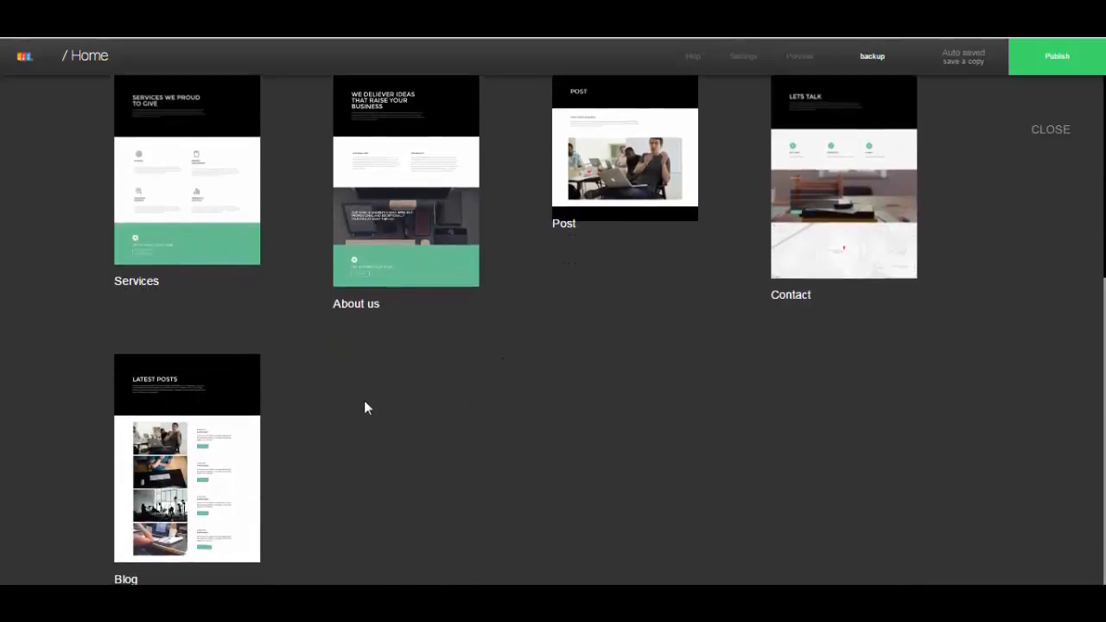
pyautogui.scroll(3, 339, 393)
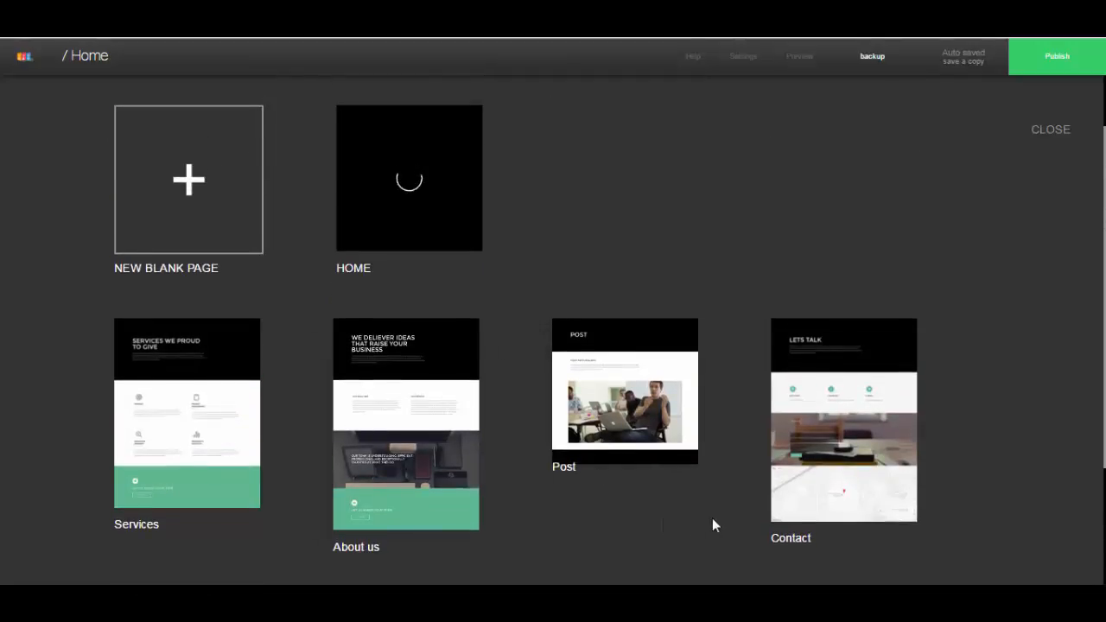
pyautogui.scroll(-1, 657, 484)
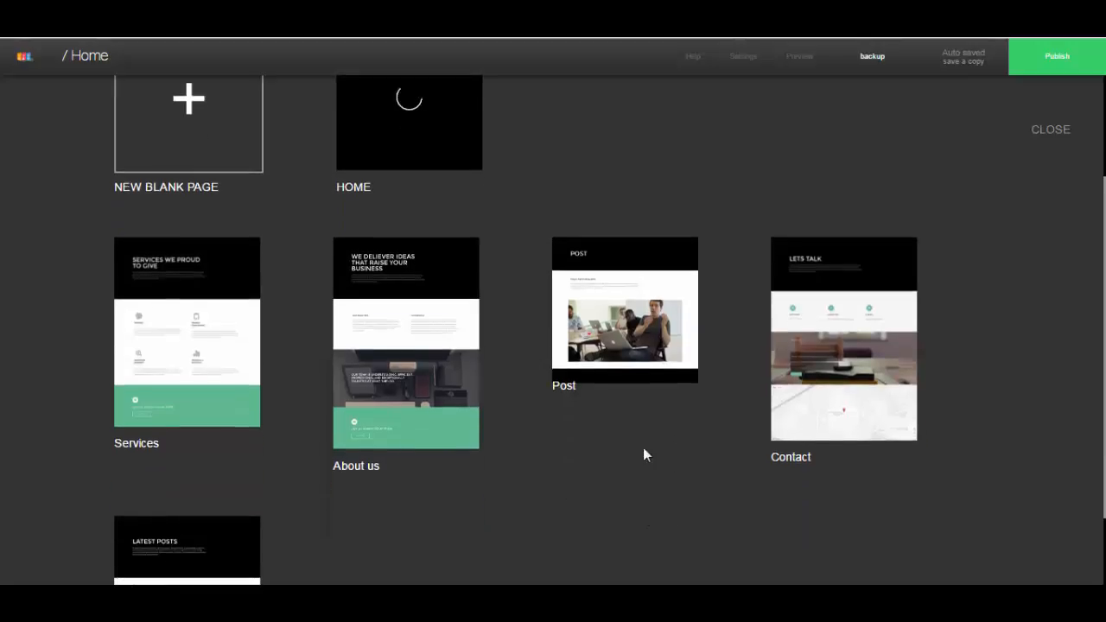
pyautogui.click(863, 371)
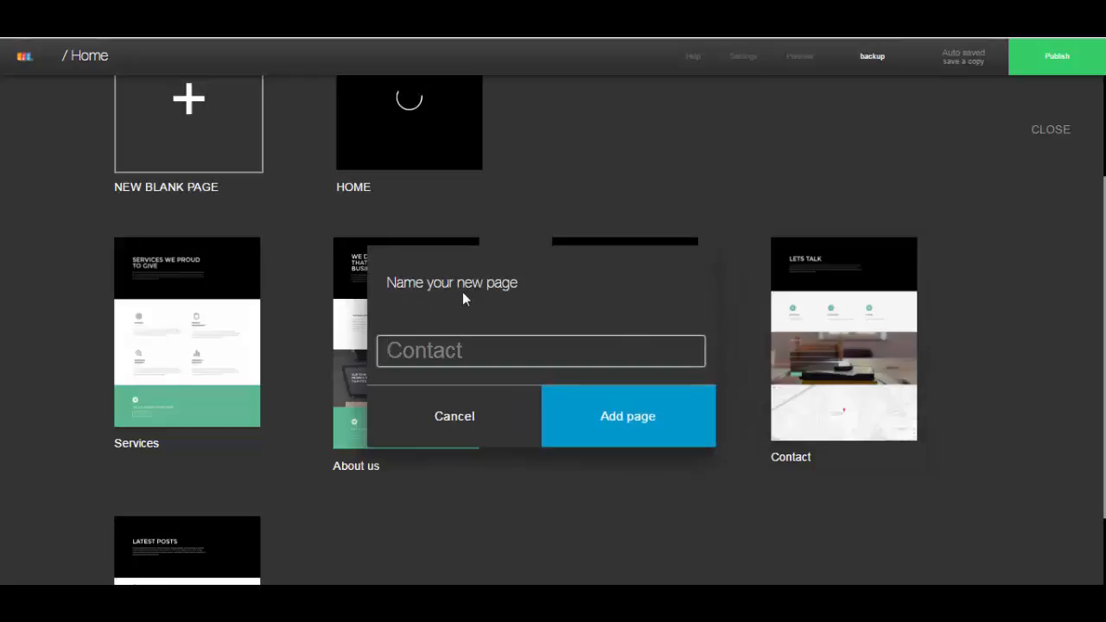
pyautogui.write('D')
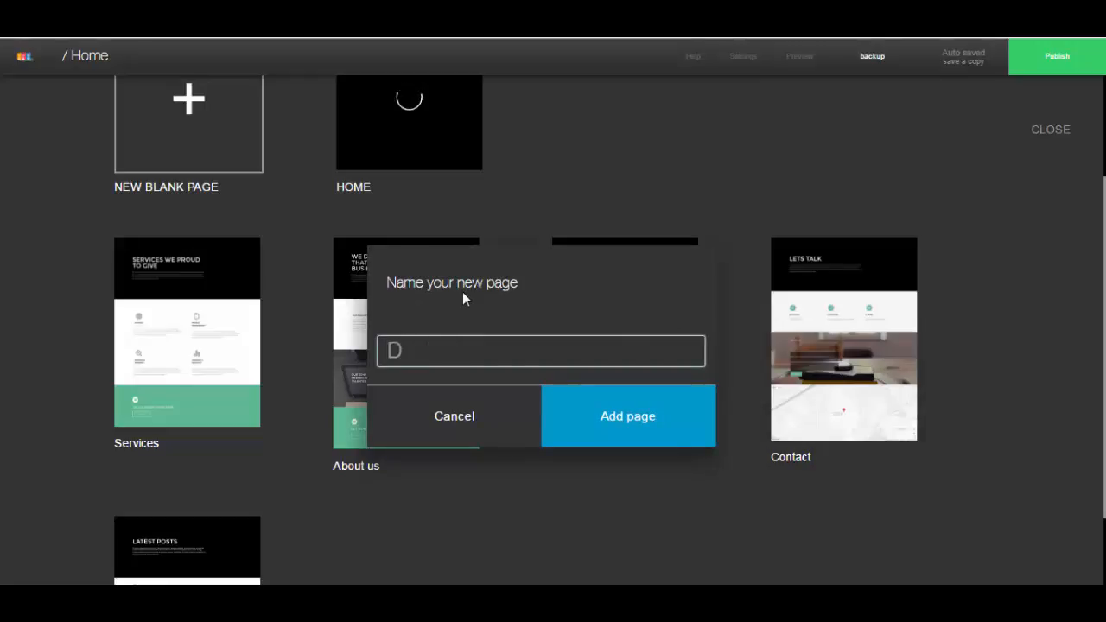
pyautogui.write('ownload123')
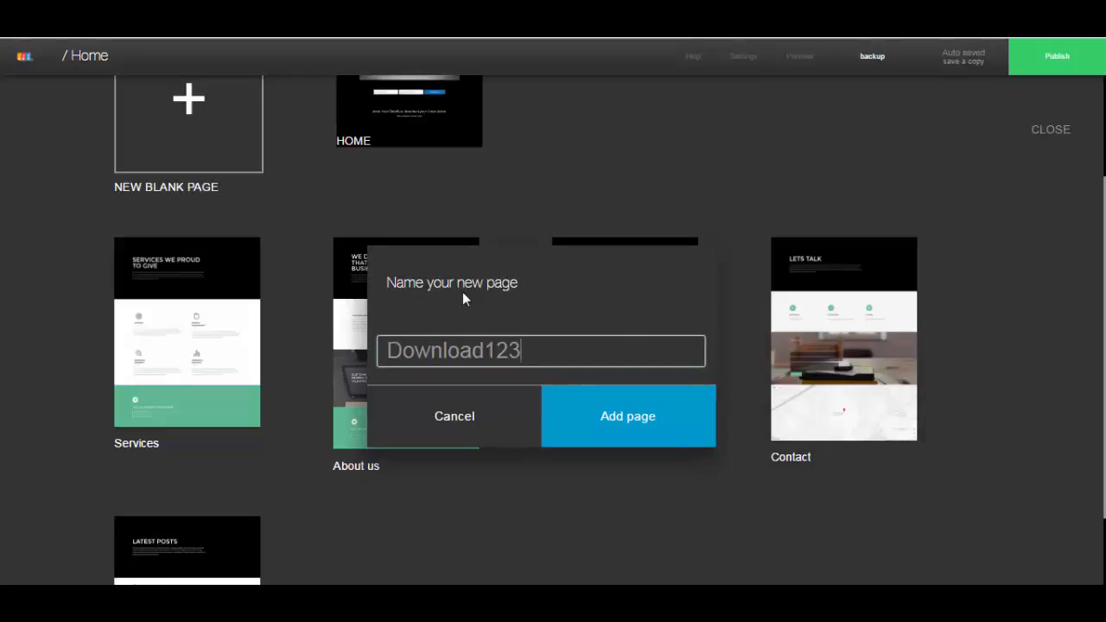
pyautogui.click(626, 430)
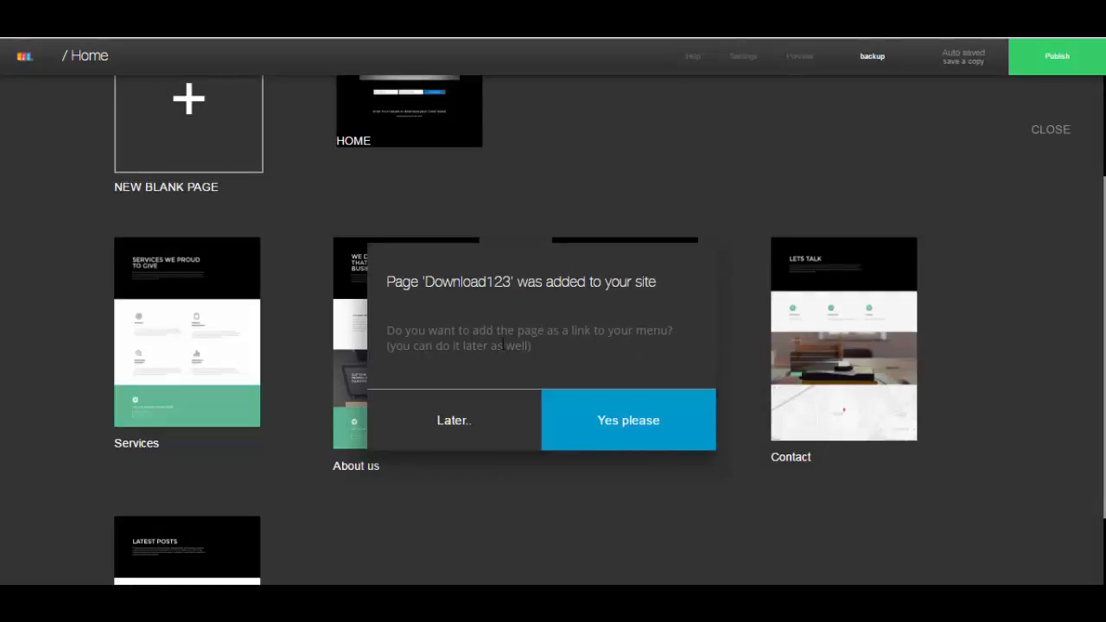
pyautogui.click(452, 423)
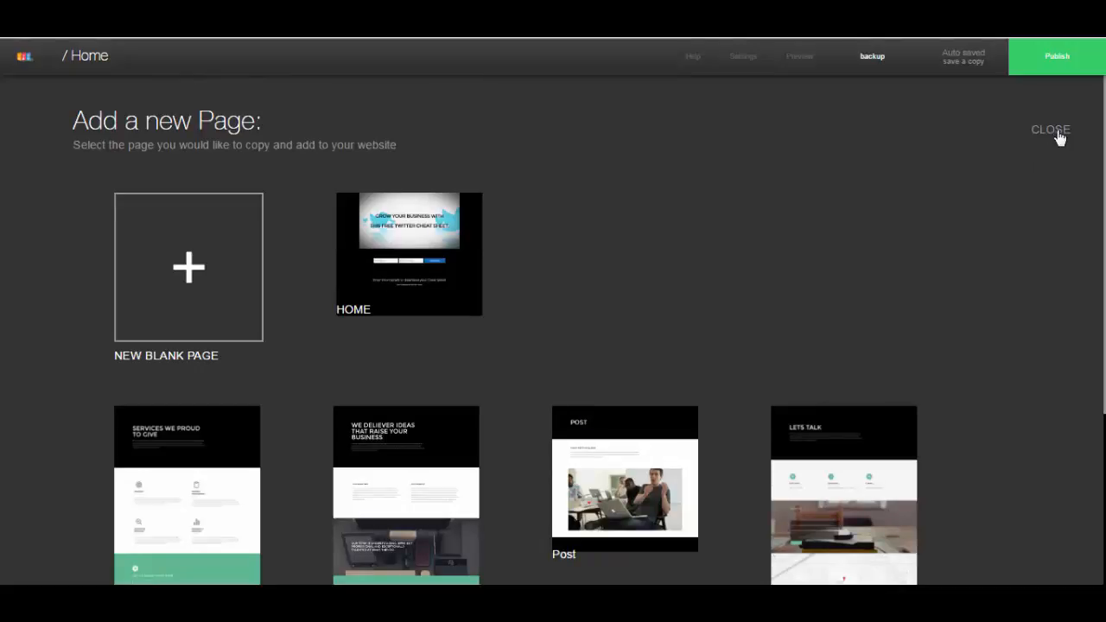
# Leave the new-page gallery and open the Download123 page for editing from the site's page manager.
pyautogui.click(1051, 129)
pyautogui.click(80, 60)
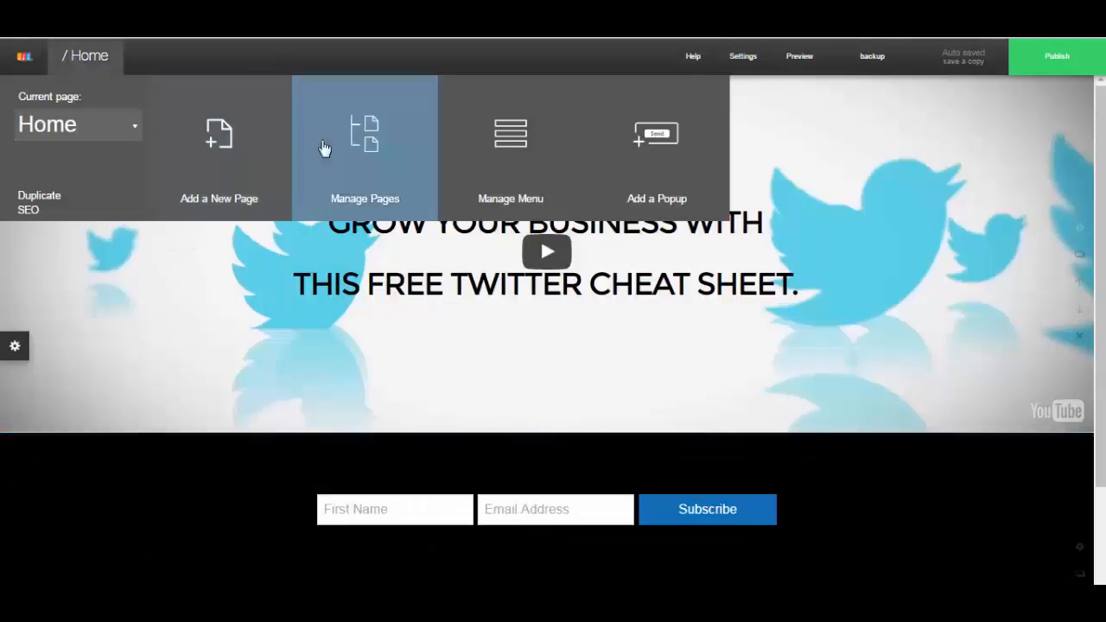
pyautogui.click(361, 153)
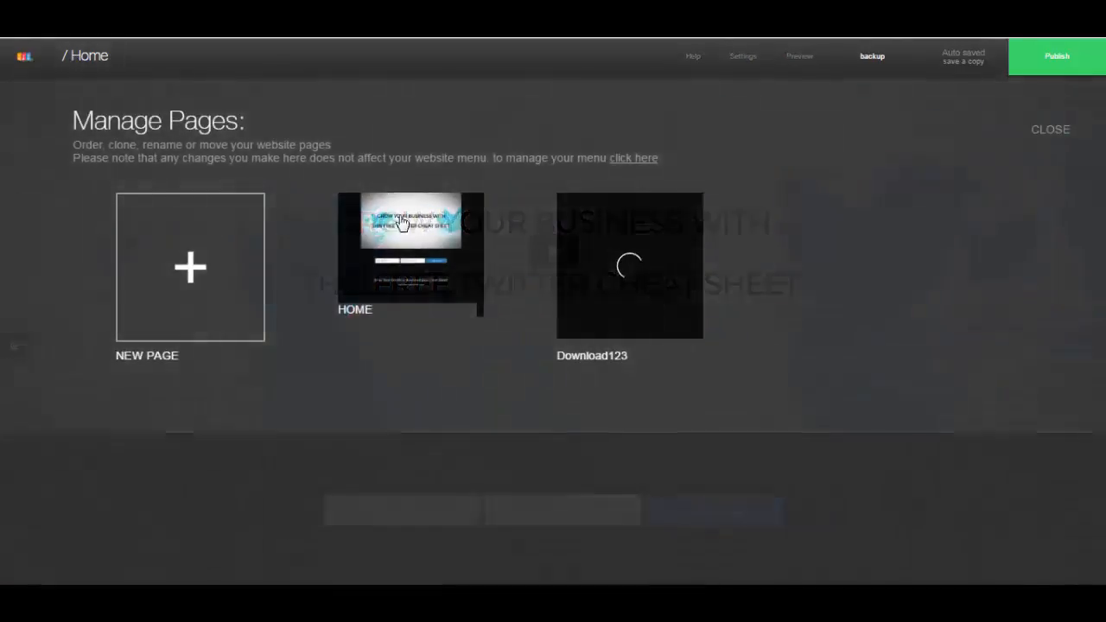
pyautogui.click(650, 277)
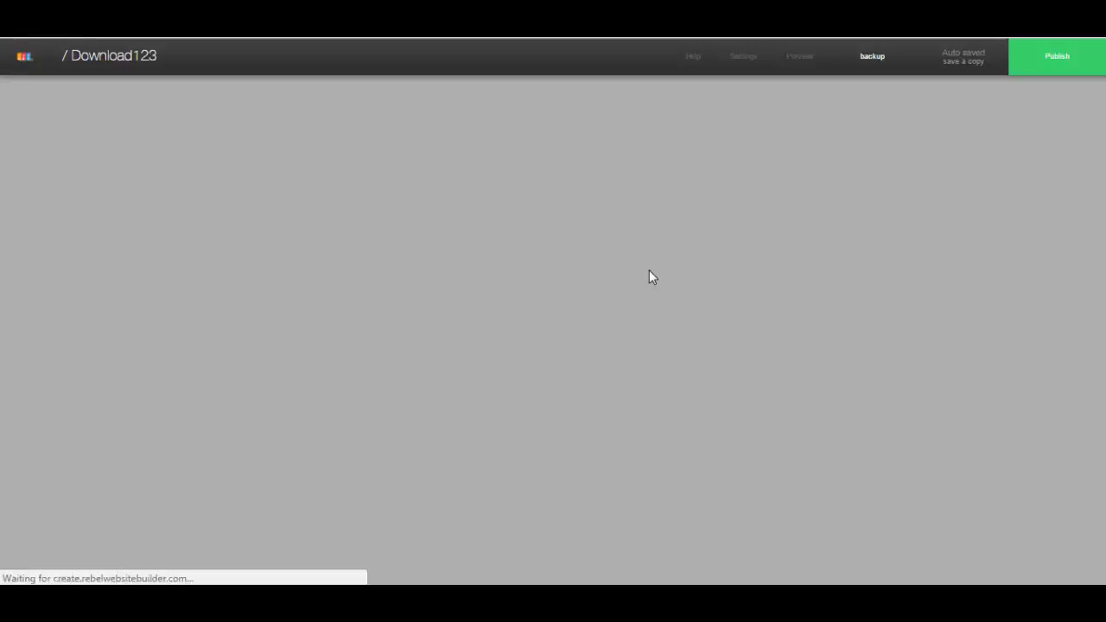
# Delete the map section at the end of the Download123 page.
pyautogui.scroll(-3, 409, 288)
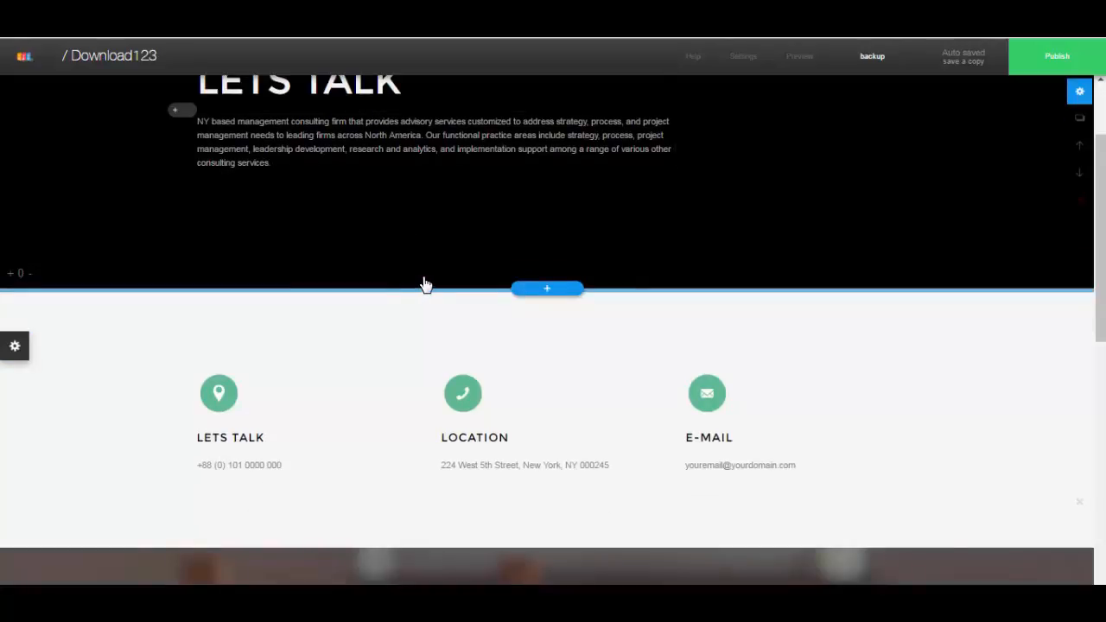
pyautogui.scroll(-1, 435, 283)
pyautogui.scroll(1, 455, 286)
pyautogui.scroll(-2, 474, 288)
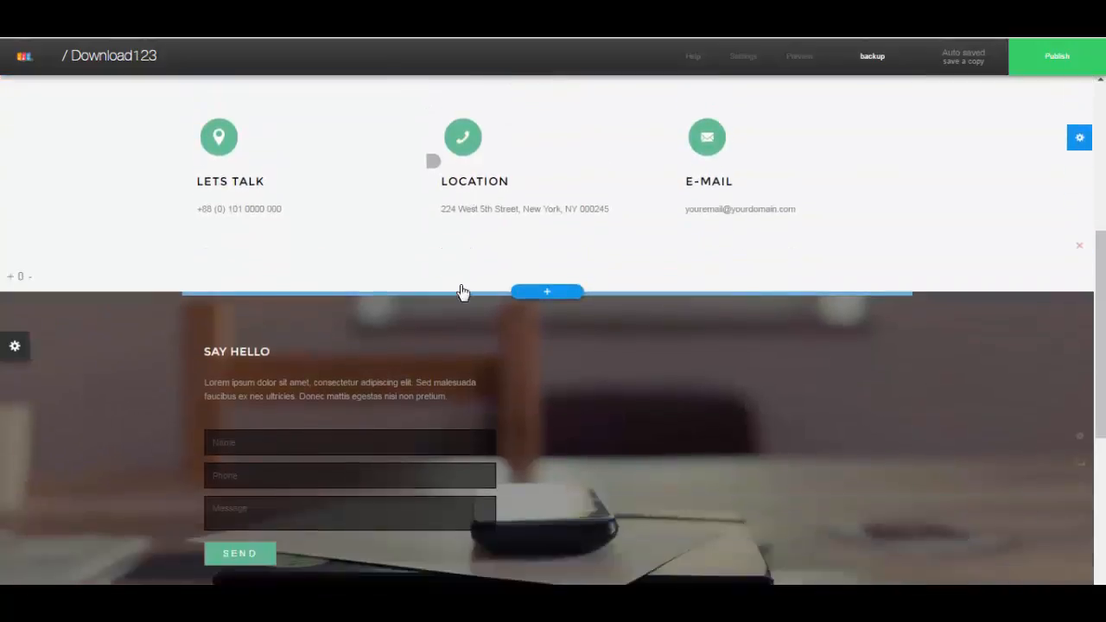
pyautogui.scroll(-4, 475, 298)
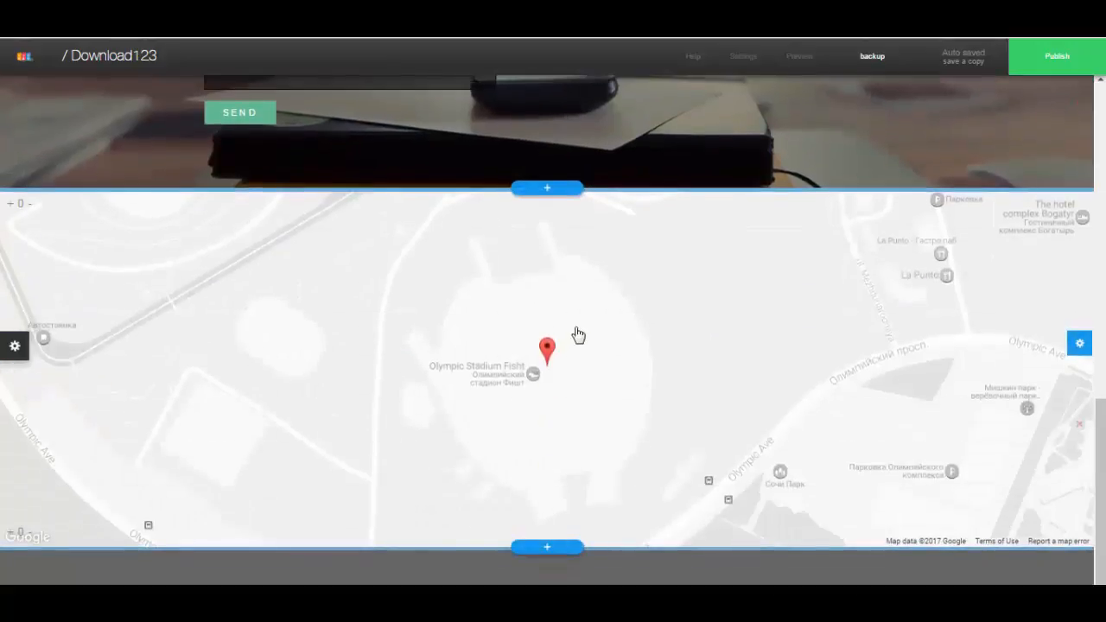
pyautogui.click(1079, 424)
pyautogui.click(678, 434)
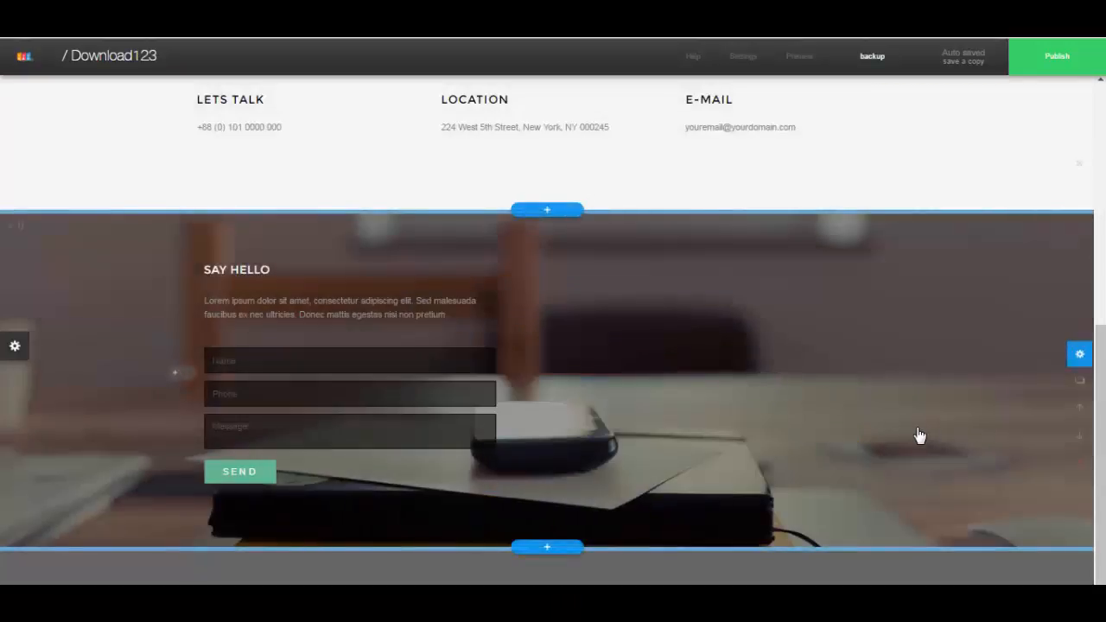
# Delete the "Say Hello" contact form section and the section with the phone, location and e-mail details.
pyautogui.scroll(1, 879, 434)
pyautogui.scroll(-1, 879, 434)
pyautogui.click(1071, 462)
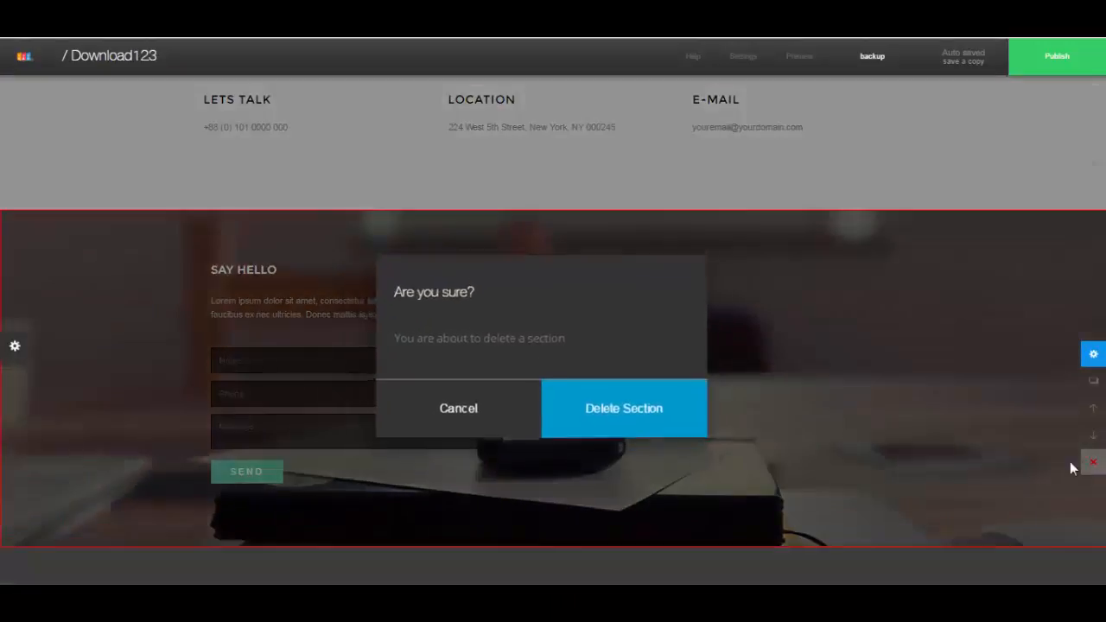
pyautogui.click(637, 427)
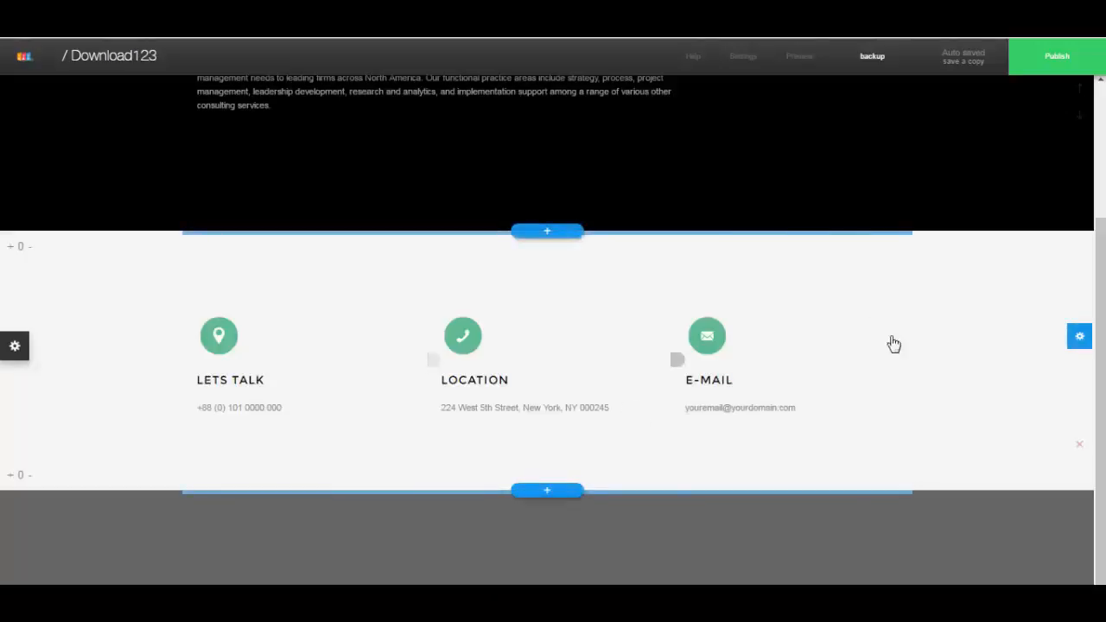
pyautogui.click(1079, 445)
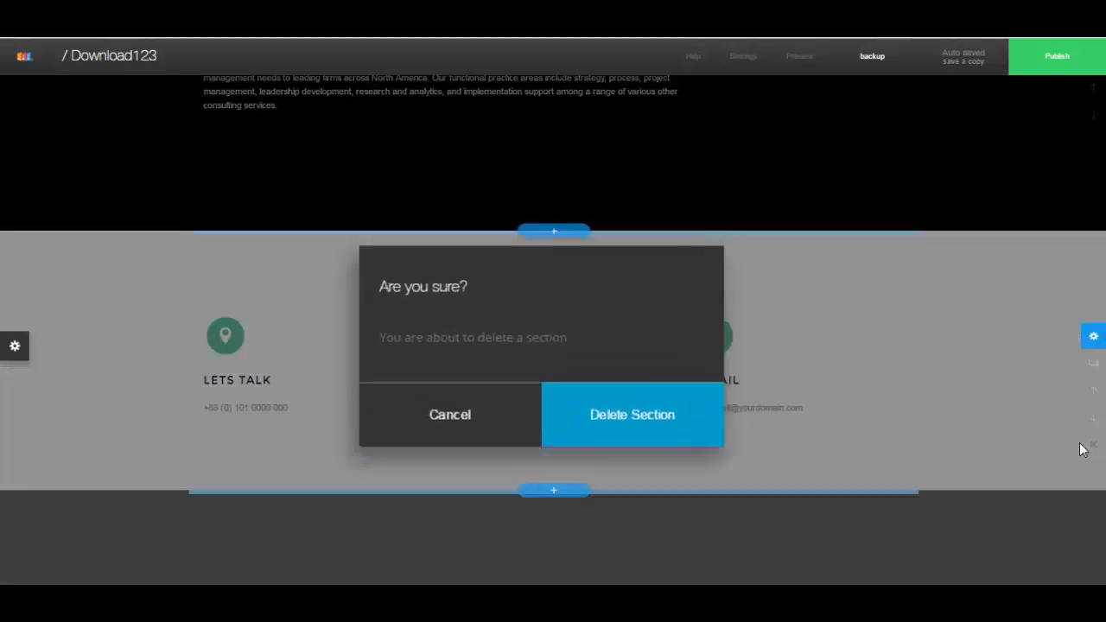
pyautogui.click(646, 409)
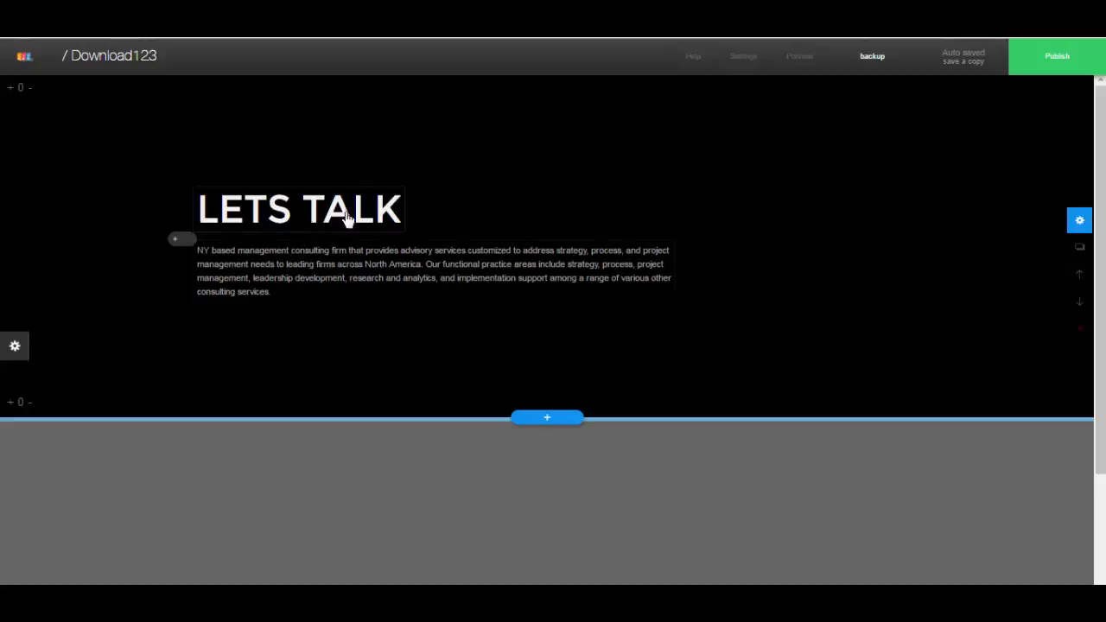
# Replace the "LETS TALK" heading with "THANKS FOR BUYING! YOUR TRAINING IS BELOW.".
pyautogui.click(400, 220)
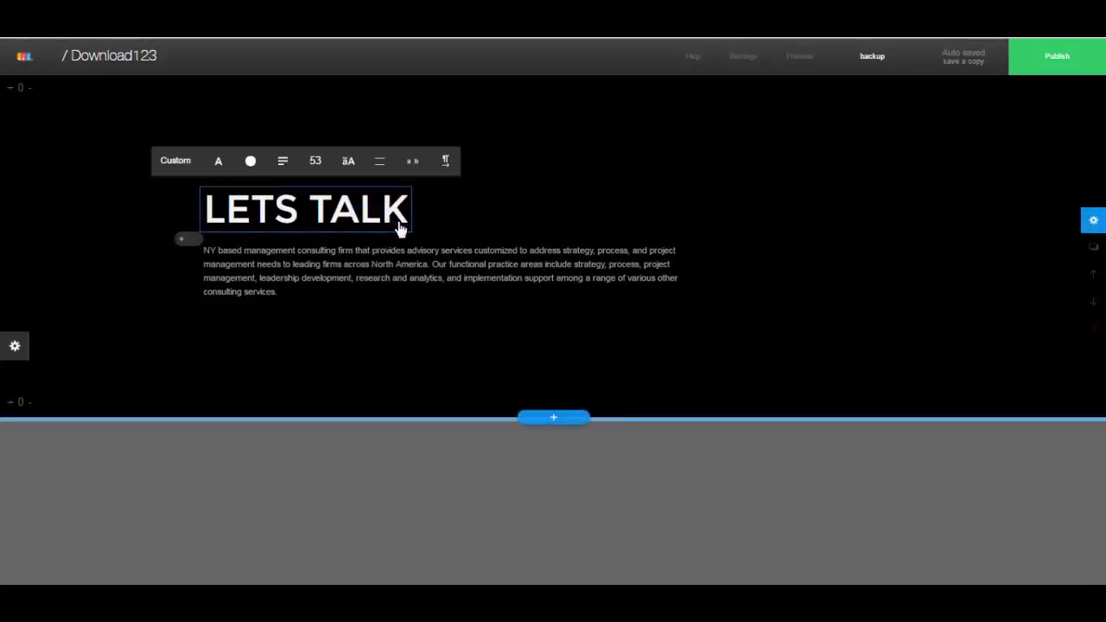
pyautogui.press('BackSpace')
pyautogui.press('BackSpace')
pyautogui.press('BackSpace')
pyautogui.press('BackSpace')
pyautogui.press('BackSpace')
pyautogui.press('BackSpace')
pyautogui.press('BackSpace')
pyautogui.press('BackSpace')
pyautogui.press('BackSpace')
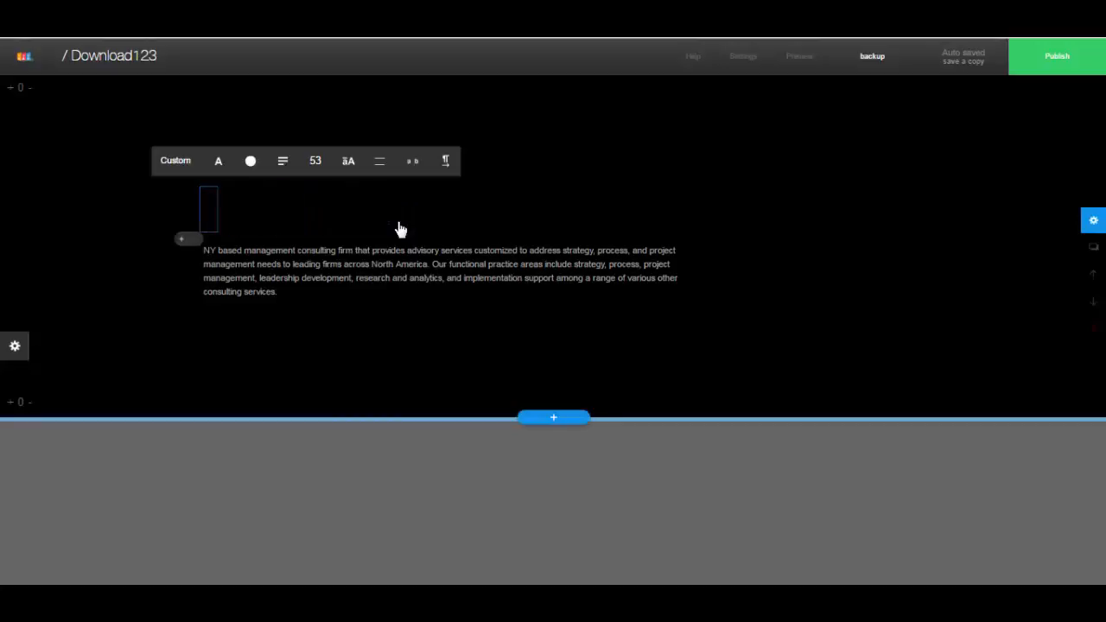
pyautogui.write('THANKS FOR ')
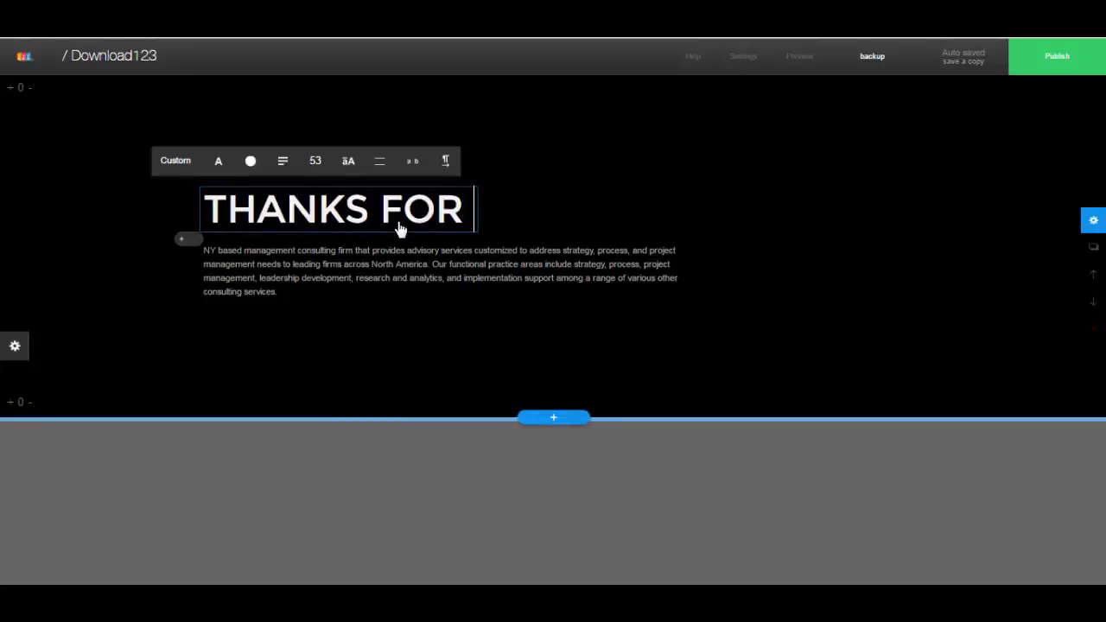
pyautogui.write('BUYING! ')
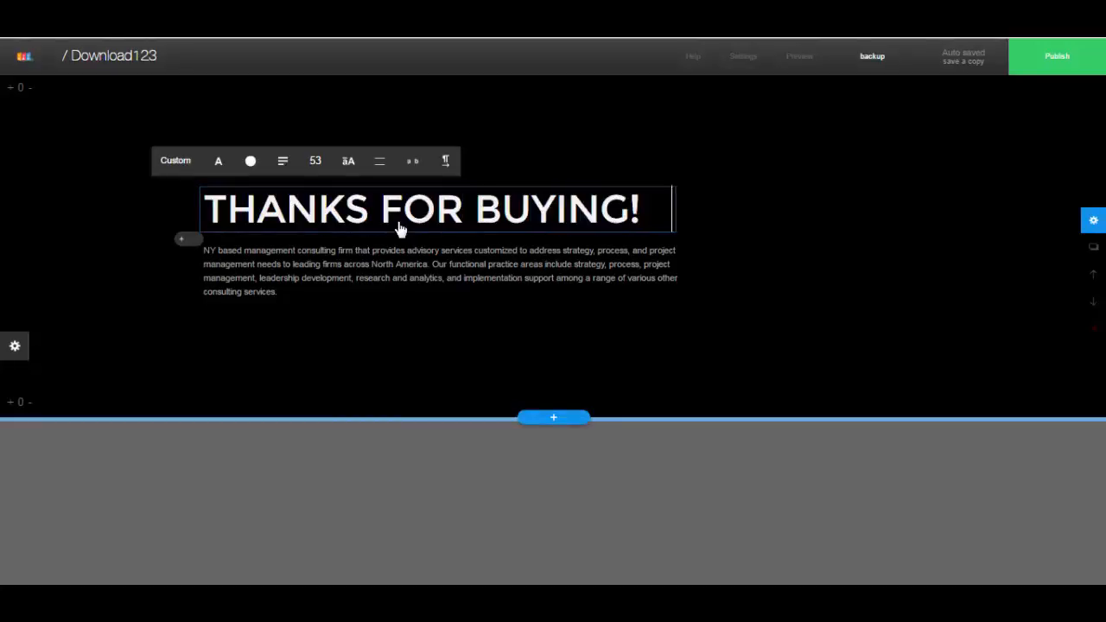
pyautogui.write('YOUR TRAINING I')
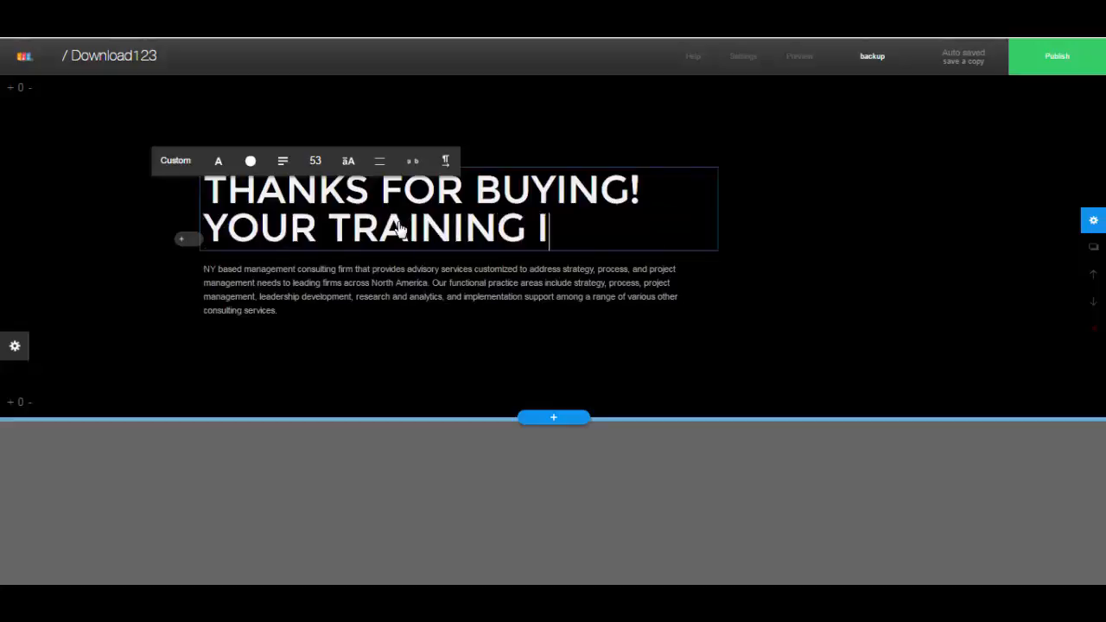
pyautogui.write('S BELOW')
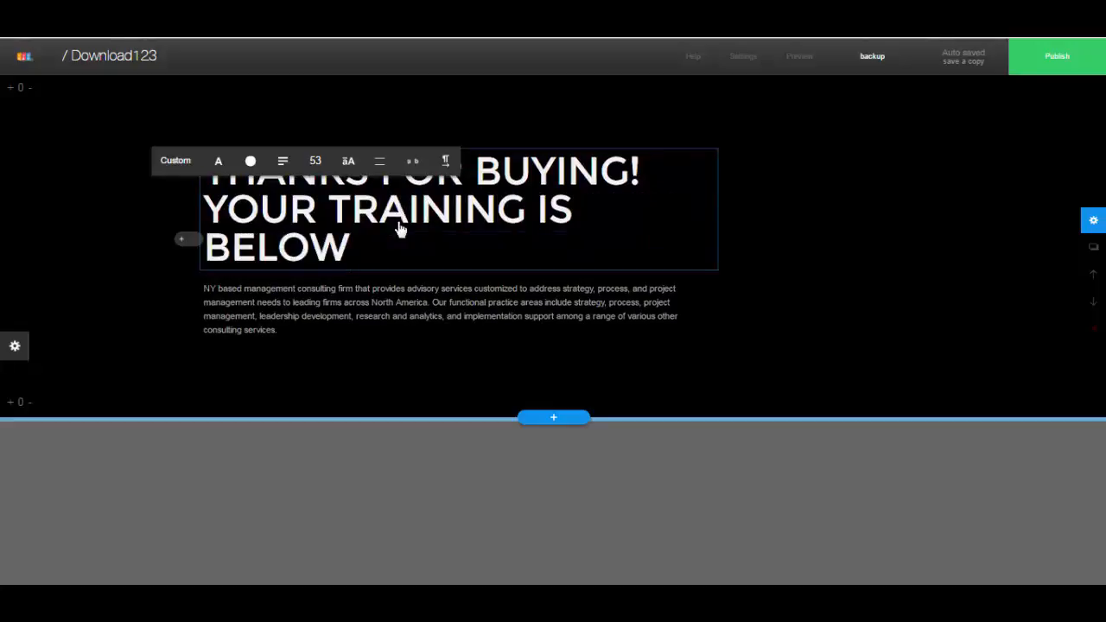
pyautogui.write('.')
pyautogui.click(412, 300)
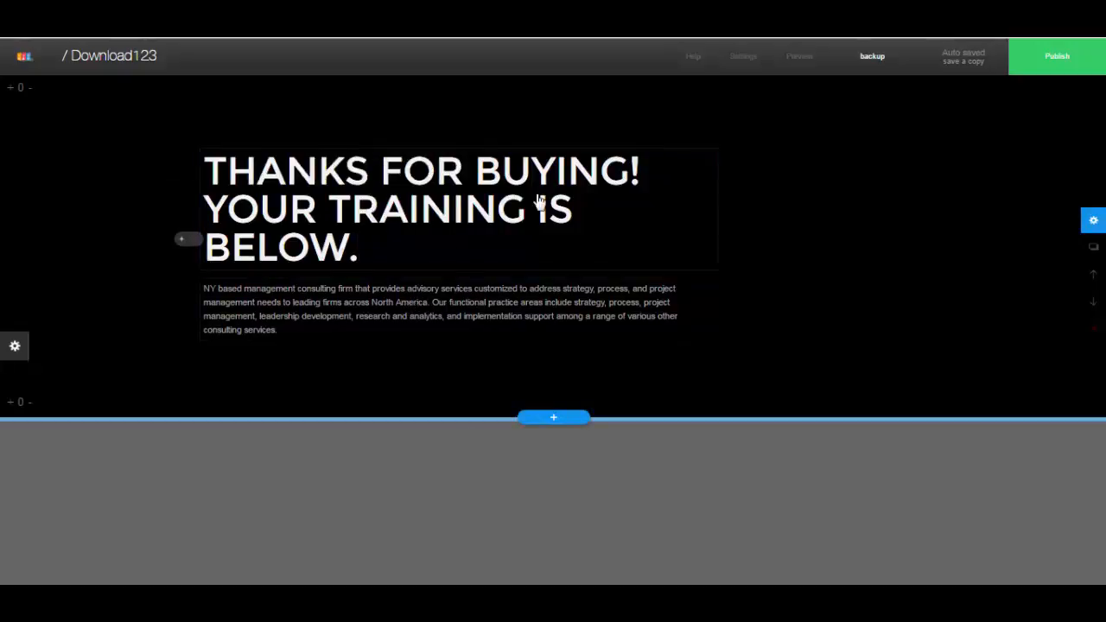
# Replace the body paragraph with instructions to start with the first training video, watch in order without skipping, and join the FB group for questions and feedback.
pyautogui.click(344, 315)
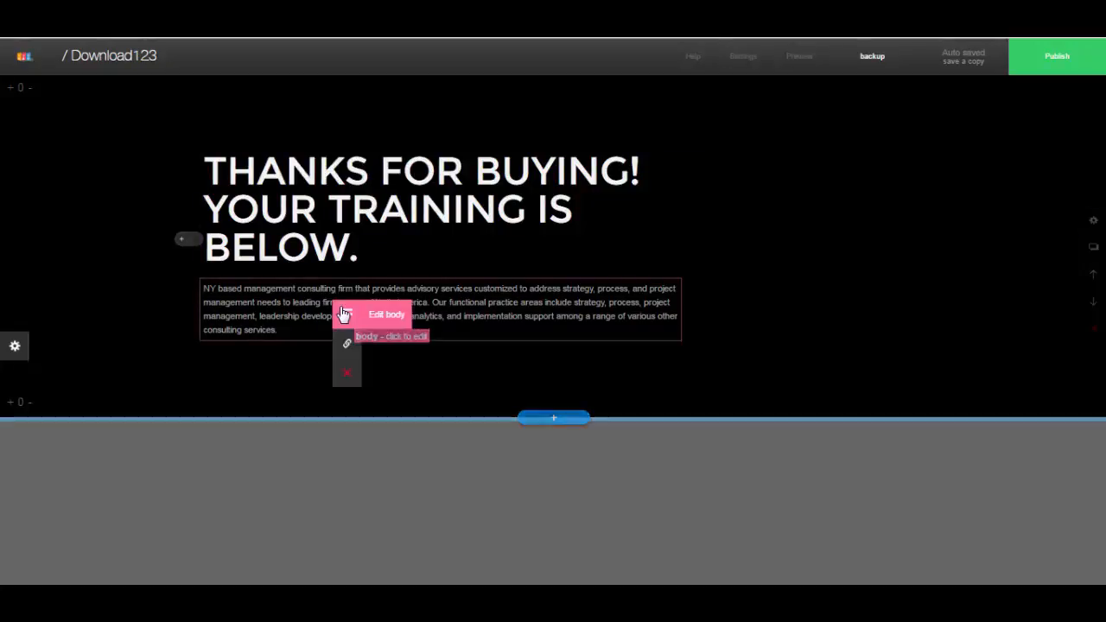
pyautogui.click(393, 317)
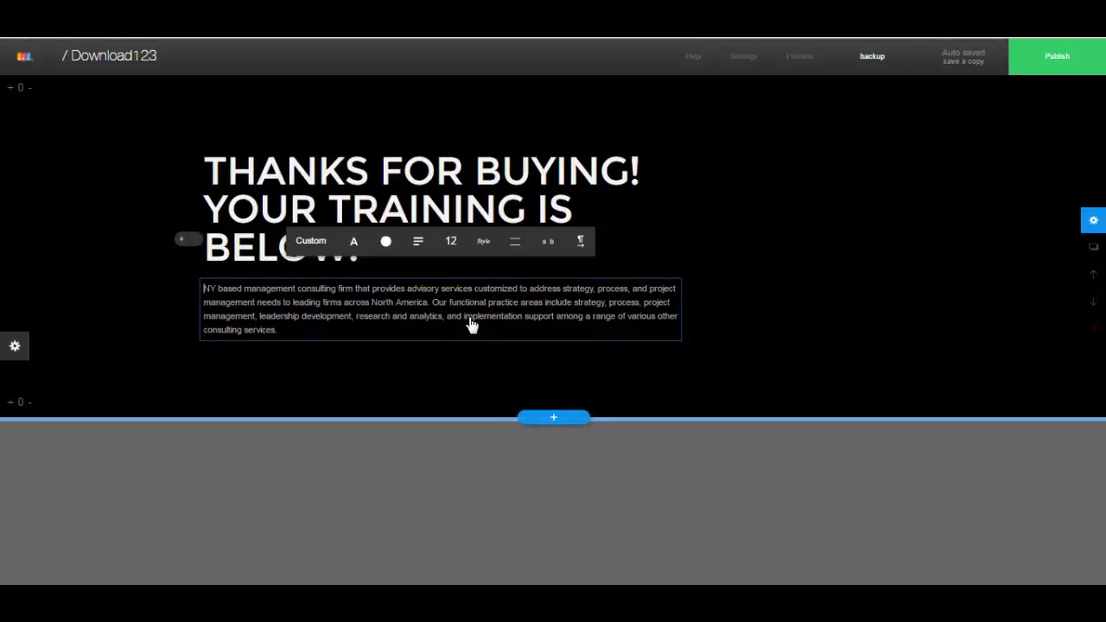
pyautogui.hotkey('shift', 'Down')
pyautogui.hotkey('shift', 'Down')
pyautogui.hotkey('shift', 'Down')
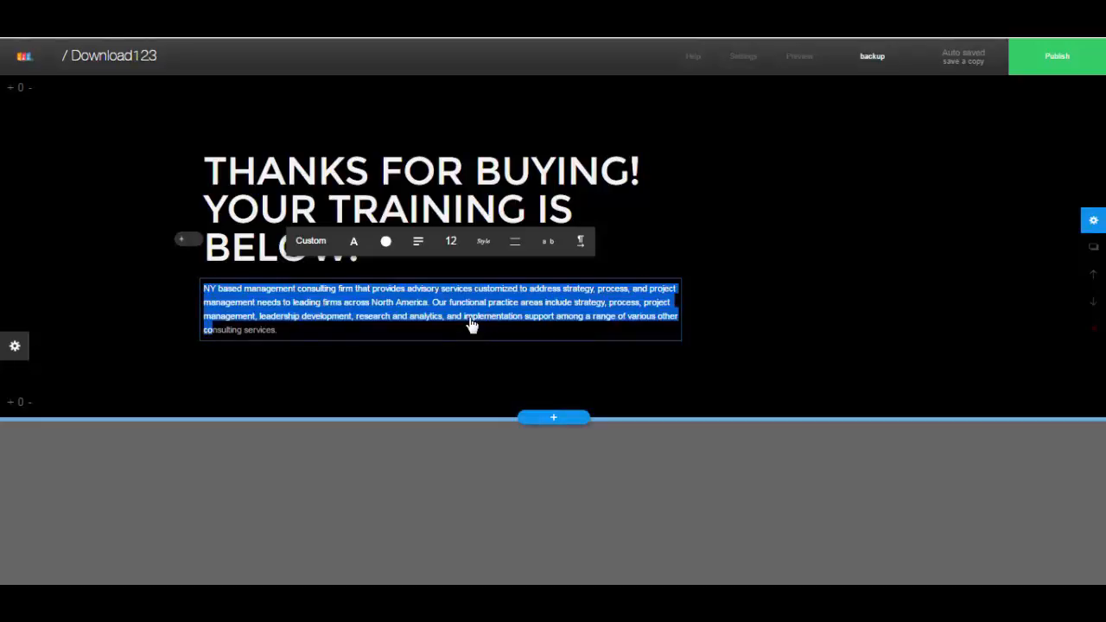
pyautogui.hotkey('shift', 'Right')
pyautogui.hotkey('shift', 'Right')
pyautogui.hotkey('shift', 'Right')
pyautogui.hotkey('shift', 'Right')
pyautogui.hotkey('shift', 'Right')
pyautogui.hotkey('shift', 'Right')
pyautogui.write("Please start with the first training video and be sure to watch them in order.  Don't skip around because you might miss something important.   Join our FB group for all questions and feedback.")
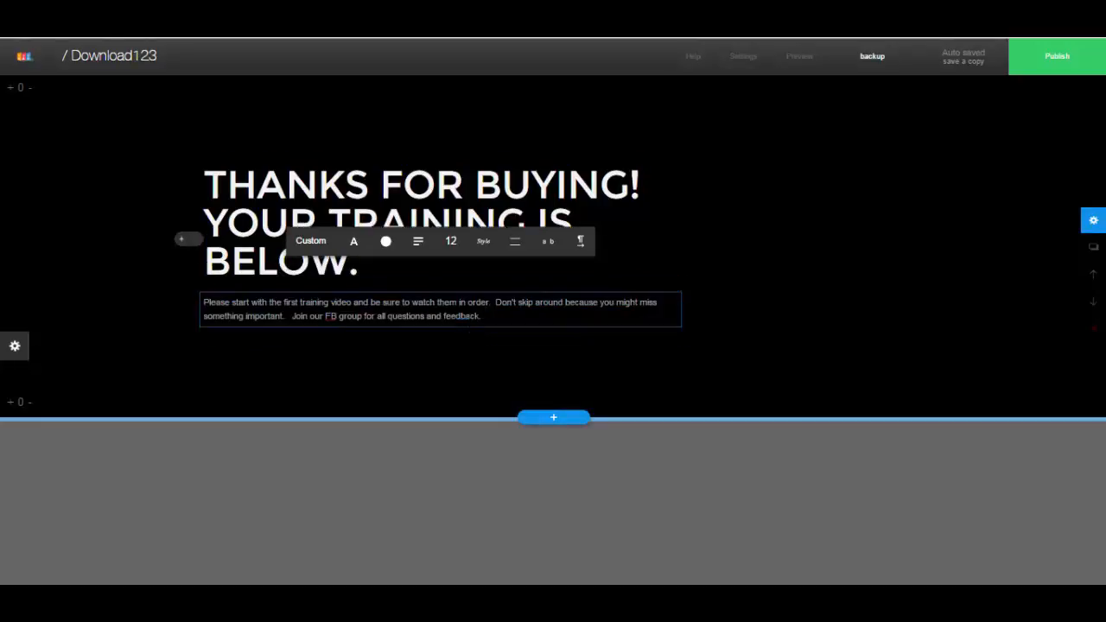
# Increase the font size of the whole body paragraph under the heading to 19.
pyautogui.moveTo(486, 316); pyautogui.dragTo(197, 299)
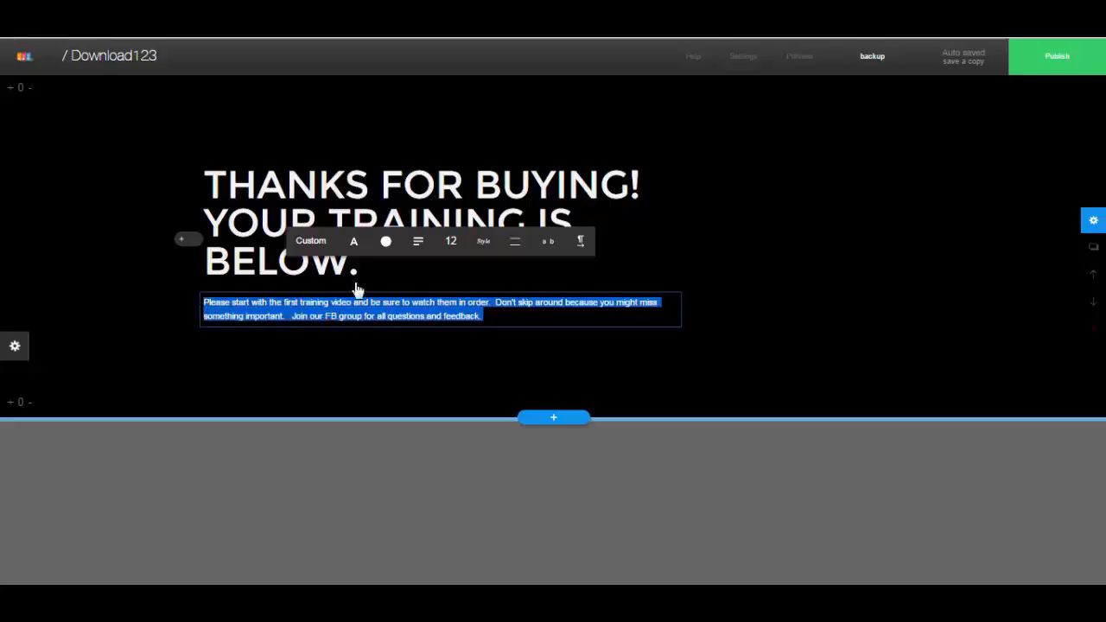
pyautogui.click(453, 244)
pyautogui.moveTo(453, 249)
pyautogui.click(453, 272)
pyautogui.click(454, 273)
pyautogui.click(454, 273)
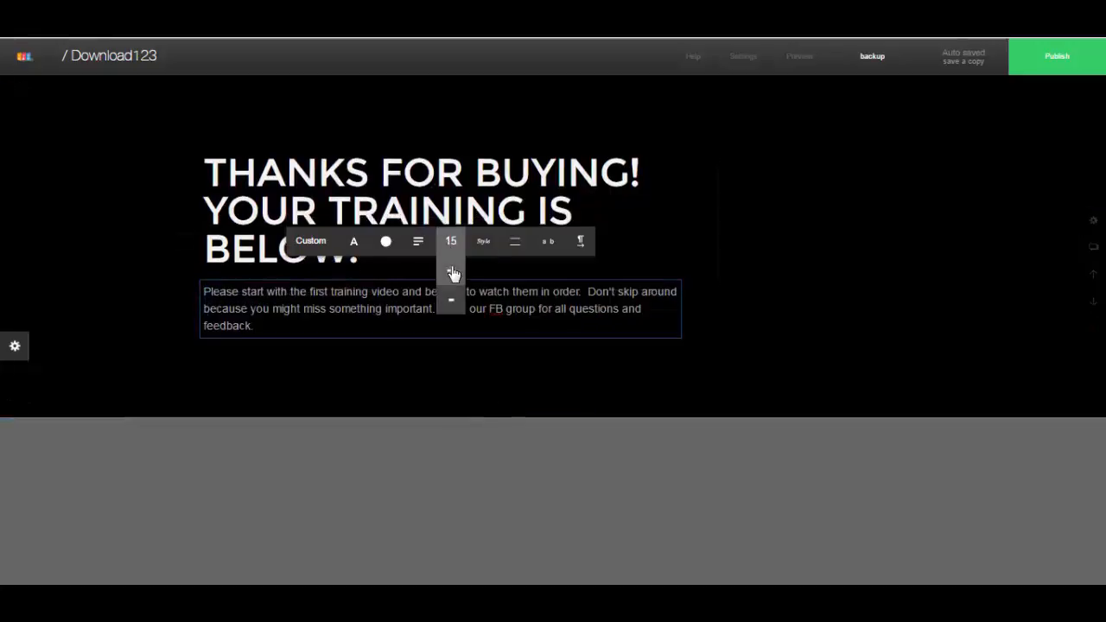
pyautogui.click(454, 273)
pyautogui.click(454, 273)
pyautogui.click(453, 273)
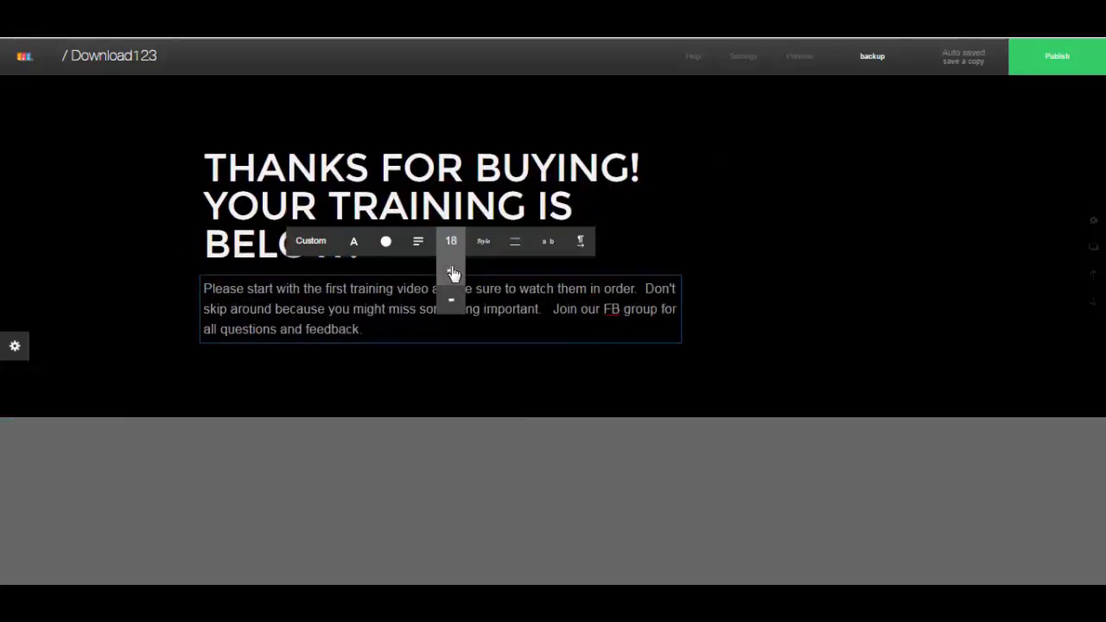
pyautogui.click(454, 273)
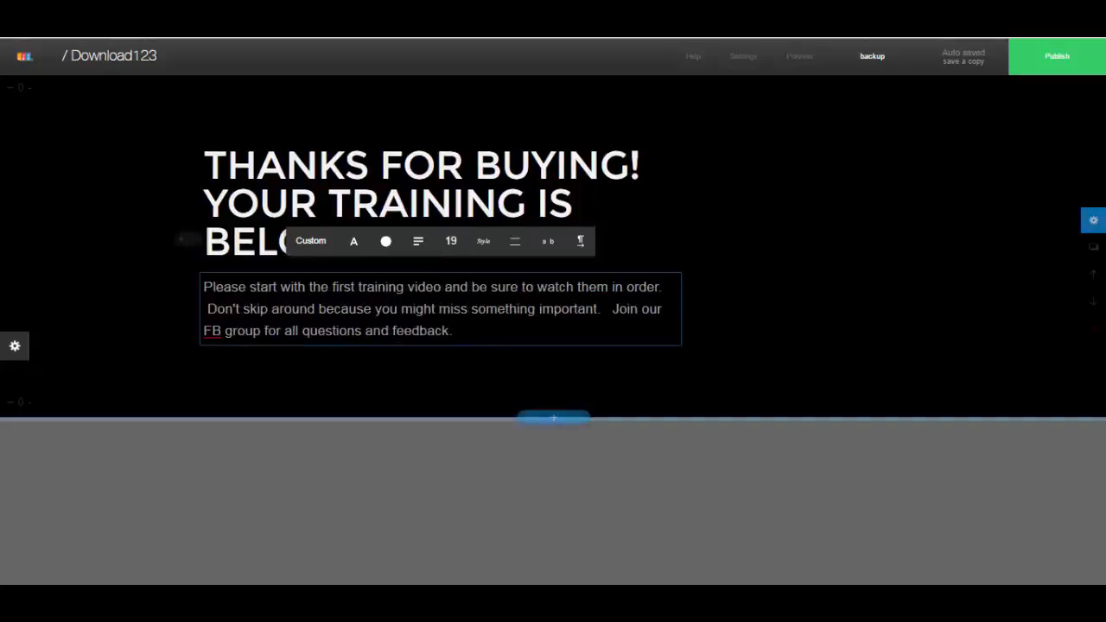
pyautogui.click(422, 370)
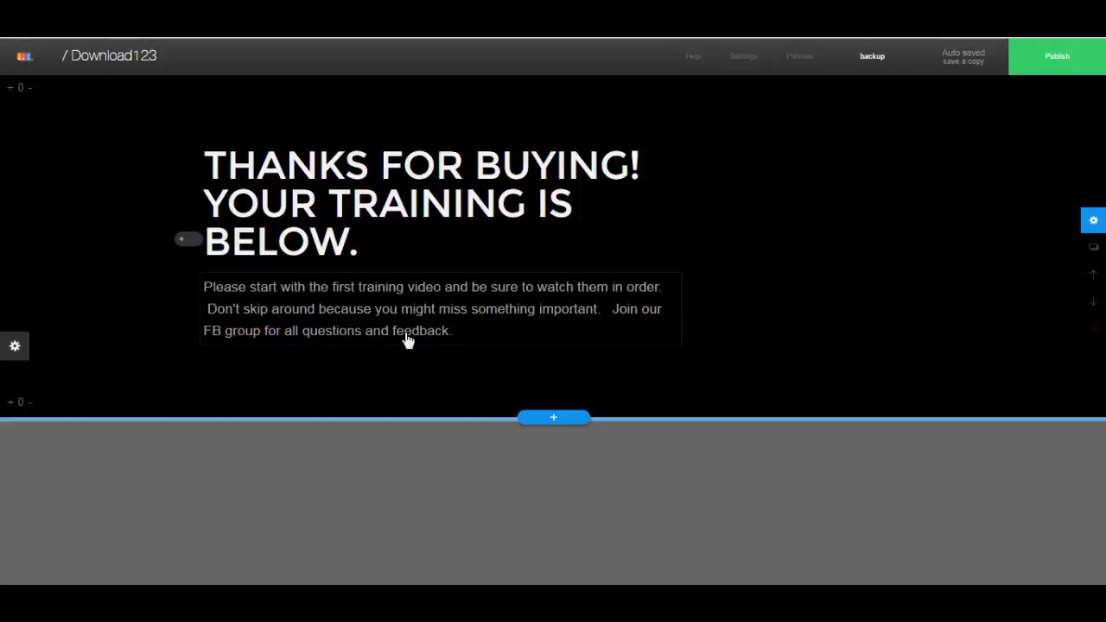
pyautogui.click(184, 241)
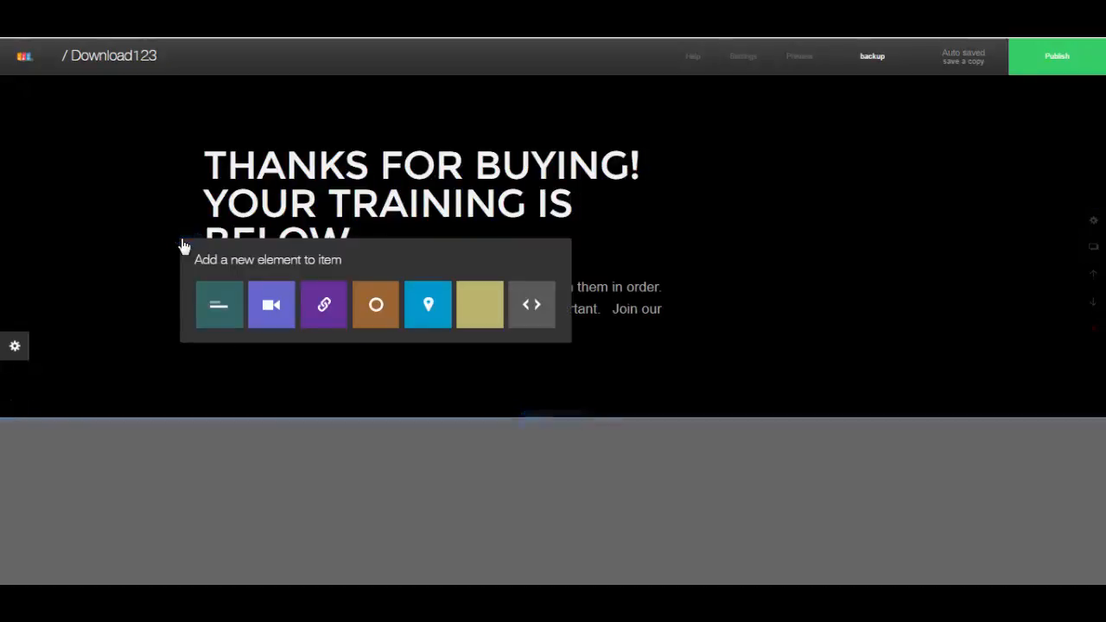
pyautogui.click(328, 313)
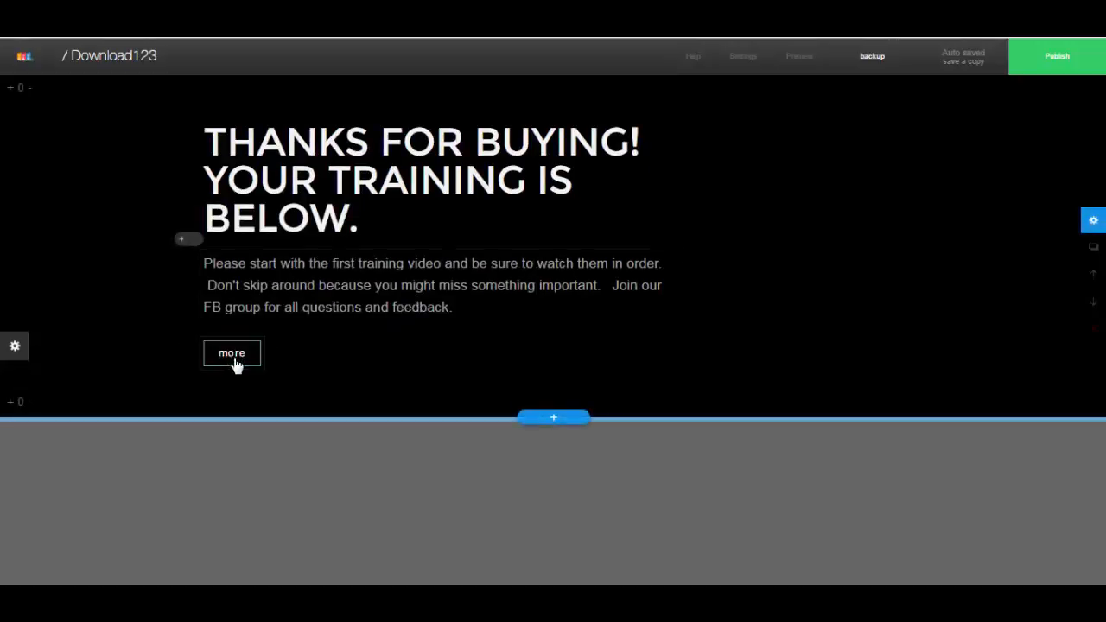
pyautogui.click(248, 358)
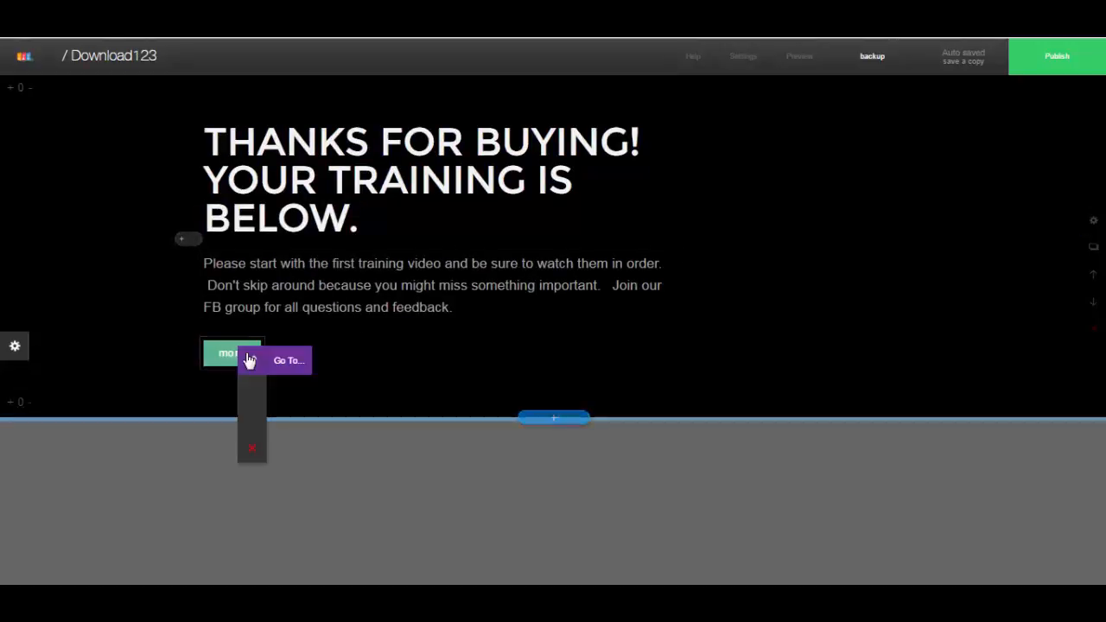
pyautogui.click(292, 366)
pyautogui.click(284, 390)
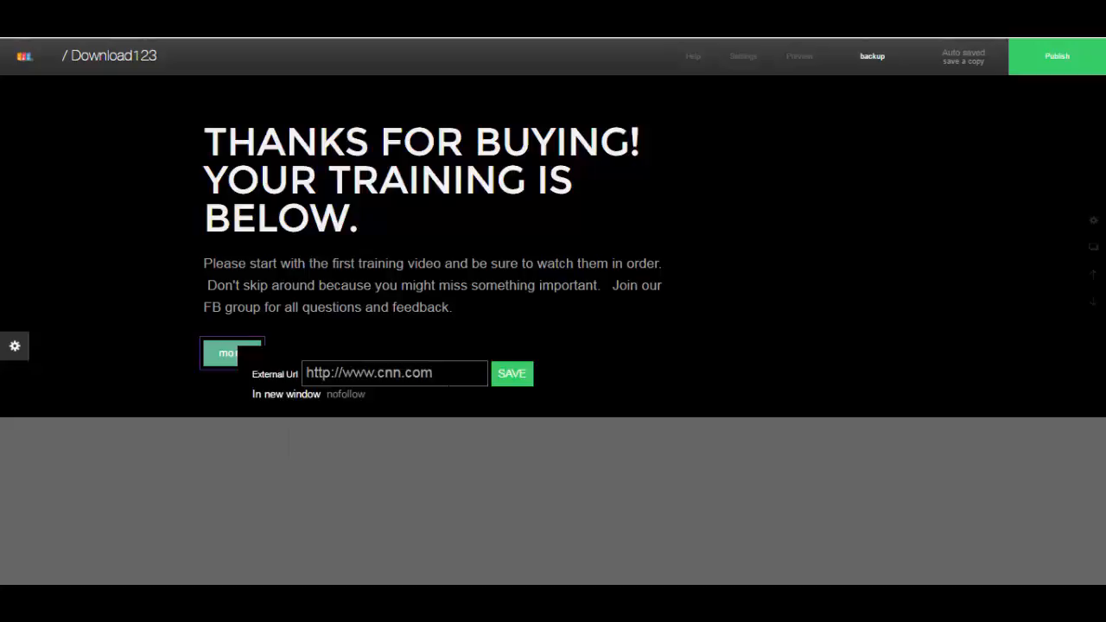
pyautogui.click(647, 375)
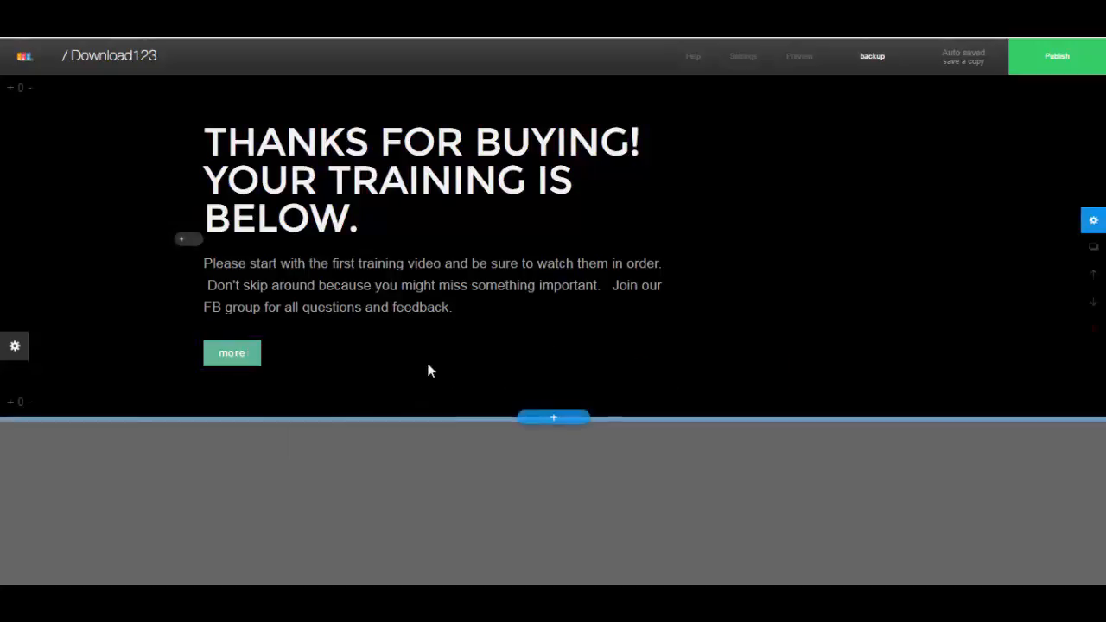
# Review the effect, border and idle/hover color options in the new button's style settings, then close them.
pyautogui.click(245, 358)
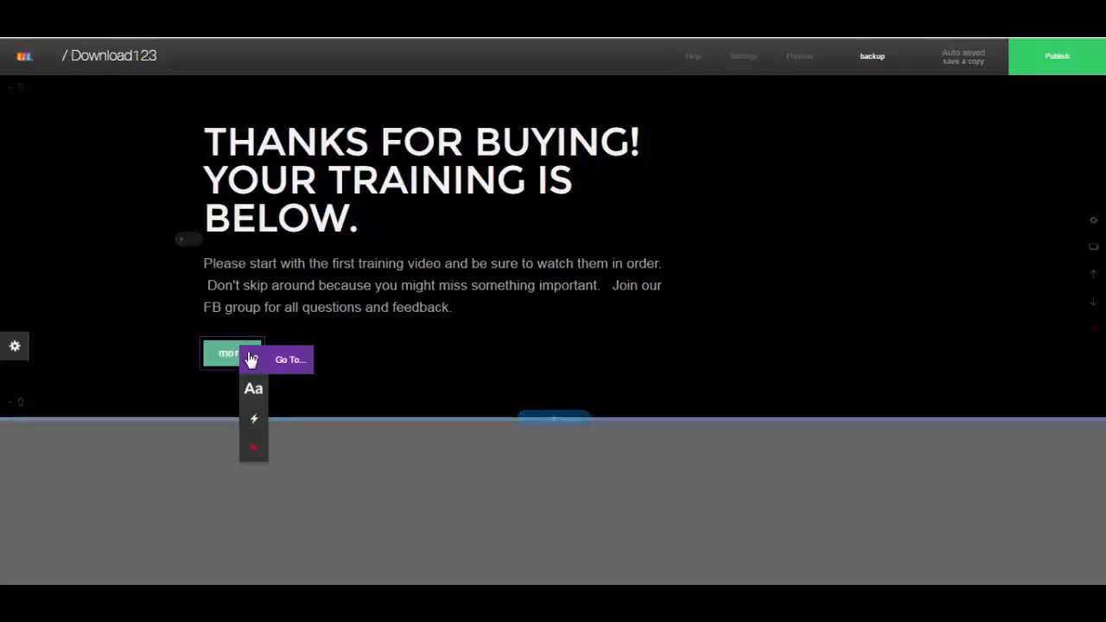
pyautogui.click(299, 422)
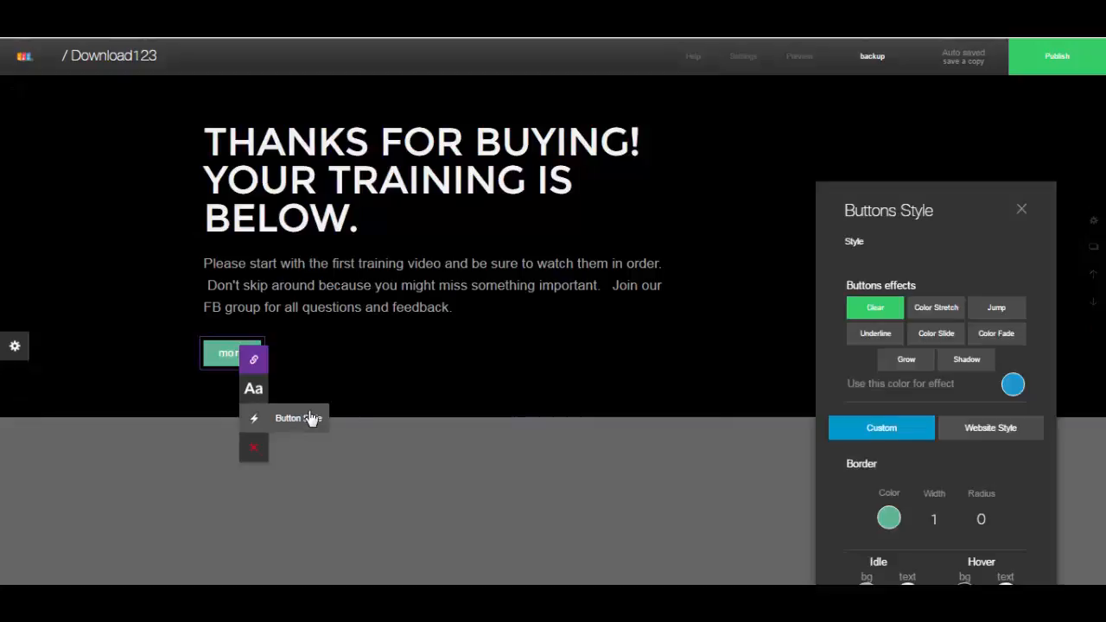
pyautogui.moveTo(868, 172); pyautogui.dragTo(829, 93)
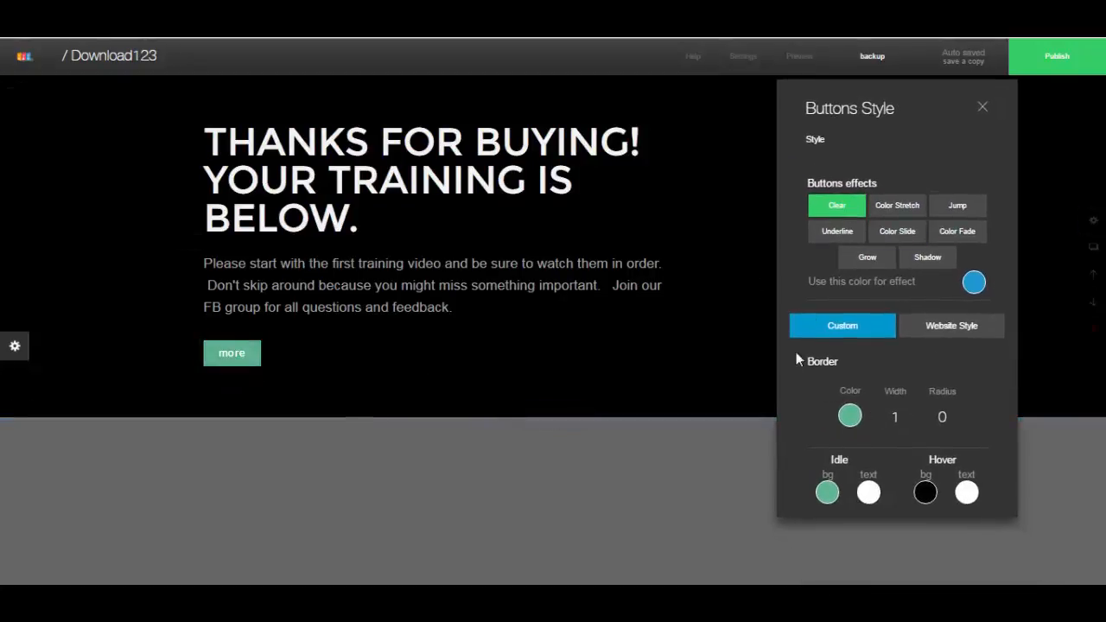
pyautogui.click(982, 108)
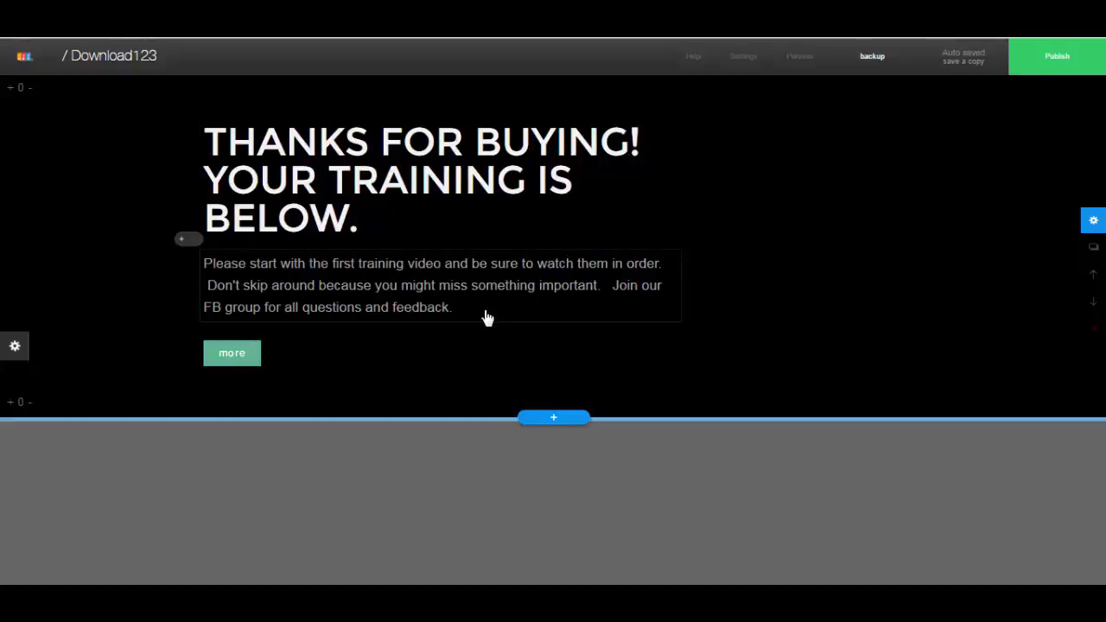
# Replace the button's "more" label with "Join our FB Support Group".
pyautogui.click(231, 364)
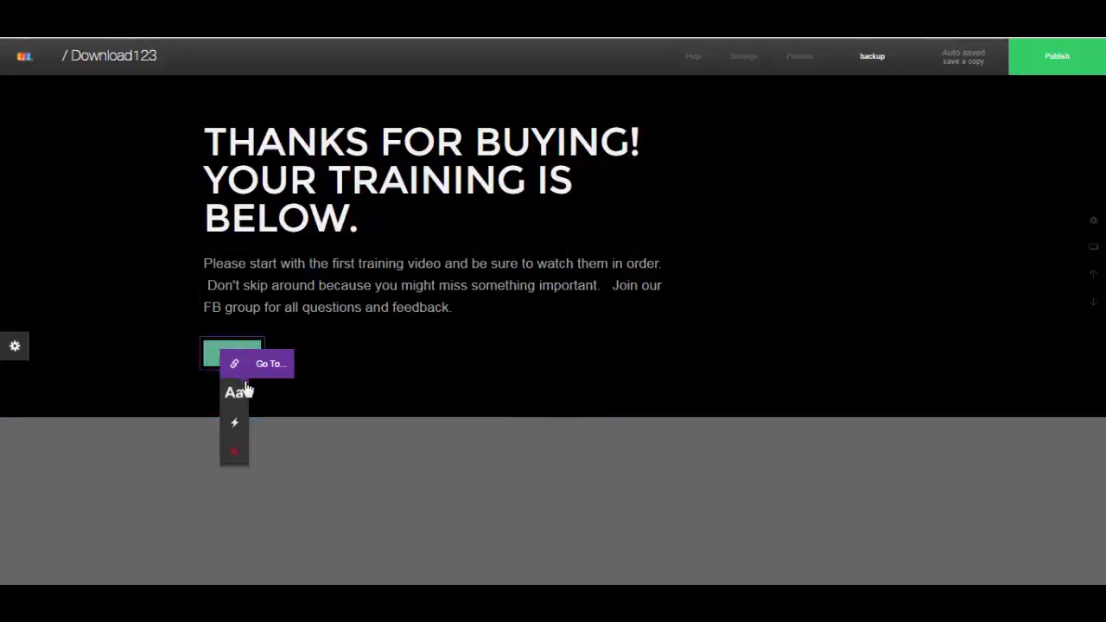
pyautogui.click(283, 398)
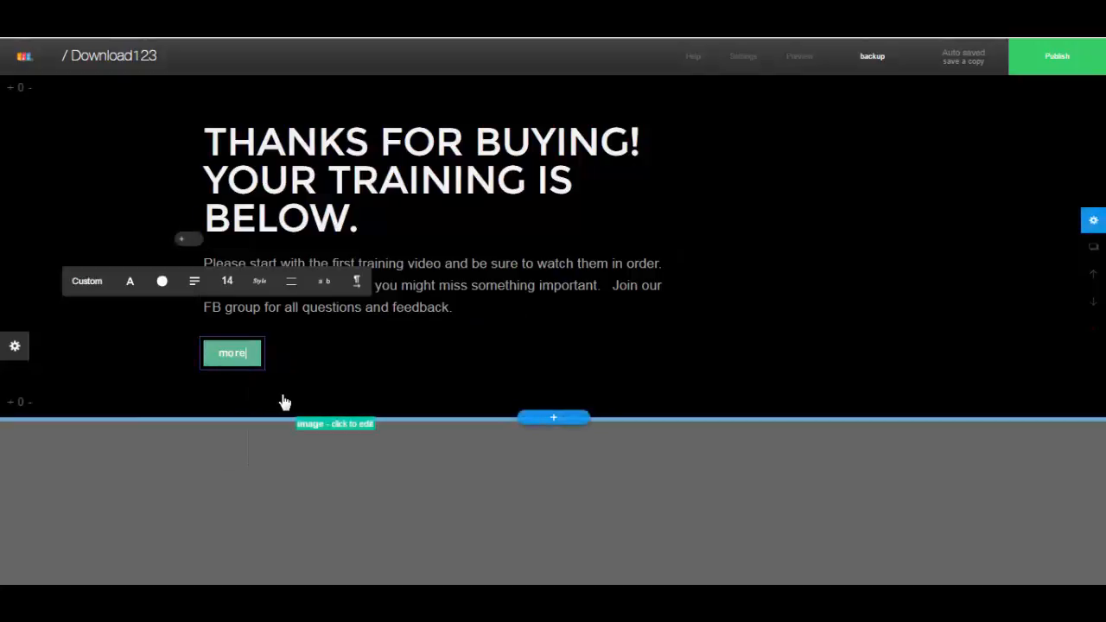
pyautogui.press('BackSpace')
pyautogui.press('BackSpace')
pyautogui.press('BackSpace')
pyautogui.press('BackSpace')
pyautogui.write('Join our FB ')
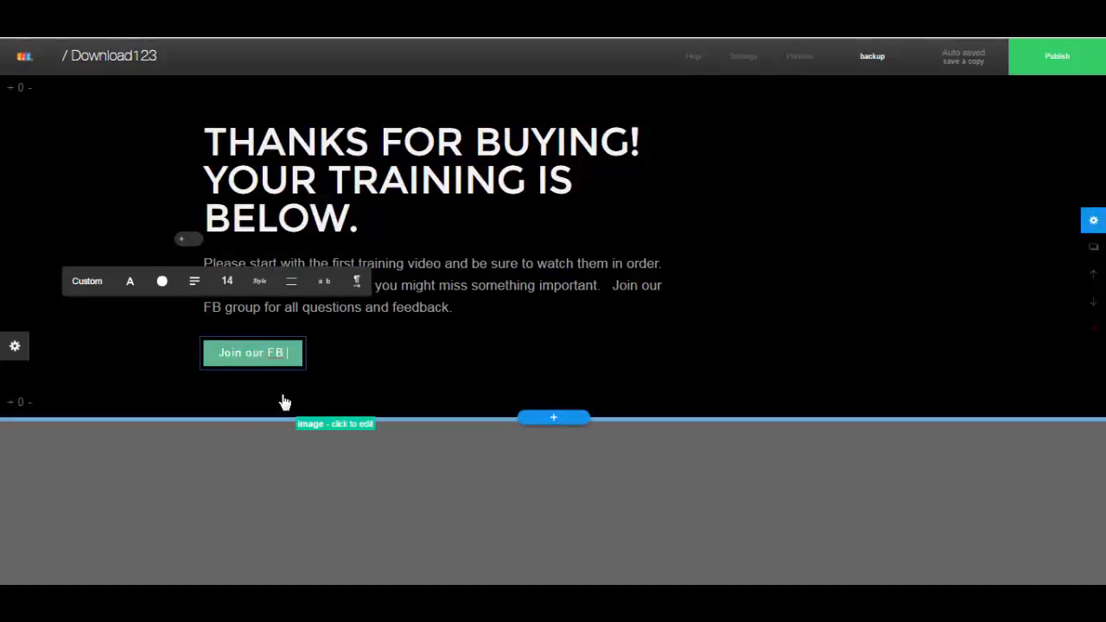
pyautogui.write('Support Group')
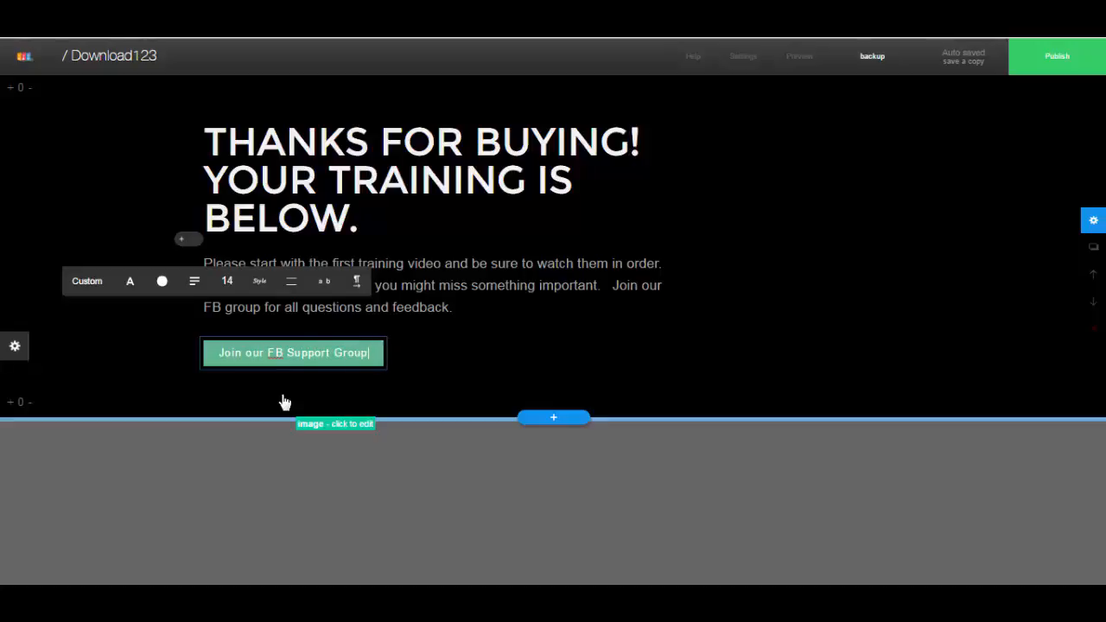
pyautogui.click(440, 342)
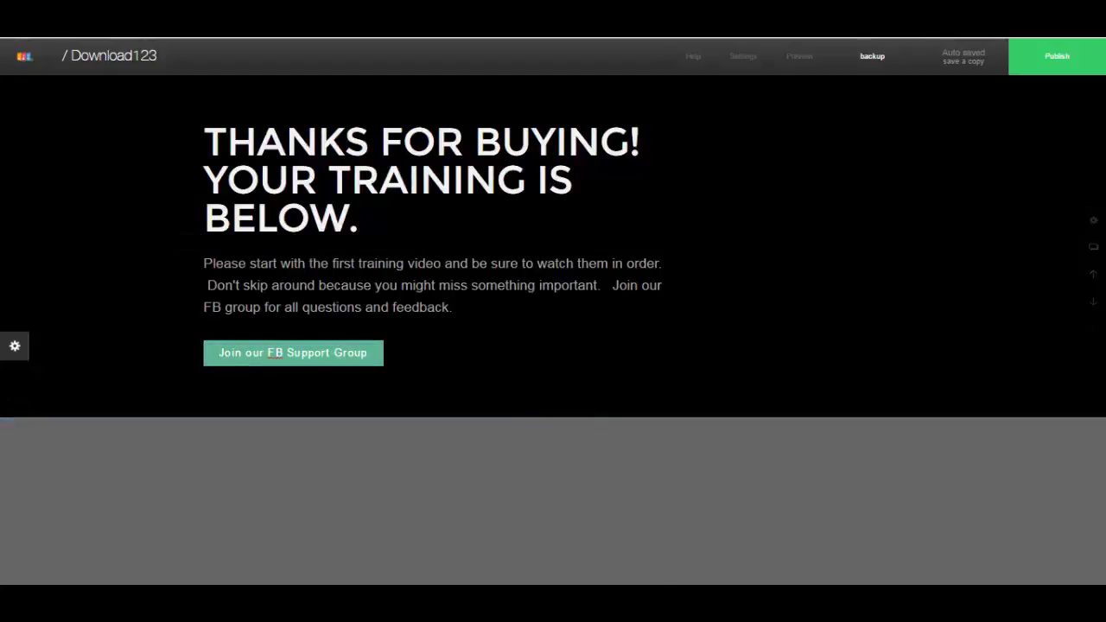
# Browse the Projects layouts for a new section below the thank-you section.
pyautogui.moveTo(557, 436)
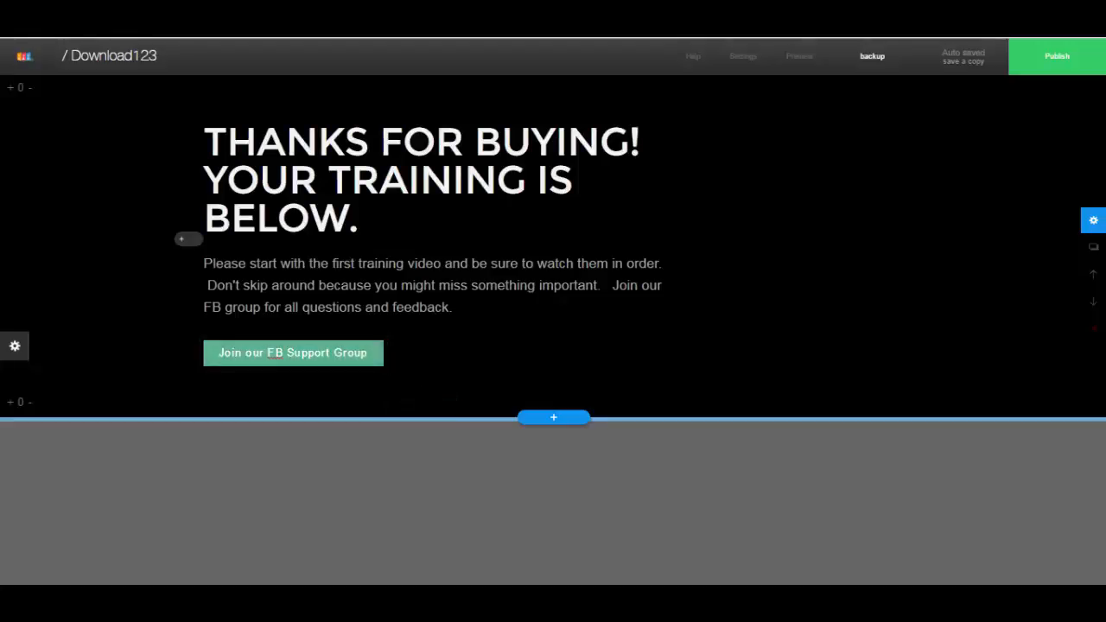
pyautogui.click(559, 426)
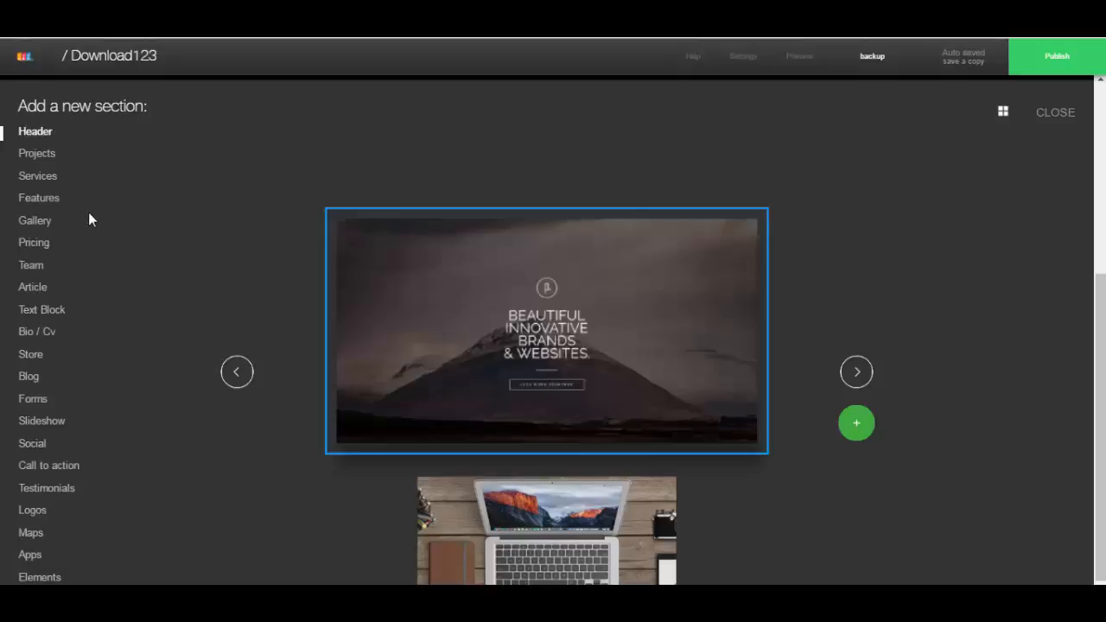
pyautogui.click(39, 157)
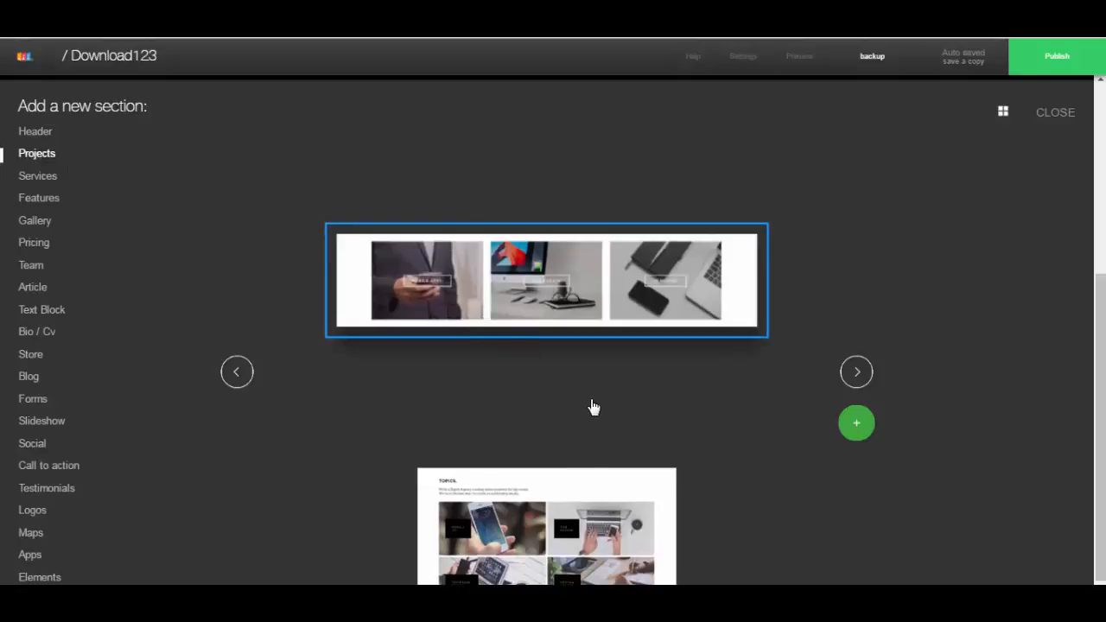
pyautogui.scroll(-1, 594, 407)
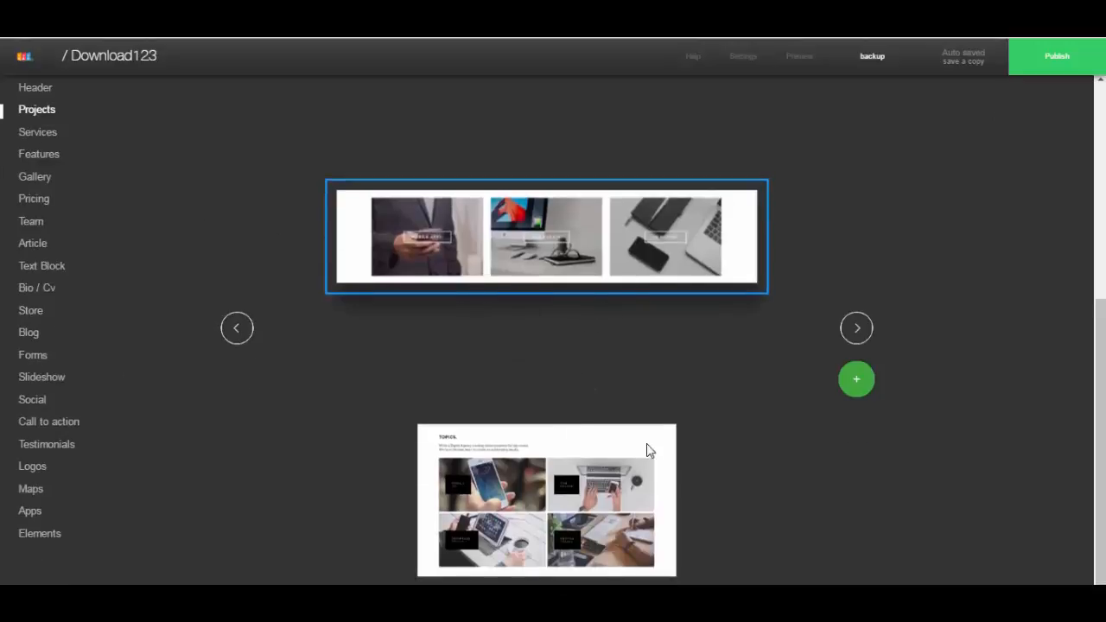
pyautogui.click(856, 329)
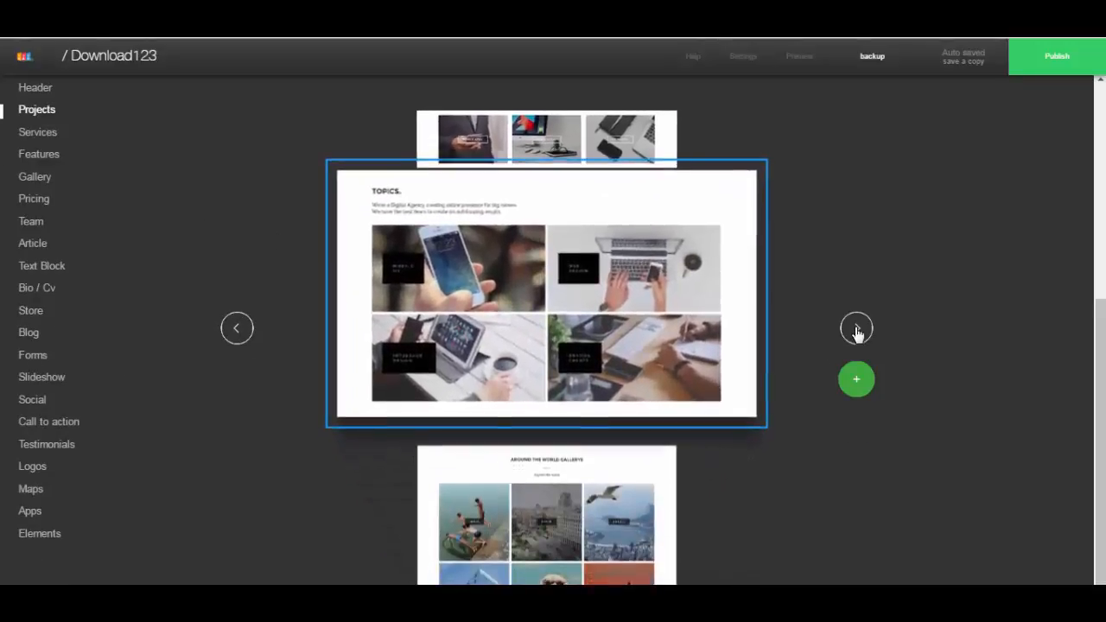
pyautogui.click(856, 329)
pyautogui.click(856, 329)
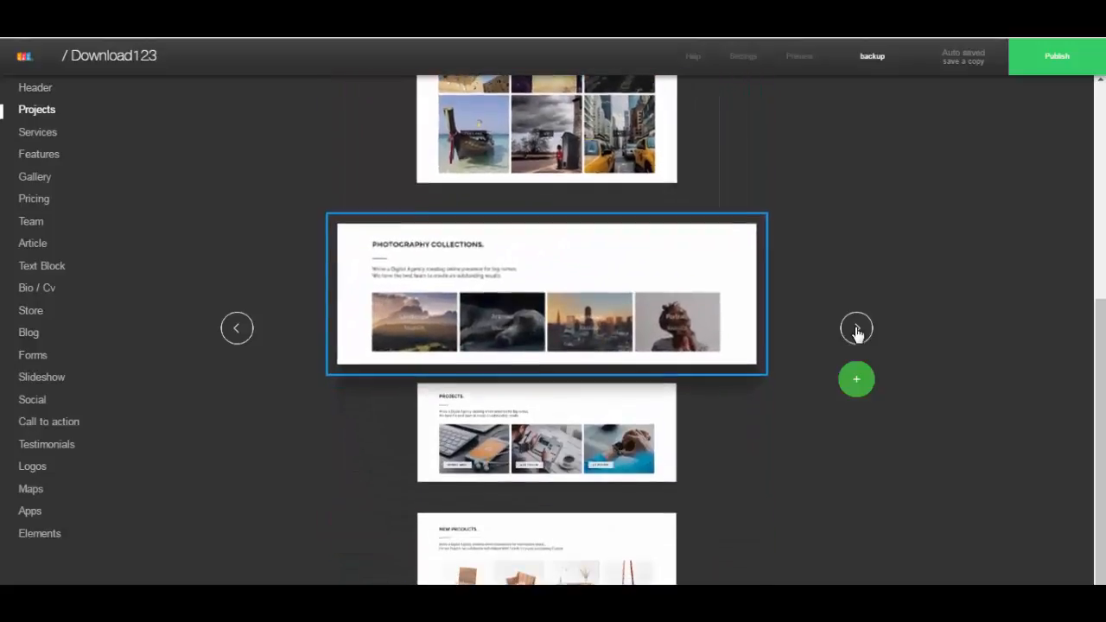
pyautogui.click(856, 330)
pyautogui.click(856, 329)
pyautogui.click(856, 329)
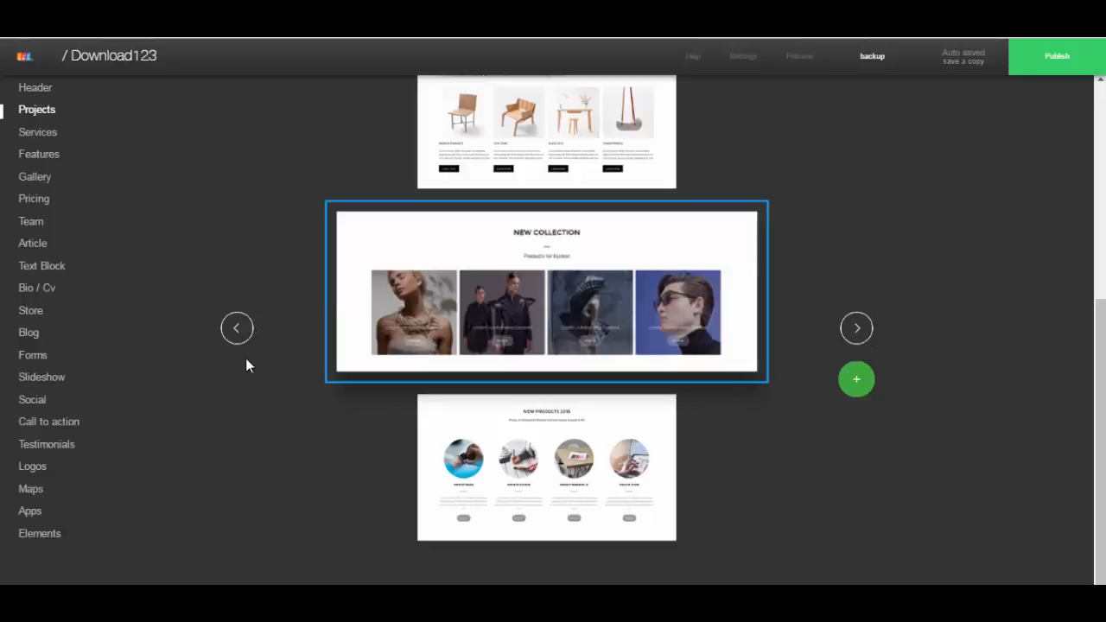
# Go back to the first Projects layout, with three image tiles in a row, and insert it below the thank-you section.
pyautogui.click(237, 328)
pyautogui.click(236, 330)
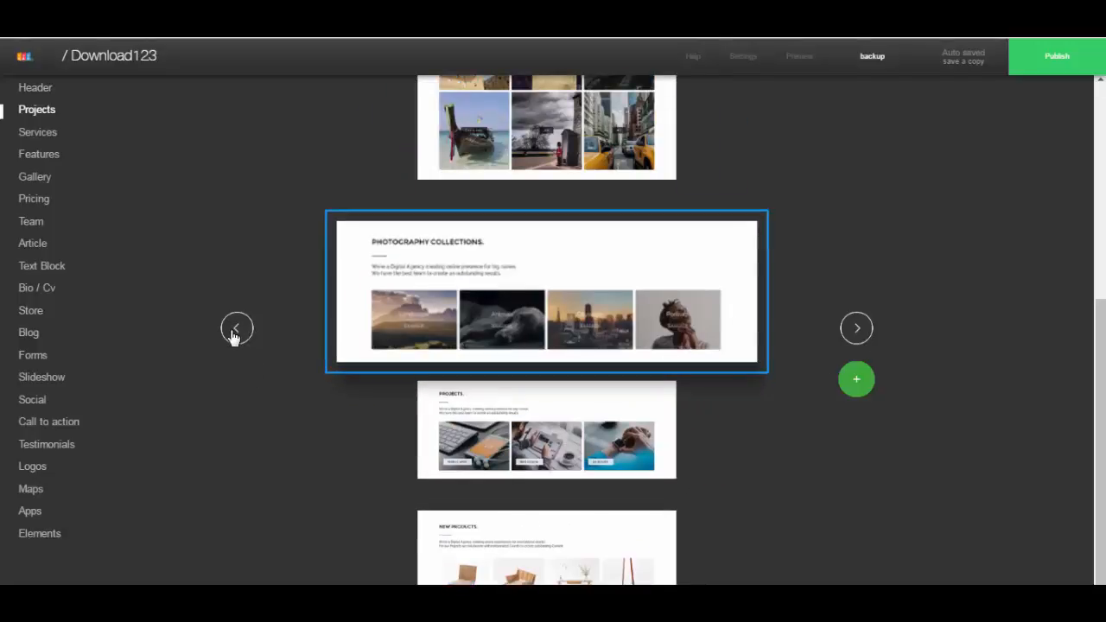
pyautogui.click(235, 330)
pyautogui.click(235, 330)
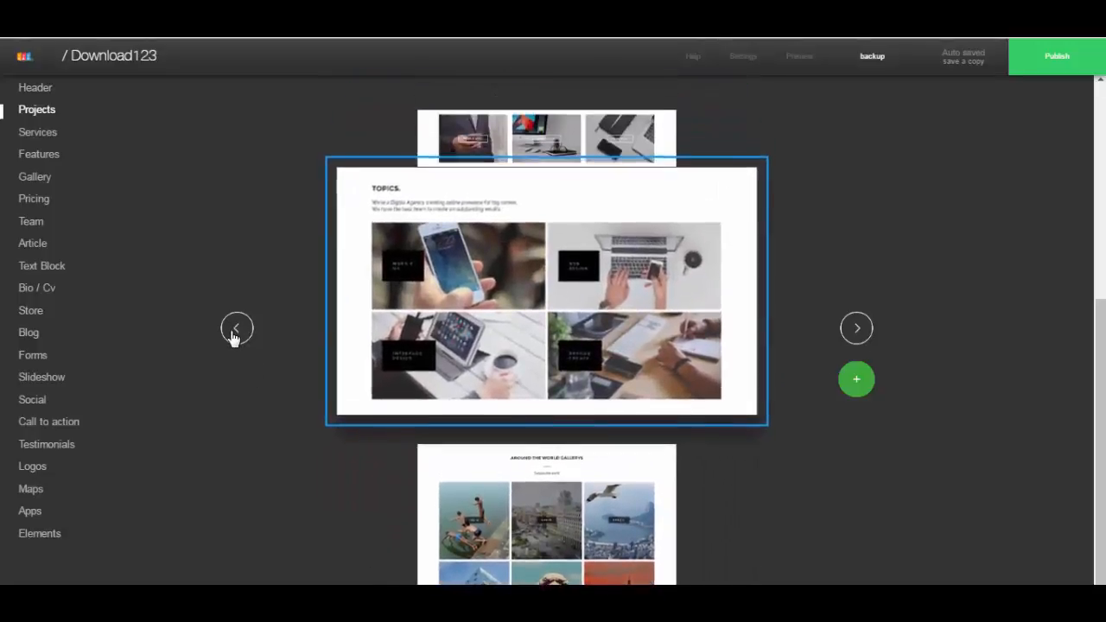
pyautogui.click(235, 330)
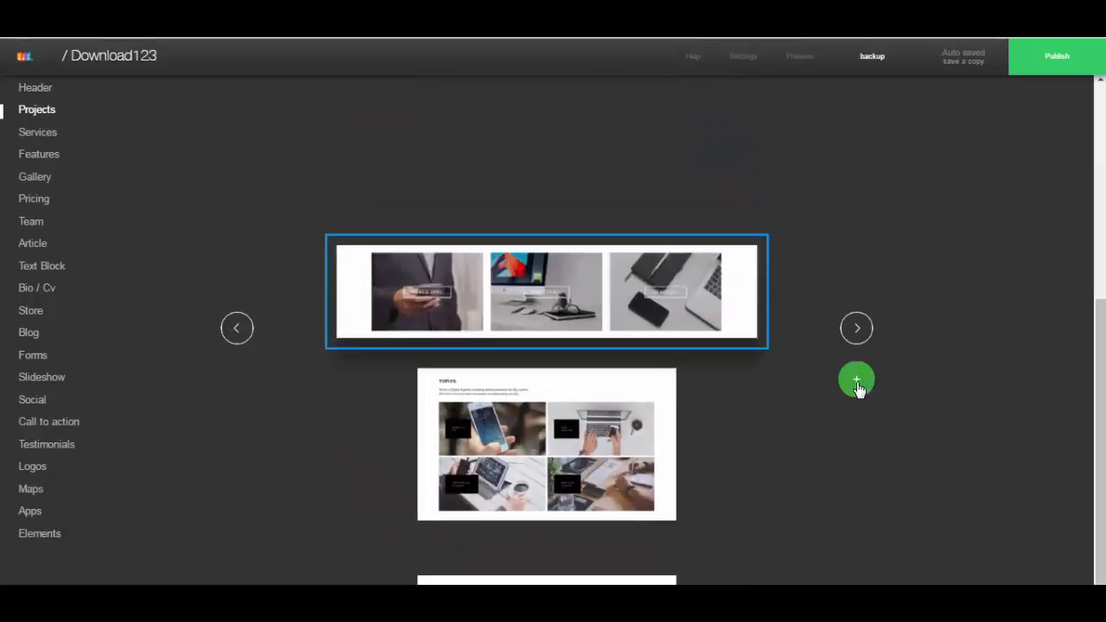
pyautogui.click(856, 381)
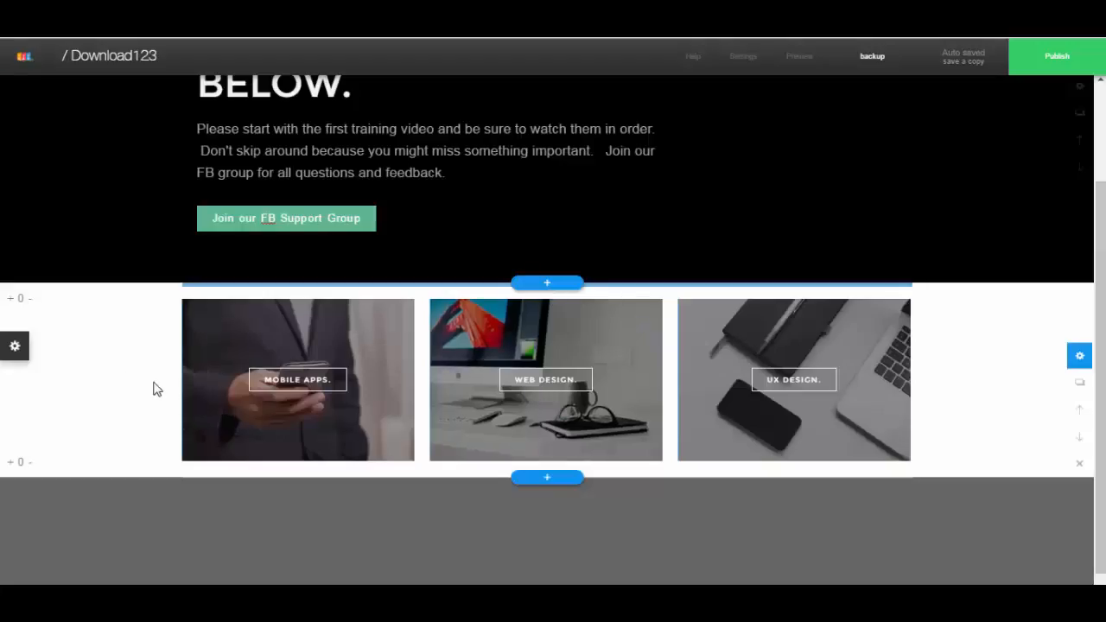
# Turn on the Title element for all tiles in the new three-image section.
pyautogui.click(1078, 356)
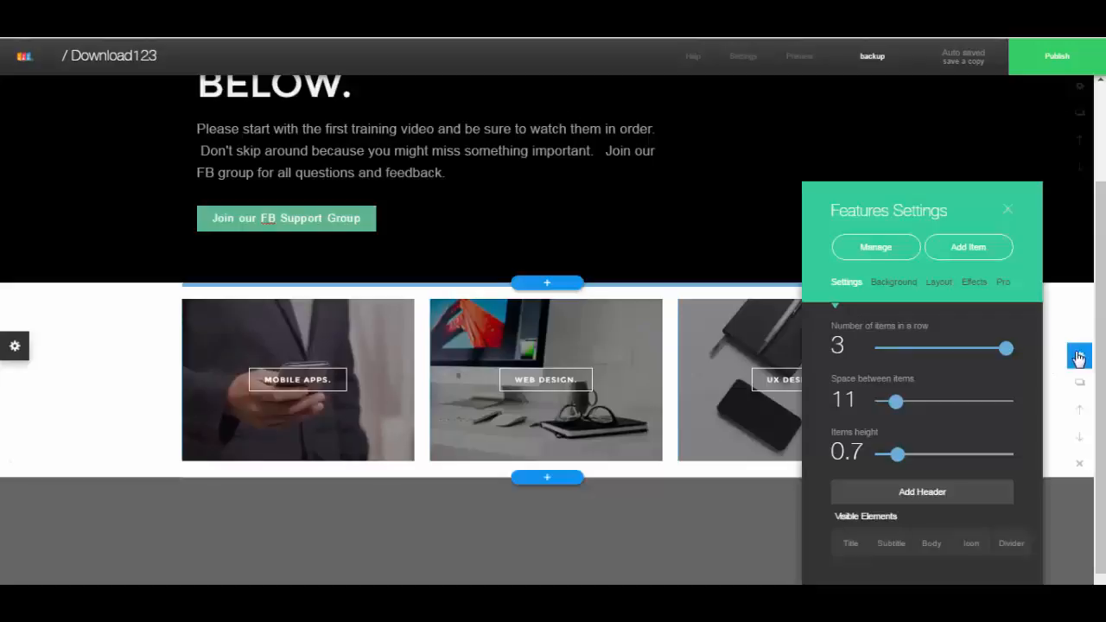
pyautogui.moveTo(896, 215); pyautogui.dragTo(916, 129)
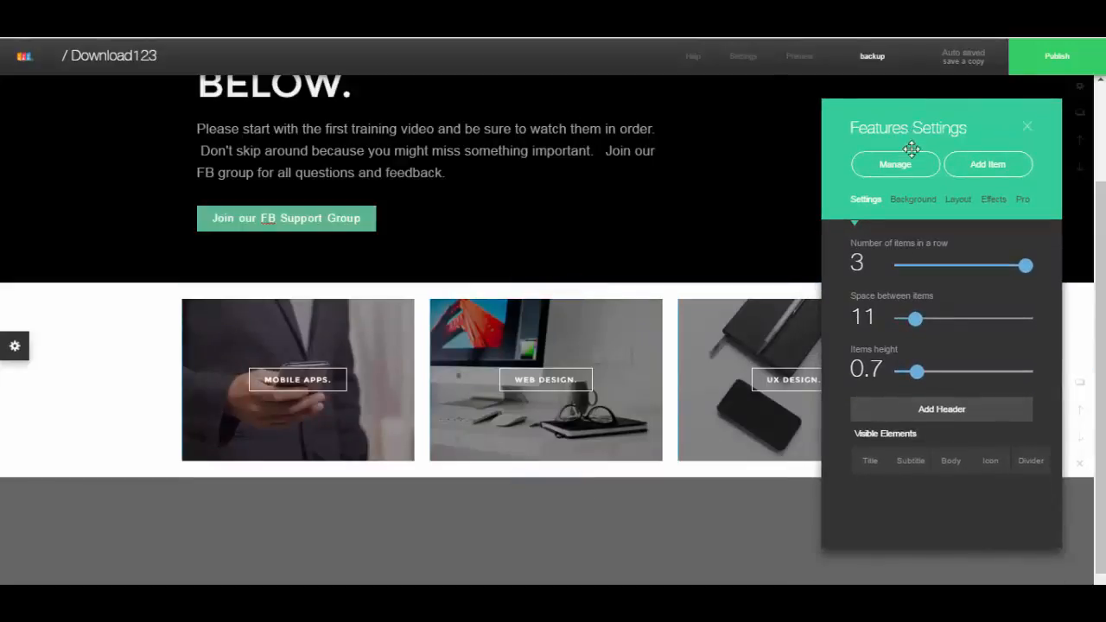
pyautogui.scroll(1, 871, 469)
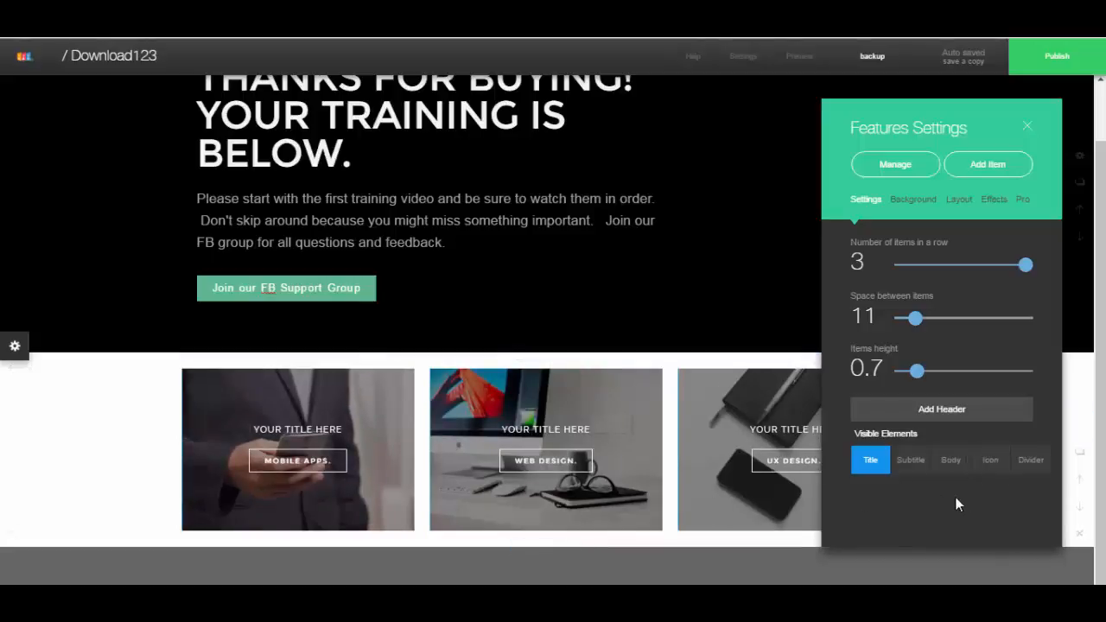
# Remove the "MOBILE APPS." and "WEB DESIGN." button elements from the first and second image tiles.
pyautogui.click(295, 466)
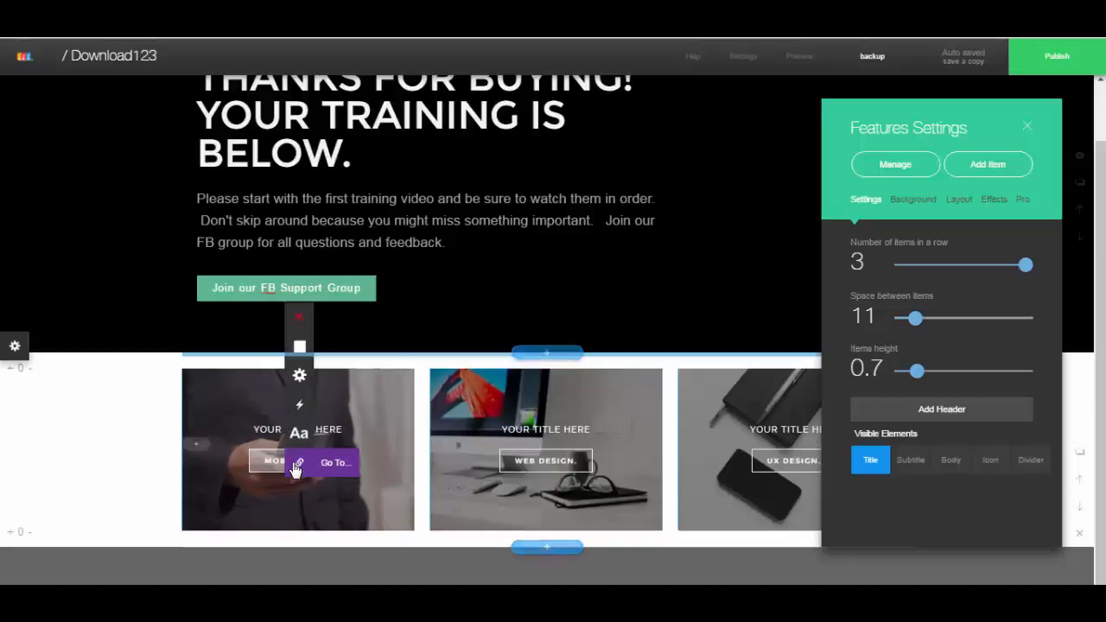
pyautogui.moveTo(299, 321)
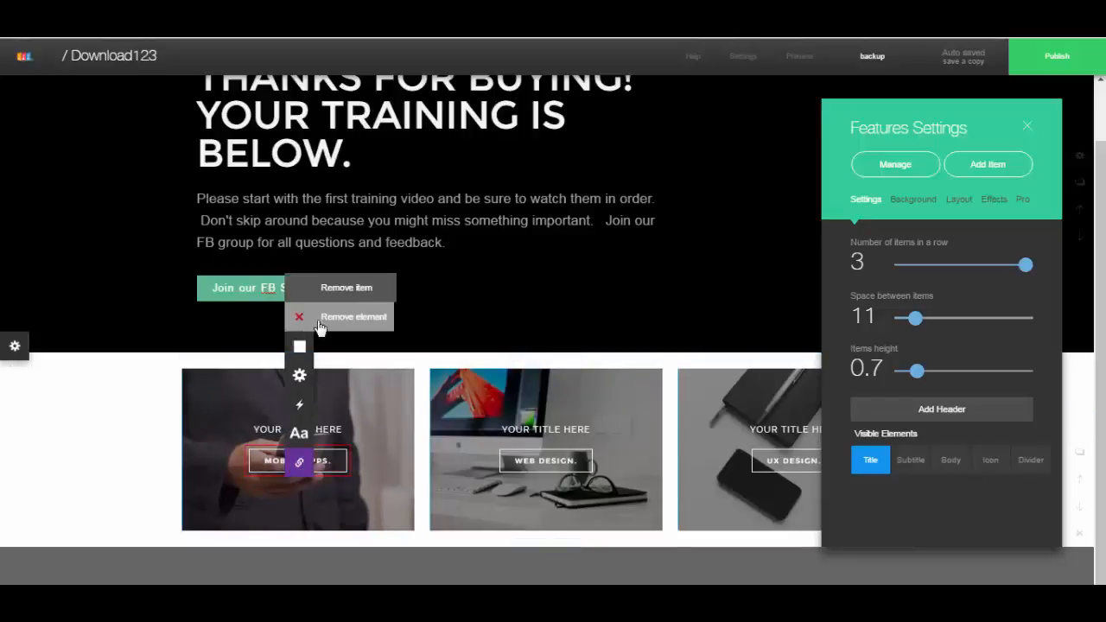
pyautogui.click(335, 318)
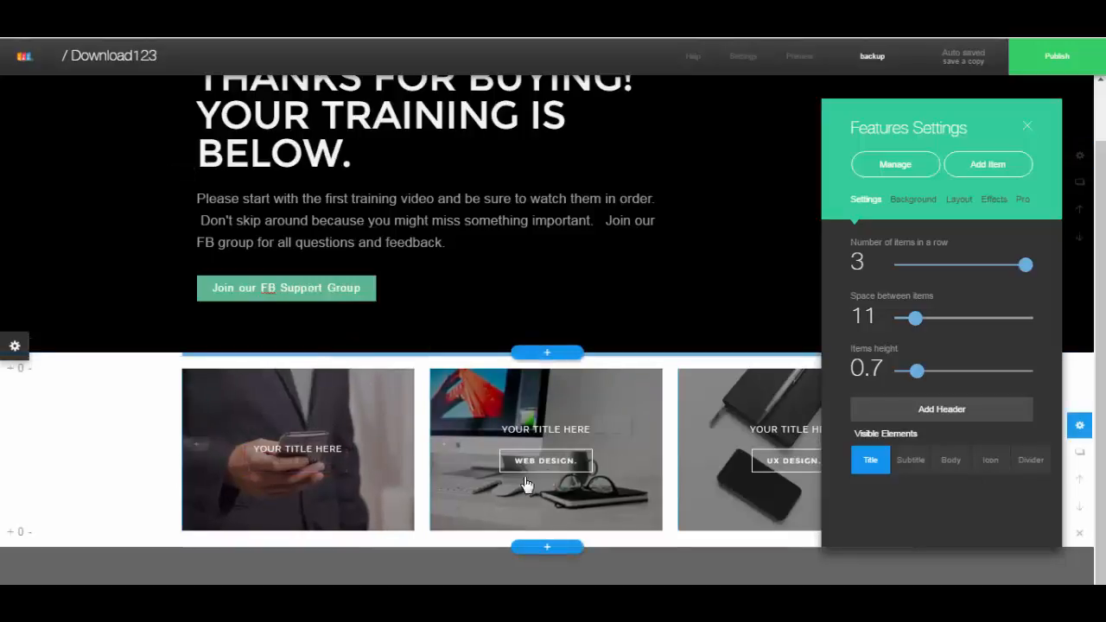
pyautogui.click(551, 467)
pyautogui.moveTo(557, 320)
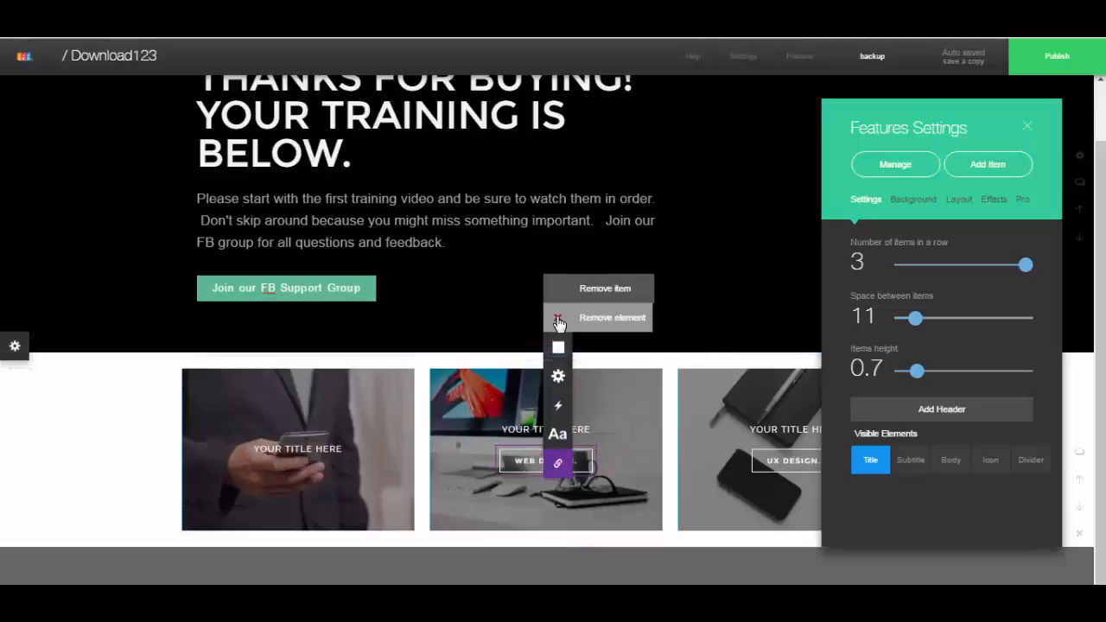
pyautogui.click(604, 319)
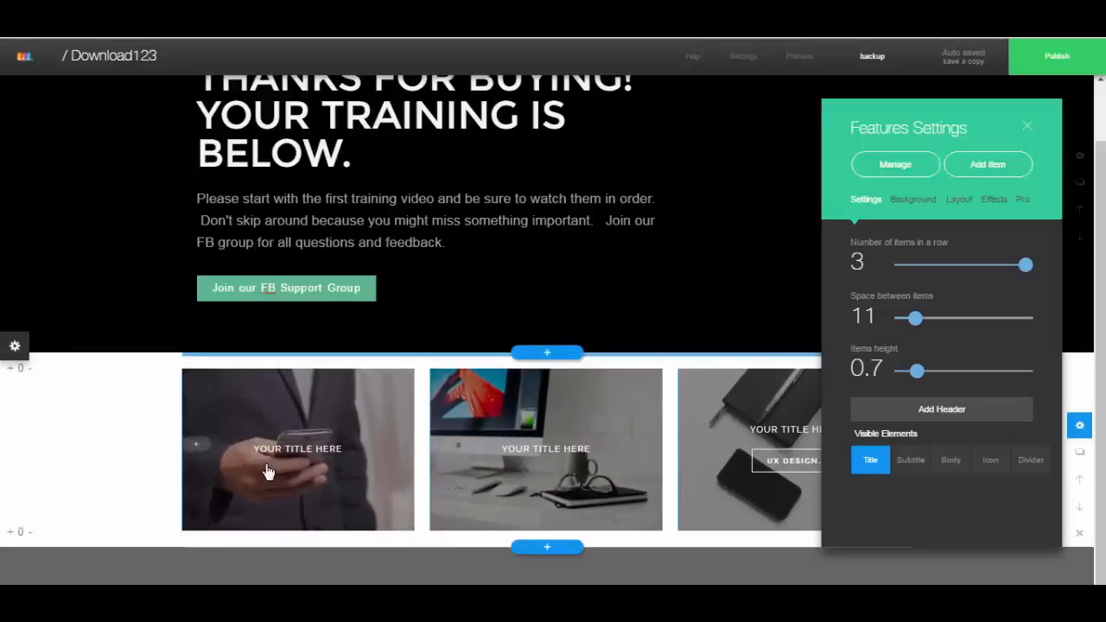
pyautogui.click(295, 457)
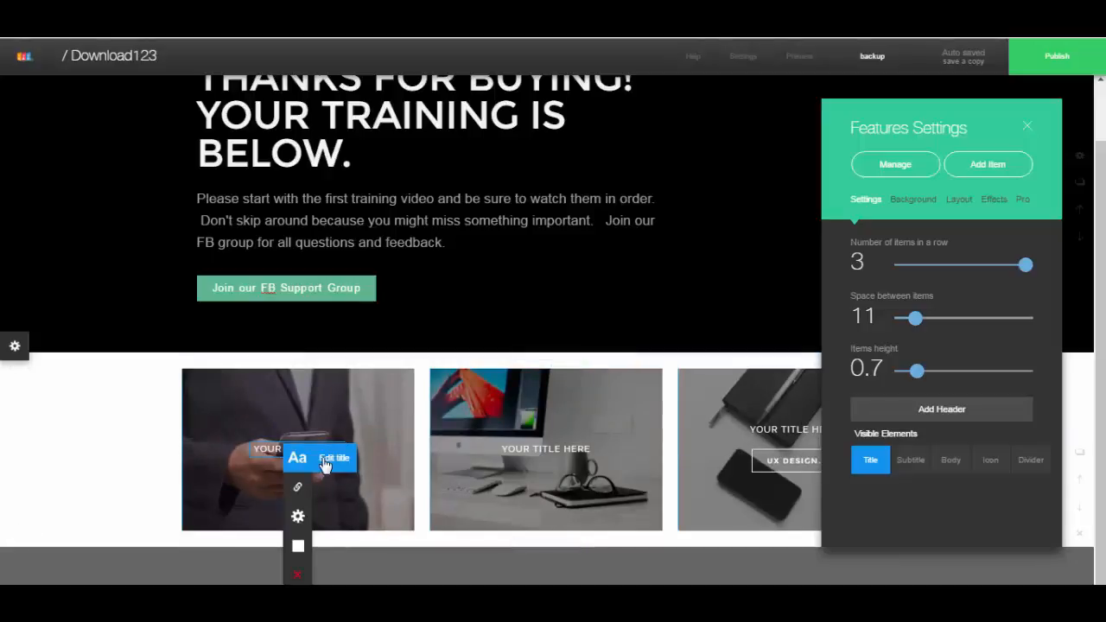
pyautogui.click(328, 458)
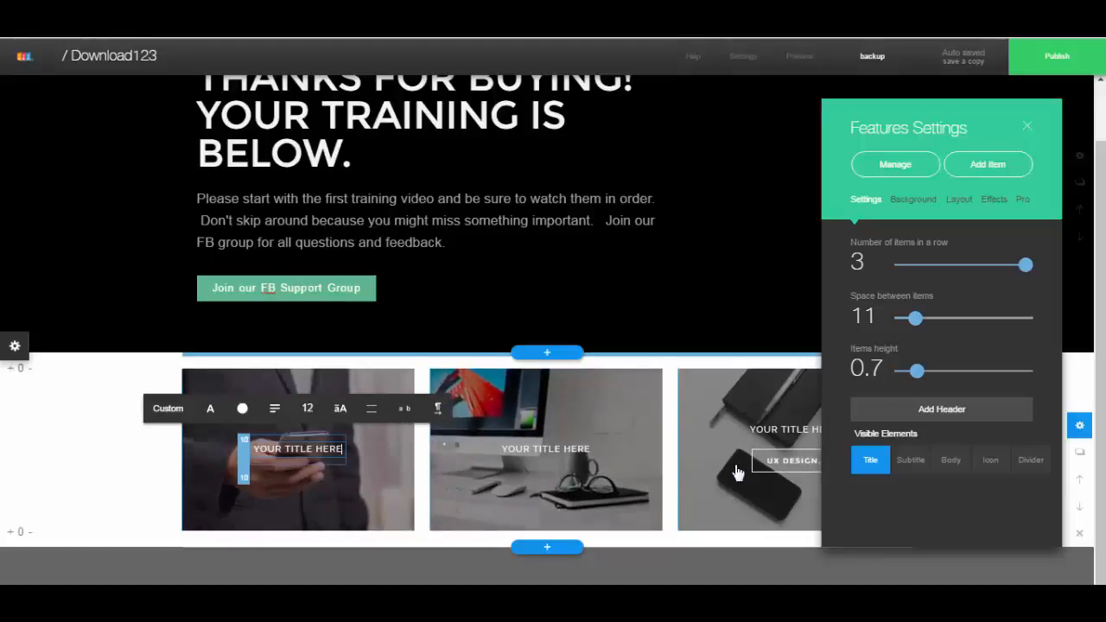
pyautogui.click(349, 488)
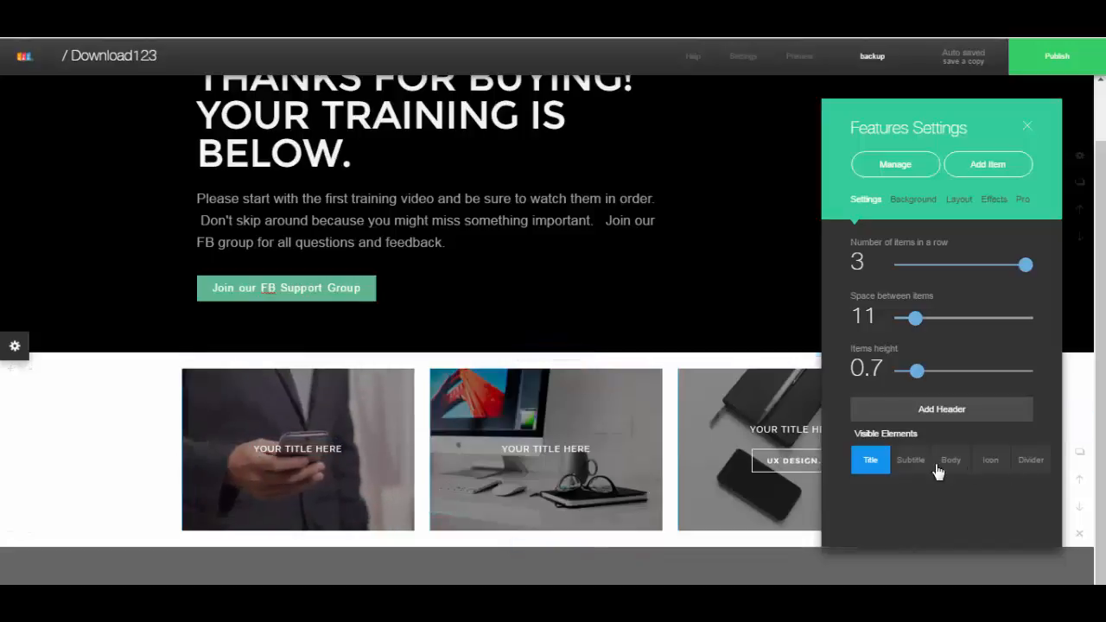
# Try the tile layout with the text block below the image, and set it to the one with the text block above the image.
pyautogui.click(954, 204)
pyautogui.click(934, 399)
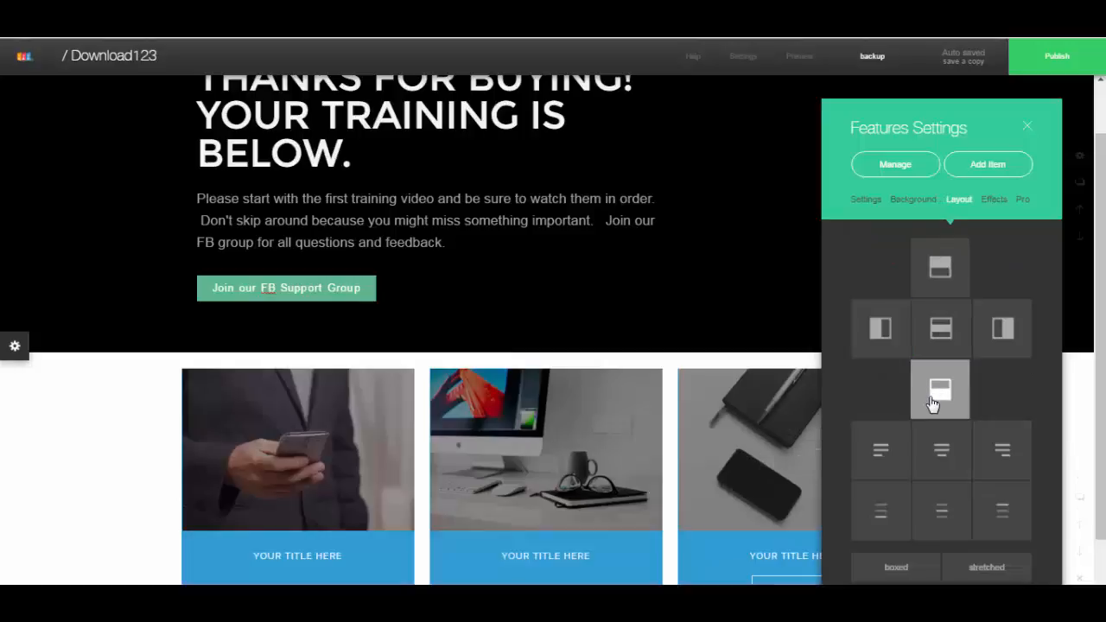
pyautogui.scroll(-1, 545, 426)
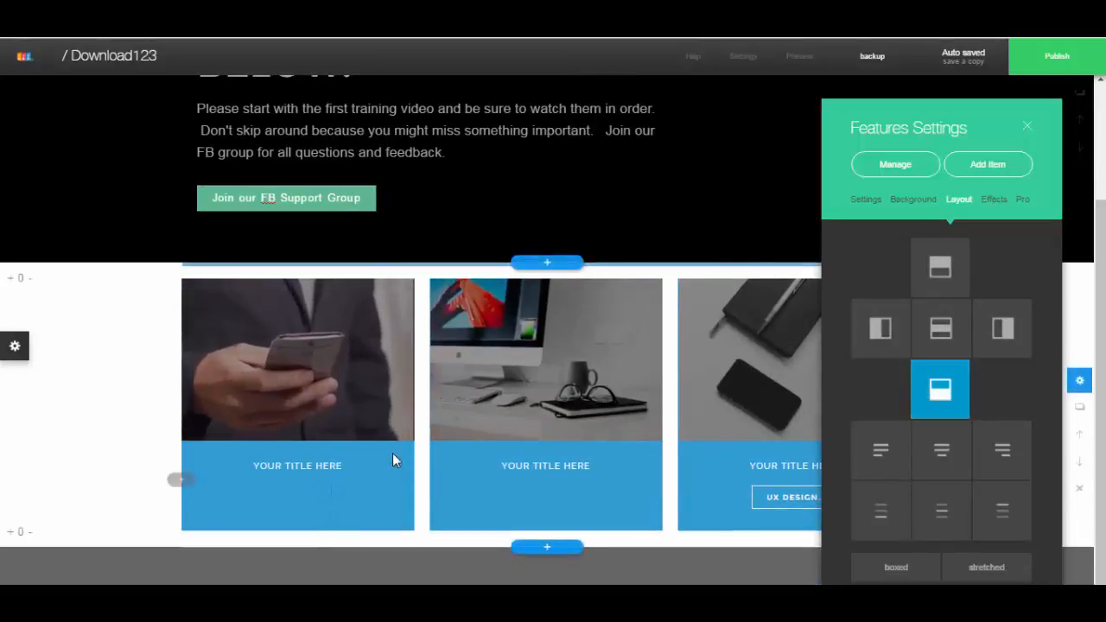
pyautogui.click(937, 267)
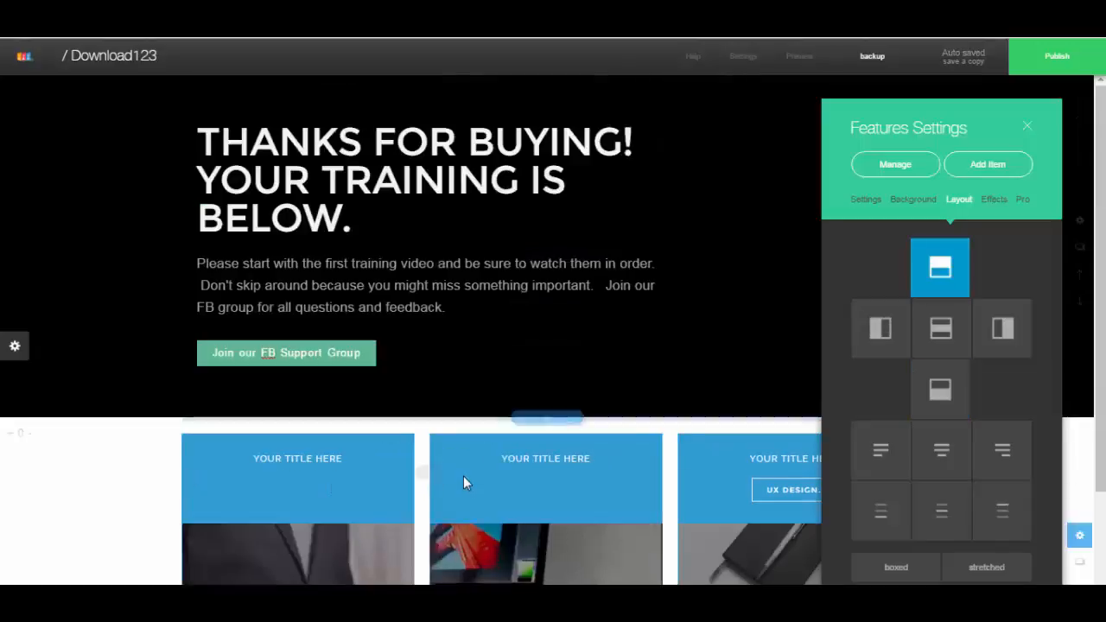
pyautogui.scroll(-2, 464, 467)
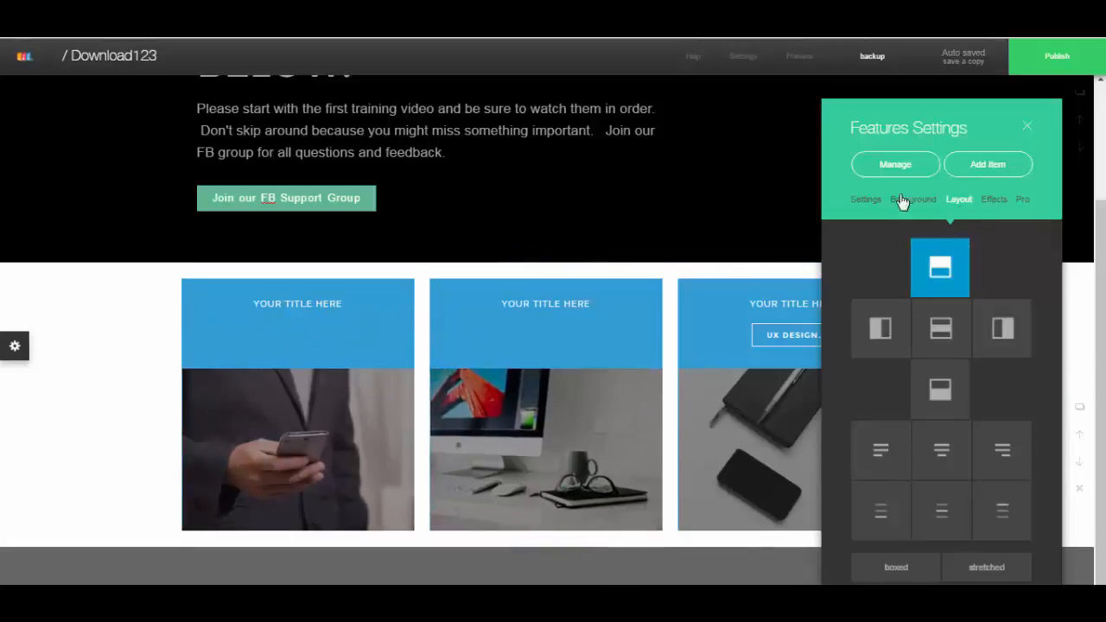
# Turn on the Subtitle and Body elements for all tiles in the three-image section.
pyautogui.click(865, 200)
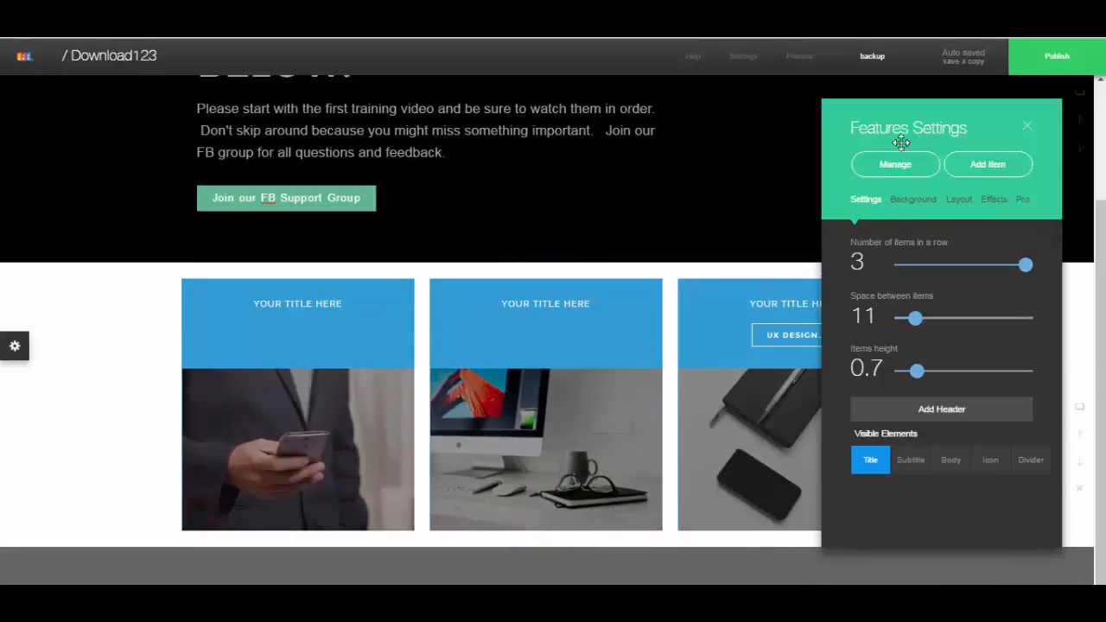
pyautogui.click(911, 460)
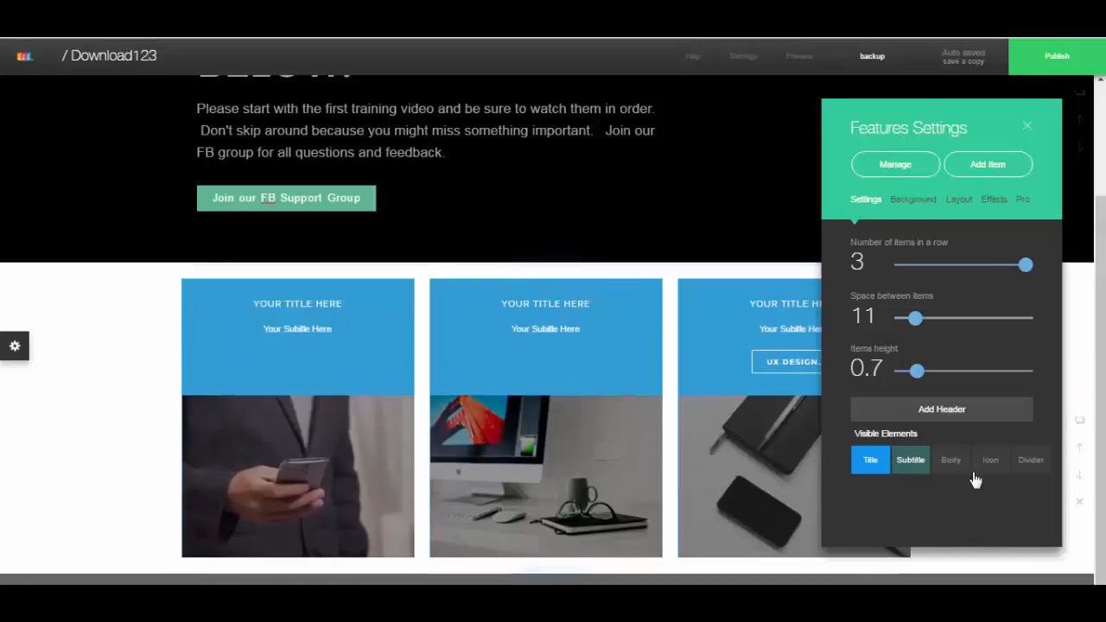
pyautogui.click(950, 460)
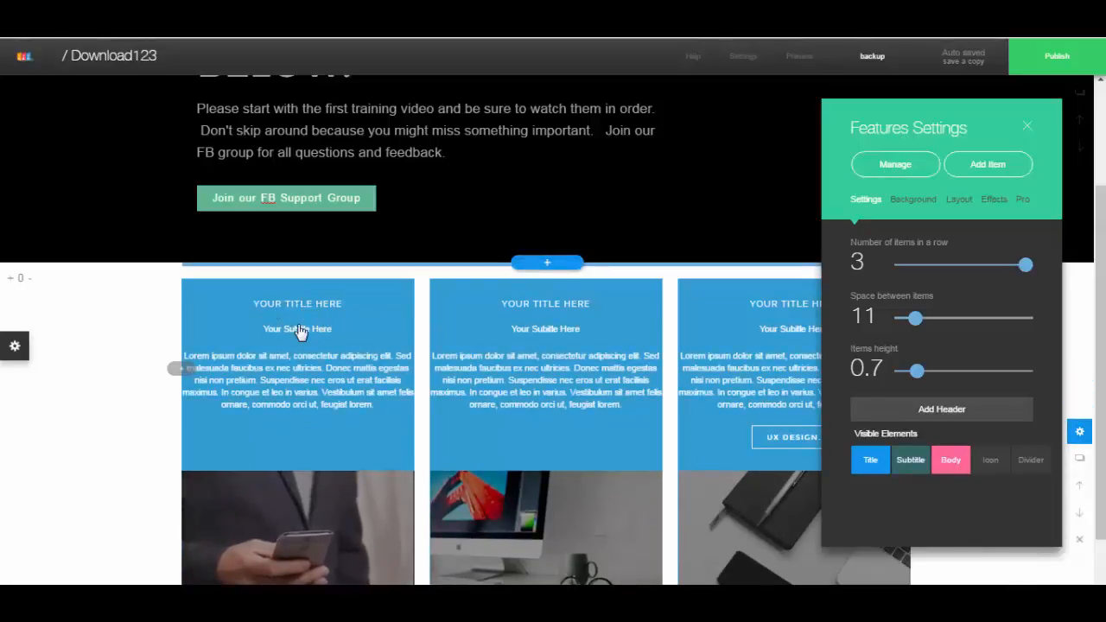
pyautogui.click(298, 332)
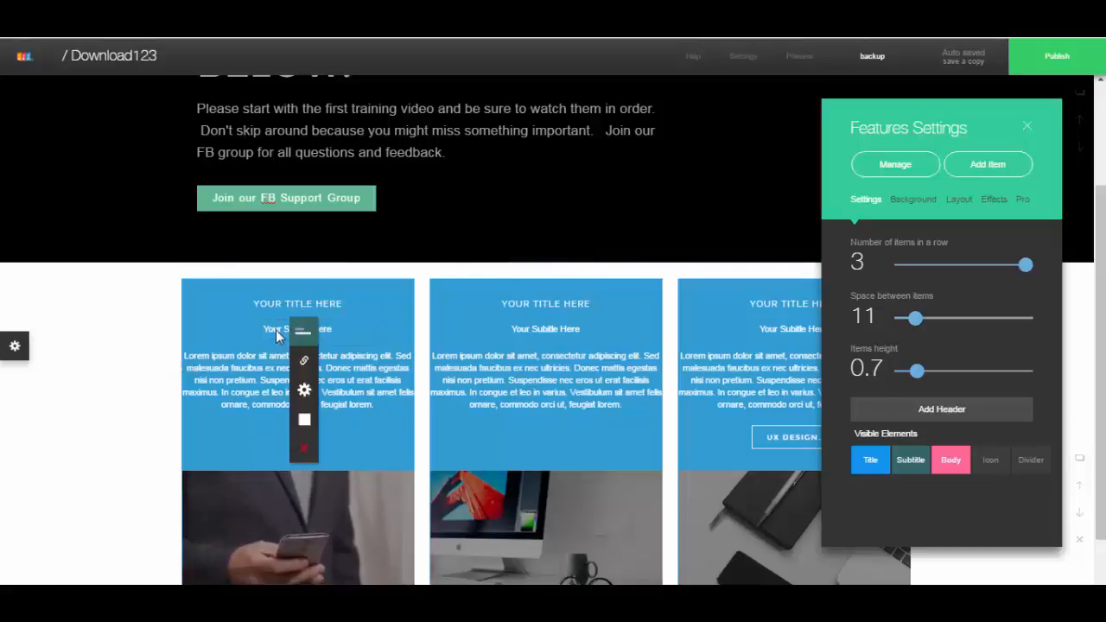
pyautogui.click(253, 373)
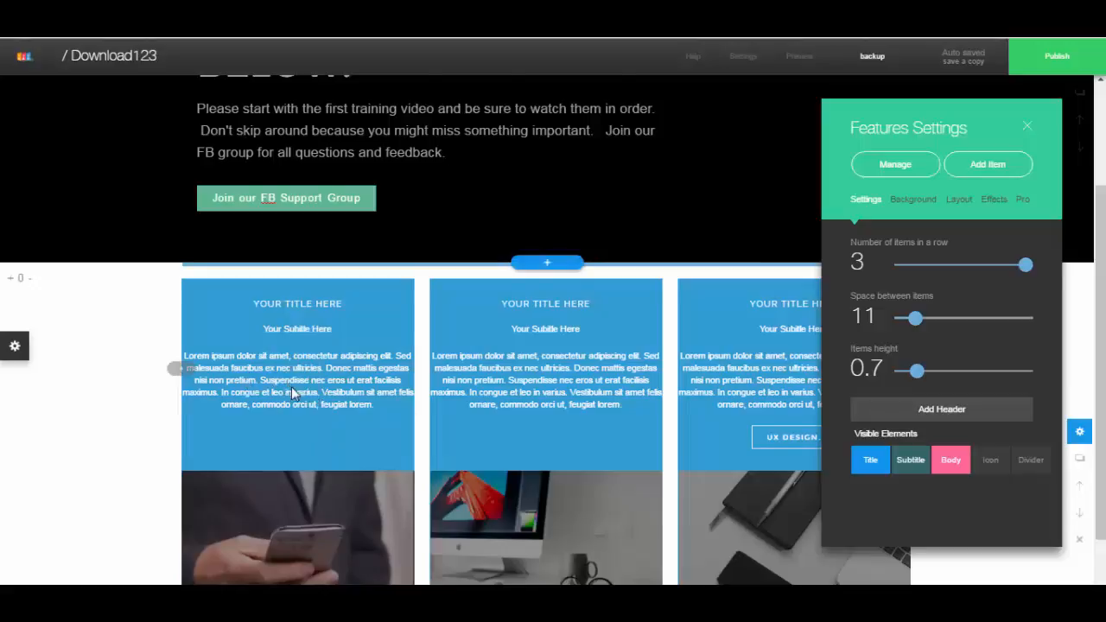
# Add a link button element to the first tile, below its body text.
pyautogui.scroll(-2, 293, 389)
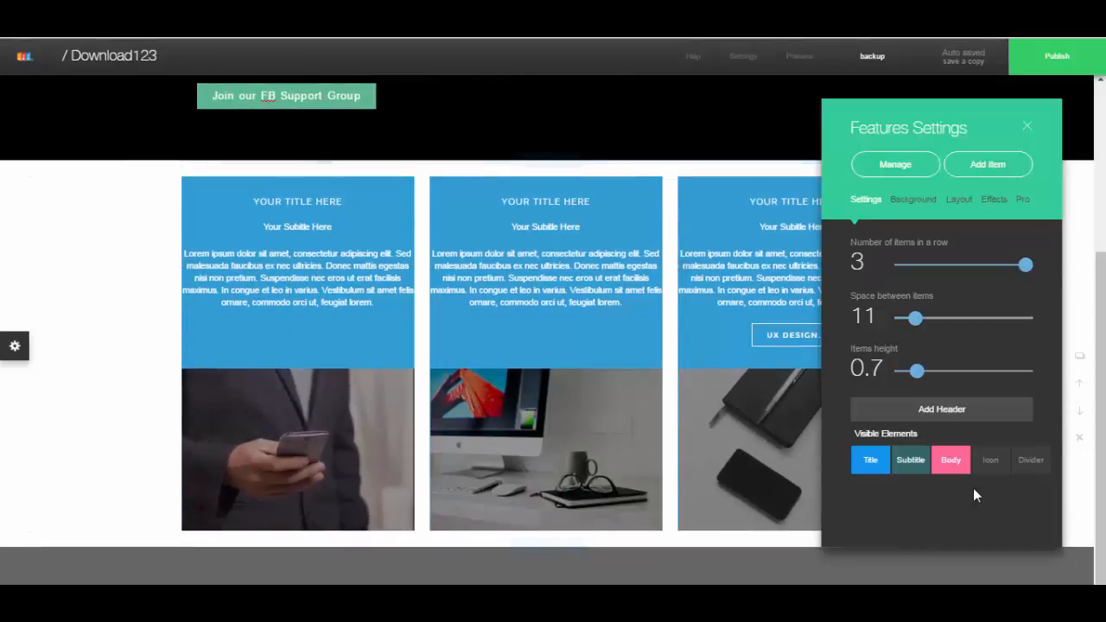
pyautogui.click(181, 269)
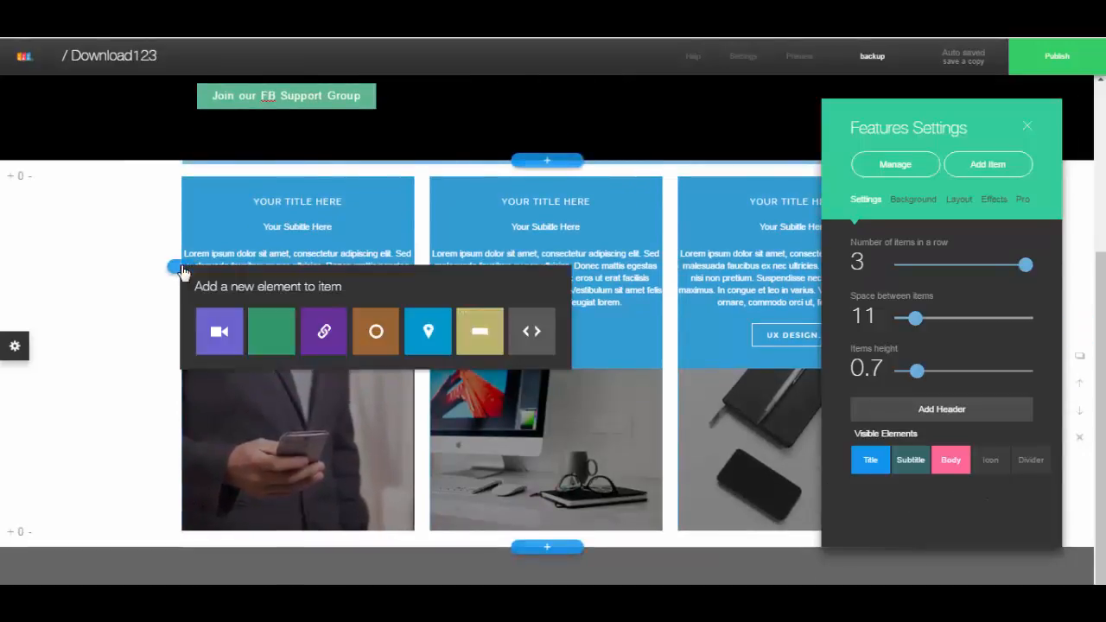
pyautogui.click(324, 335)
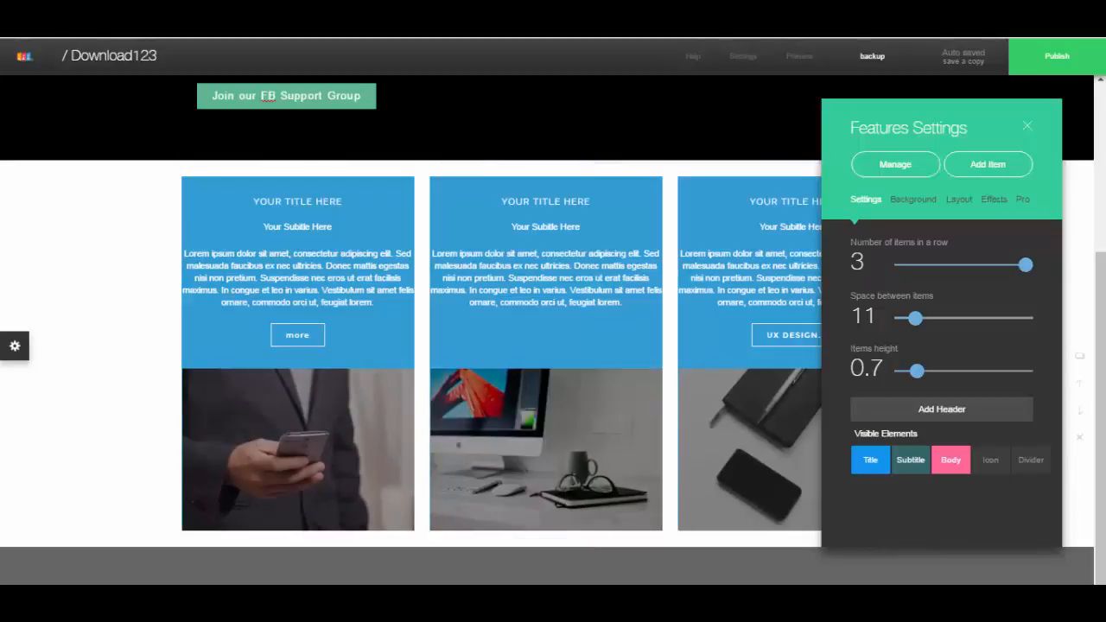
# Try 1 item per row for the tile section and review the full-width tiles down the page.
pyautogui.moveTo(1025, 264); pyautogui.dragTo(950, 282)
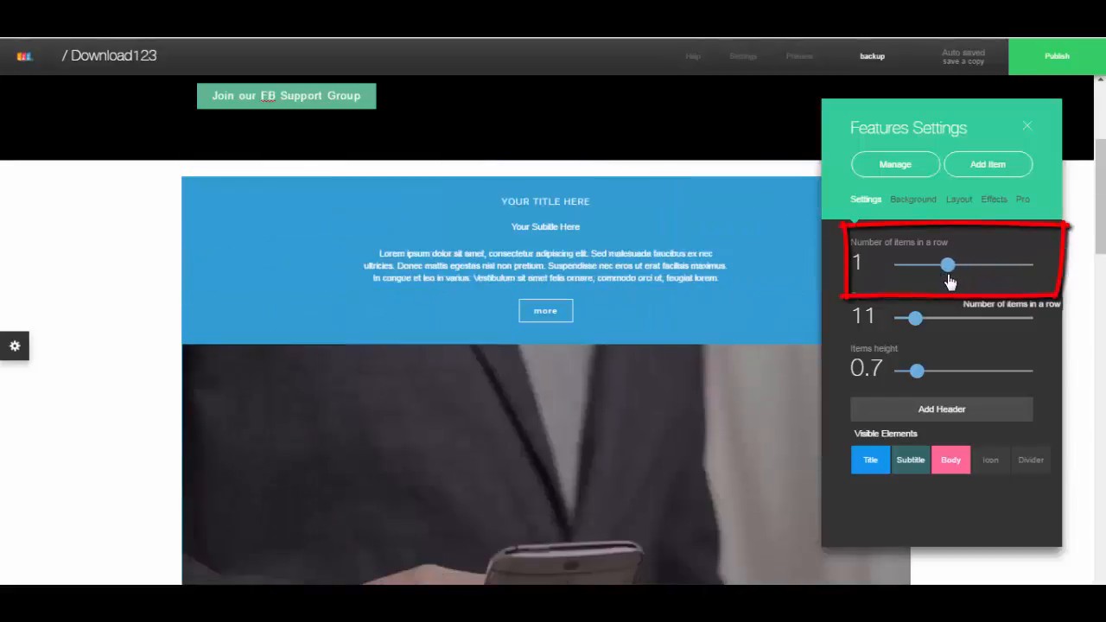
pyautogui.scroll(2, 523, 343)
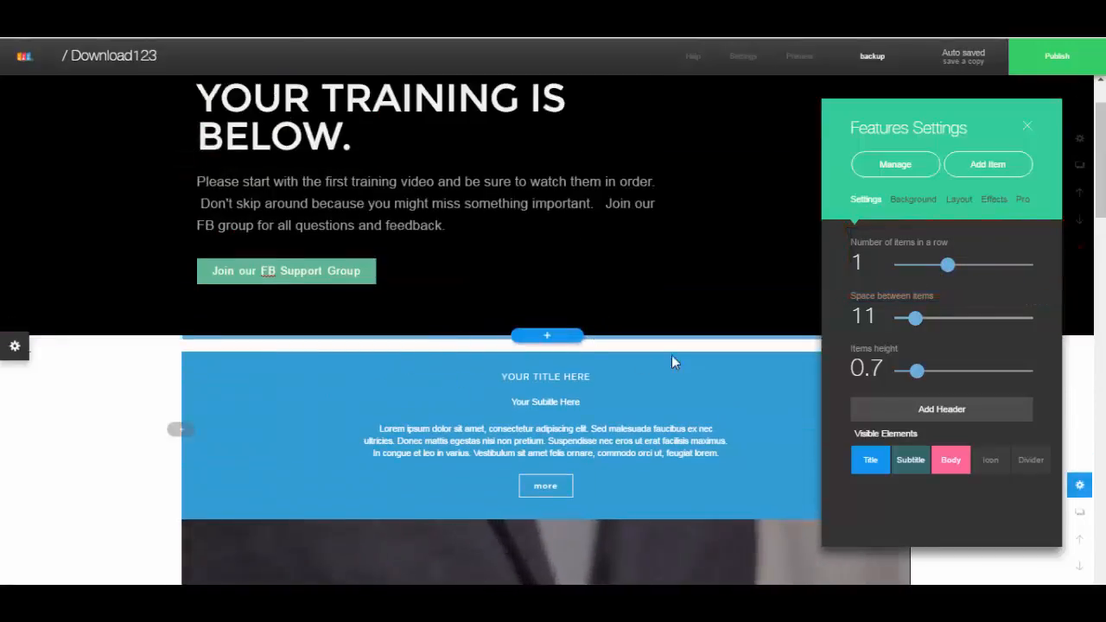
pyautogui.scroll(1, 427, 375)
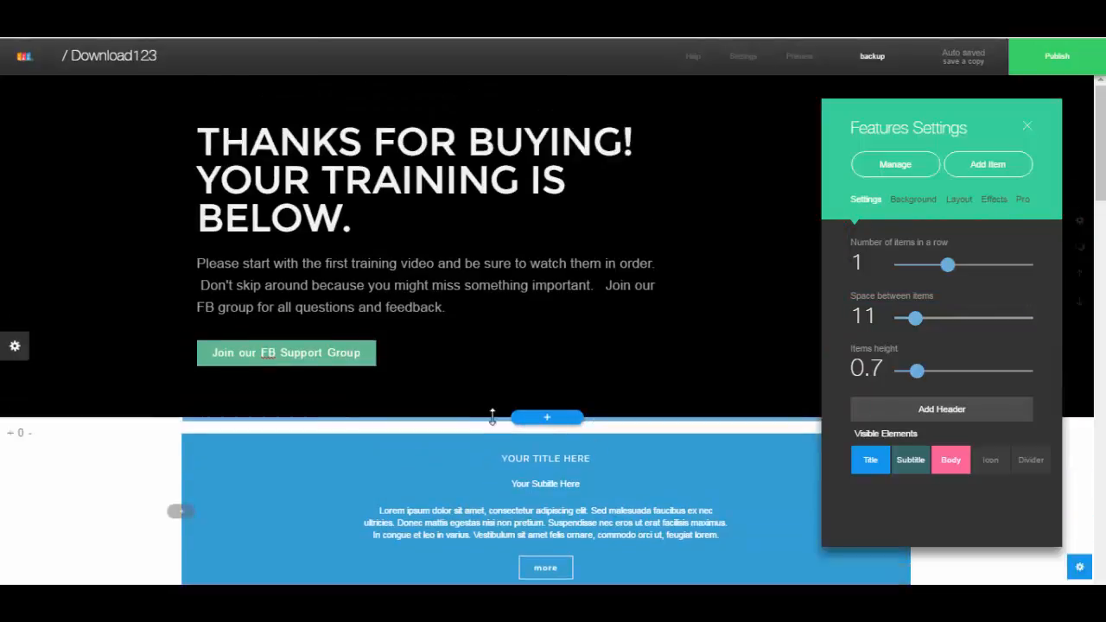
pyautogui.scroll(-2, 432, 397)
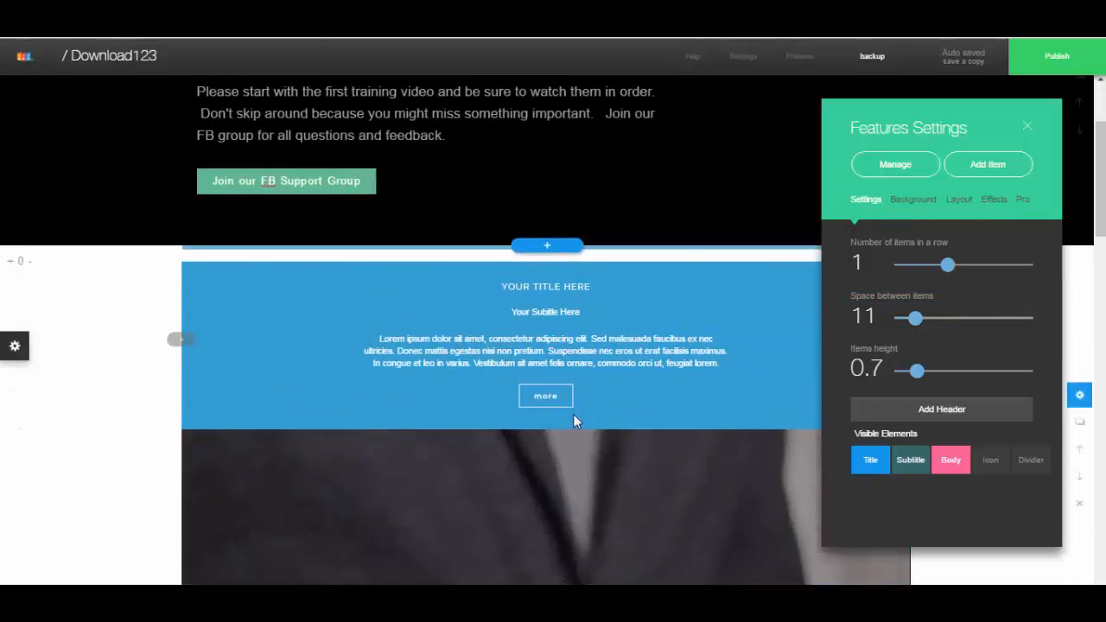
pyautogui.scroll(-2, 484, 380)
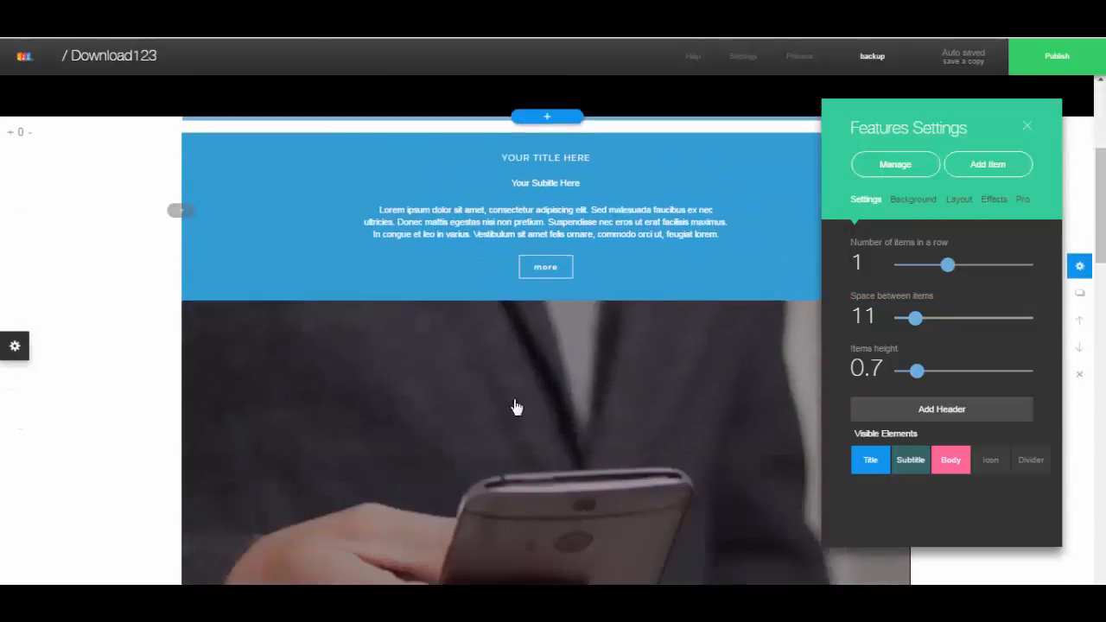
pyautogui.scroll(-8, 518, 397)
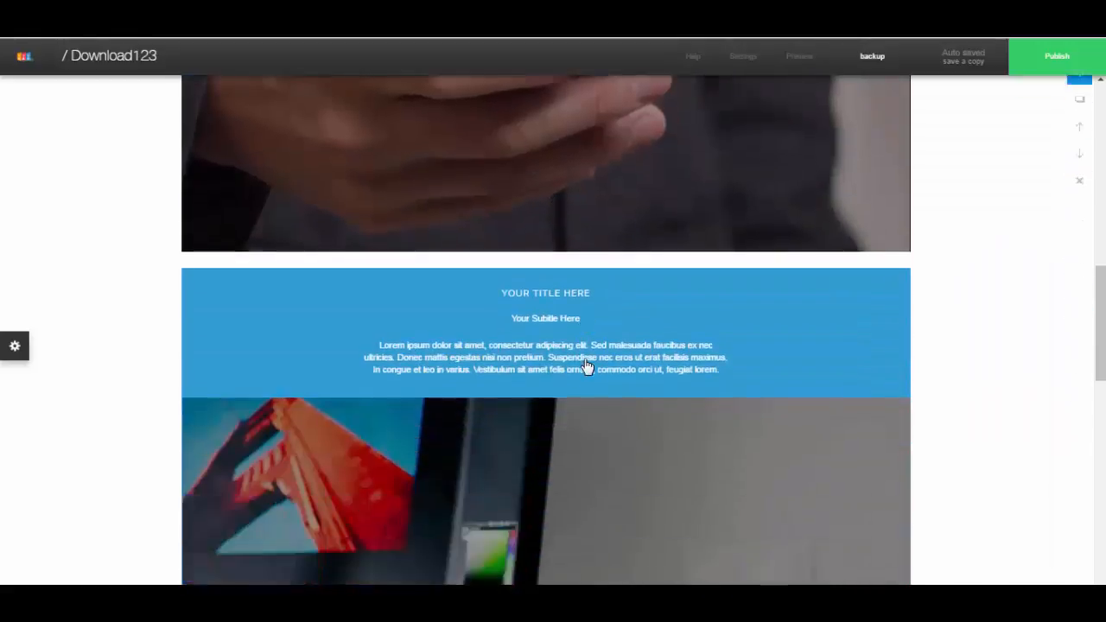
pyautogui.scroll(-15, 596, 372)
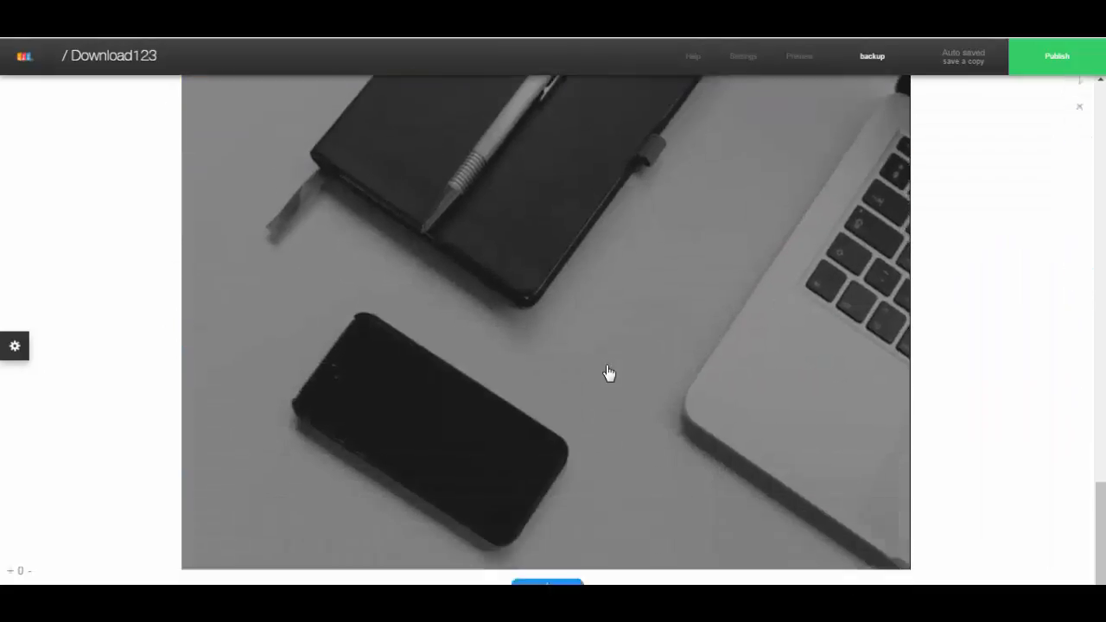
pyautogui.scroll(18, 698, 363)
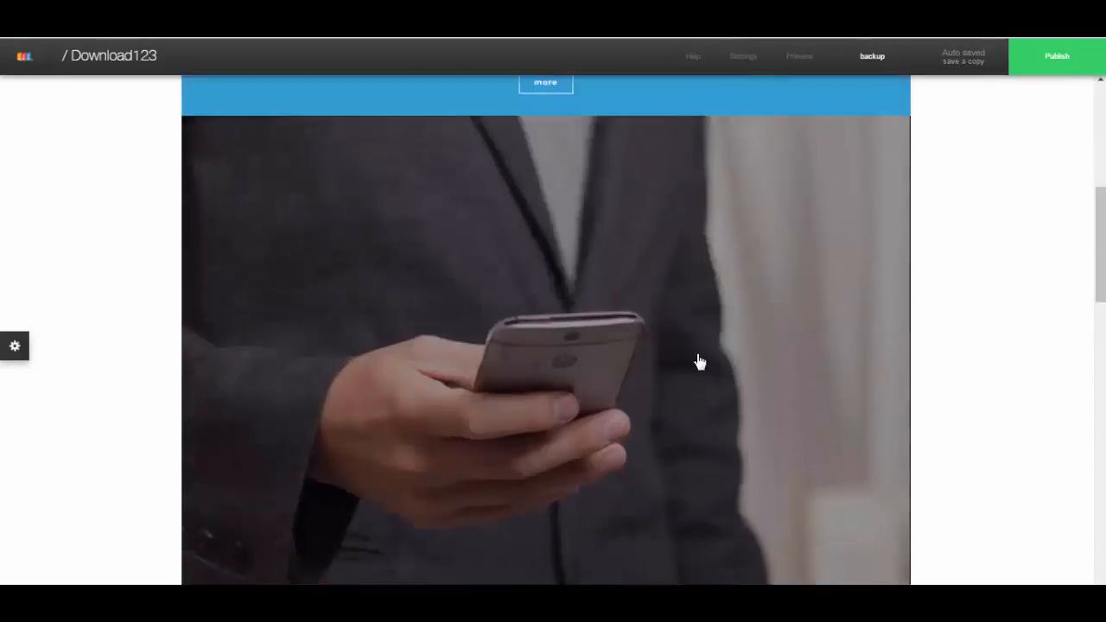
pyautogui.scroll(3, 697, 363)
pyautogui.scroll(-3, 777, 362)
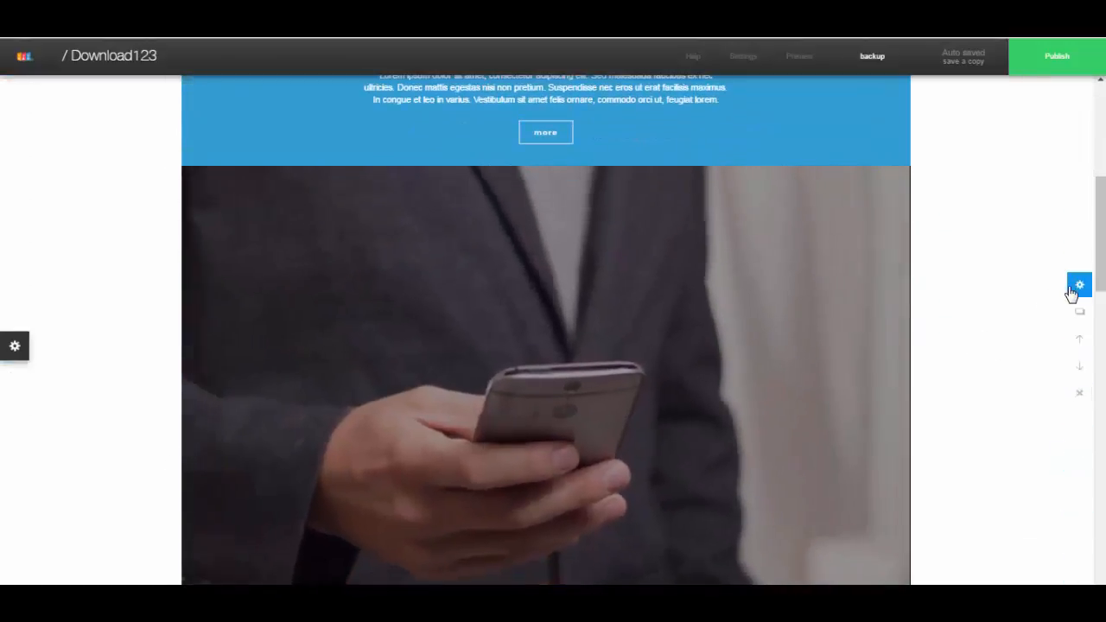
# Set the tile section's number of items in a row to 2.
pyautogui.click(1077, 287)
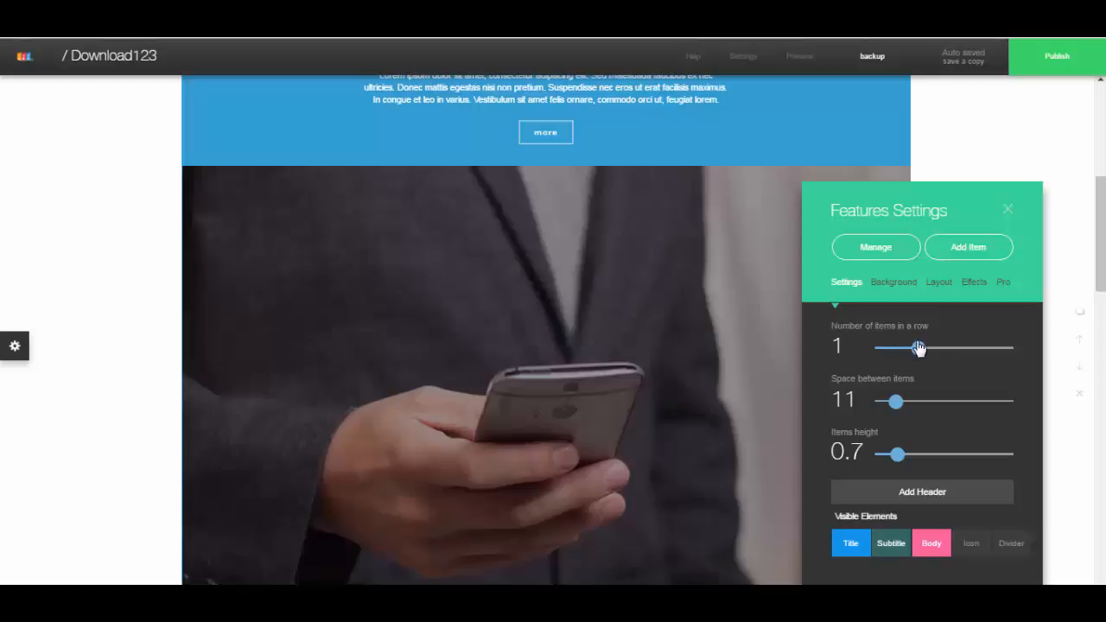
pyautogui.moveTo(948, 345); pyautogui.dragTo(961, 345)
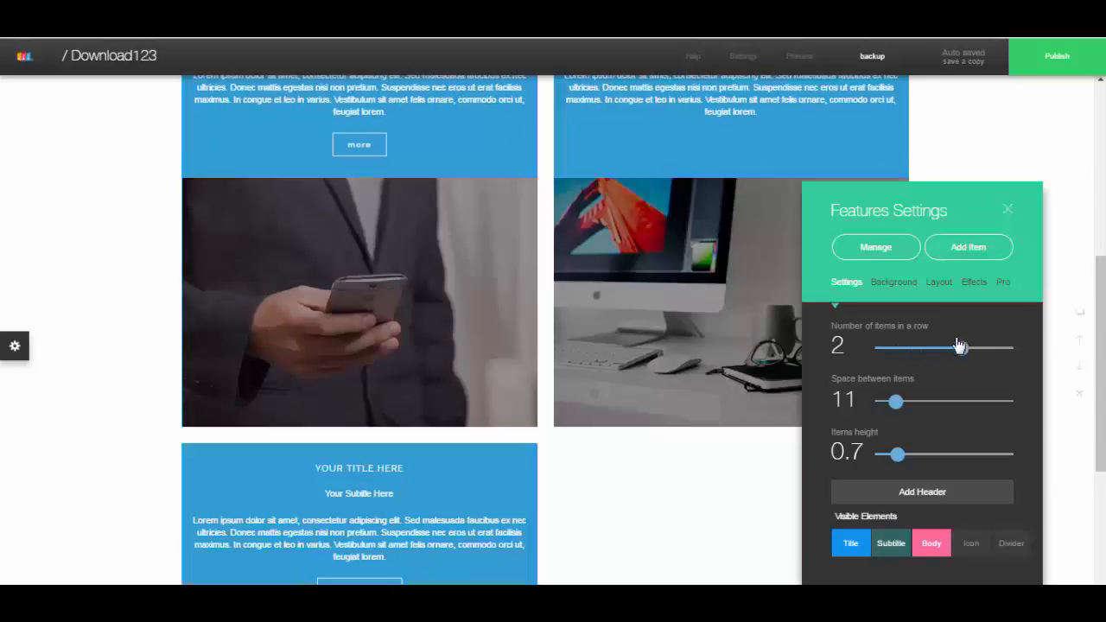
pyautogui.scroll(3, 544, 345)
pyautogui.scroll(-2, 585, 348)
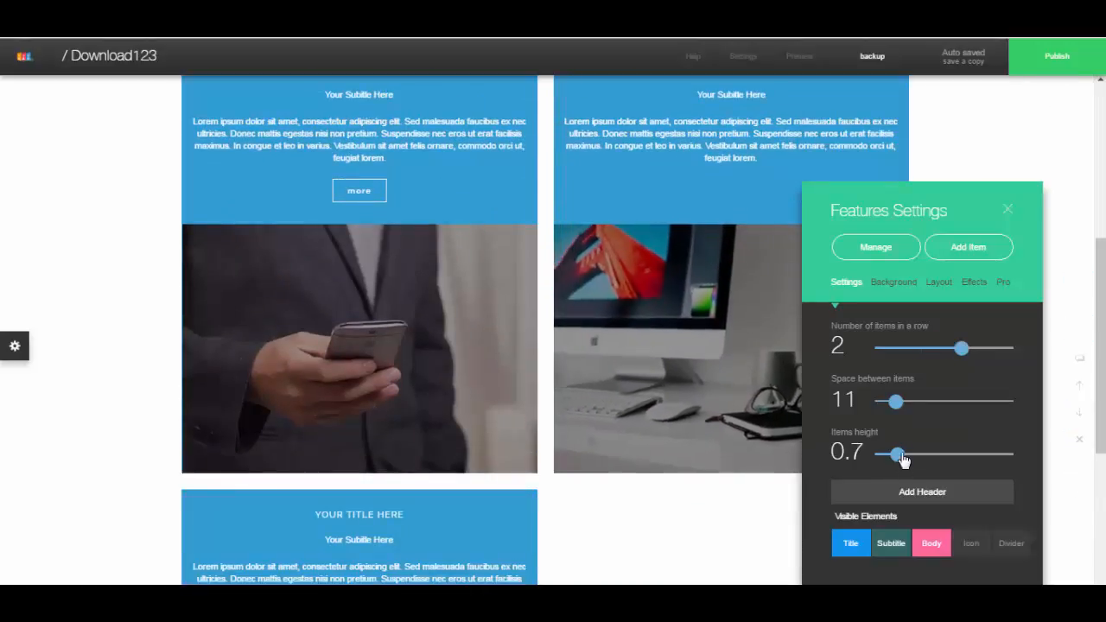
pyautogui.moveTo(903, 461)
pyautogui.mouseDown()
pyautogui.moveTo(893, 459)
pyautogui.moveTo(916, 461)
pyautogui.moveTo(887, 459)
pyautogui.moveTo(903, 460)
pyautogui.mouseUp()
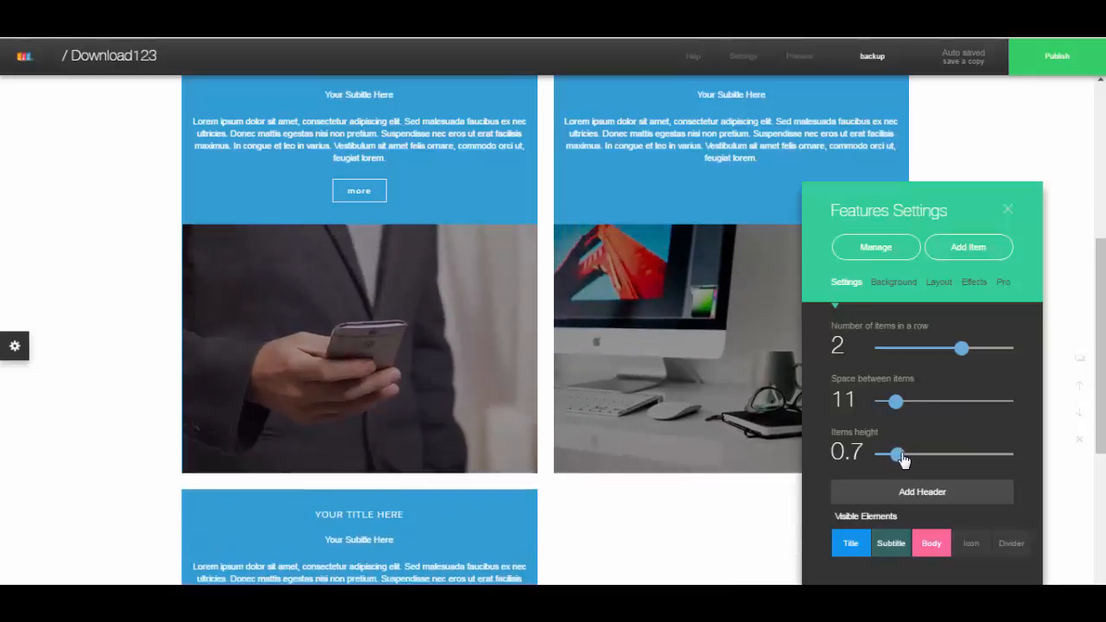
# Try the Icon and Divider elements on the tiles and turn both off again.
pyautogui.scroll(1, 734, 445)
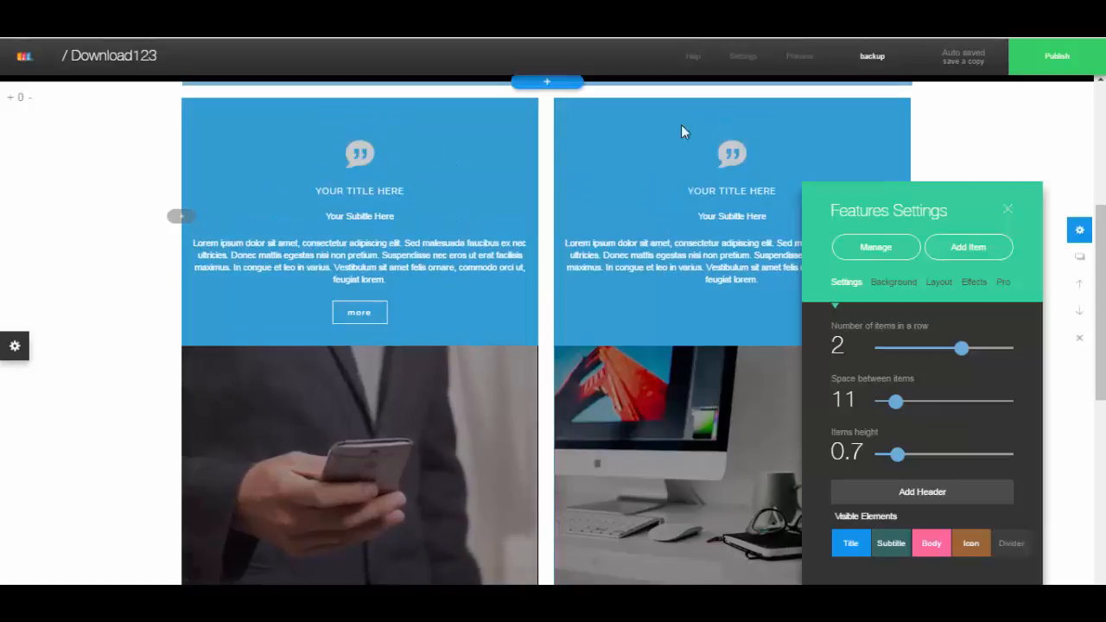
pyautogui.click(973, 553)
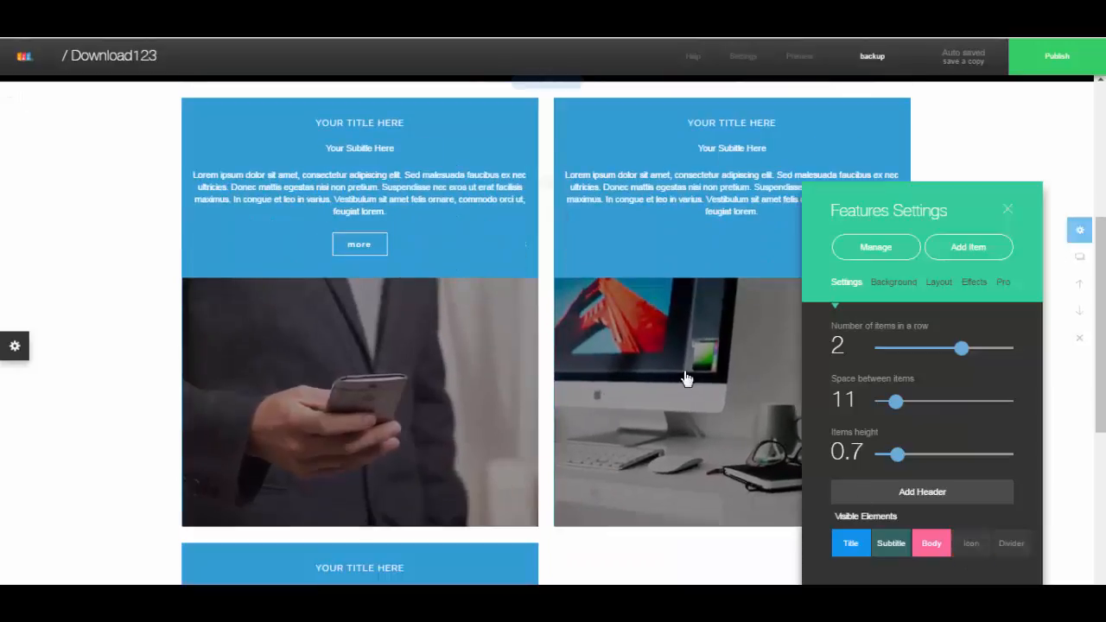
pyautogui.click(1014, 554)
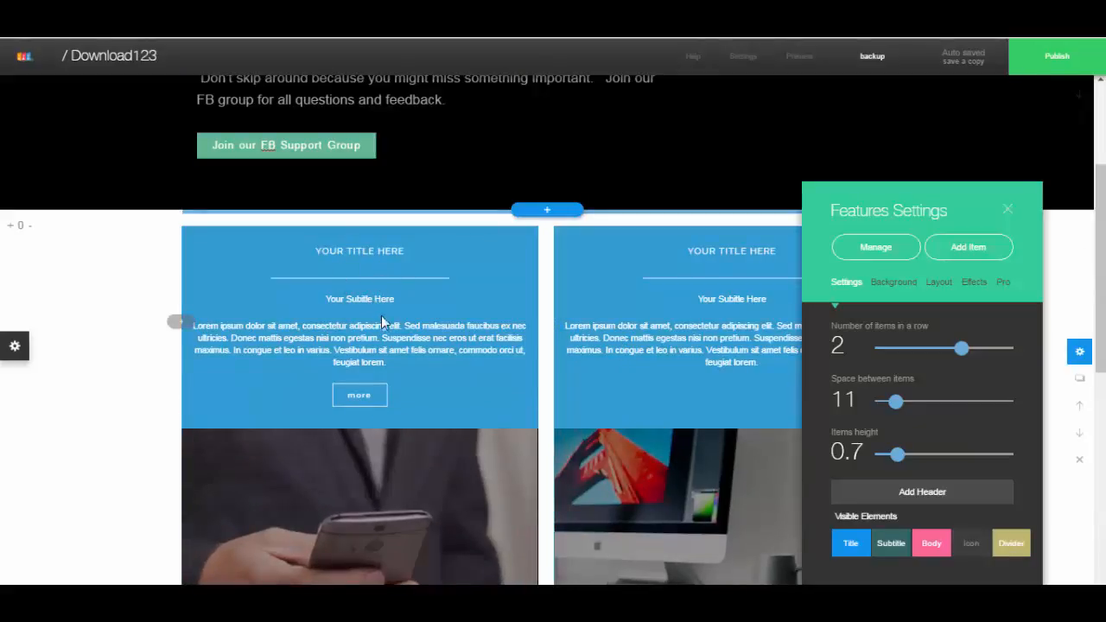
pyautogui.scroll(-1, 483, 346)
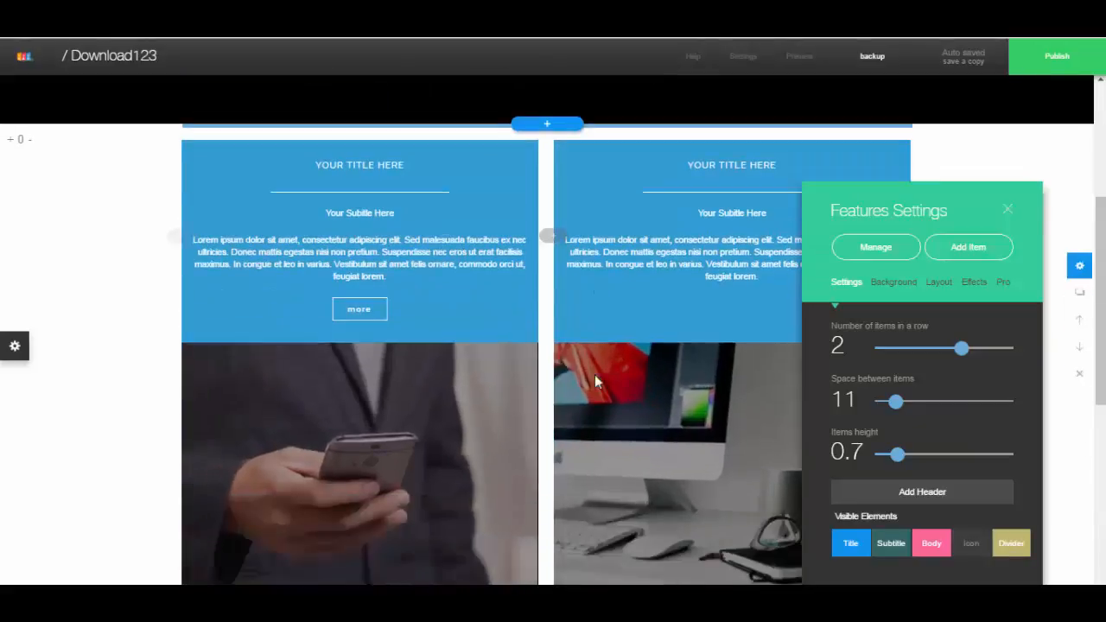
pyautogui.click(1015, 544)
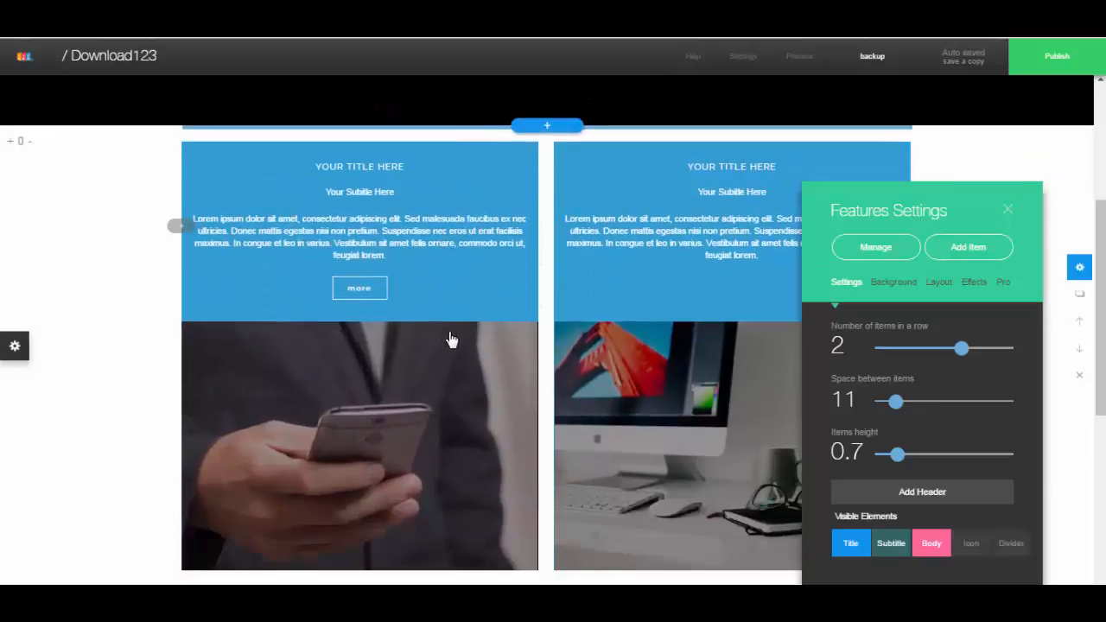
# Reorder the tiles so the notebook-and-phone tile comes second, and add a header to the tile section.
pyautogui.click(875, 248)
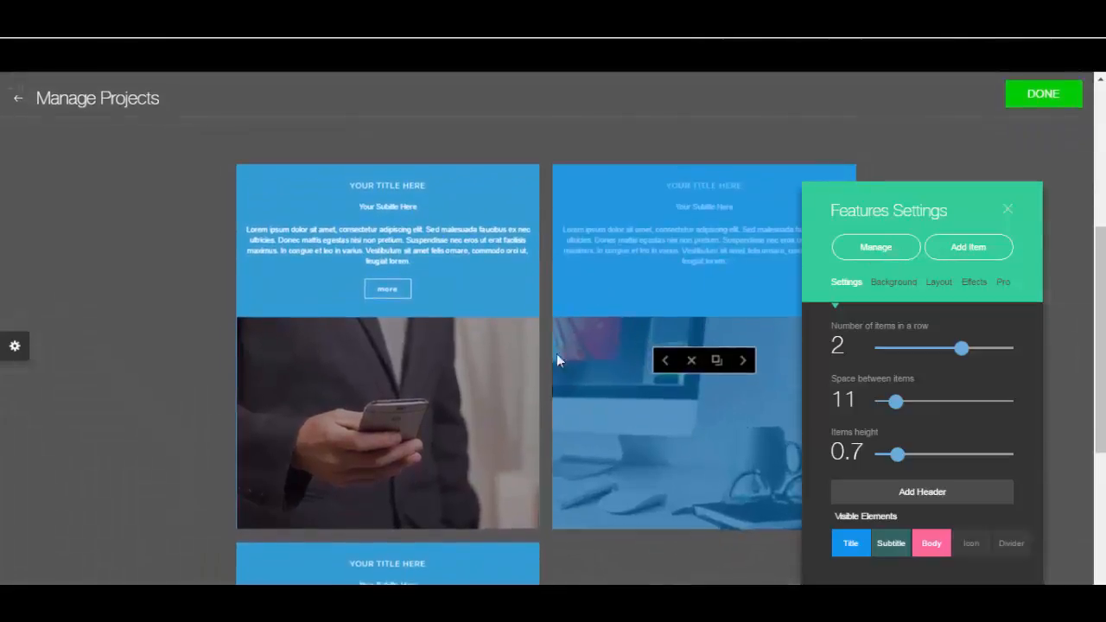
pyautogui.scroll(-3, 477, 458)
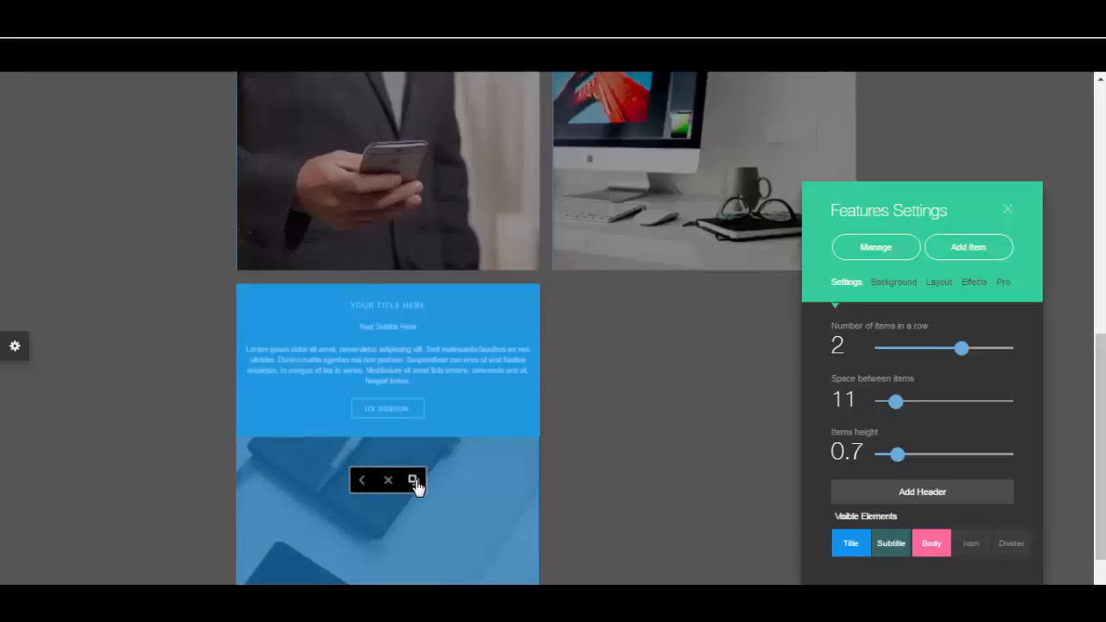
pyautogui.click(363, 480)
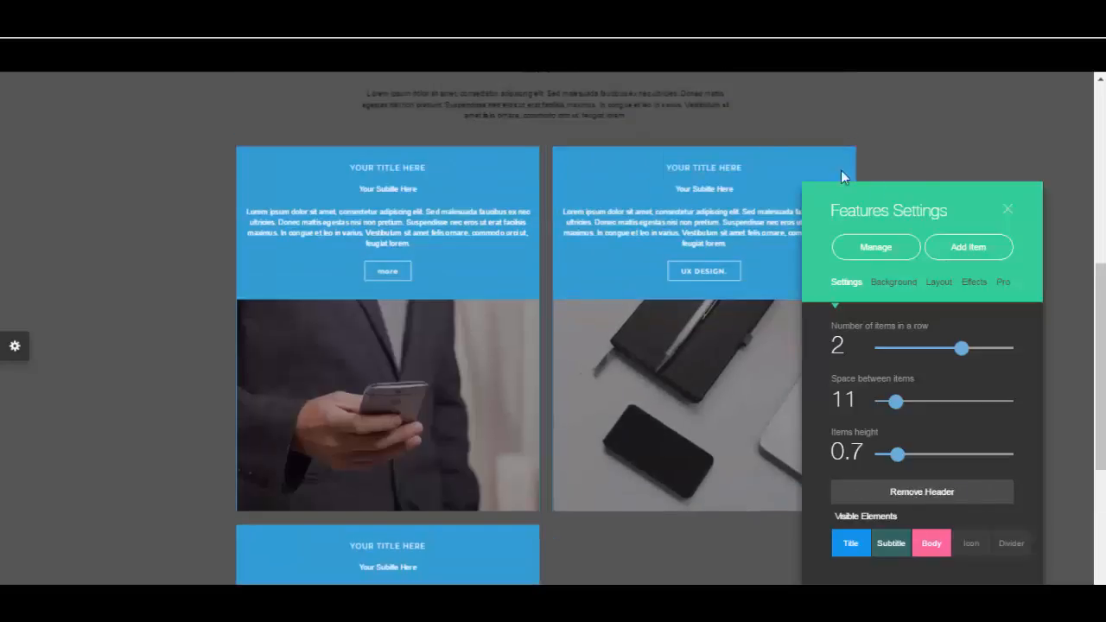
pyautogui.click(1008, 211)
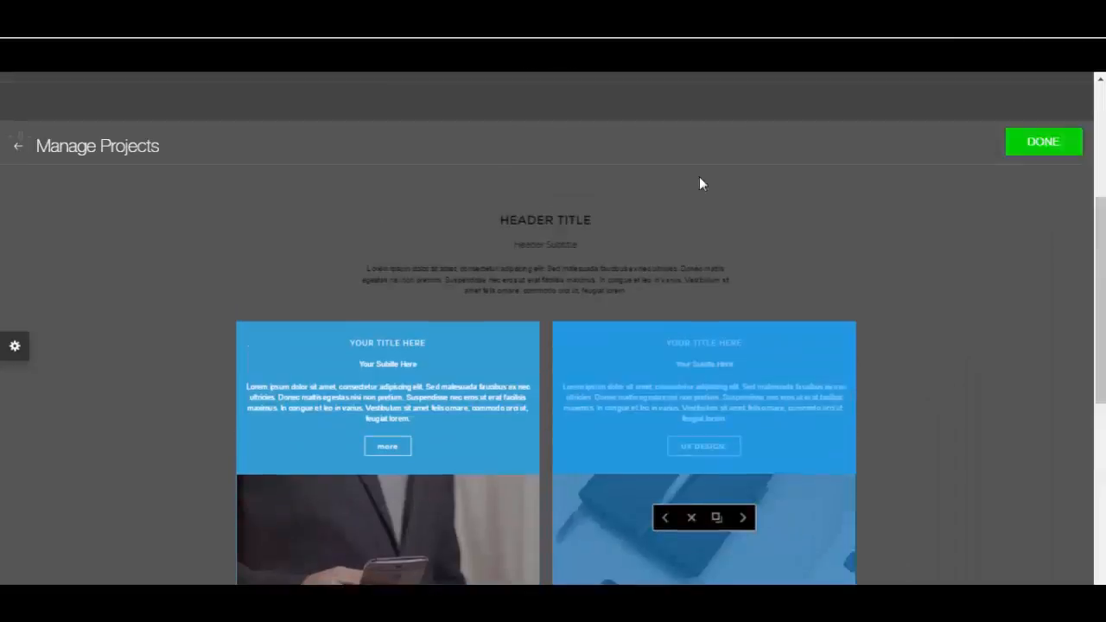
pyautogui.click(1046, 188)
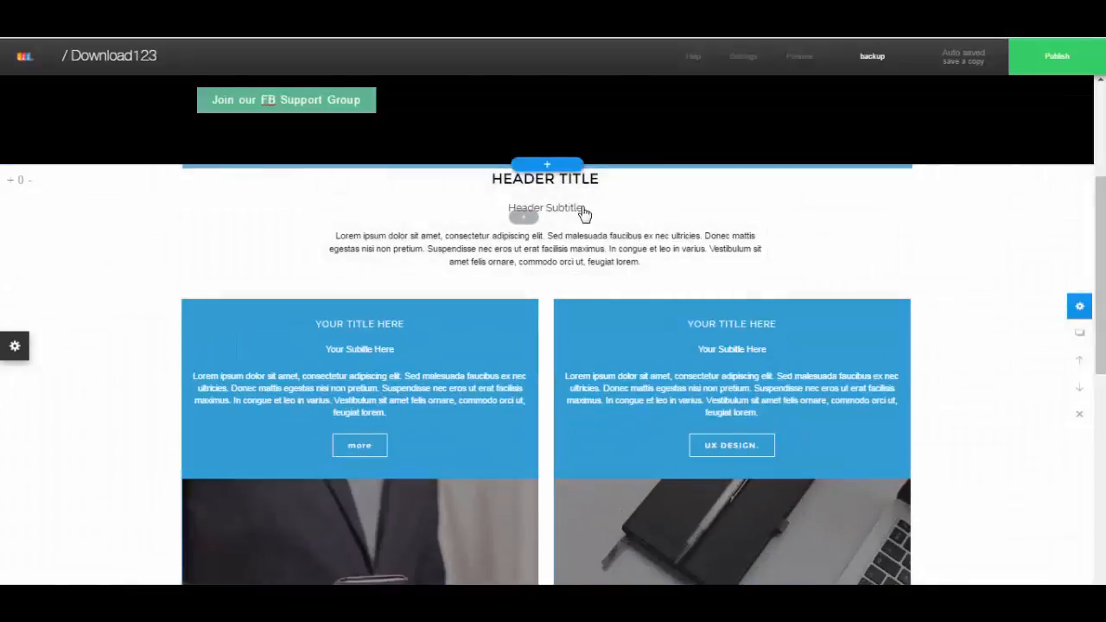
# Remove the background image from the first tile.
pyautogui.scroll(1, 752, 254)
pyautogui.scroll(-2, 535, 330)
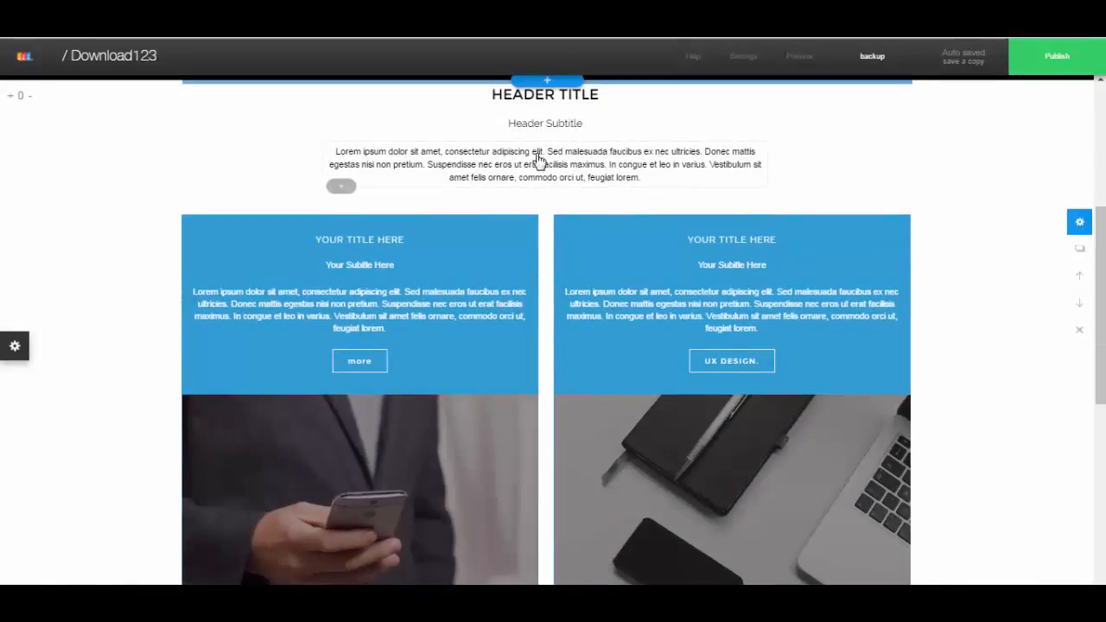
pyautogui.scroll(-3, 535, 164)
pyautogui.scroll(-4, 581, 262)
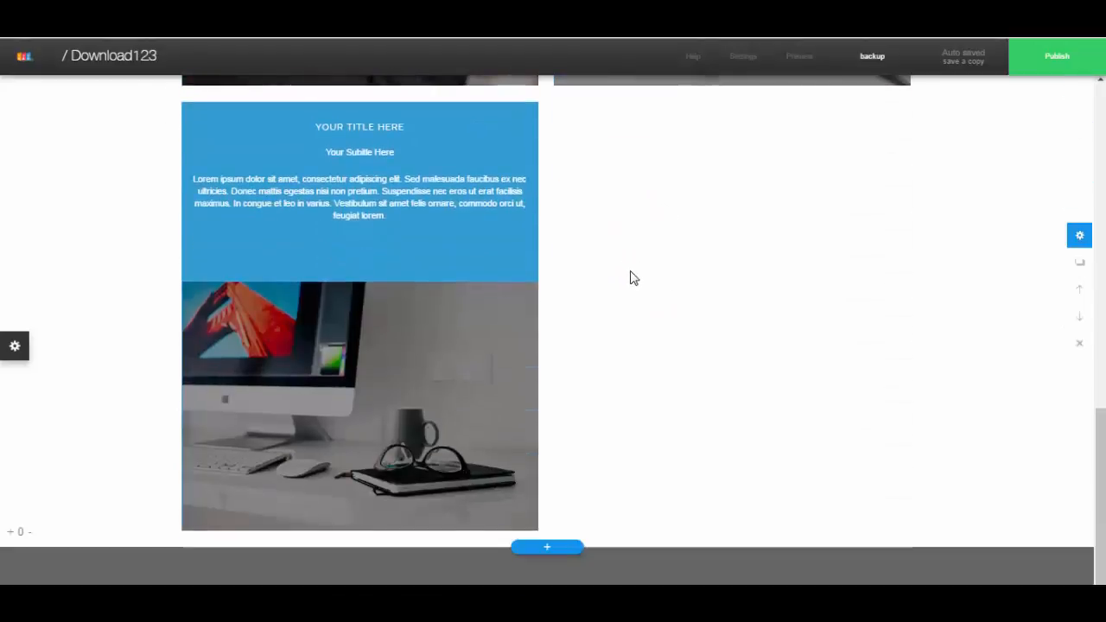
pyautogui.scroll(5, 656, 294)
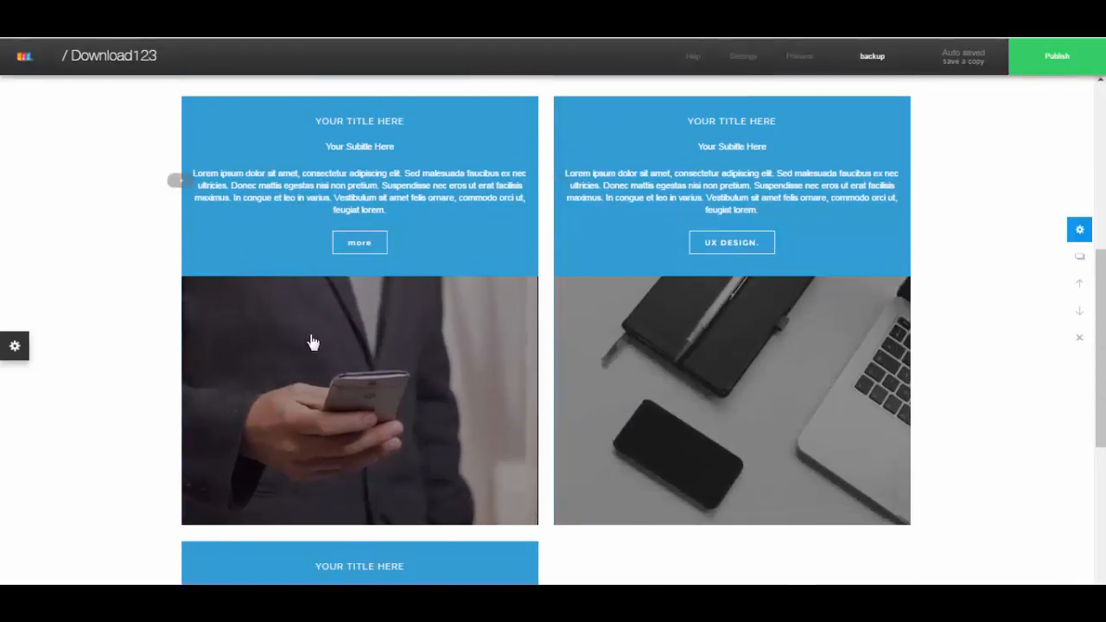
pyautogui.click(328, 333)
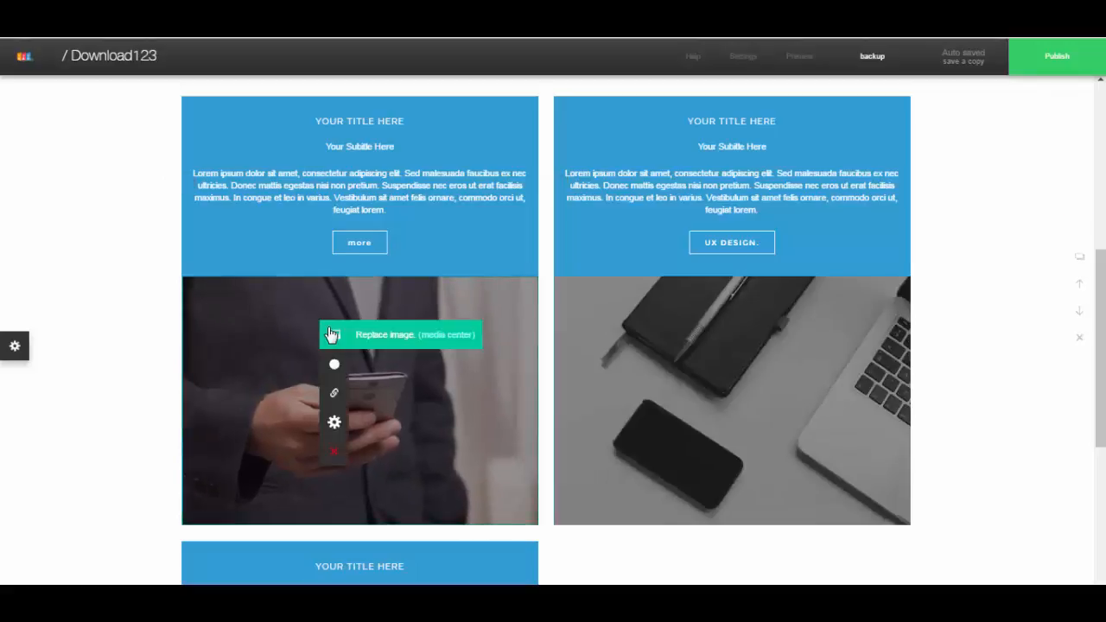
pyautogui.click(333, 366)
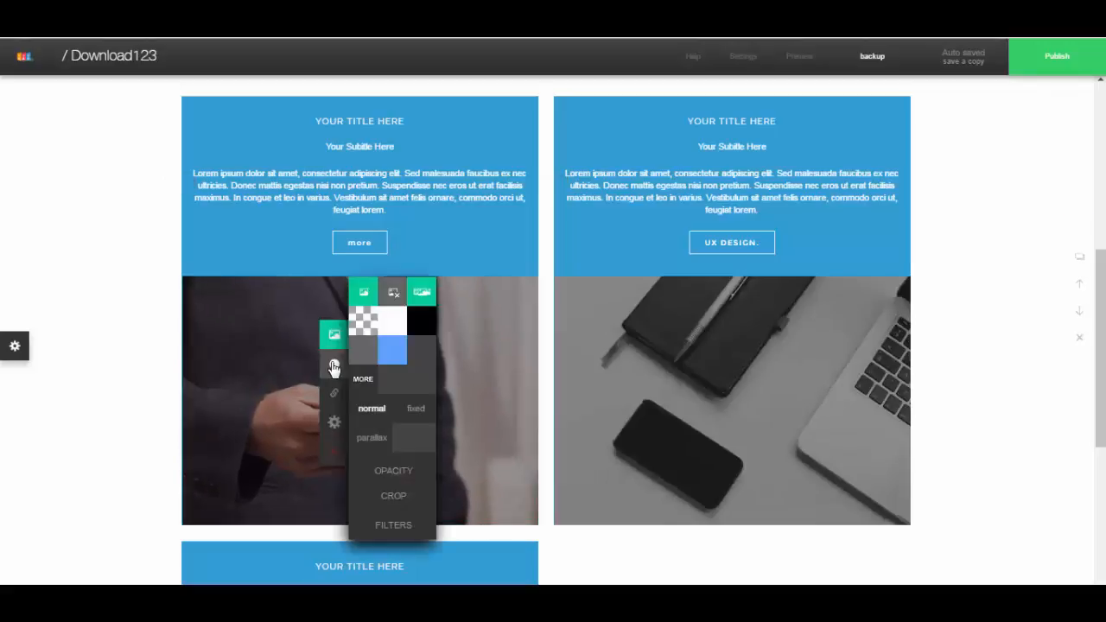
pyautogui.click(396, 298)
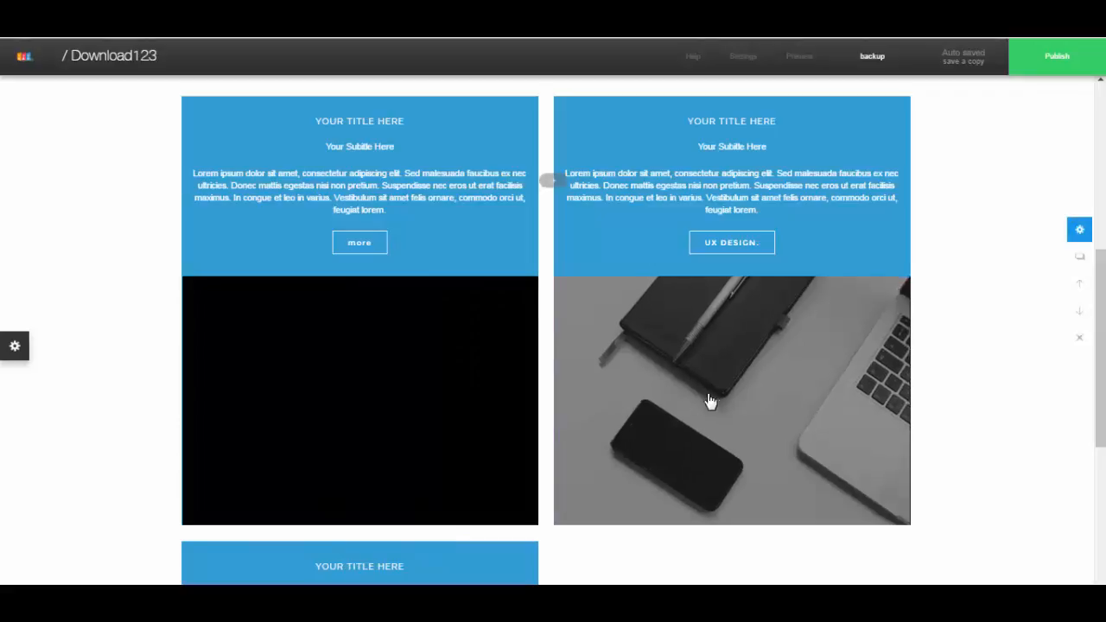
# Remove the background images from the second and third tiles.
pyautogui.click(693, 371)
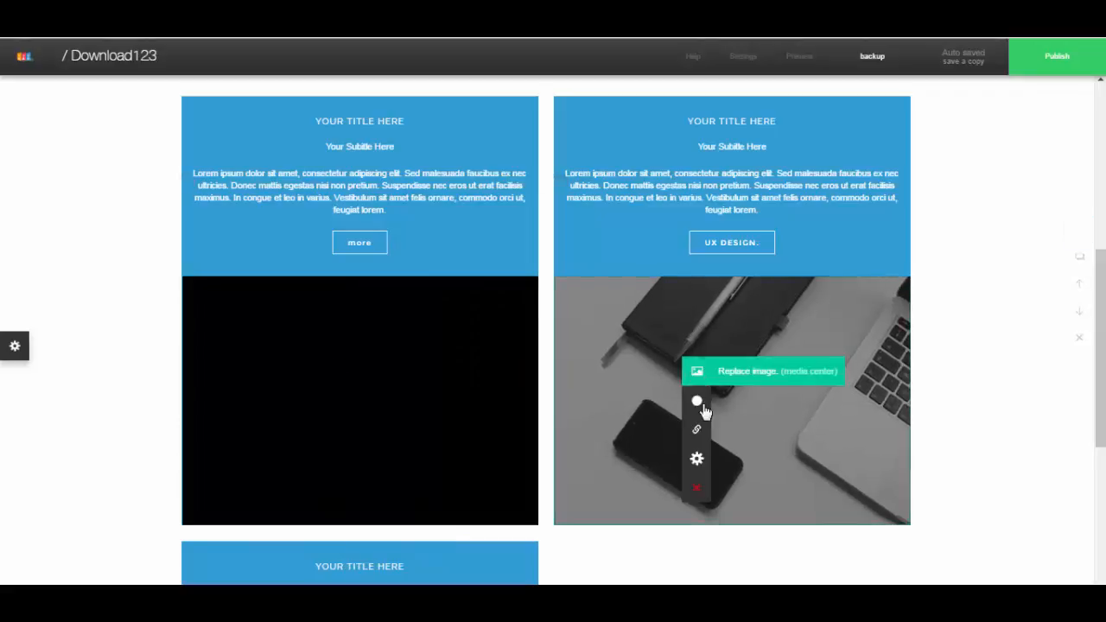
pyautogui.click(697, 402)
pyautogui.click(757, 295)
pyautogui.scroll(-5, 567, 416)
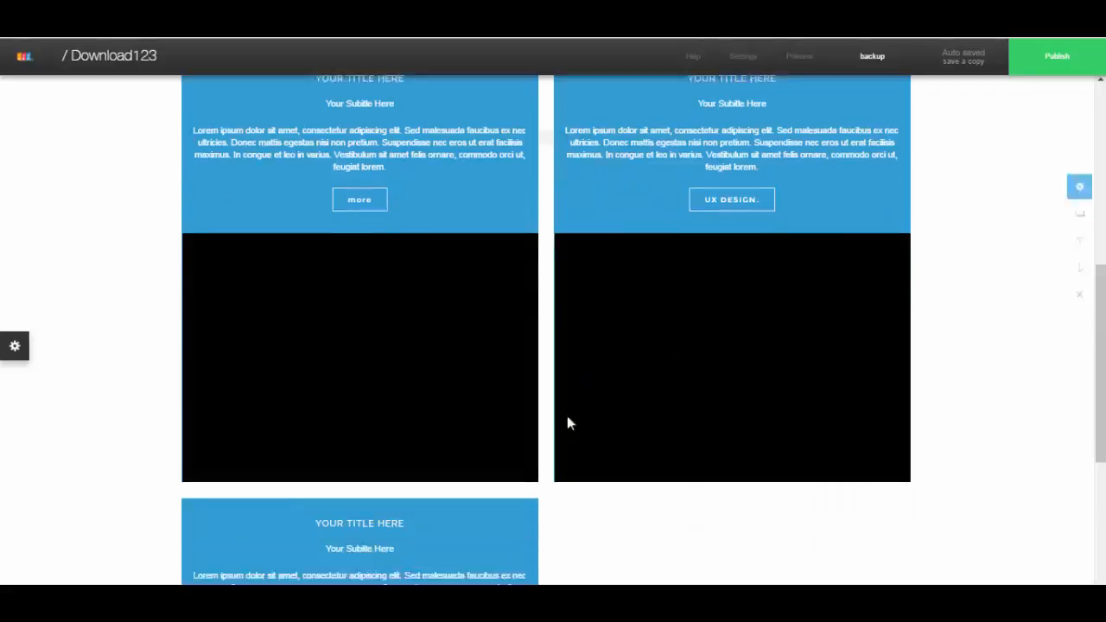
pyautogui.scroll(-2, 327, 474)
pyautogui.click(308, 424)
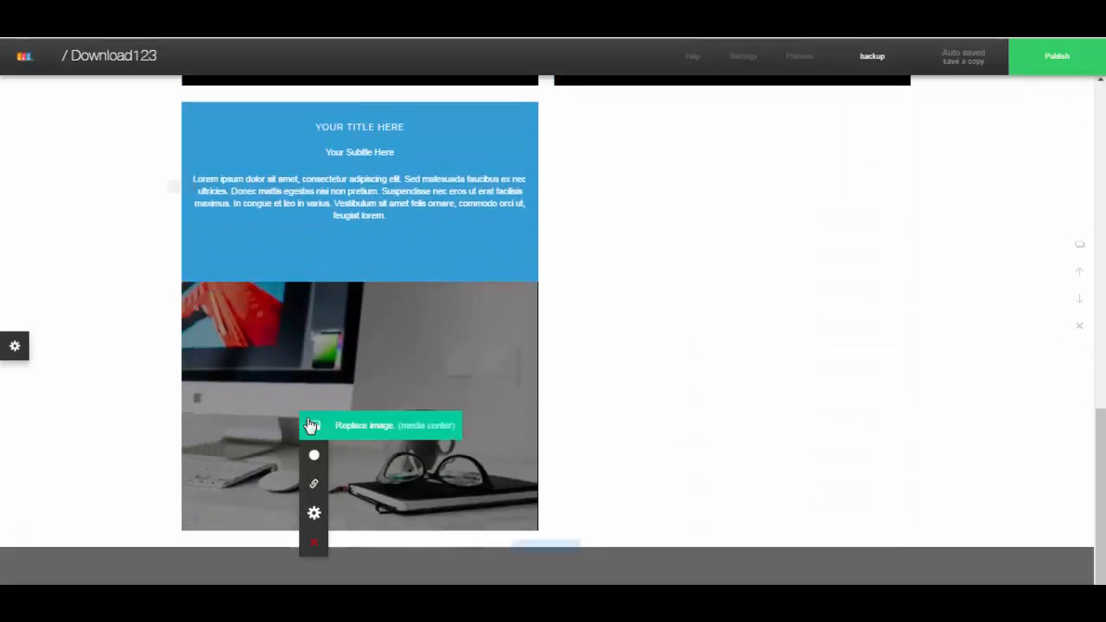
pyautogui.click(315, 452)
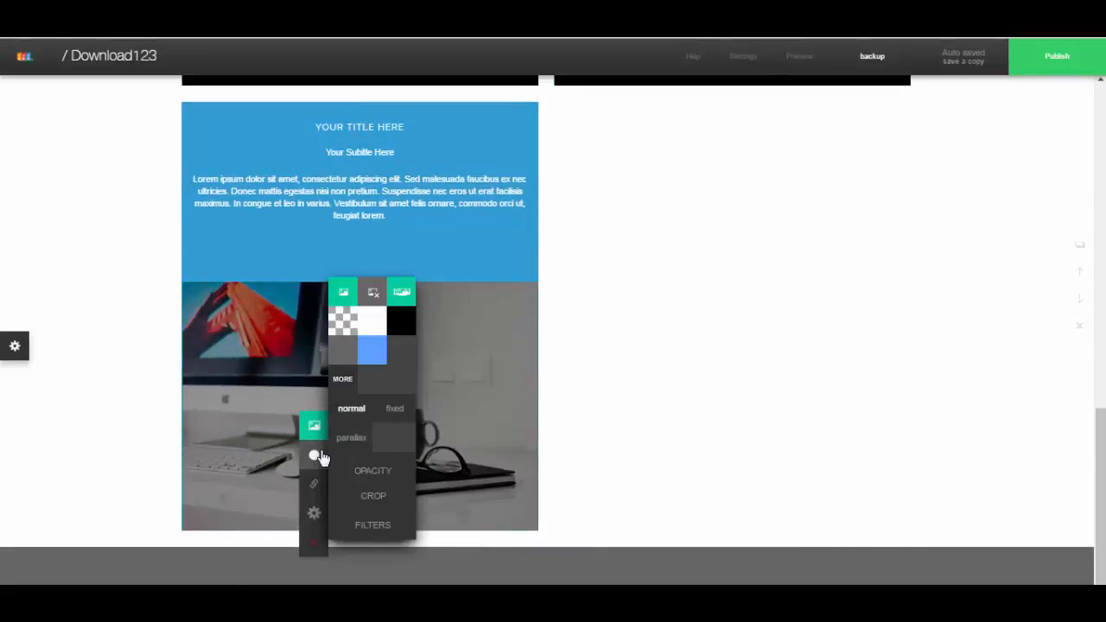
pyautogui.click(372, 292)
# Add a video element to the first tile.
pyautogui.scroll(1, 312, 324)
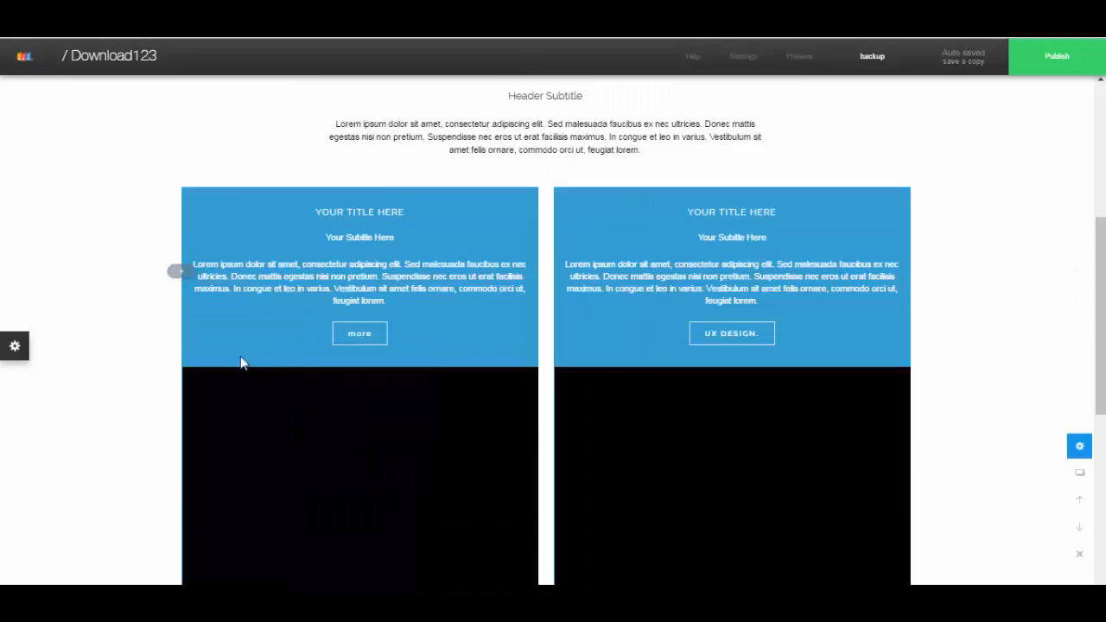
pyautogui.scroll(-1, 233, 346)
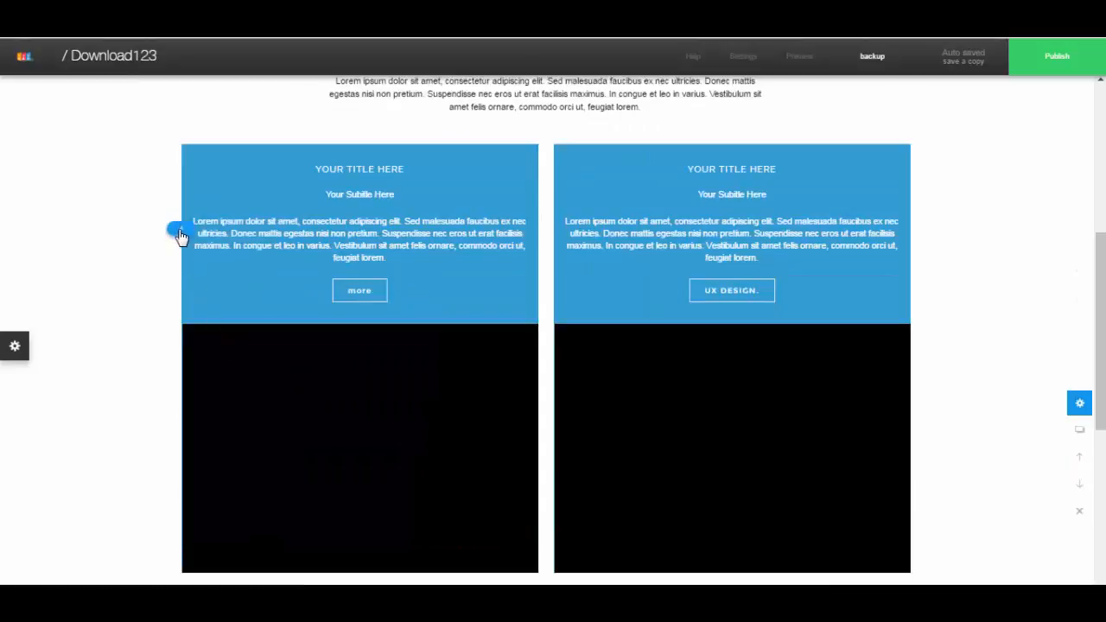
pyautogui.click(179, 231)
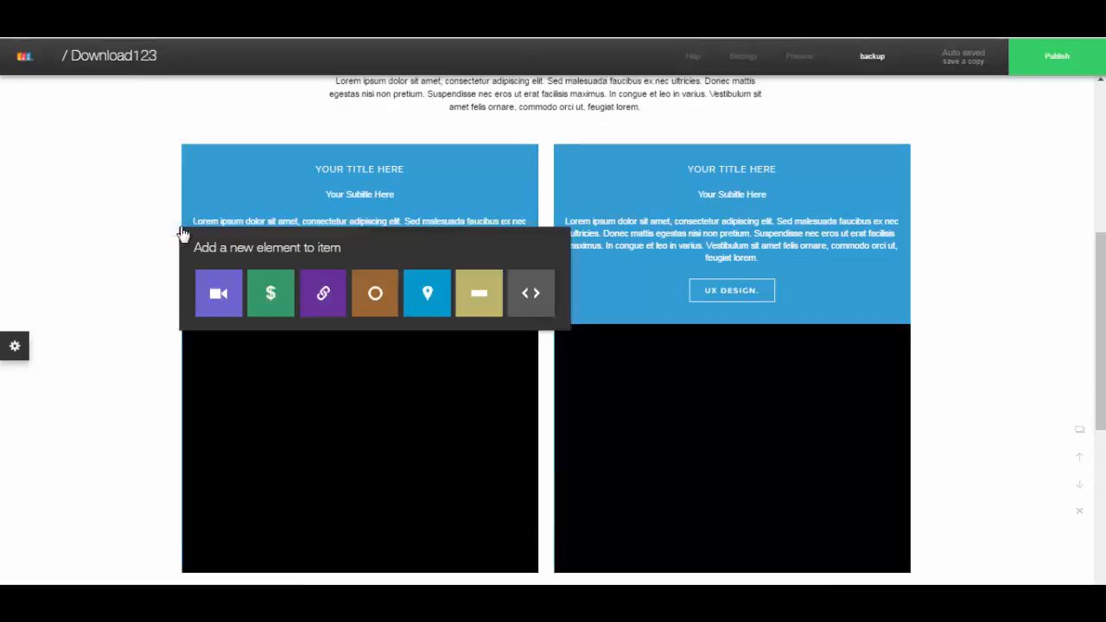
pyautogui.click(219, 294)
# Turn off the Autoplay, Cover, Mute and Loop options for the first tile's video.
pyautogui.scroll(-2, 309, 325)
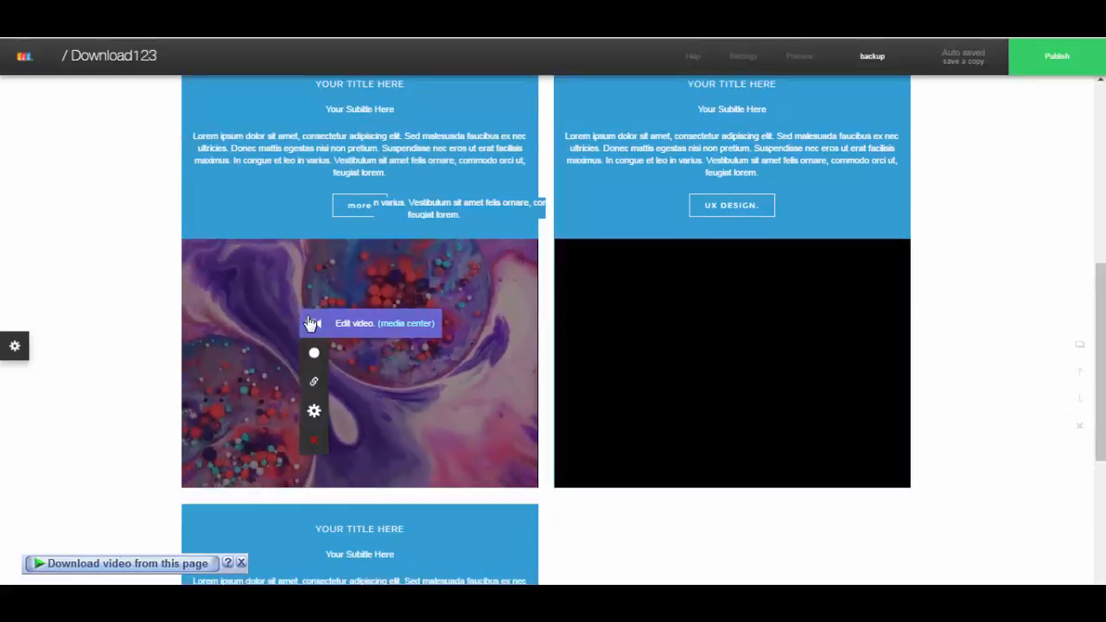
pyautogui.click(362, 332)
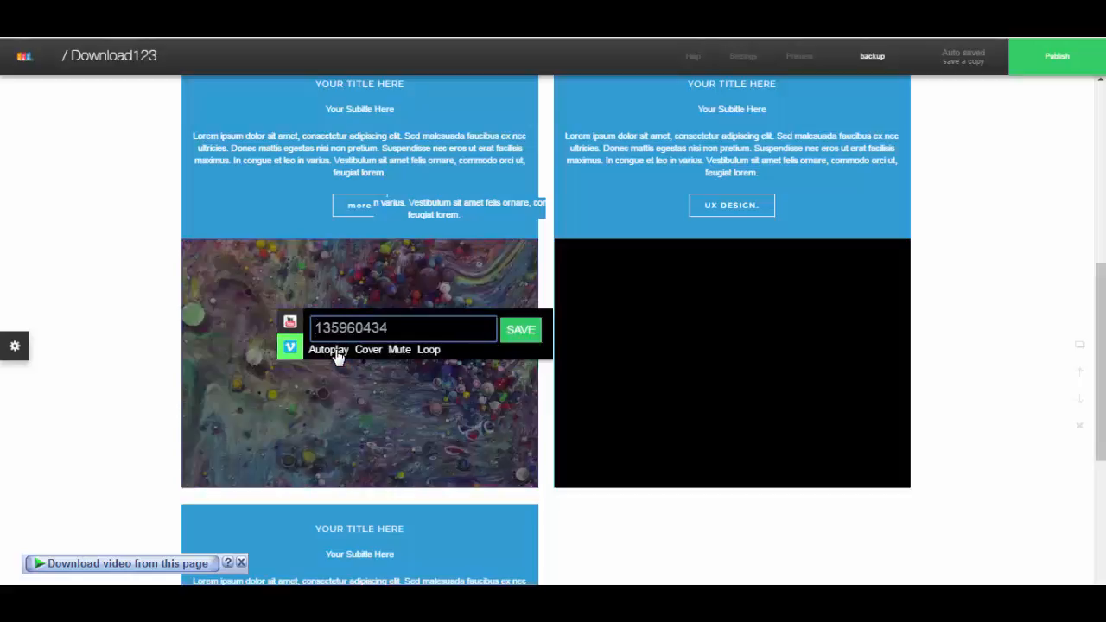
pyautogui.click(369, 356)
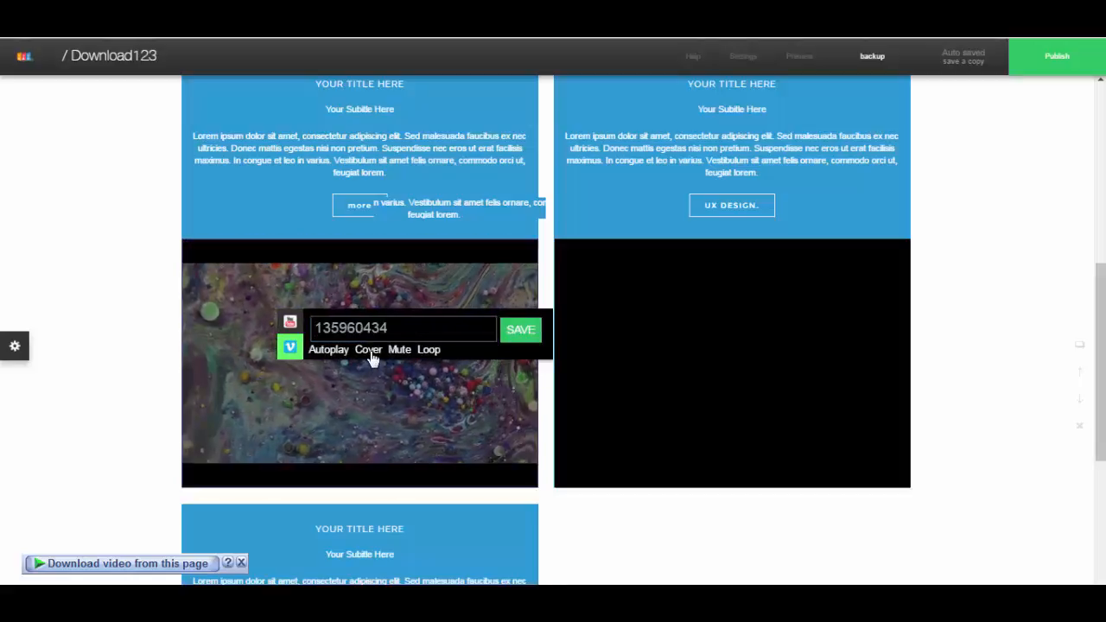
pyautogui.click(369, 352)
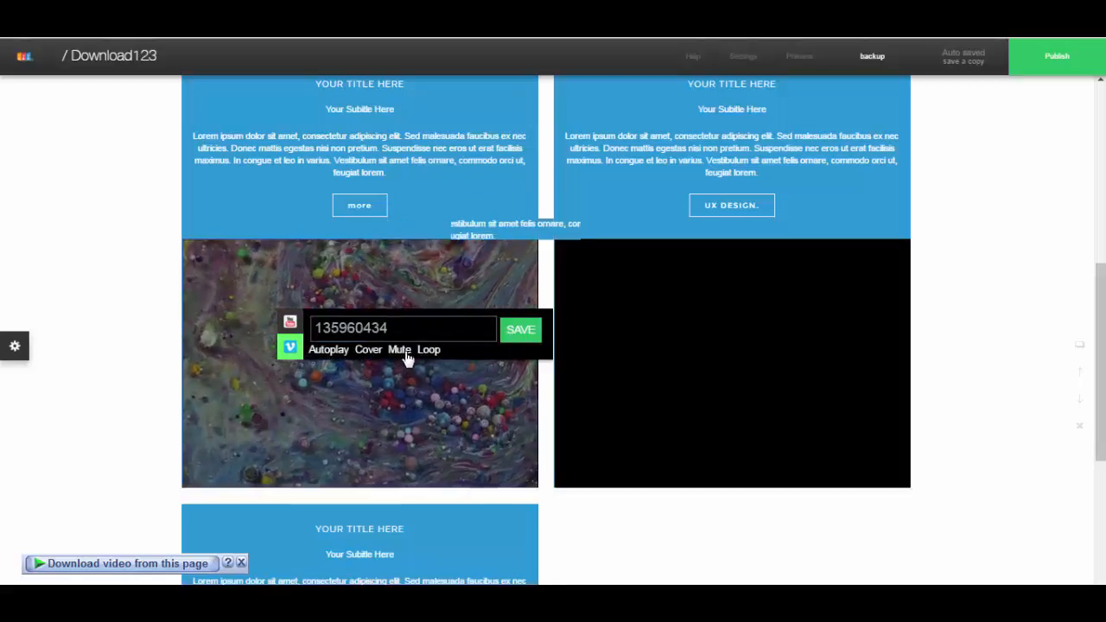
pyautogui.click(406, 352)
pyautogui.click(401, 352)
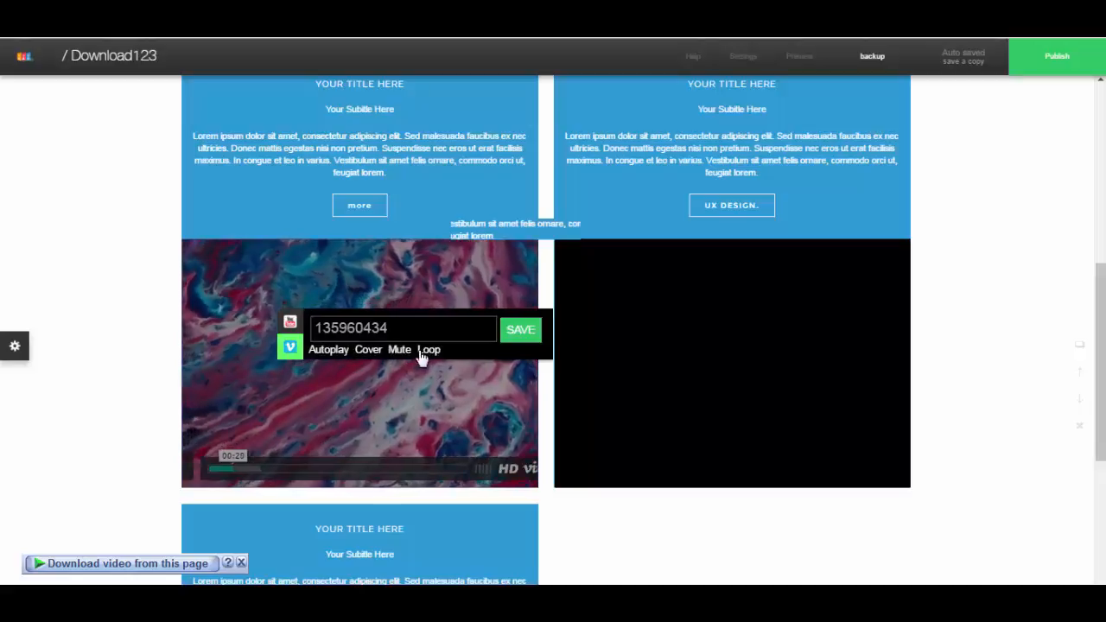
pyautogui.click(424, 352)
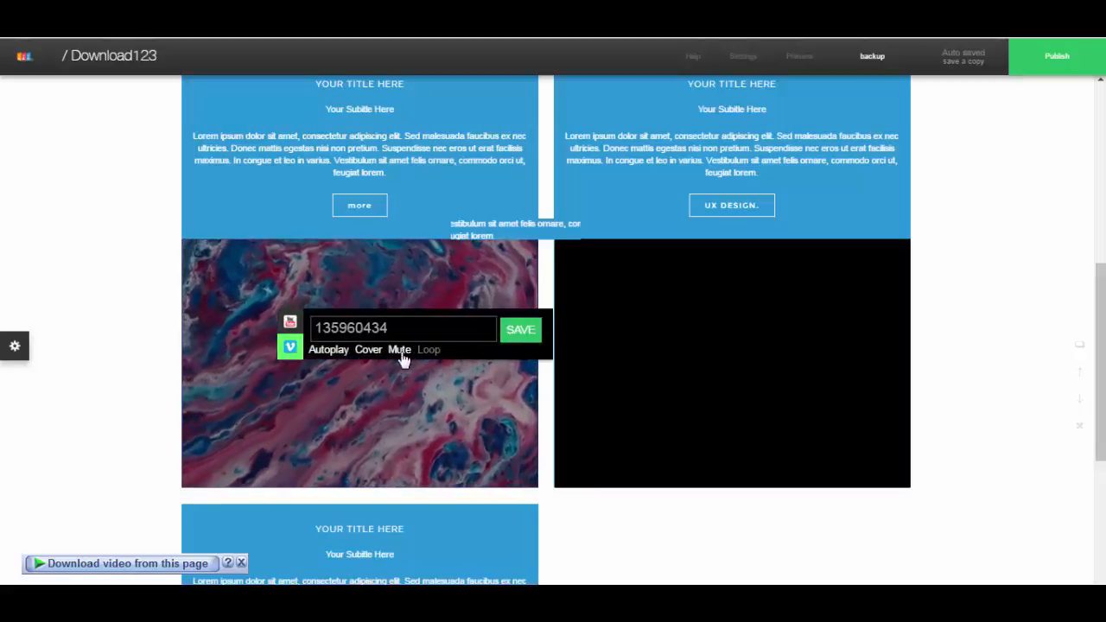
pyautogui.click(400, 354)
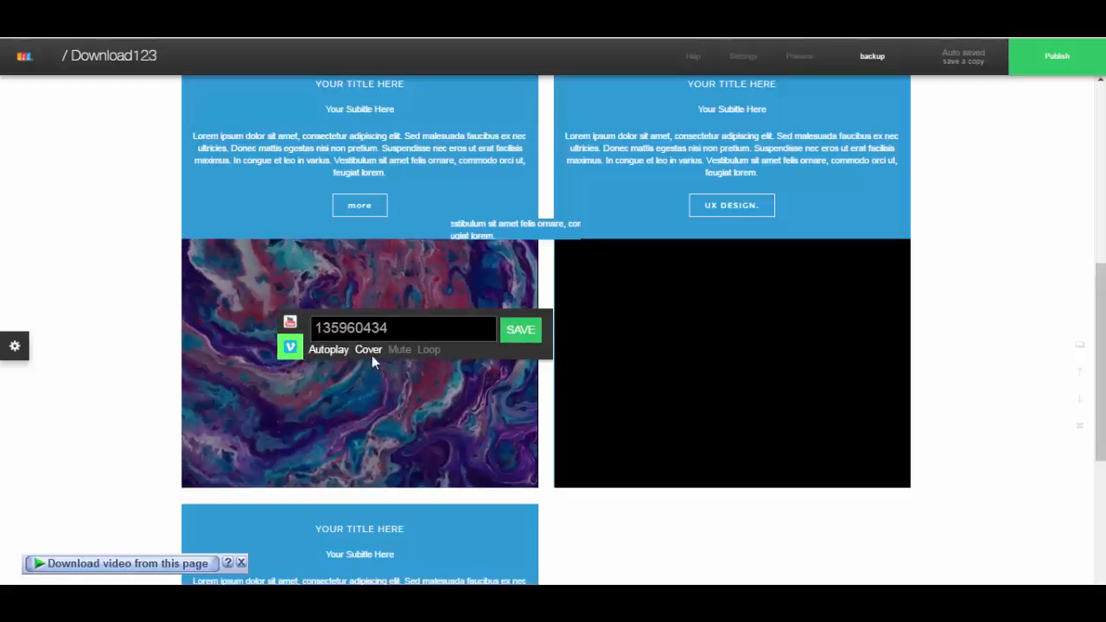
pyautogui.click(372, 353)
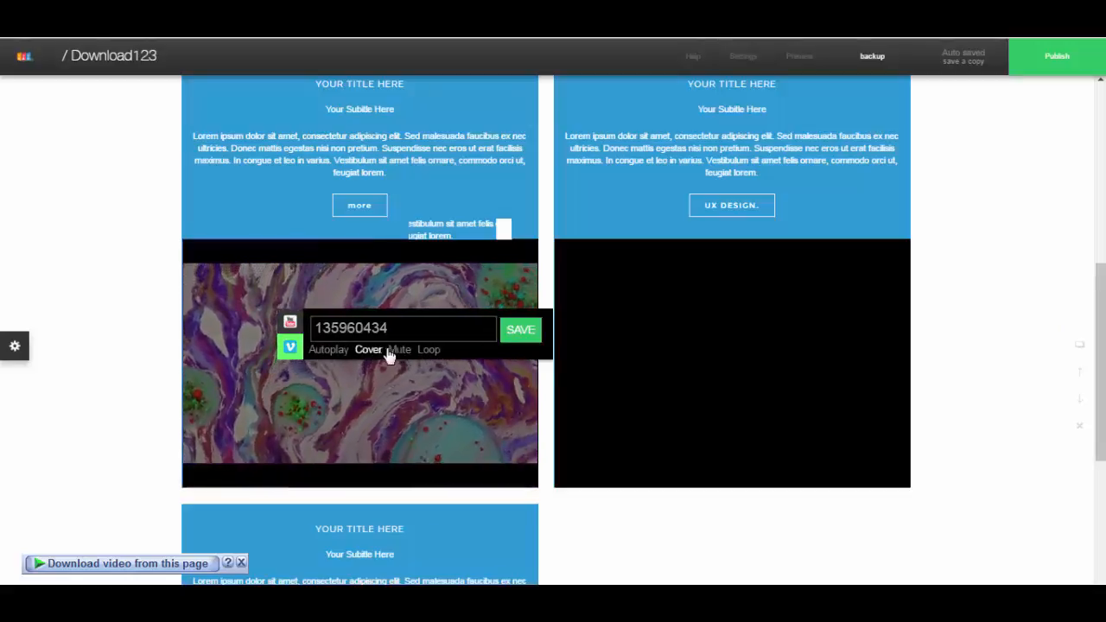
# Replace the first tile's video ID with D1WeR3CwjTo and save it.
pyautogui.click(315, 328)
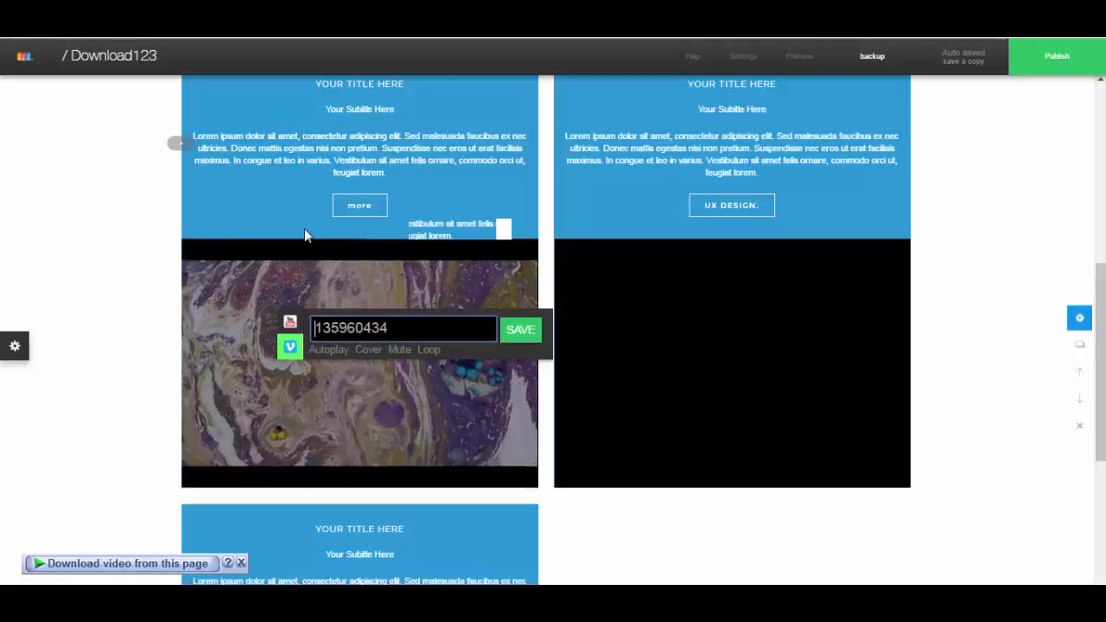
pyautogui.hotkey('ctrl', 'a')
pyautogui.write('D1WeR3CwjTo')
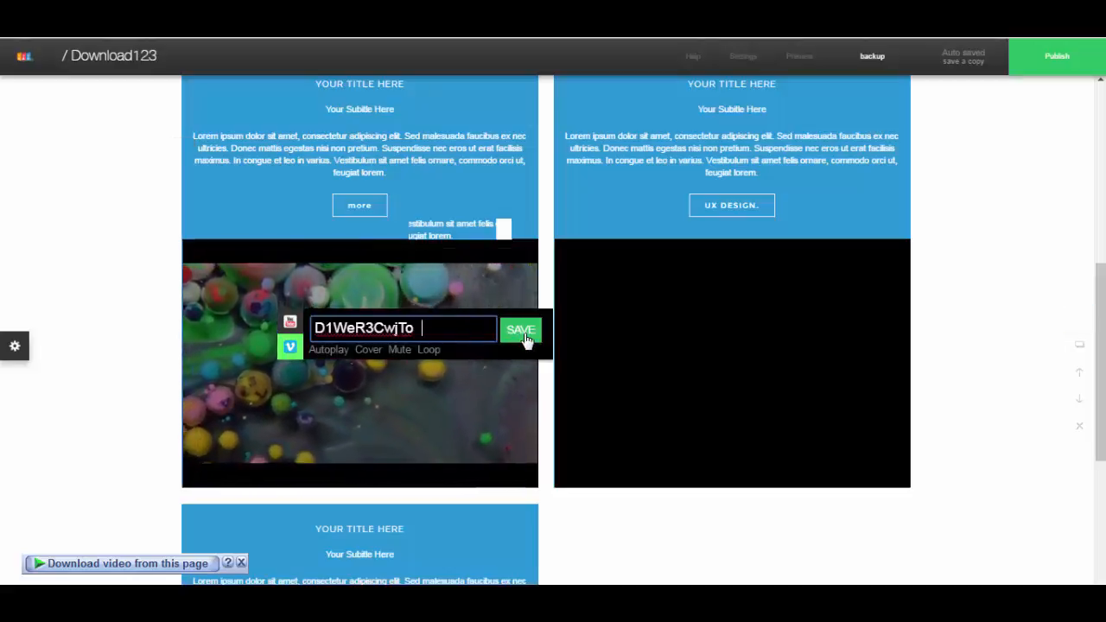
pyautogui.press('BackSpace')
pyautogui.press('BackSpace')
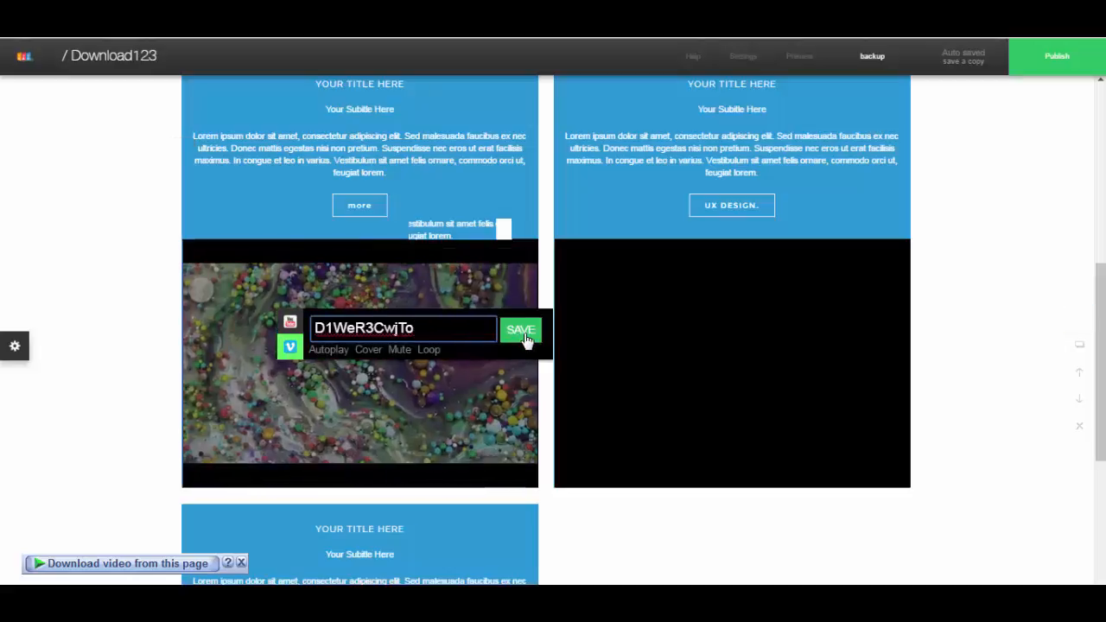
pyautogui.click(525, 335)
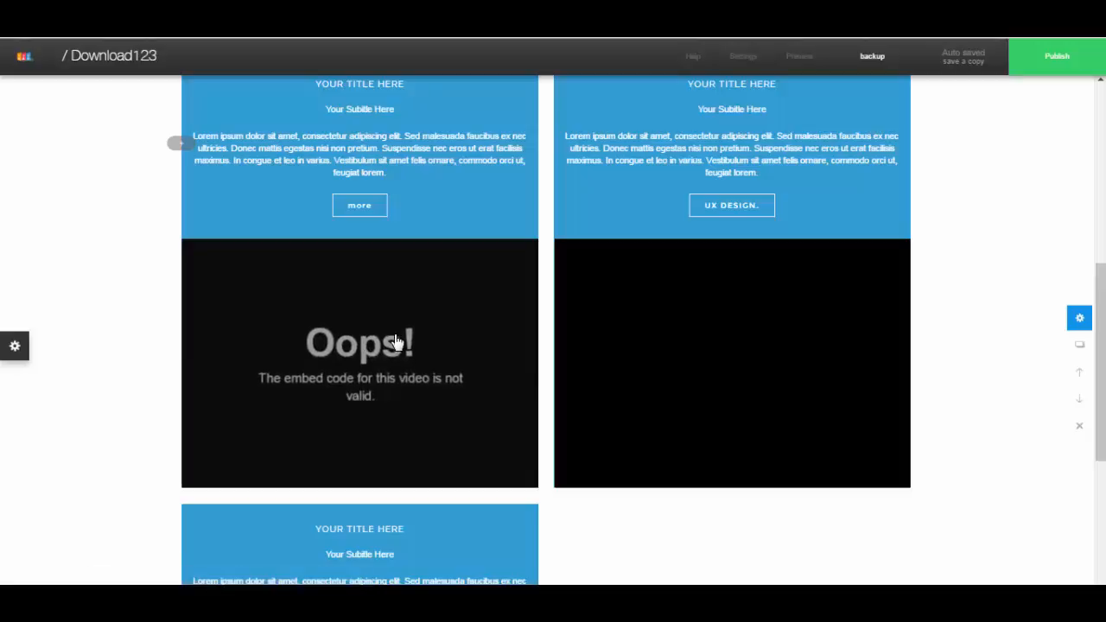
# Switch the first tile's video source to YouTube, keeping the entered video ID, and save it.
pyautogui.click(357, 340)
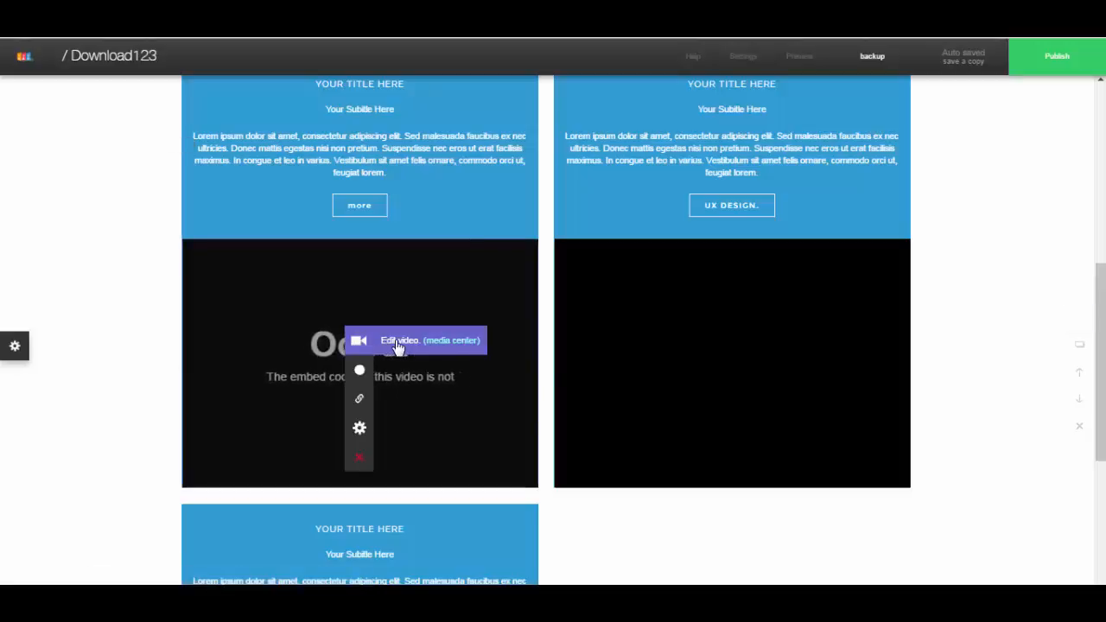
pyautogui.click(397, 343)
pyautogui.click(336, 340)
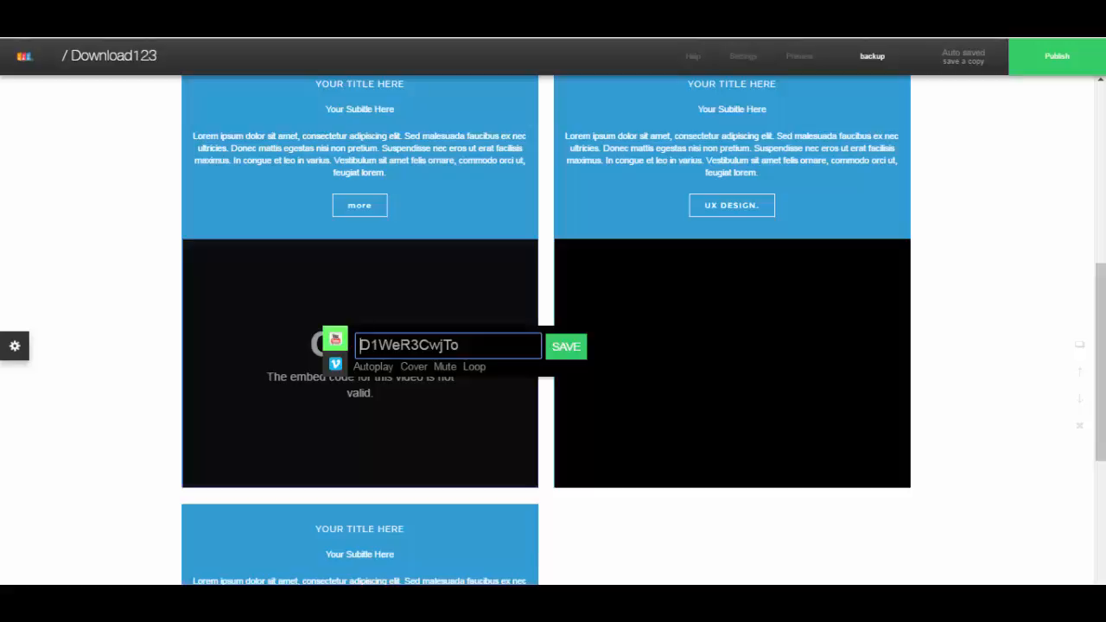
pyautogui.click(568, 350)
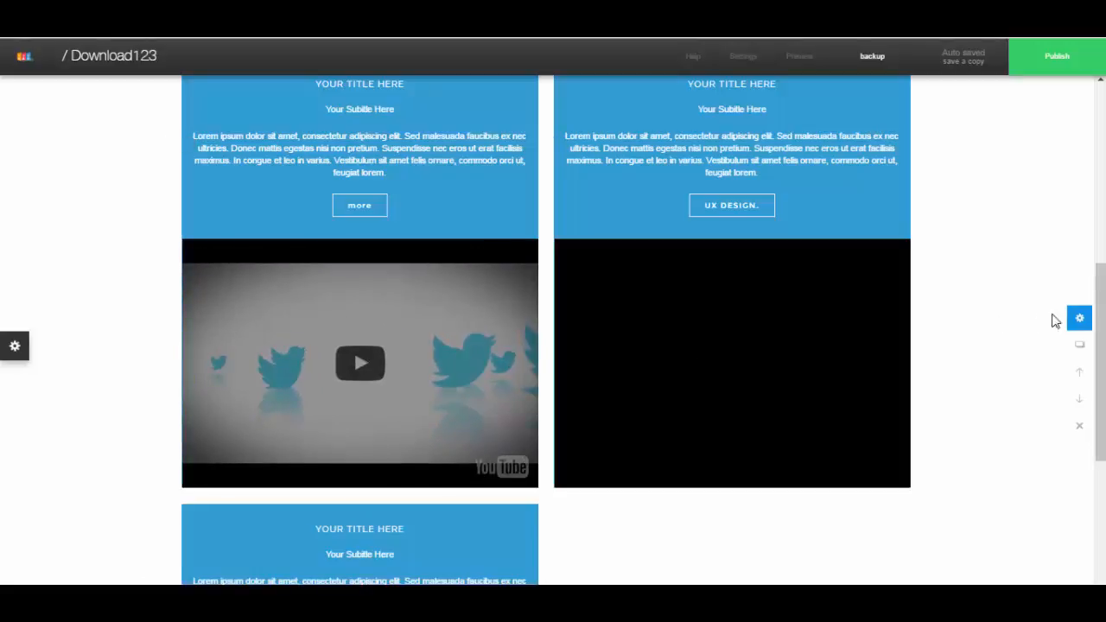
# Clear the Slow Zoom hover effect from the video tile section.
pyautogui.click(1079, 319)
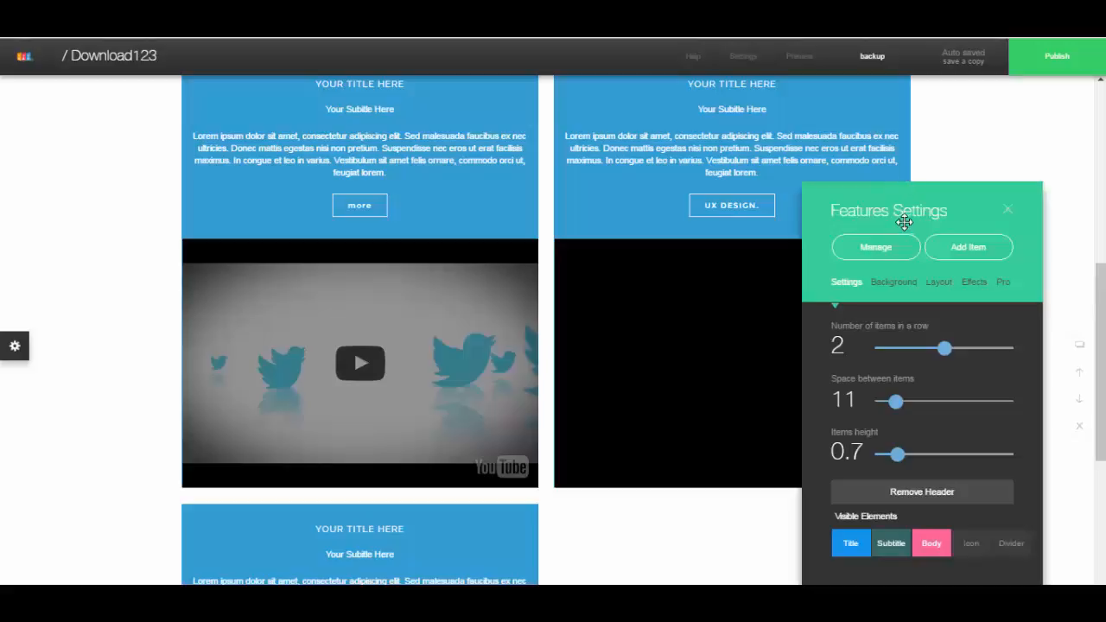
pyautogui.moveTo(904, 222); pyautogui.dragTo(876, 153)
pyautogui.click(947, 213)
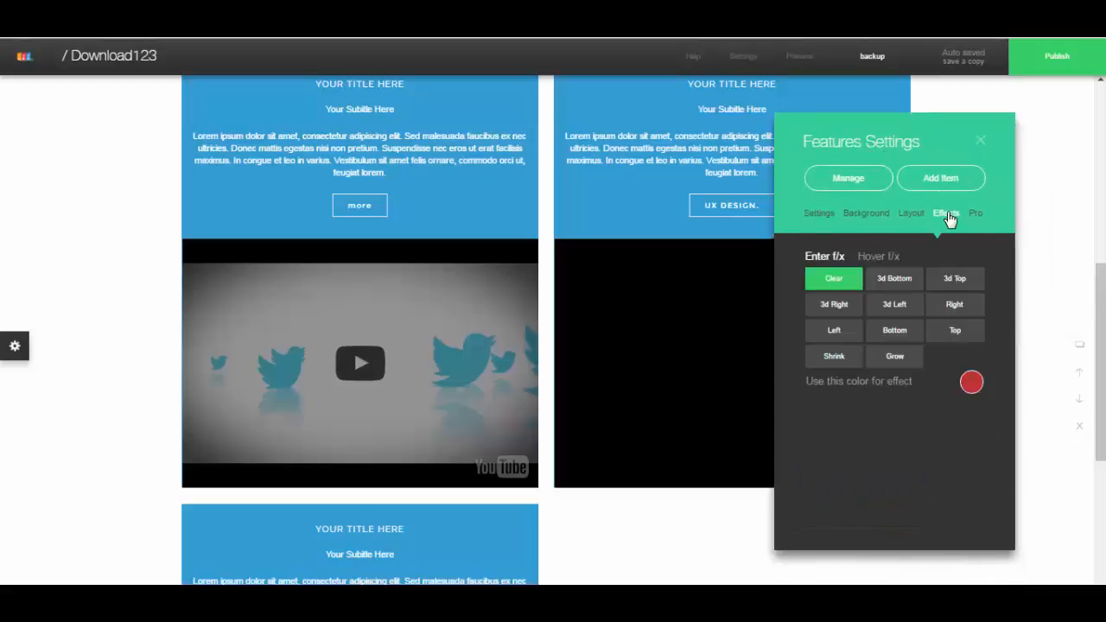
pyautogui.click(880, 257)
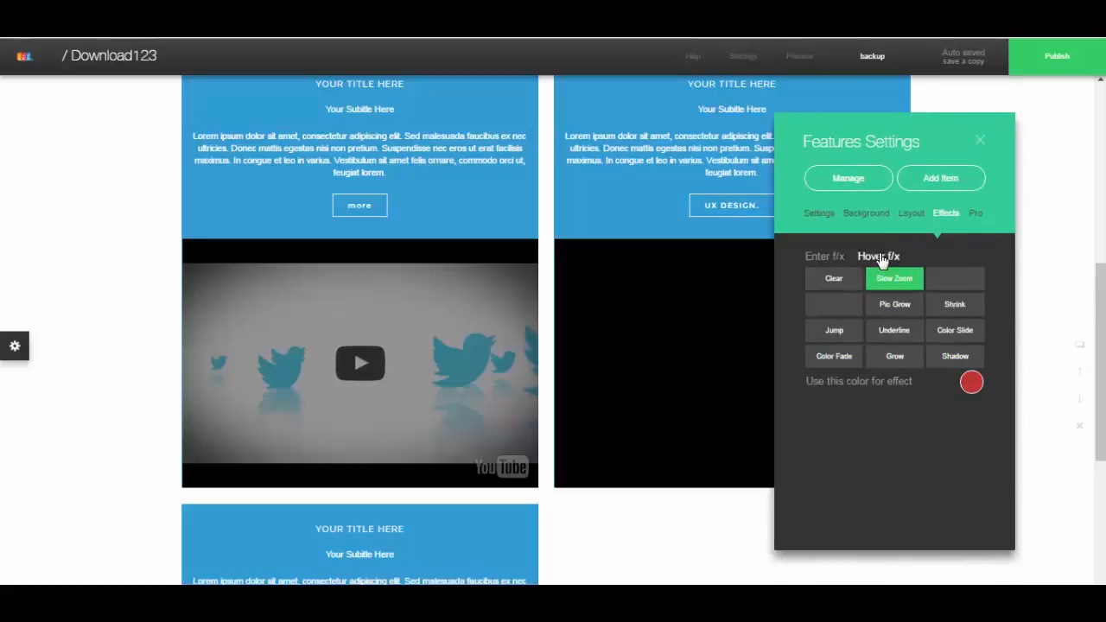
pyautogui.click(831, 285)
pyautogui.click(981, 144)
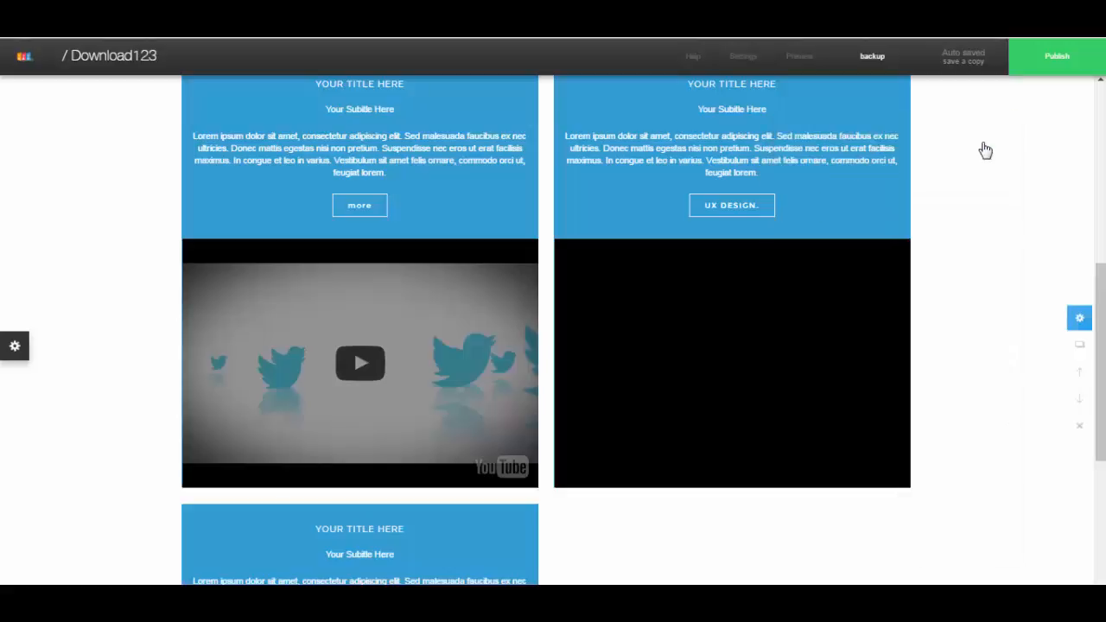
# Try showing the video tile section with 1 item in a row.
pyautogui.scroll(1, 485, 378)
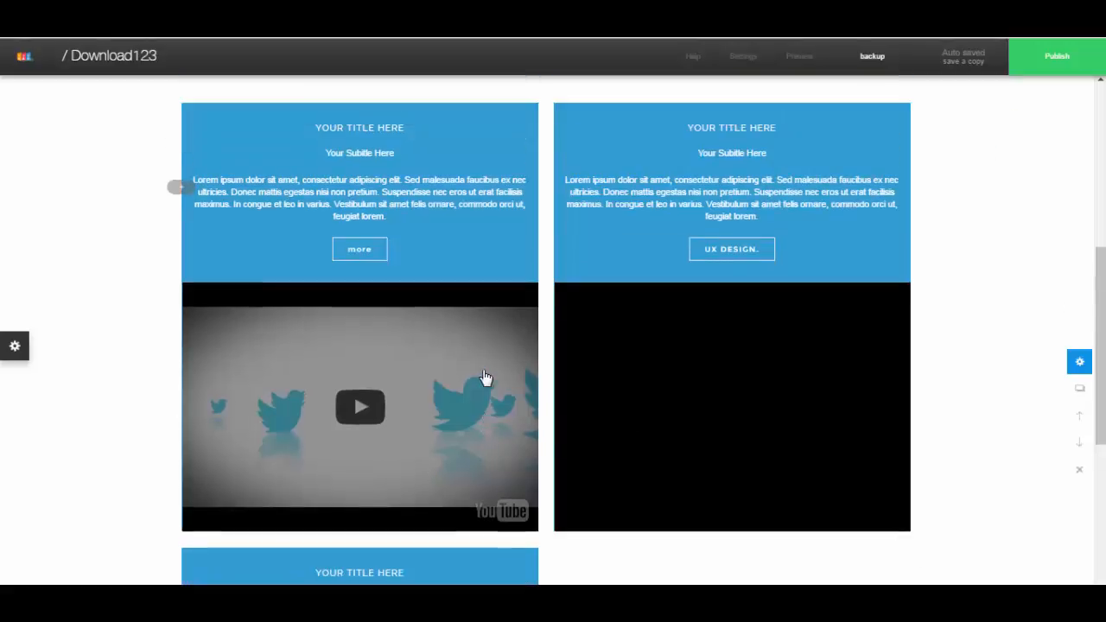
pyautogui.scroll(2, 480, 376)
pyautogui.scroll(-3, 469, 360)
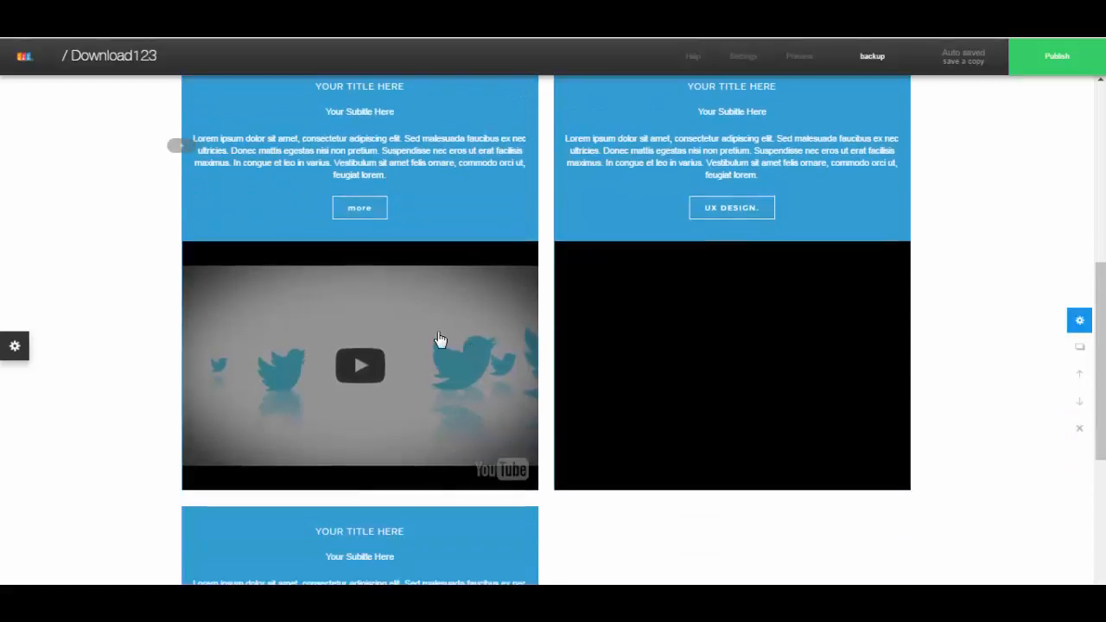
pyautogui.scroll(1, 427, 336)
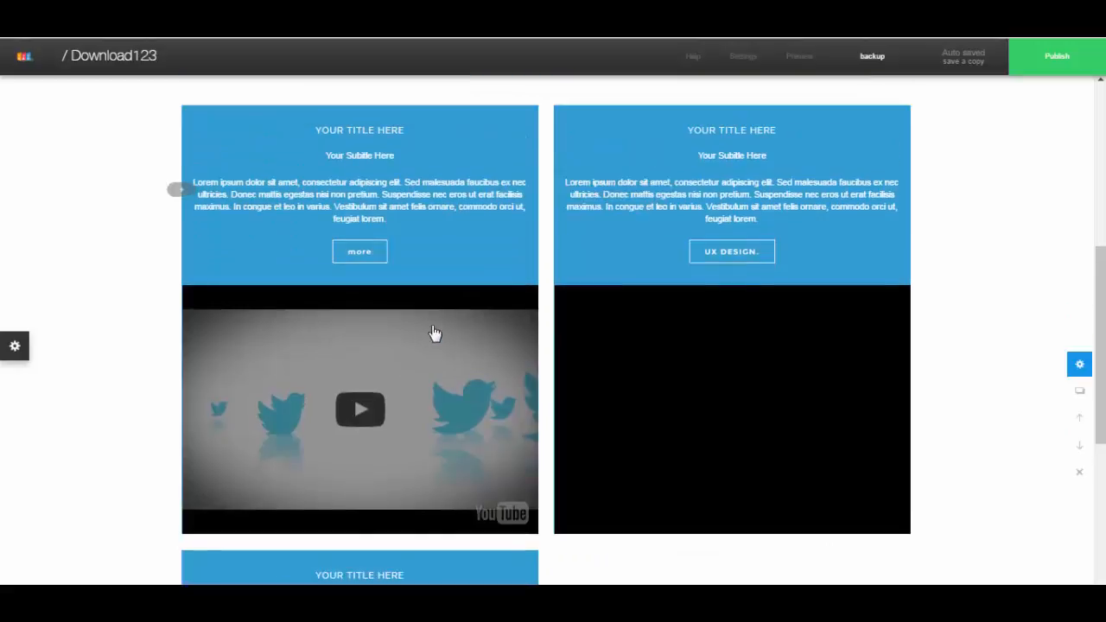
pyautogui.click(1080, 366)
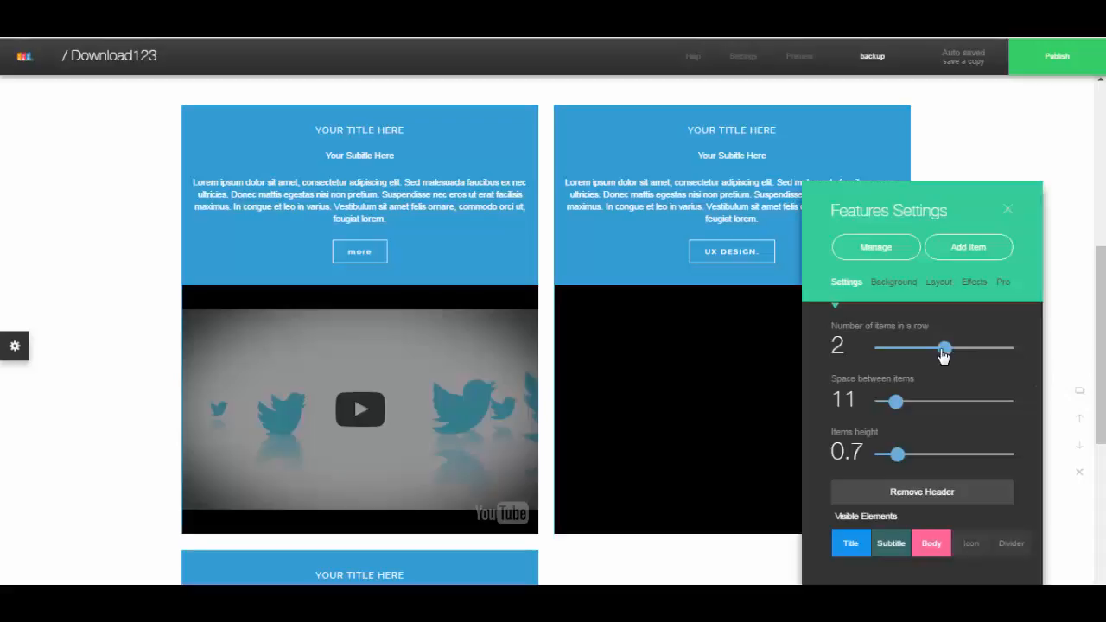
pyautogui.moveTo(944, 354); pyautogui.dragTo(920, 350)
# Examine how the full-width tiles, the embedded video and the thank-you header look along the whole page.
pyautogui.scroll(-5, 634, 366)
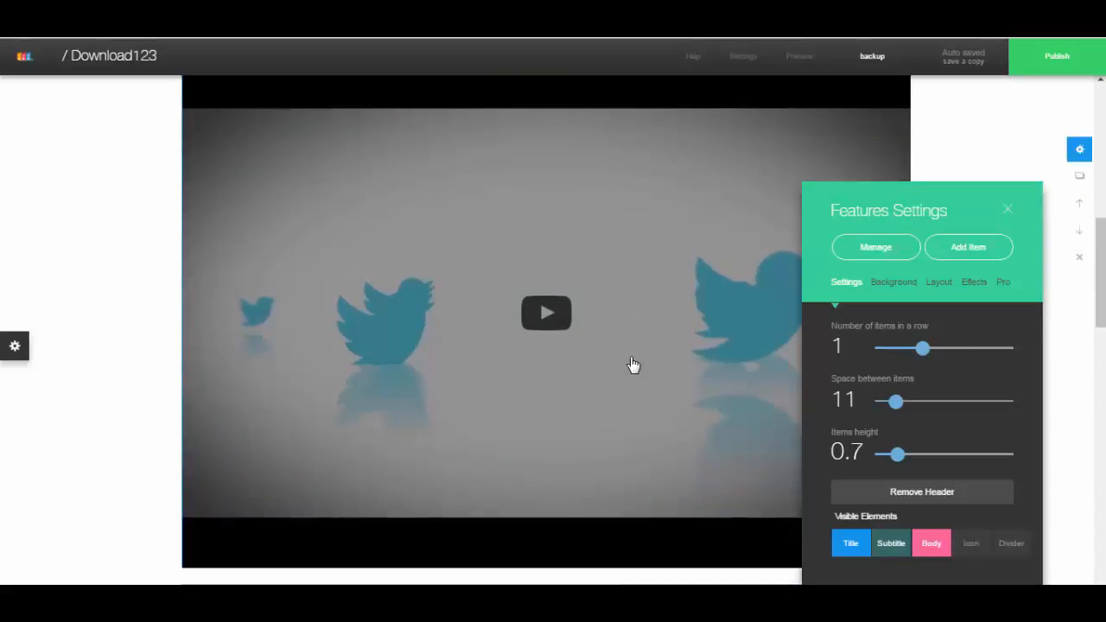
pyautogui.scroll(-3, 634, 364)
pyautogui.scroll(7, 648, 362)
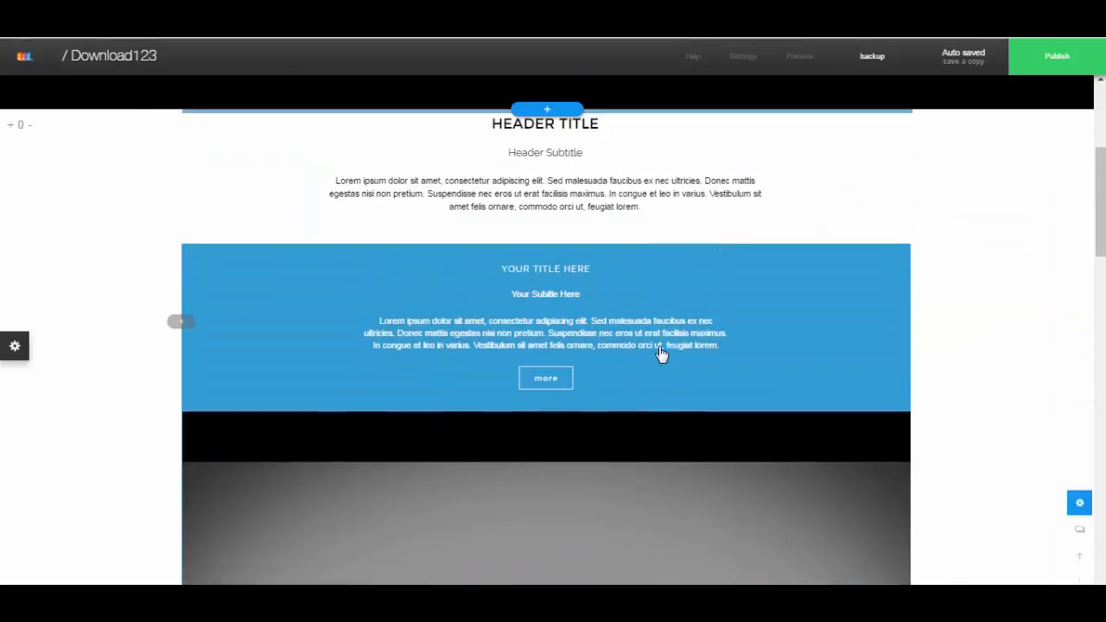
pyautogui.scroll(-15, 661, 354)
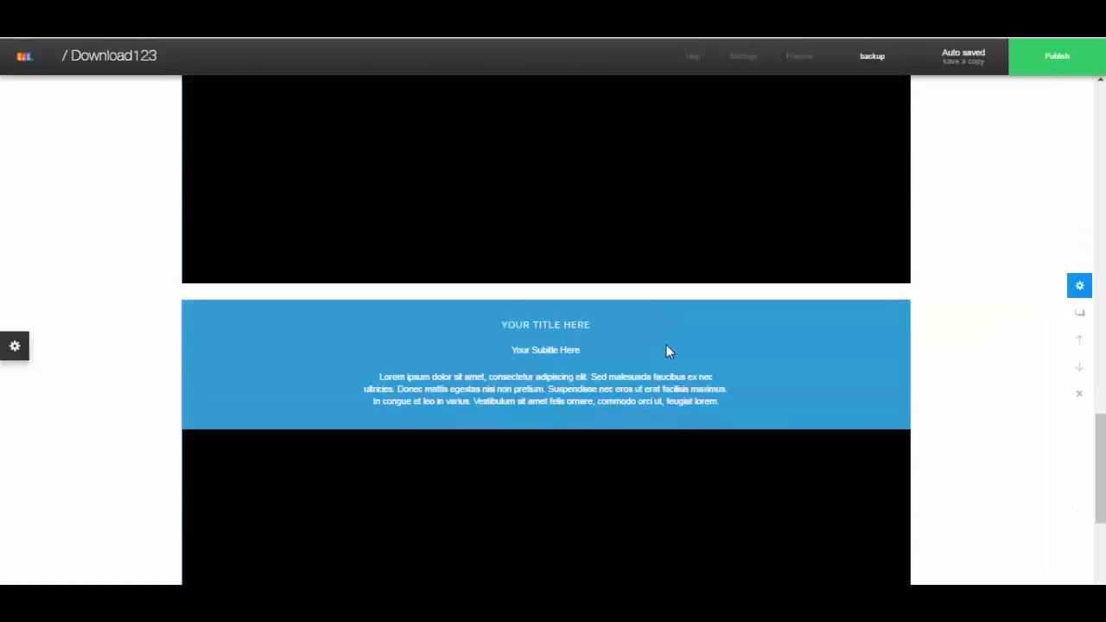
pyautogui.scroll(-5, 666, 350)
pyautogui.scroll(10, 670, 354)
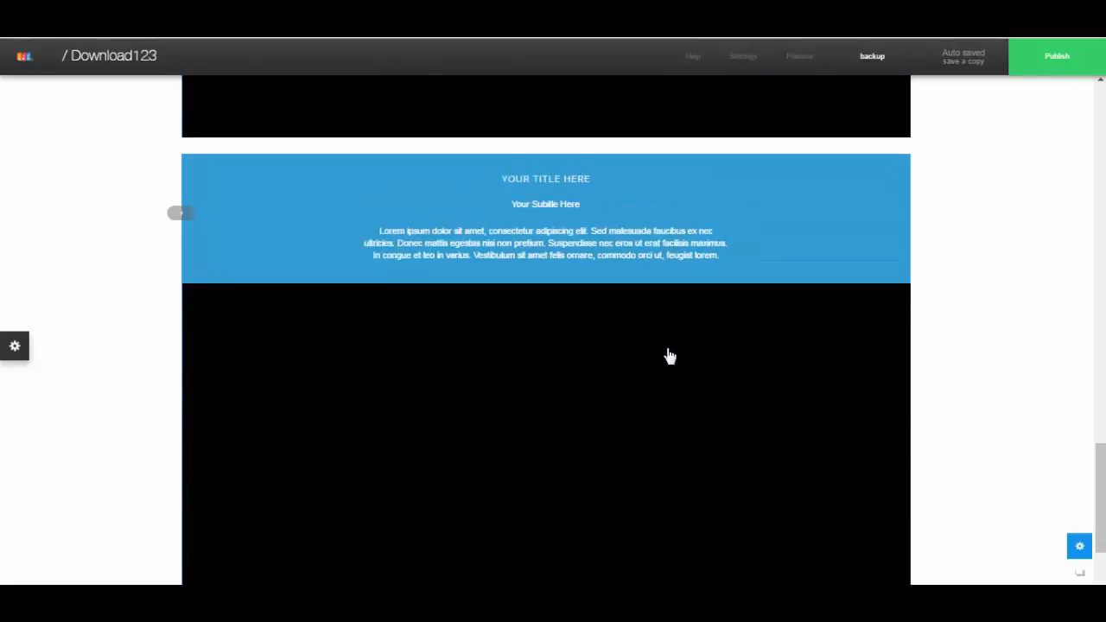
pyautogui.scroll(5, 670, 356)
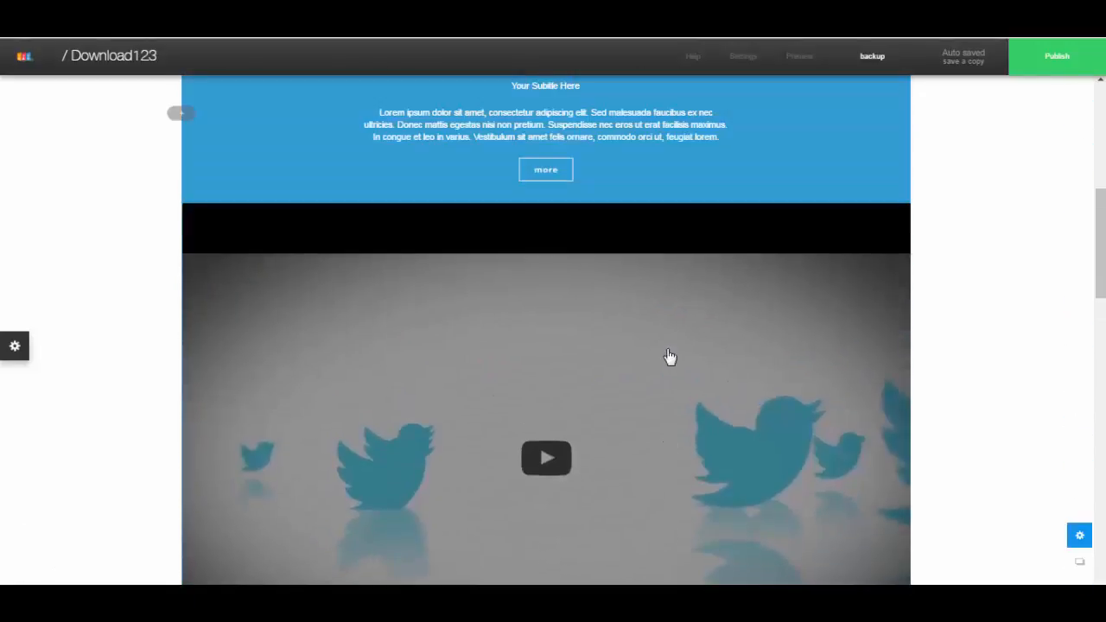
pyautogui.scroll(2, 665, 347)
pyautogui.scroll(1, 666, 353)
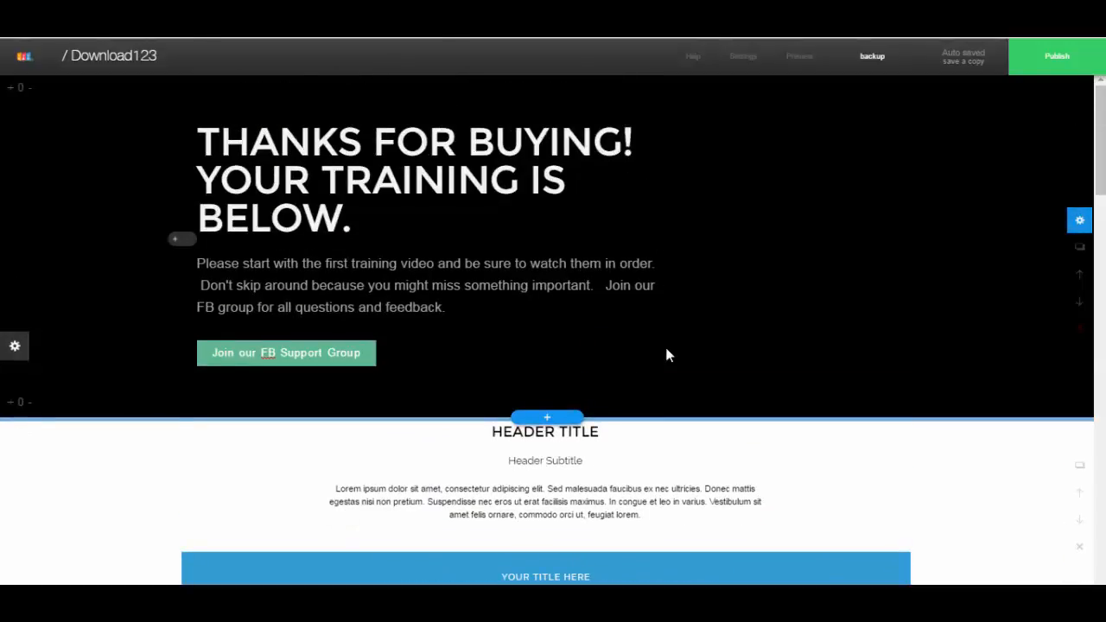
pyautogui.scroll(-5, 682, 353)
pyautogui.scroll(-2, 714, 365)
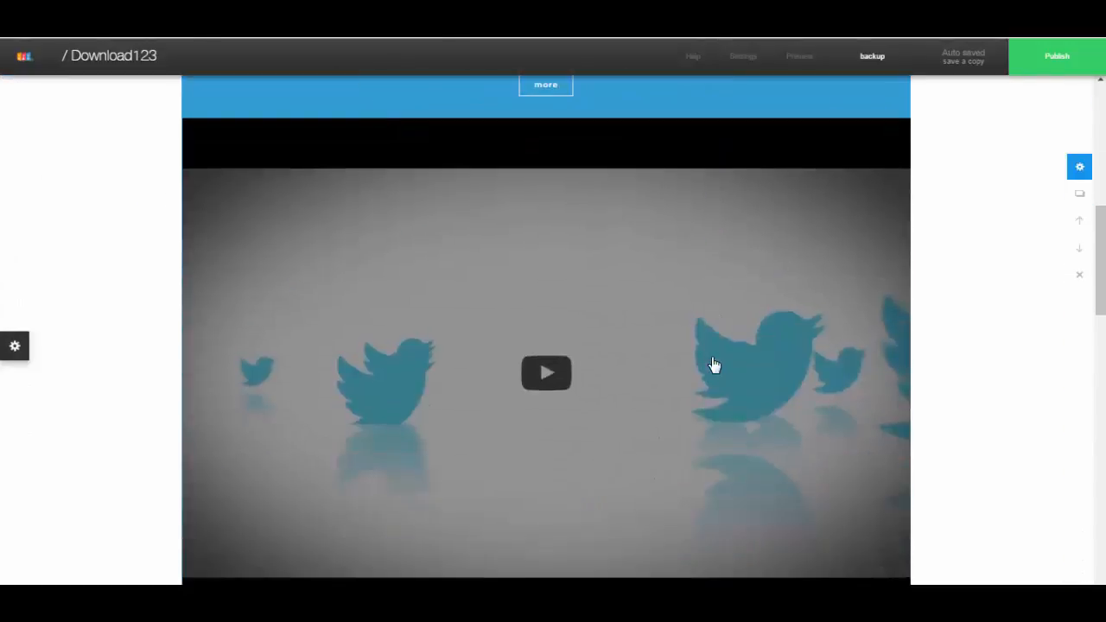
# Set the video tile section to 2 items in a row with a space of 24 between items.
pyautogui.click(1077, 169)
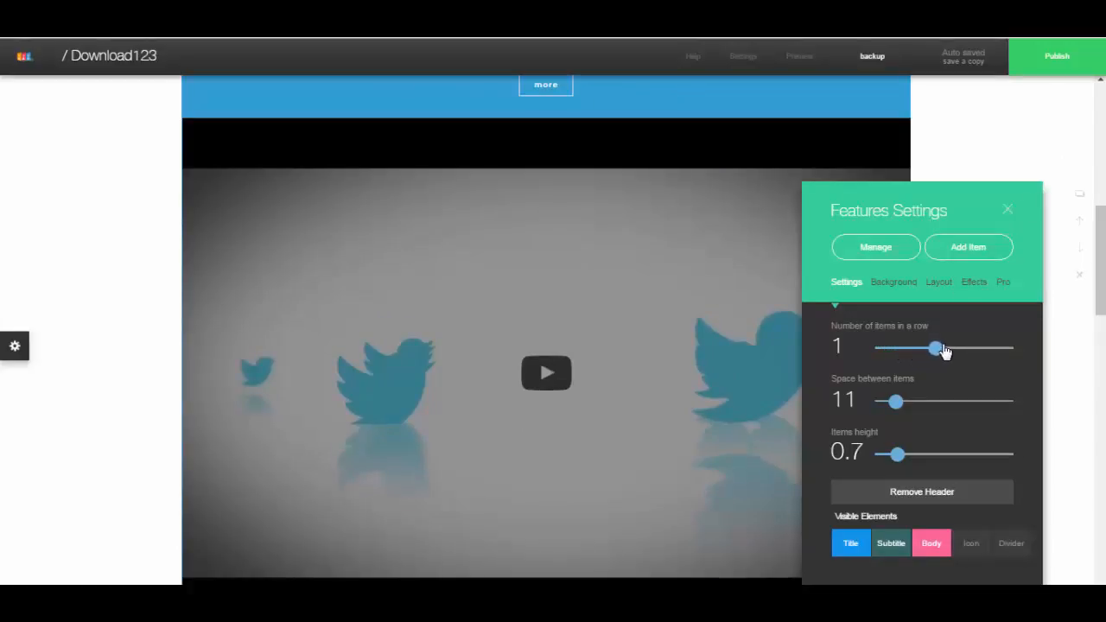
pyautogui.moveTo(945, 351); pyautogui.dragTo(956, 349)
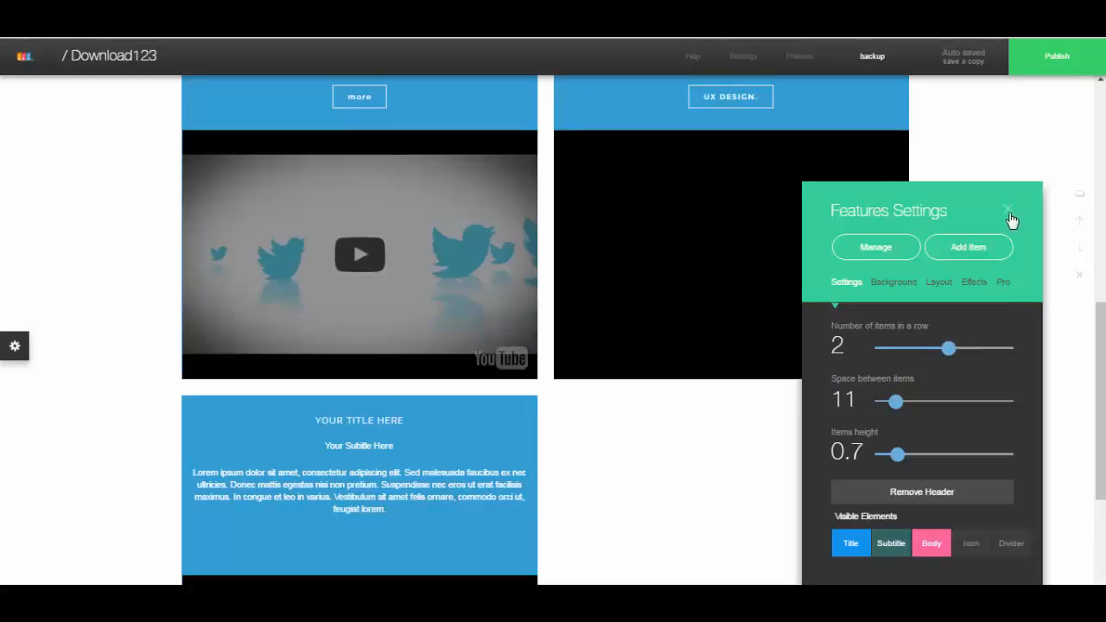
pyautogui.moveTo(897, 402)
pyautogui.mouseDown()
pyautogui.moveTo(938, 402)
pyautogui.moveTo(915, 411)
pyautogui.mouseUp()
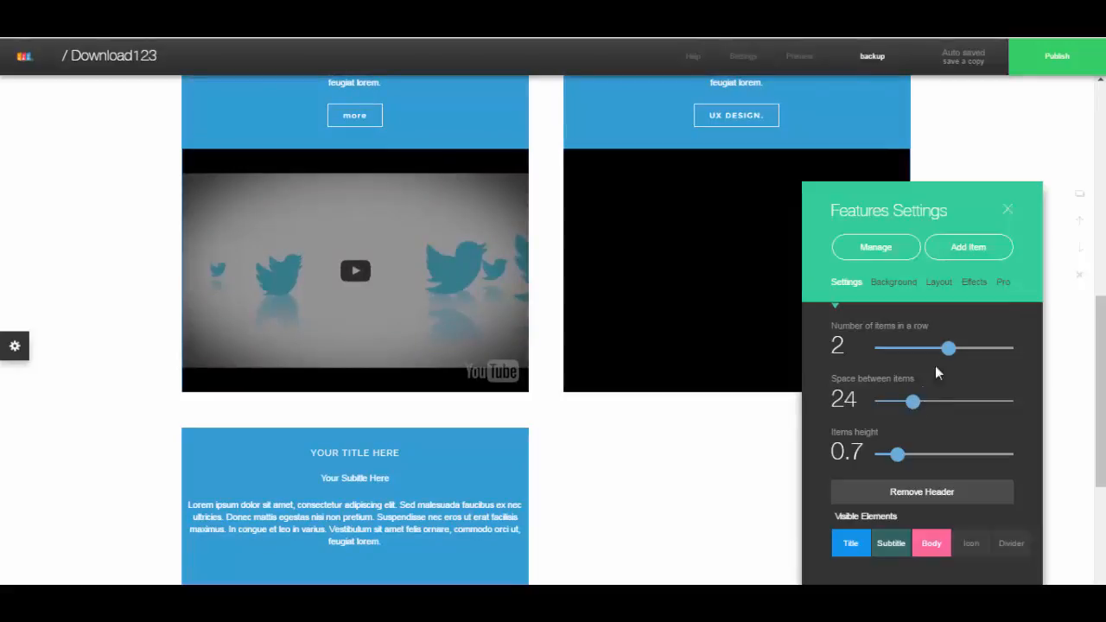
# Set the subtitle spacing of the video tiles to 0 above and 20 below, and close the section settings.
pyautogui.click(1002, 283)
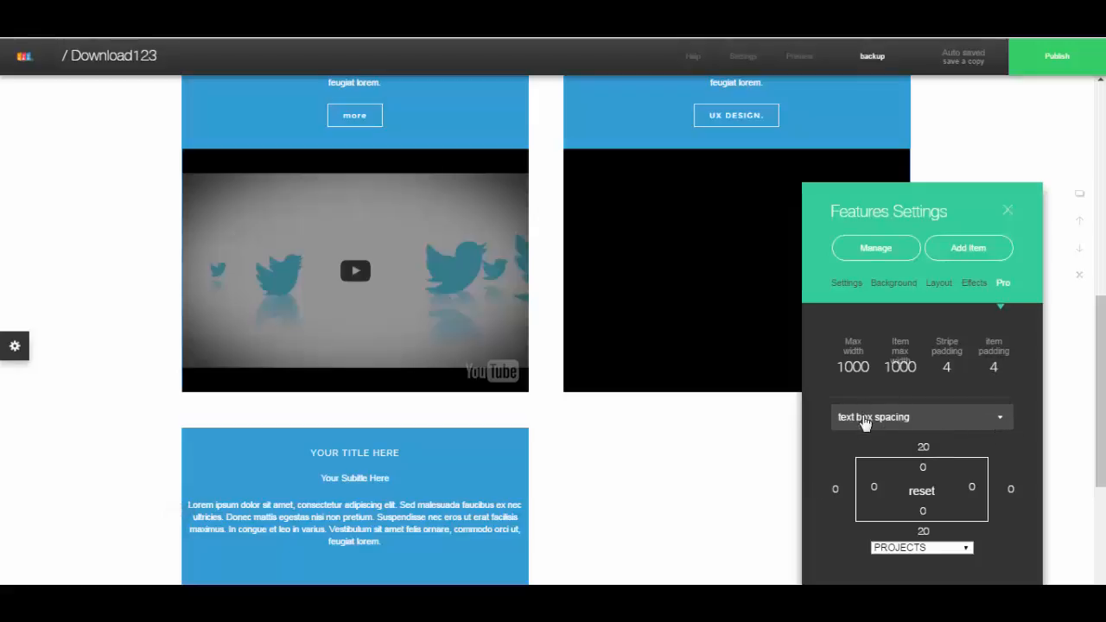
pyautogui.click(1000, 424)
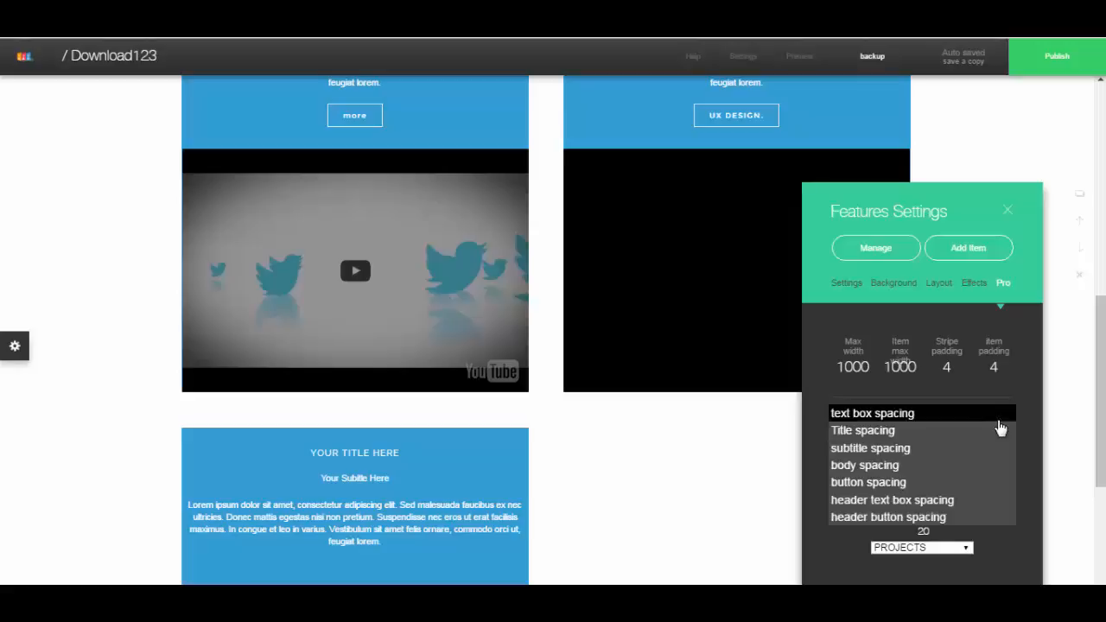
pyautogui.click(917, 454)
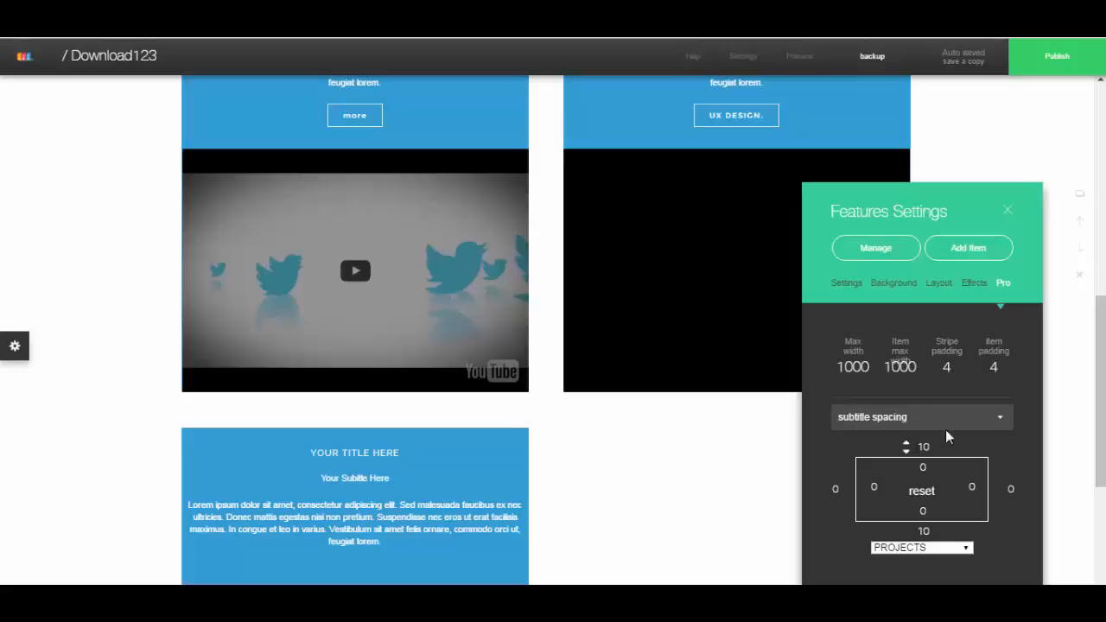
pyautogui.click(907, 455)
pyautogui.click(907, 455)
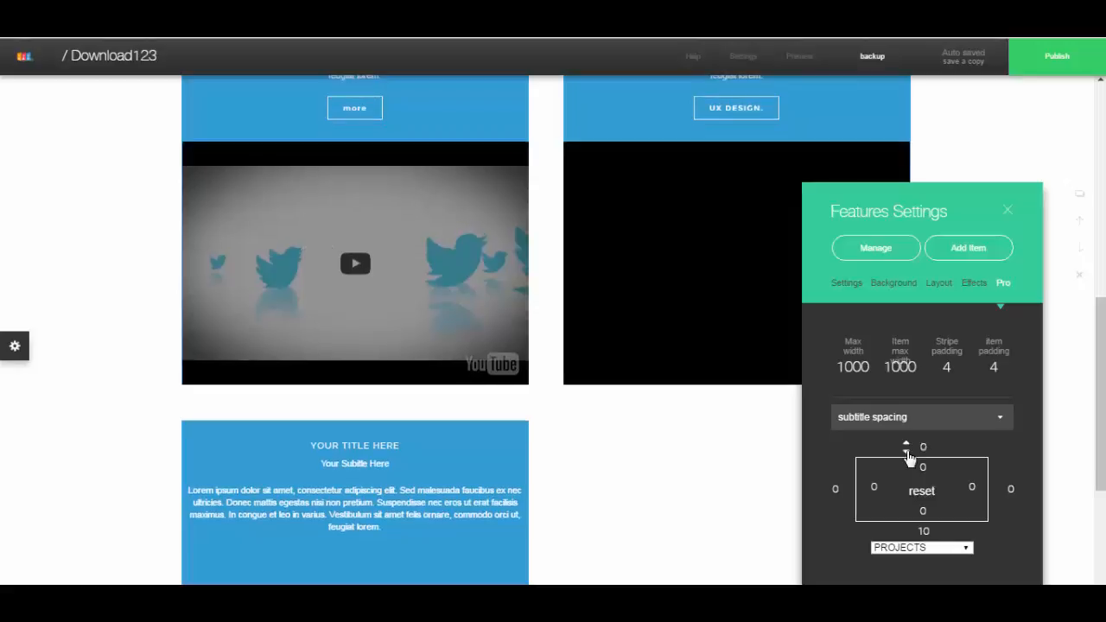
pyautogui.click(907, 528)
pyautogui.click(907, 528)
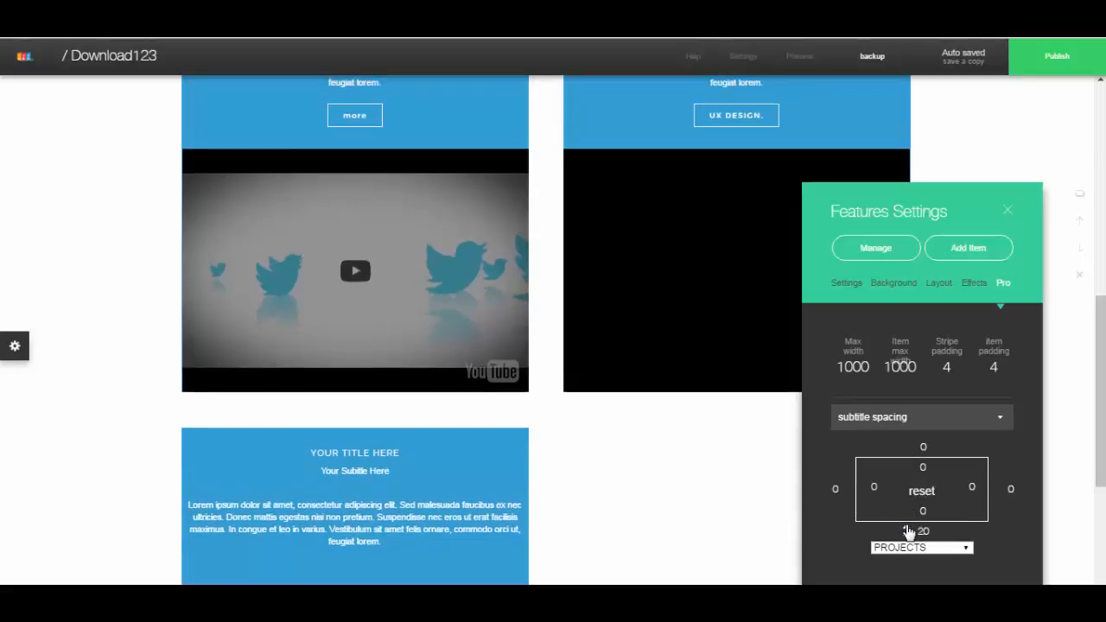
pyautogui.scroll(-3, 434, 519)
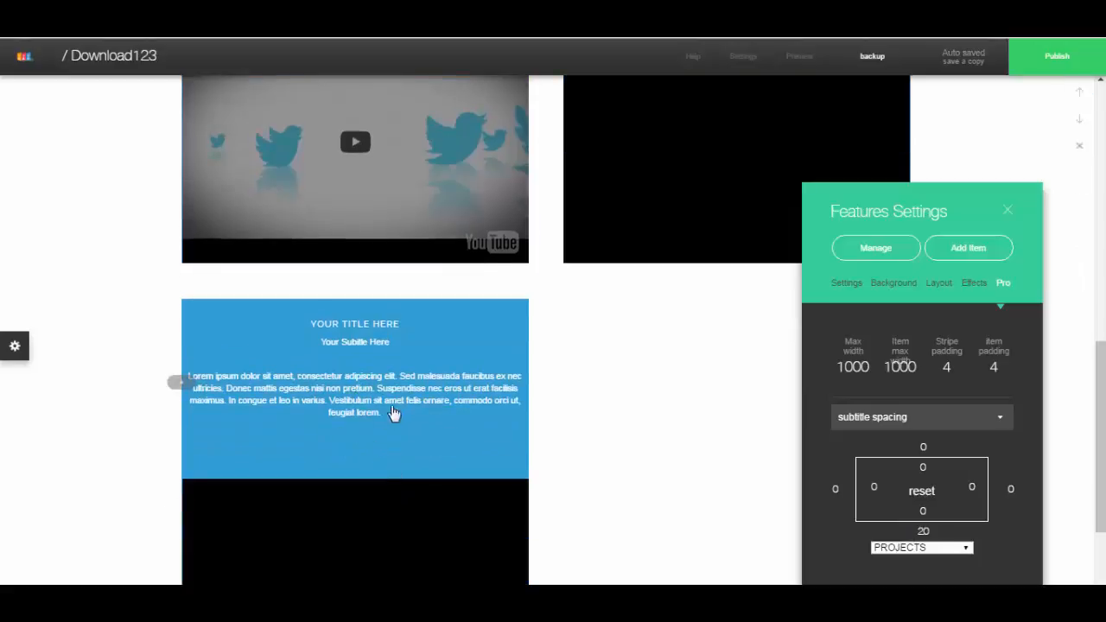
pyautogui.scroll(4, 393, 414)
pyautogui.scroll(2, 367, 207)
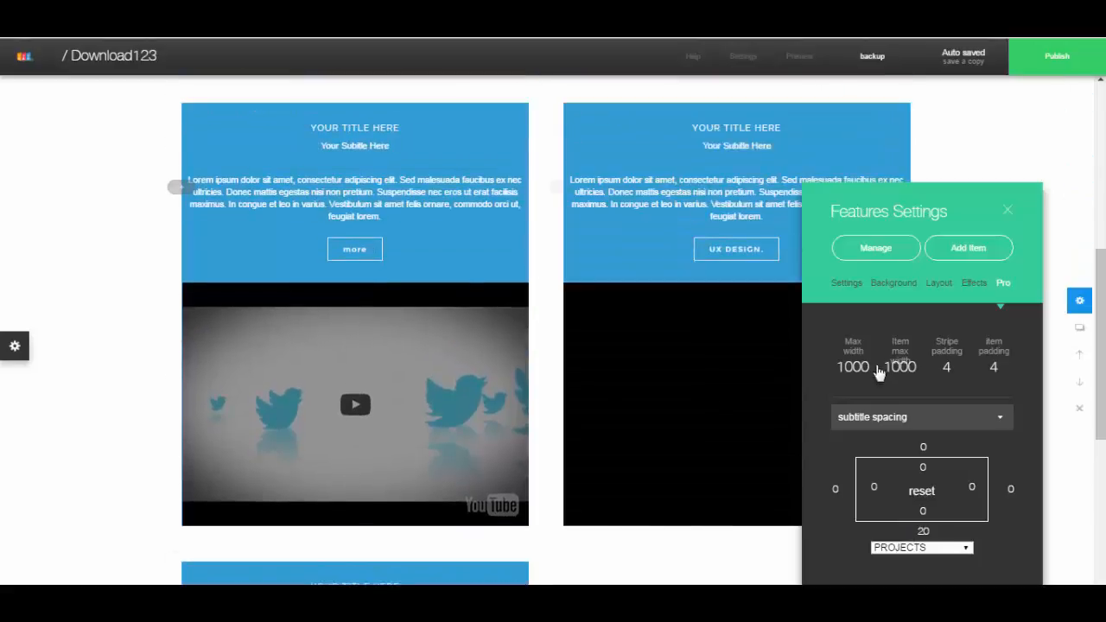
pyautogui.click(1001, 421)
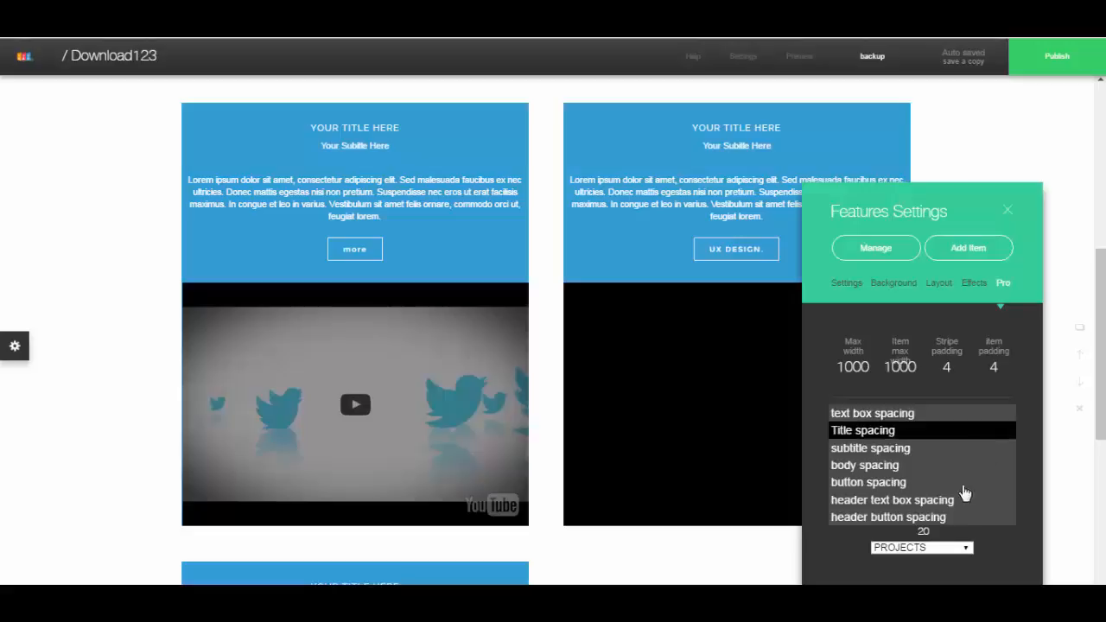
pyautogui.click(1013, 380)
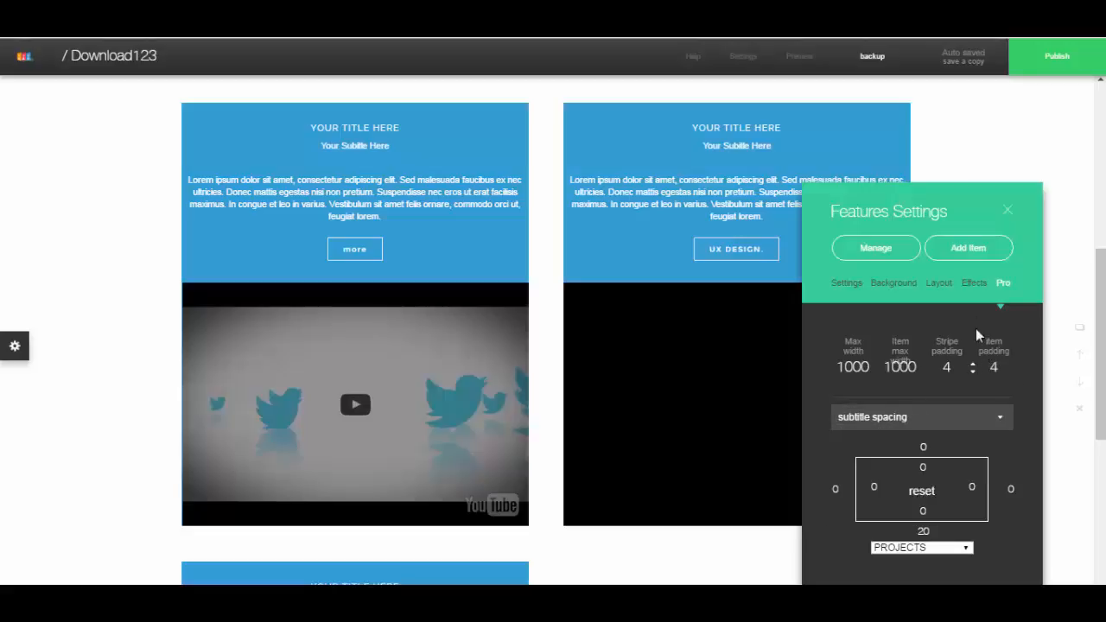
pyautogui.click(1010, 214)
# Add the Projects section with the TOPICS heading and four image tiles below the video tile section.
pyautogui.scroll(4, 942, 338)
pyautogui.scroll(-7, 943, 338)
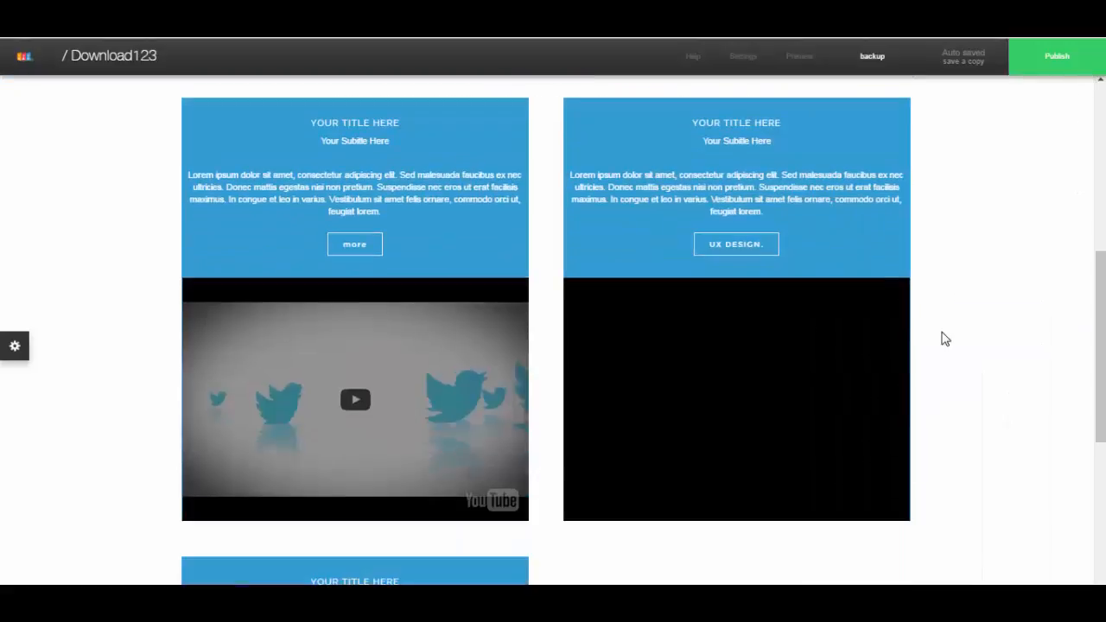
pyautogui.scroll(-4, 944, 338)
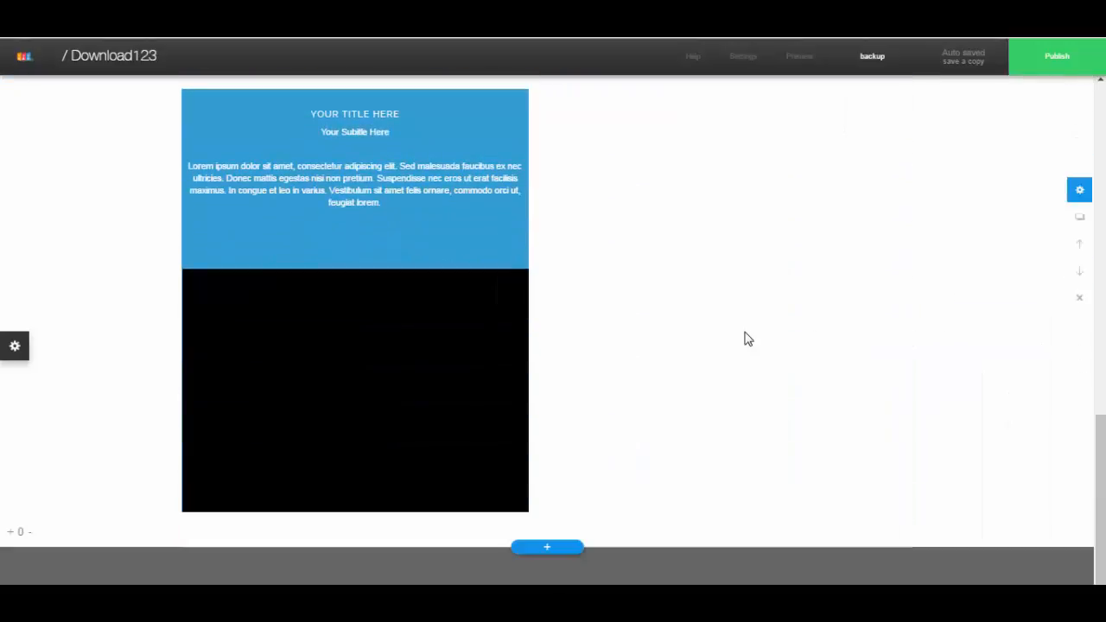
pyautogui.click(542, 547)
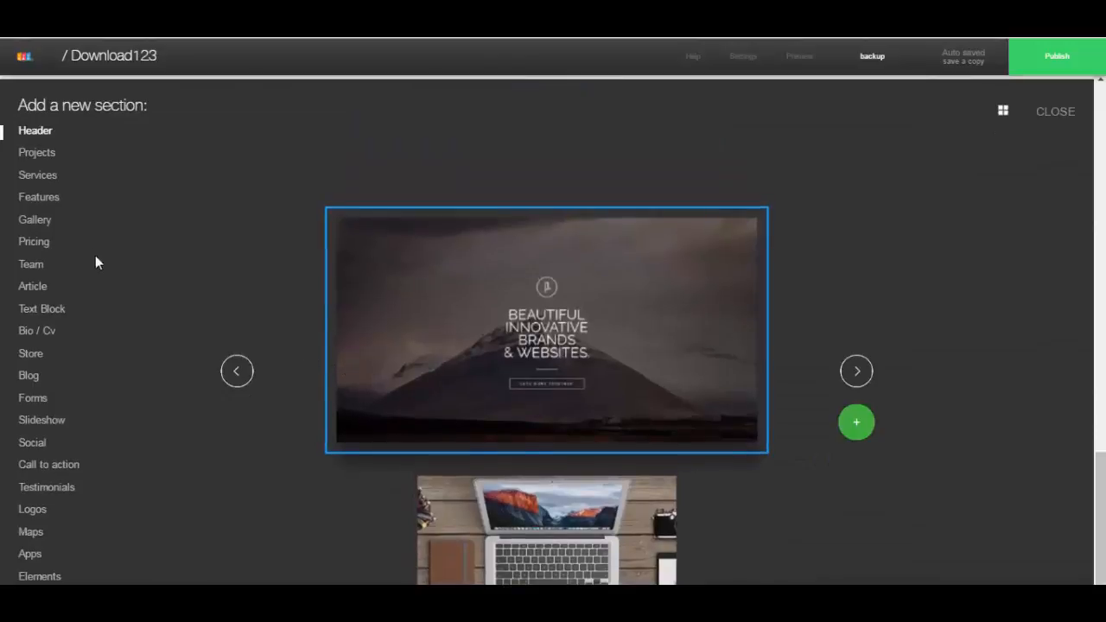
pyautogui.click(26, 155)
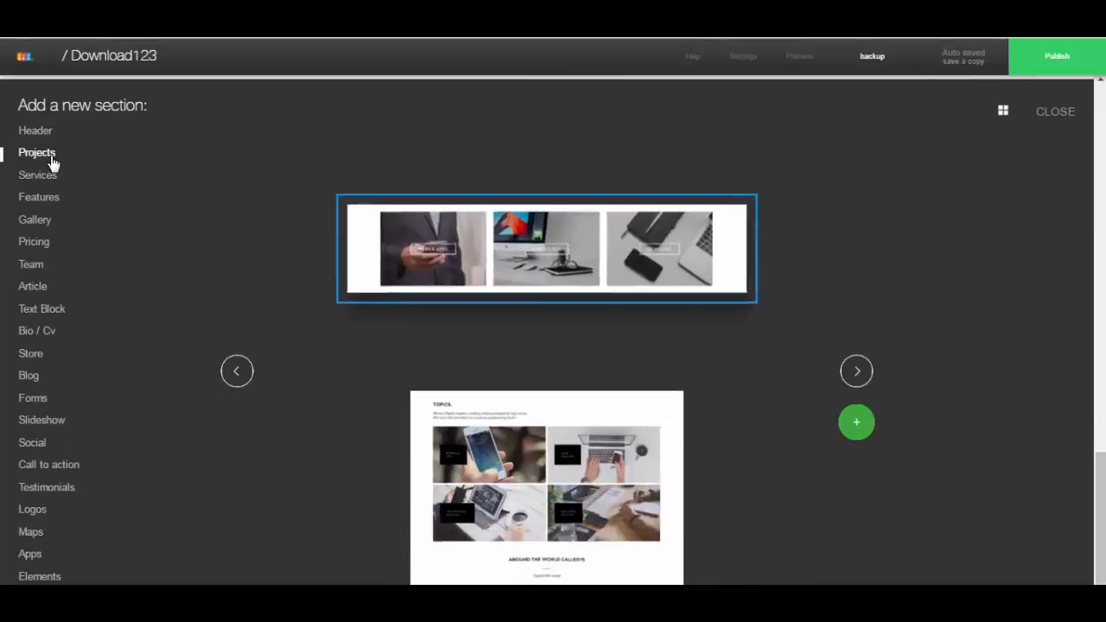
pyautogui.scroll(-1, 469, 295)
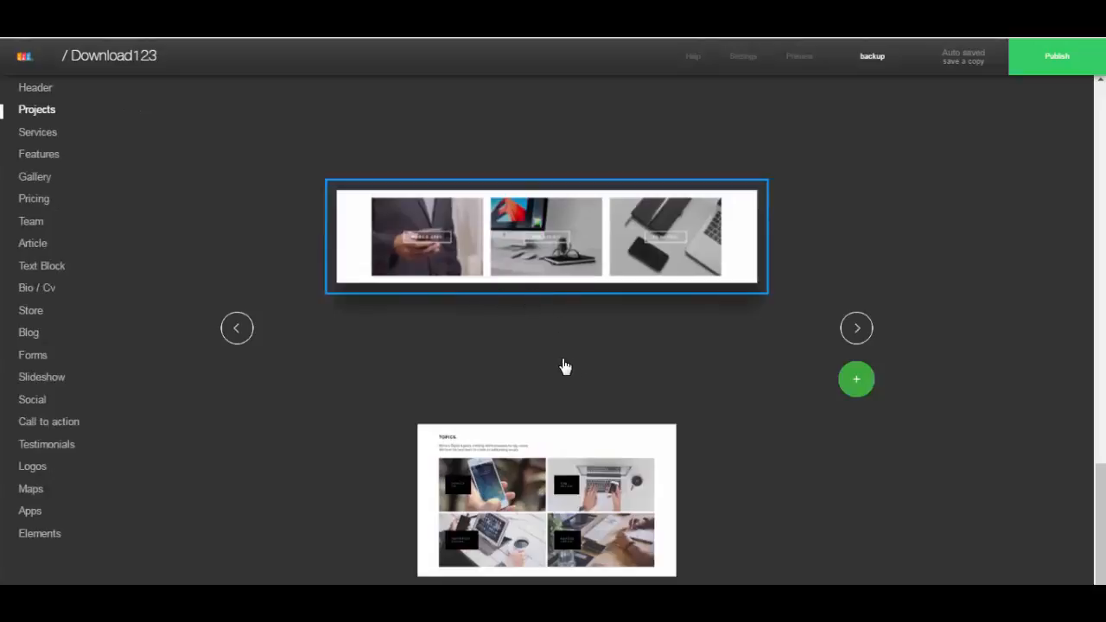
pyautogui.click(860, 341)
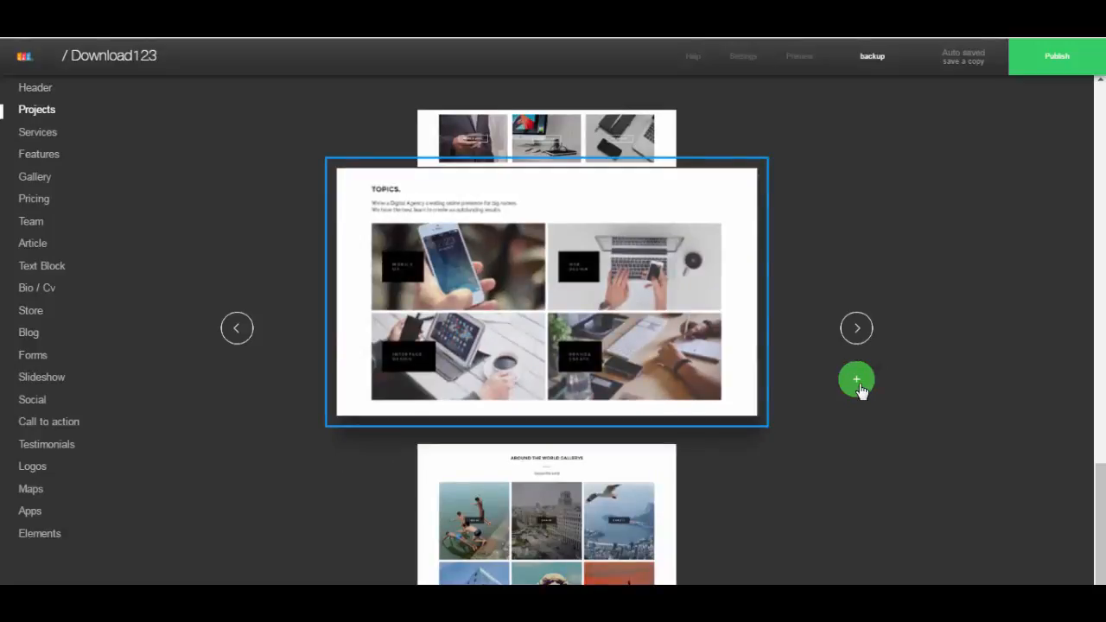
pyautogui.click(856, 381)
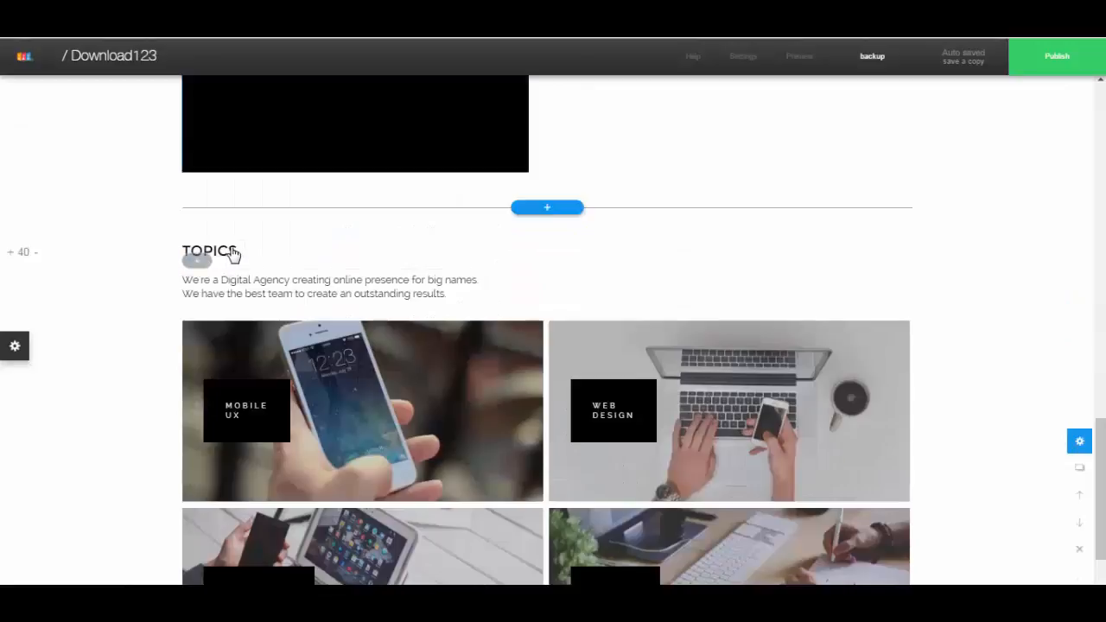
# Center the TOPICS heading of the new Projects section above the image tiles.
pyautogui.click(237, 253)
pyautogui.click(275, 256)
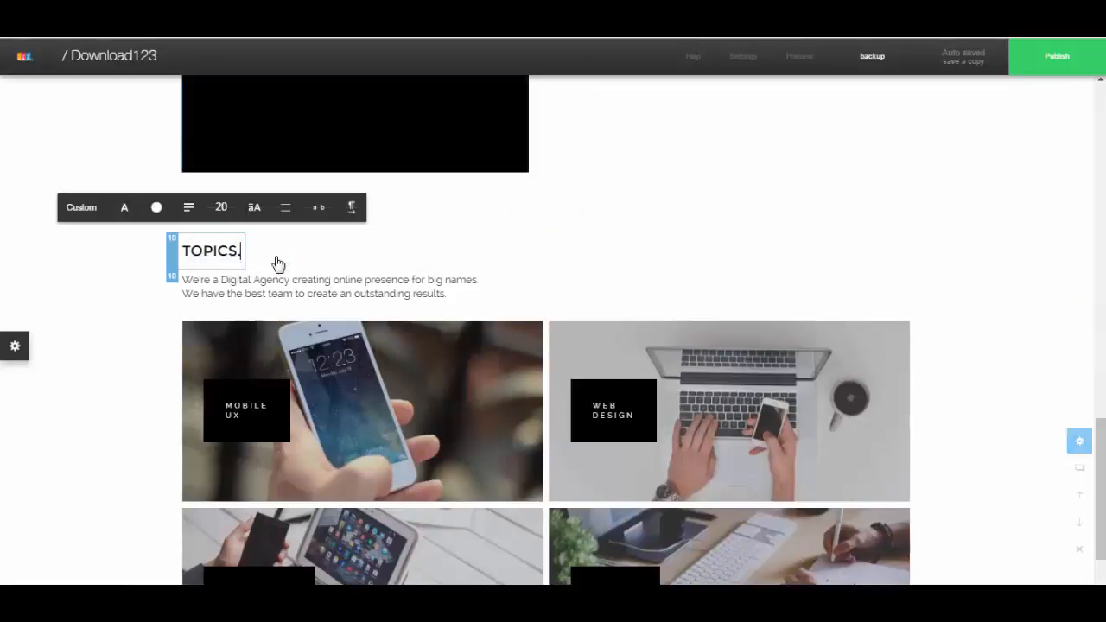
pyautogui.write('.')
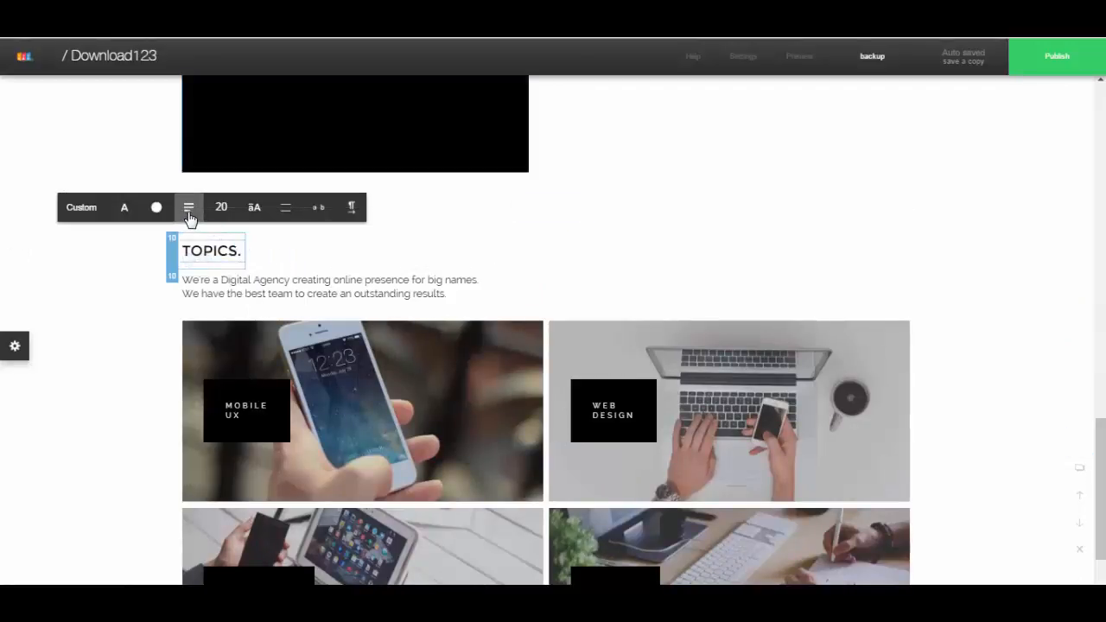
pyautogui.click(189, 210)
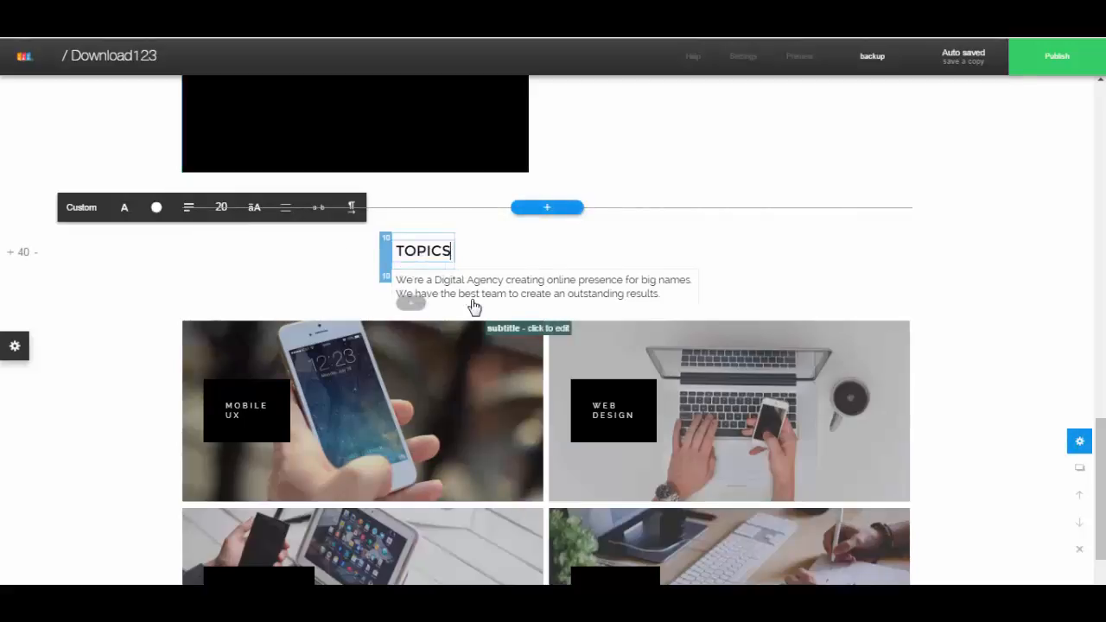
# Replace the TOPICS heading text with "DON'T MISS YOUR BONUSES!!".
pyautogui.press('BackSpace')
pyautogui.press('BackSpace')
pyautogui.press('BackSpace')
pyautogui.press('BackSpace')
pyautogui.press('BackSpace')
pyautogui.press('BackSpace')
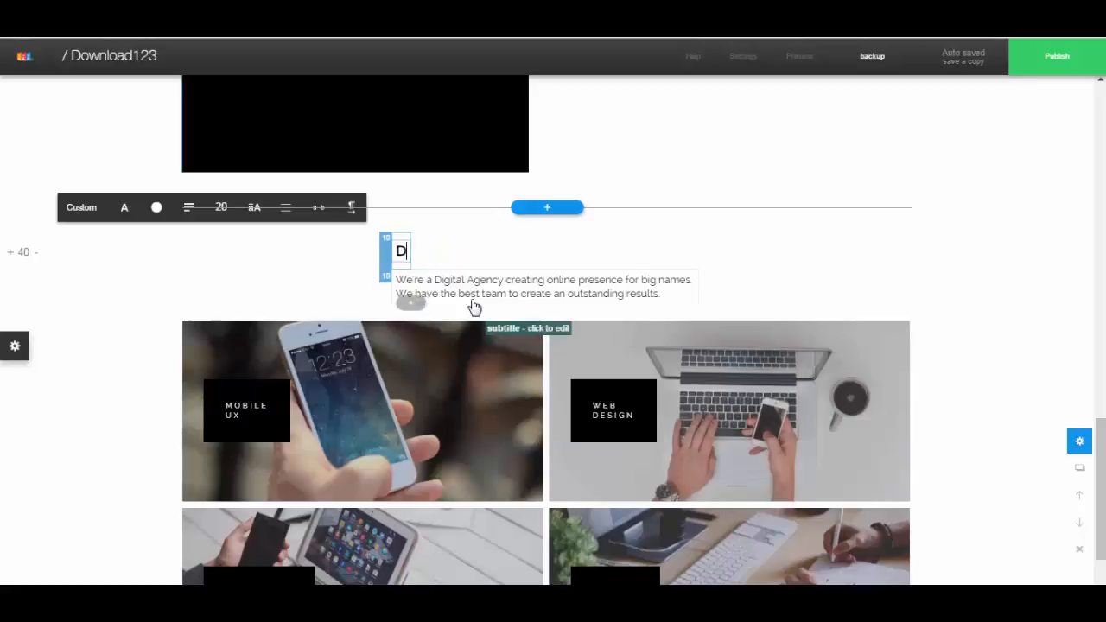
pyautogui.write("DON'T MISS YO")
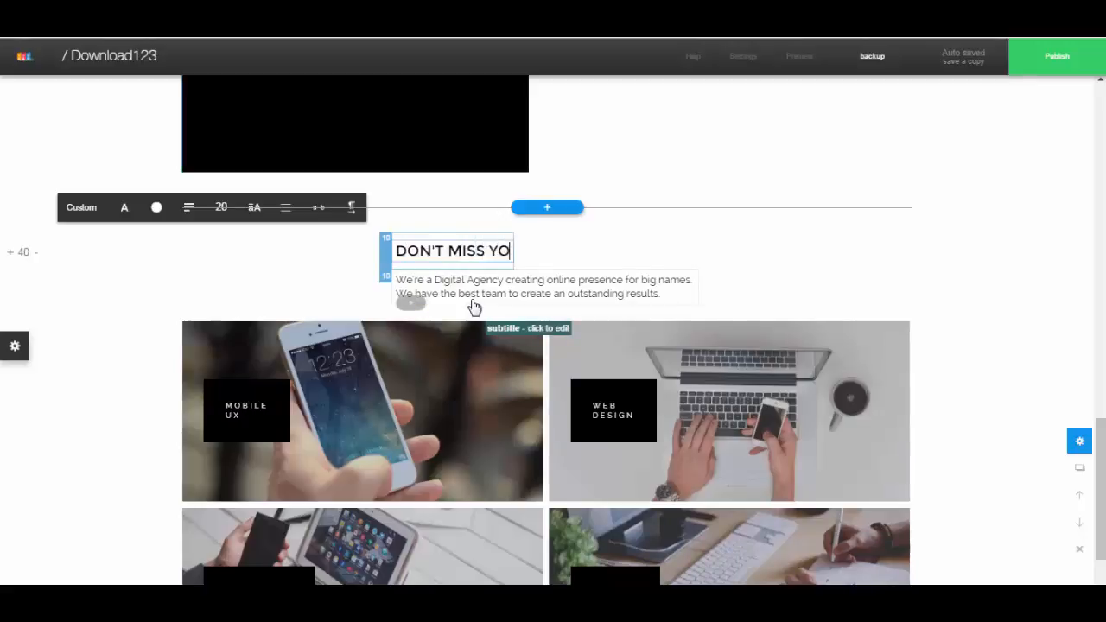
pyautogui.write('UR BONUSES!!')
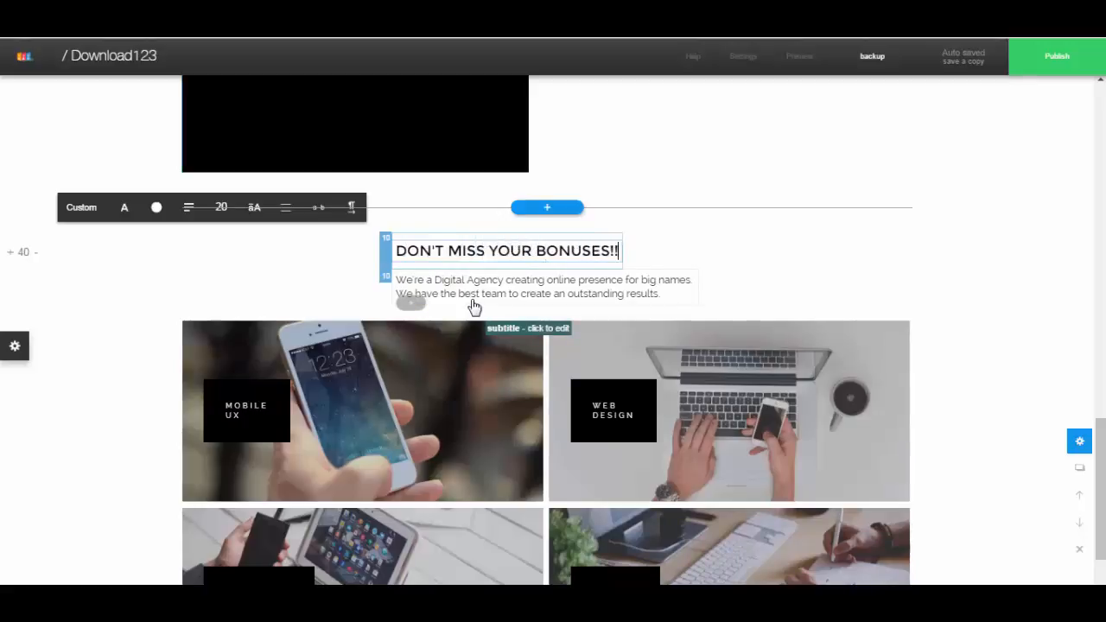
pyautogui.click(475, 307)
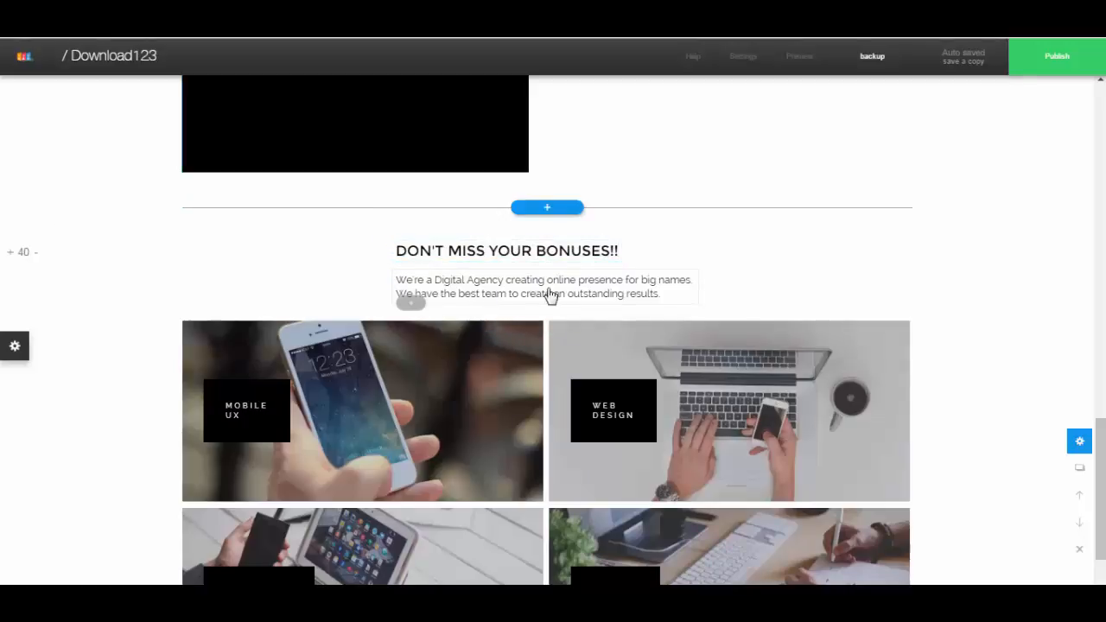
# Replace the subtitle under the bonuses heading with "These bonuses will help you get ahead in the game!".
pyautogui.click(580, 293)
pyautogui.click(638, 294)
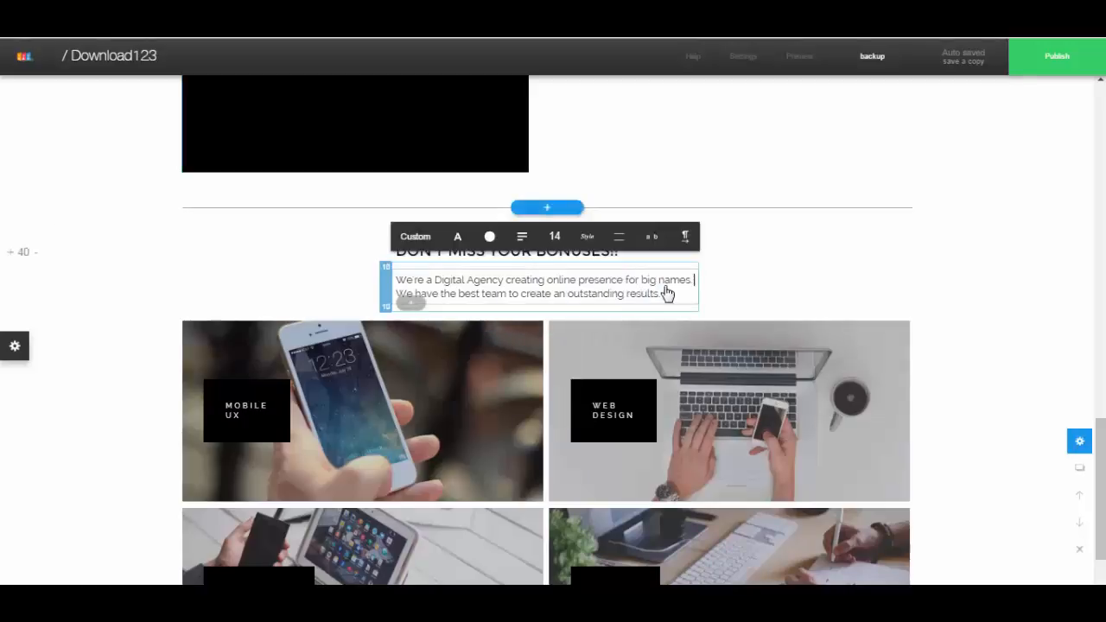
pyautogui.press('BackSpace')
pyautogui.press('BackSpace')
pyautogui.press('BackSpace')
pyautogui.press('BackSpace')
pyautogui.press('BackSpace')
pyautogui.press('BackSpace')
pyautogui.press('BackSpace')
pyautogui.press('BackSpace')
pyautogui.press('BackSpace')
pyautogui.press('BackSpace')
pyautogui.press('BackSpace')
pyautogui.press('BackSpace')
pyautogui.press('BackSpace')
pyautogui.press('BackSpace')
pyautogui.press('BackSpace')
pyautogui.press('BackSpace')
pyautogui.press('BackSpace')
pyautogui.press('BackSpace')
pyautogui.press('BackSpace')
pyautogui.press('BackSpace')
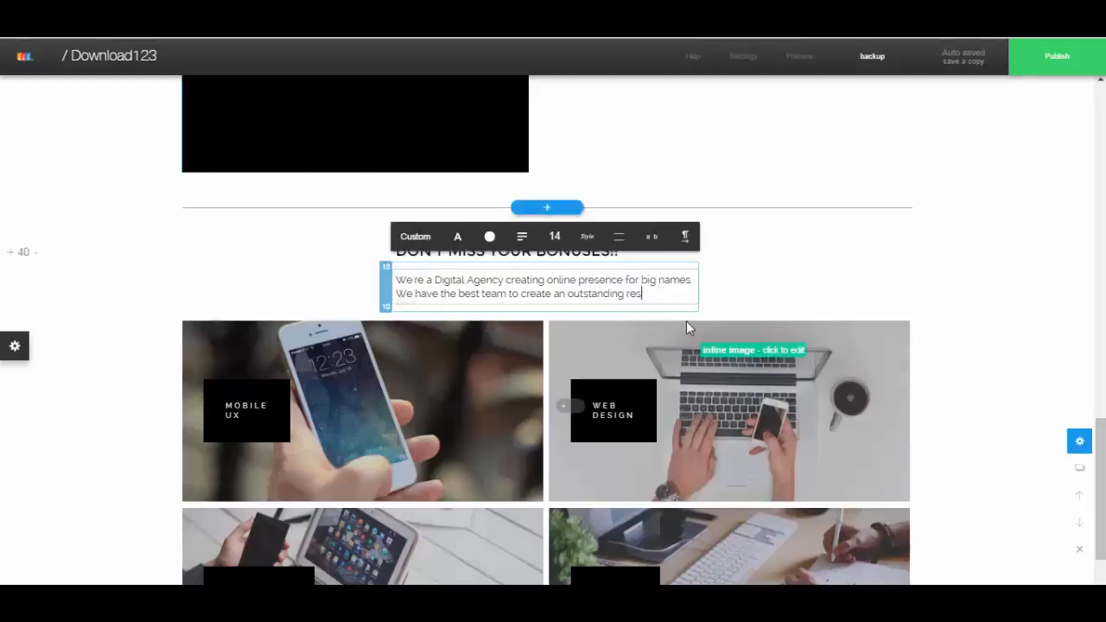
pyautogui.press('BackSpace')
pyautogui.press('BackSpace')
pyautogui.press('BackSpace')
pyautogui.press('BackSpace')
pyautogui.press('BackSpace')
pyautogui.press('BackSpace')
pyautogui.press('BackSpace')
pyautogui.press('BackSpace')
pyautogui.press('BackSpace')
pyautogui.press('BackSpace')
pyautogui.press('BackSpace')
pyautogui.press('BackSpace')
pyautogui.press('BackSpace')
pyautogui.press('BackSpace')
pyautogui.press('BackSpace')
pyautogui.press('BackSpace')
pyautogui.press('BackSpace')
pyautogui.press('BackSpace')
pyautogui.press('BackSpace')
pyautogui.press('BackSpace')
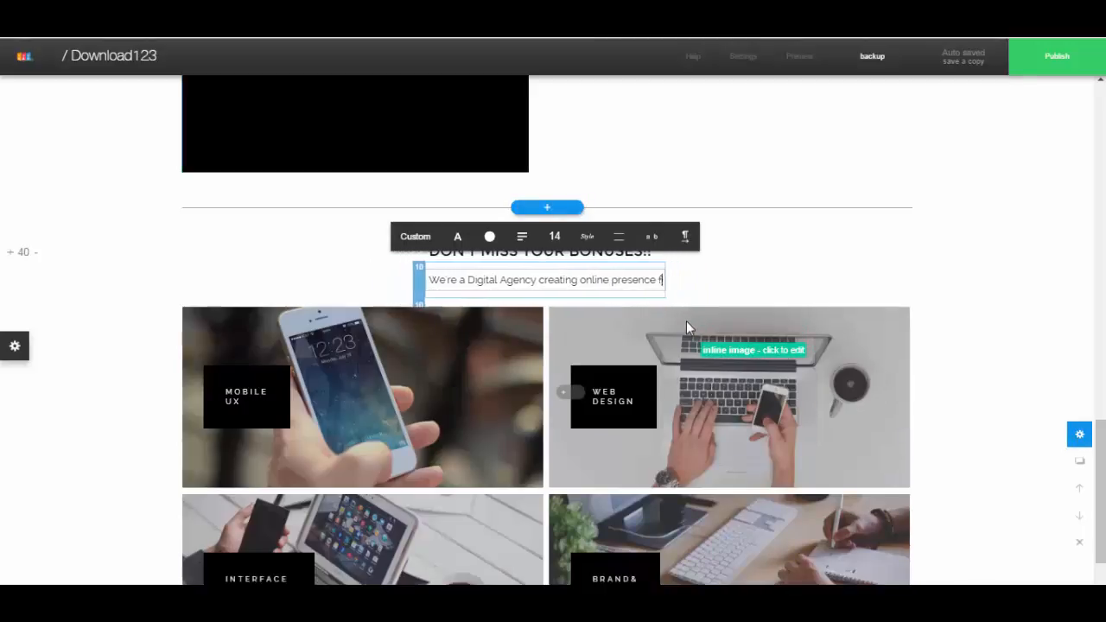
pyautogui.press('BackSpace')
pyautogui.press('BackSpace')
pyautogui.press('BackSpace')
pyautogui.press('BackSpace')
pyautogui.press('BackSpace')
pyautogui.press('BackSpace')
pyautogui.press('BackSpace')
pyautogui.press('BackSpace')
pyautogui.press('BackSpace')
pyautogui.press('BackSpace')
pyautogui.press('BackSpace')
pyautogui.press('BackSpace')
pyautogui.press('BackSpace')
pyautogui.press('BackSpace')
pyautogui.press('BackSpace')
pyautogui.press('BackSpace')
pyautogui.press('BackSpace')
pyautogui.press('BackSpace')
pyautogui.press('BackSpace')
pyautogui.press('BackSpace')
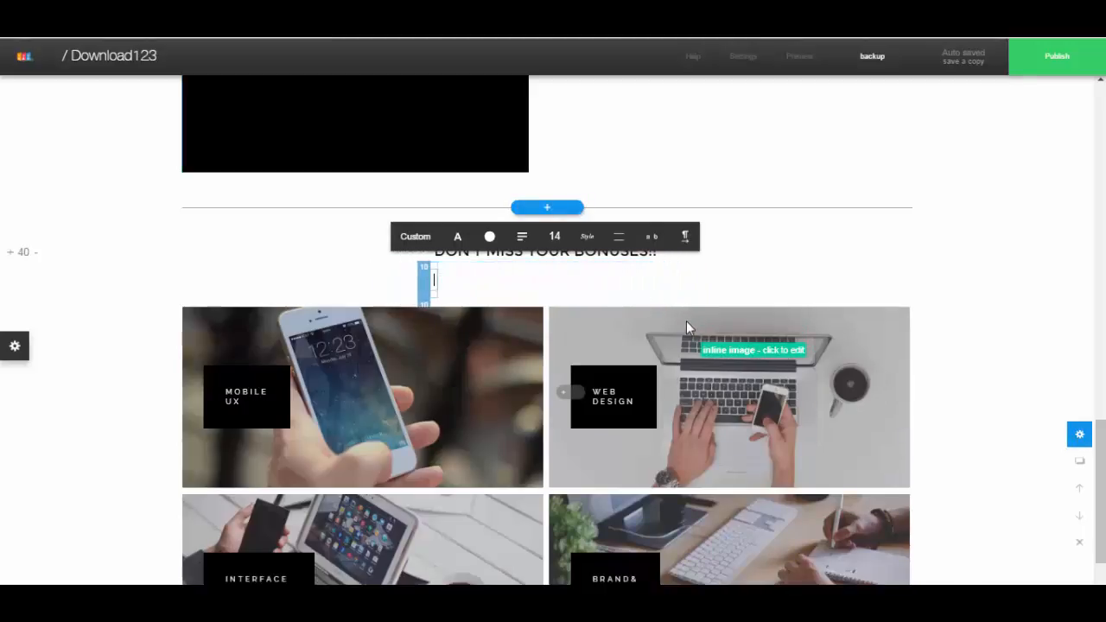
pyautogui.write('These bonuses w')
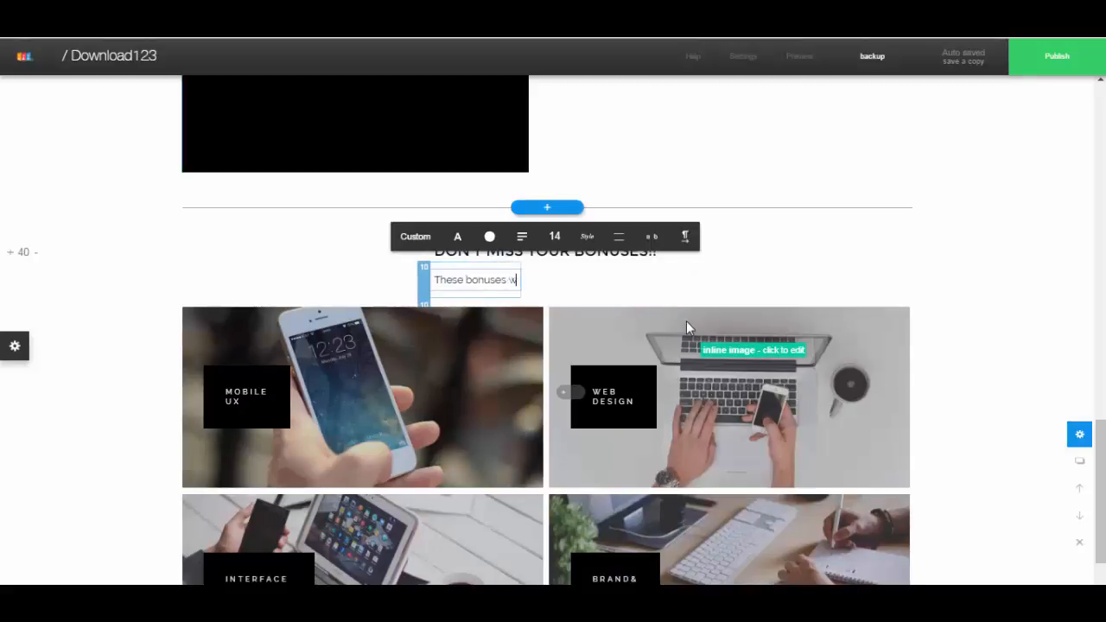
pyautogui.write('ill help you')
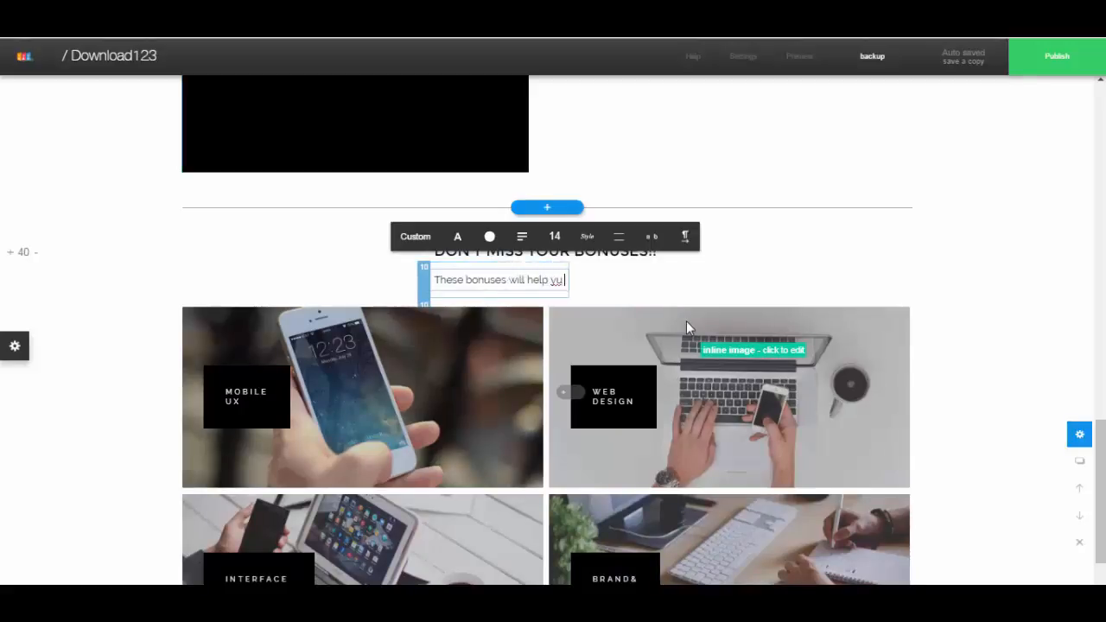
pyautogui.write(' get ahea')
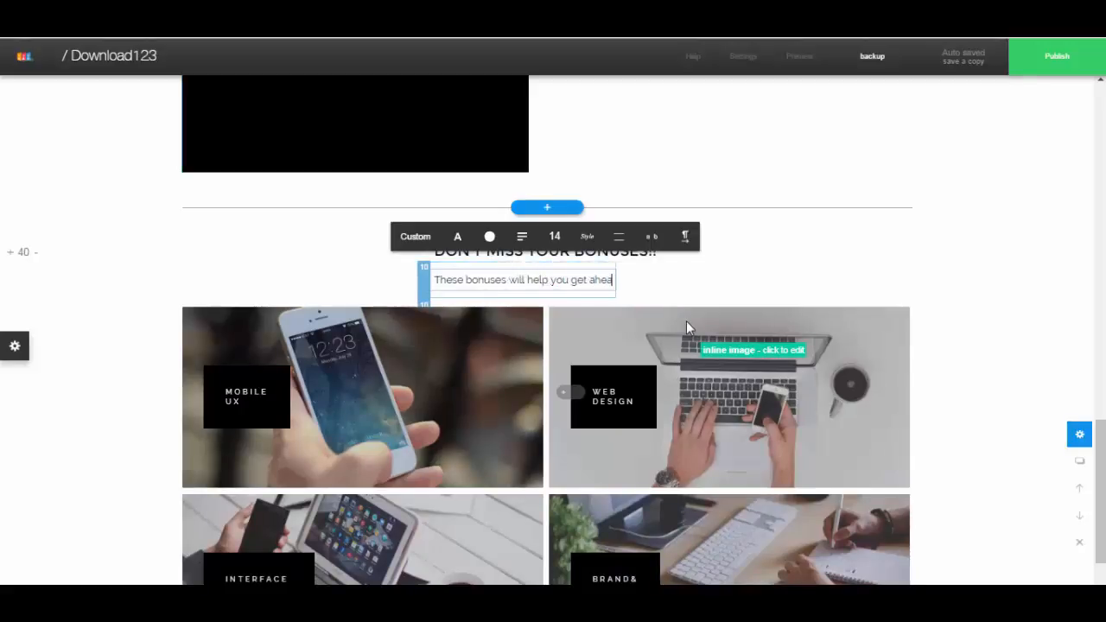
pyautogui.write('d in the game')
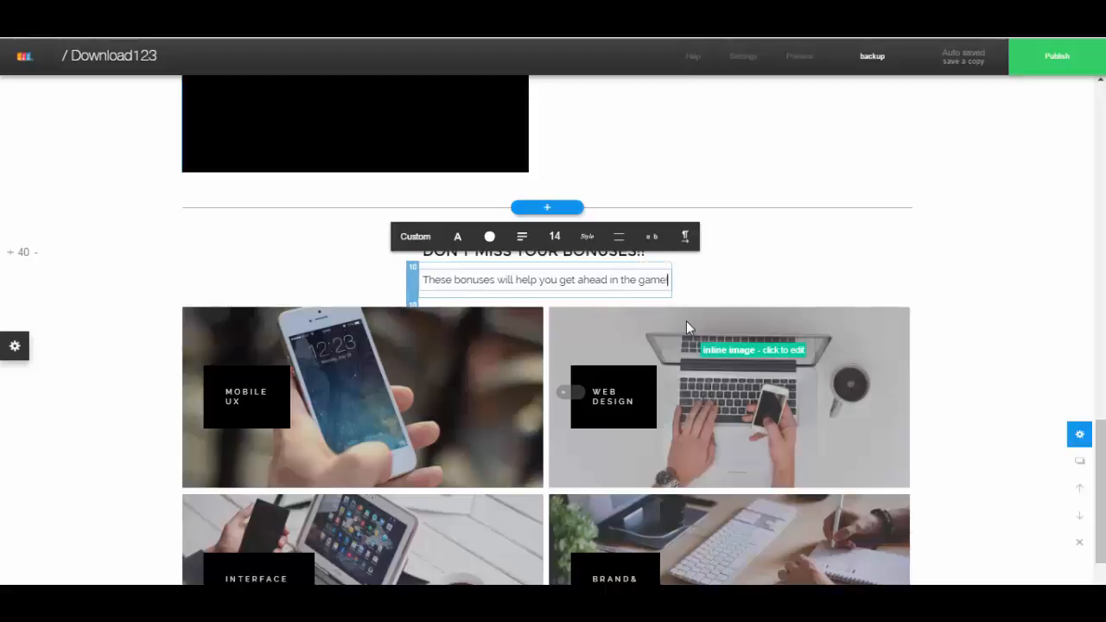
pyautogui.click(738, 278)
# Set the bonuses section to 1 item in a row with a space of 25 between items.
pyautogui.scroll(-2, 698, 244)
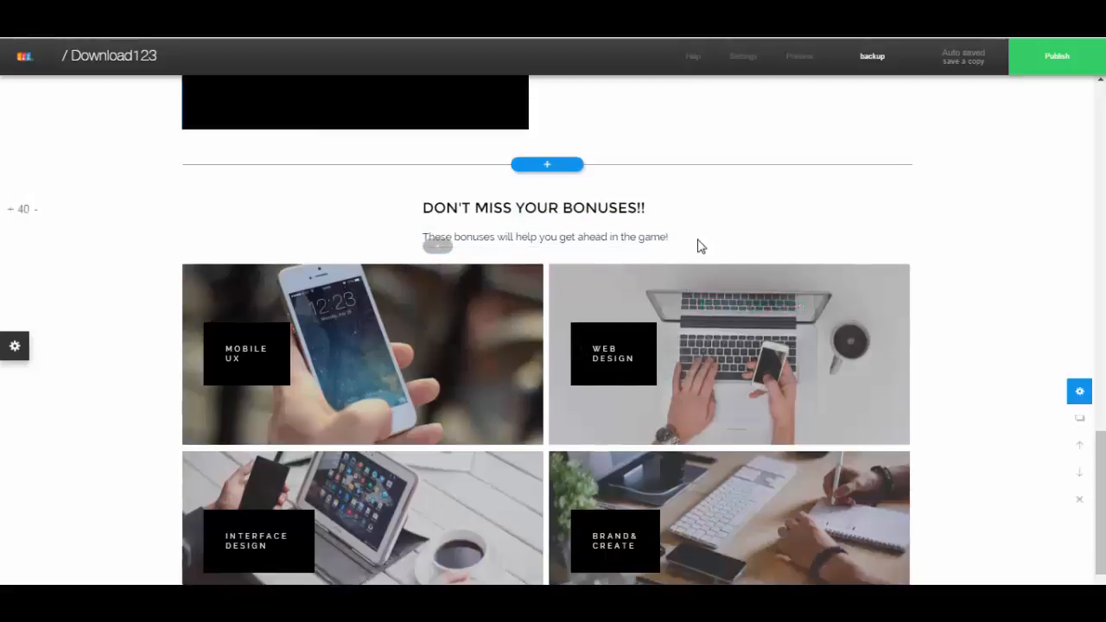
pyautogui.scroll(-1, 537, 308)
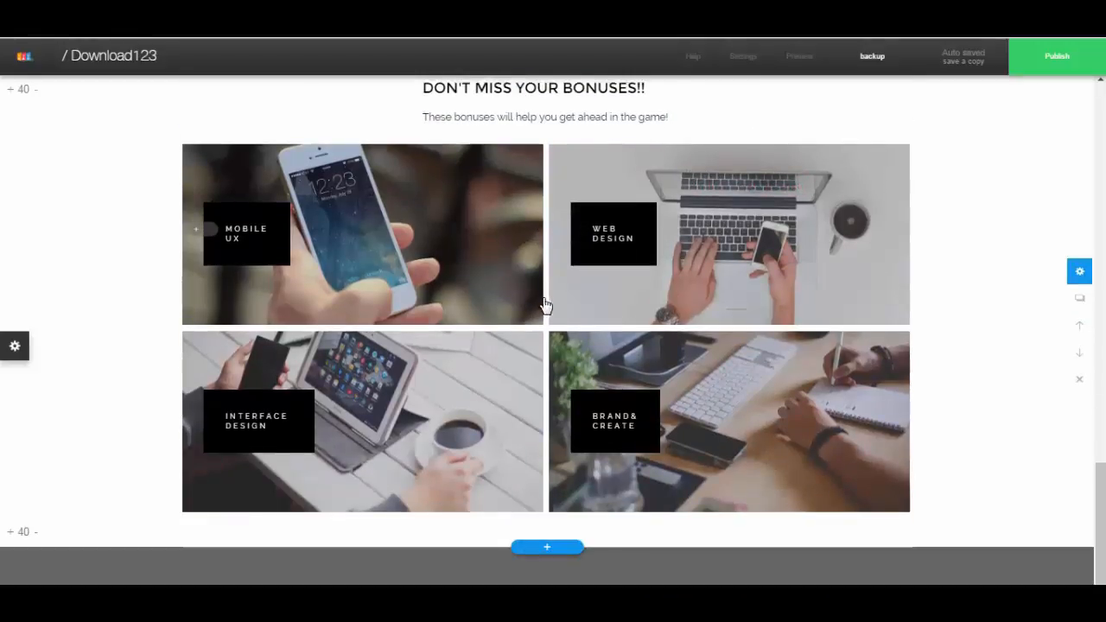
pyautogui.click(1080, 273)
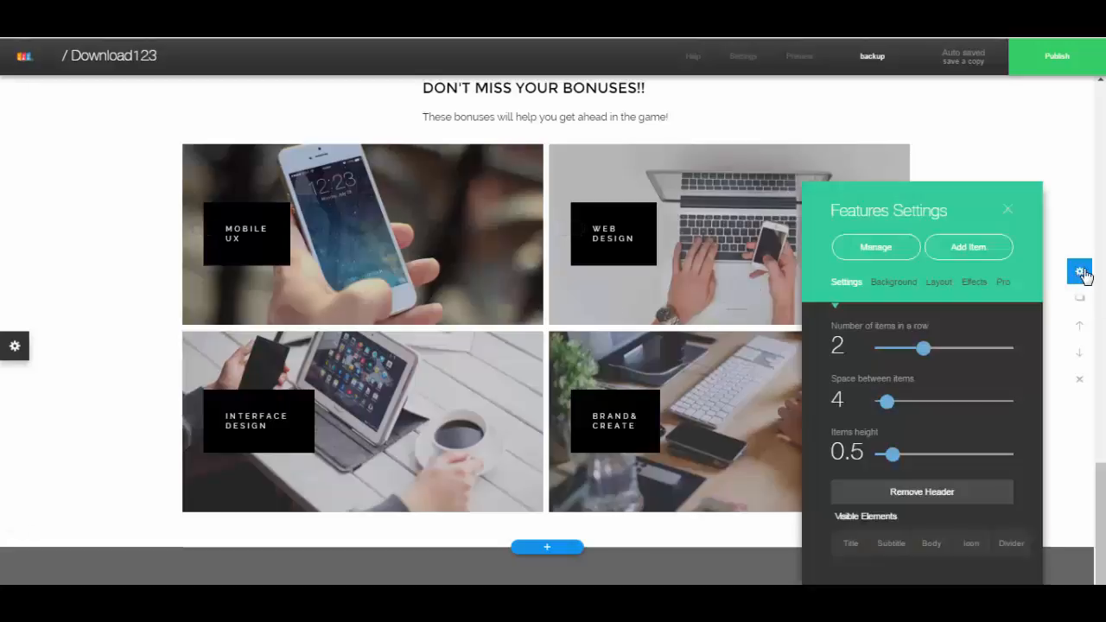
pyautogui.moveTo(928, 355); pyautogui.dragTo(883, 354)
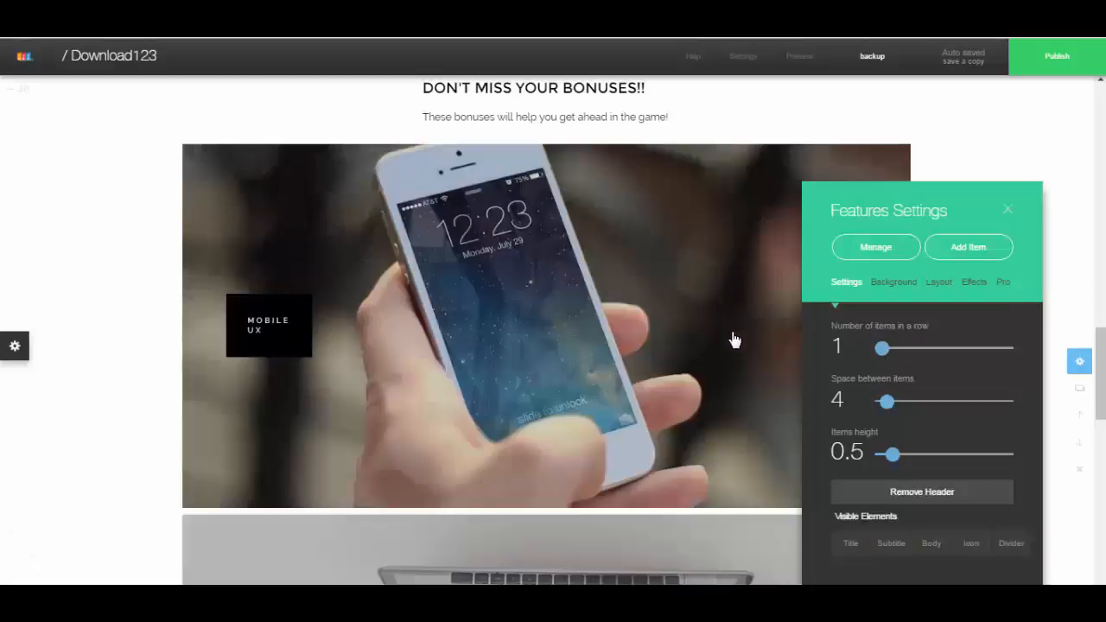
pyautogui.moveTo(888, 407); pyautogui.dragTo(914, 406)
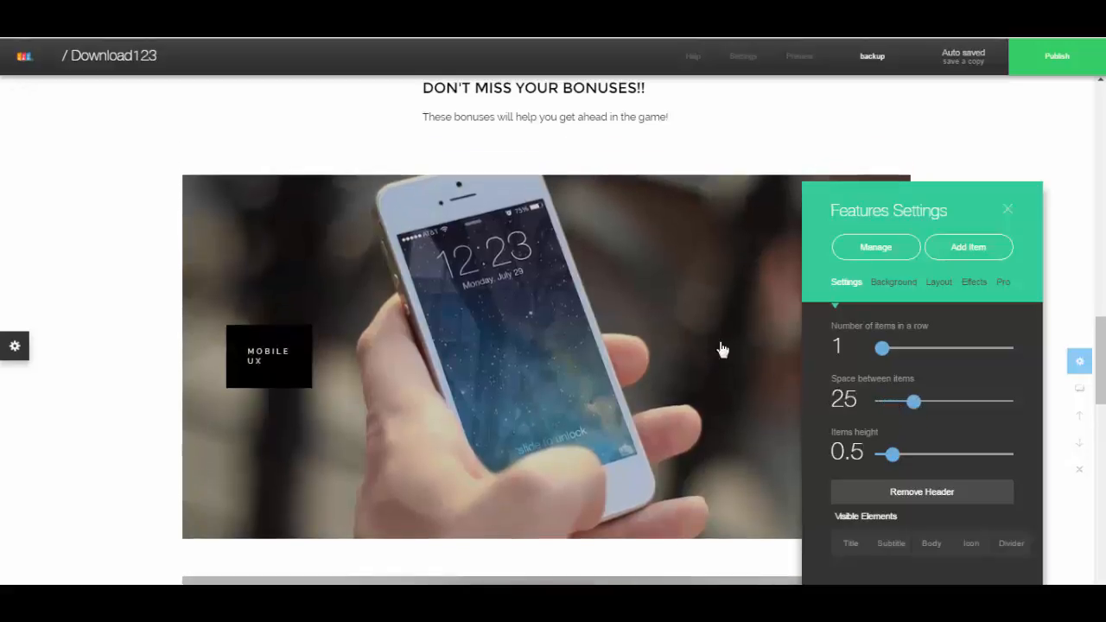
# Show the title and body elements on the bonus tiles, and try out the divider before hiding it again.
pyautogui.scroll(-3, 726, 346)
pyautogui.scroll(-2, 748, 337)
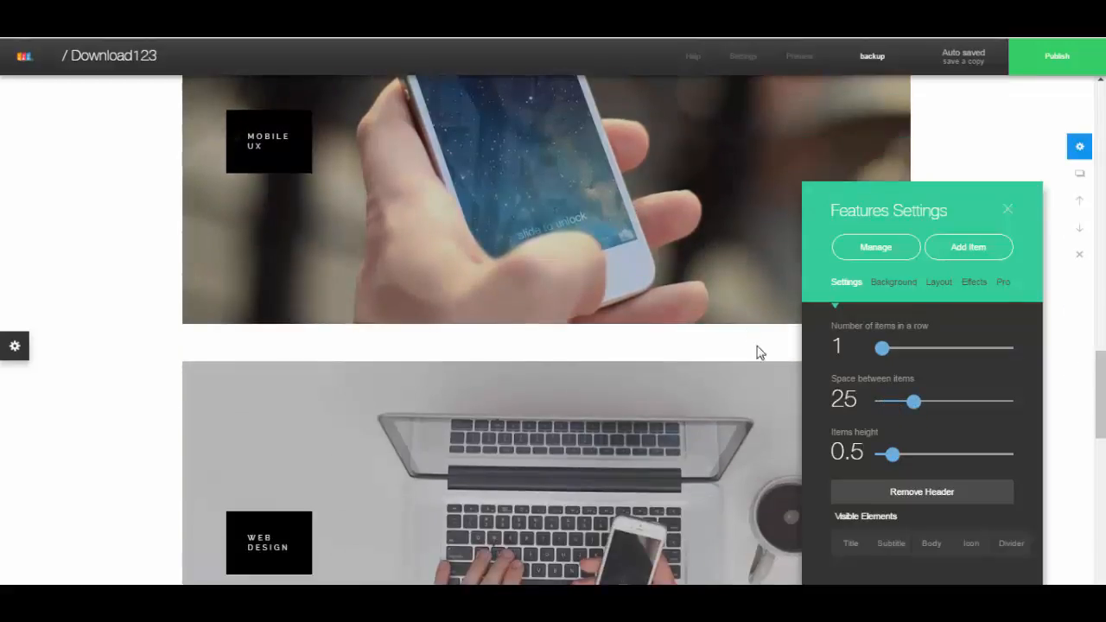
pyautogui.moveTo(873, 197); pyautogui.dragTo(877, 106)
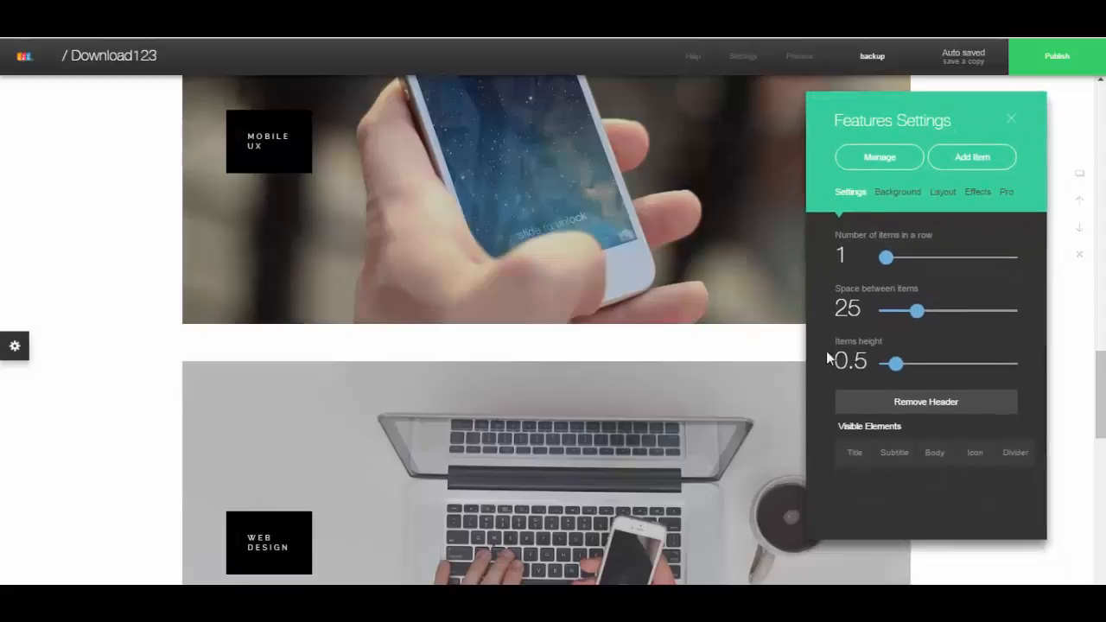
pyautogui.click(855, 455)
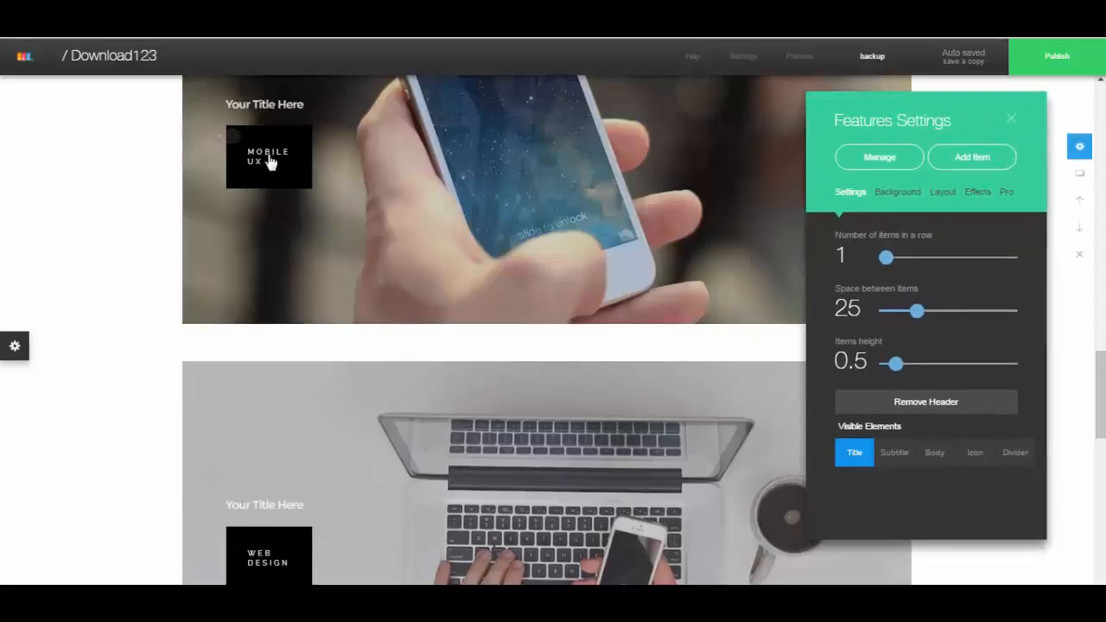
pyautogui.scroll(2, 259, 164)
pyautogui.scroll(1, 376, 188)
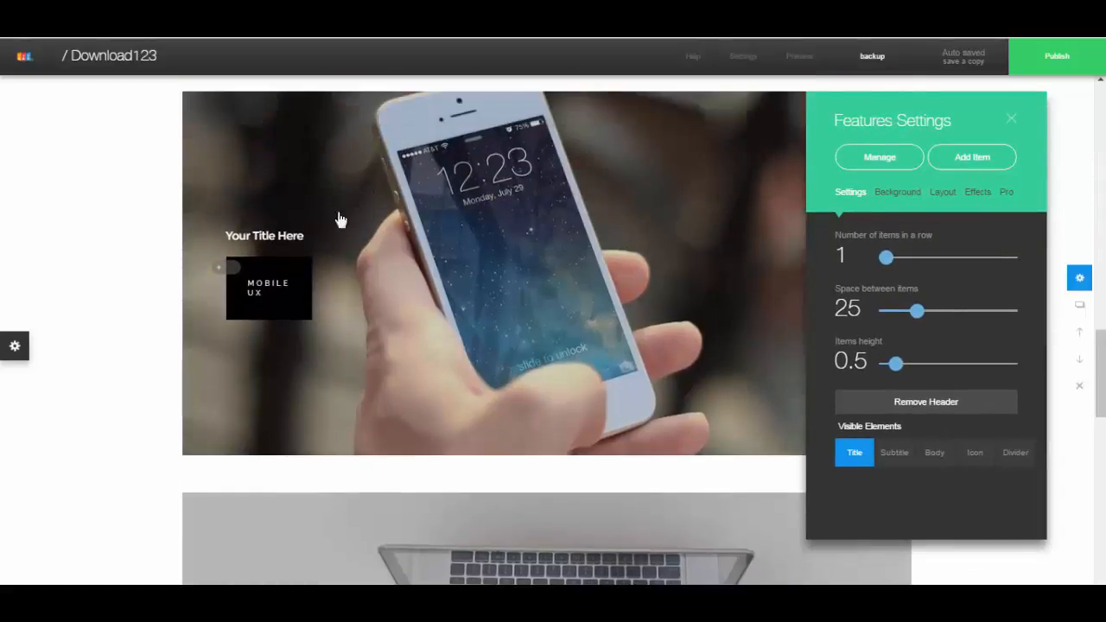
pyautogui.click(940, 458)
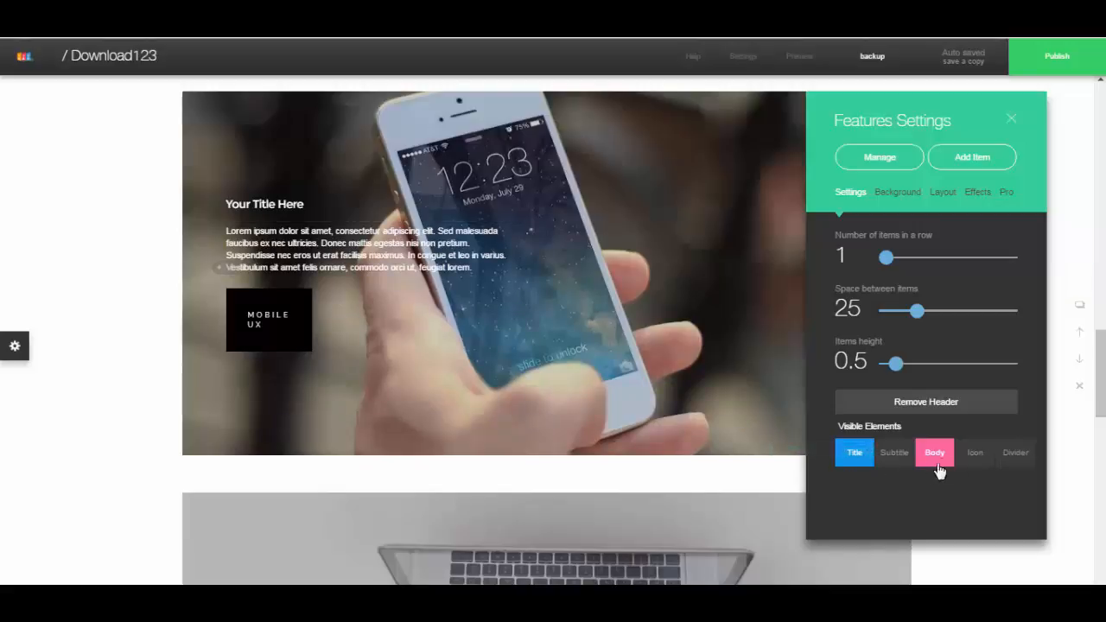
pyautogui.click(1014, 452)
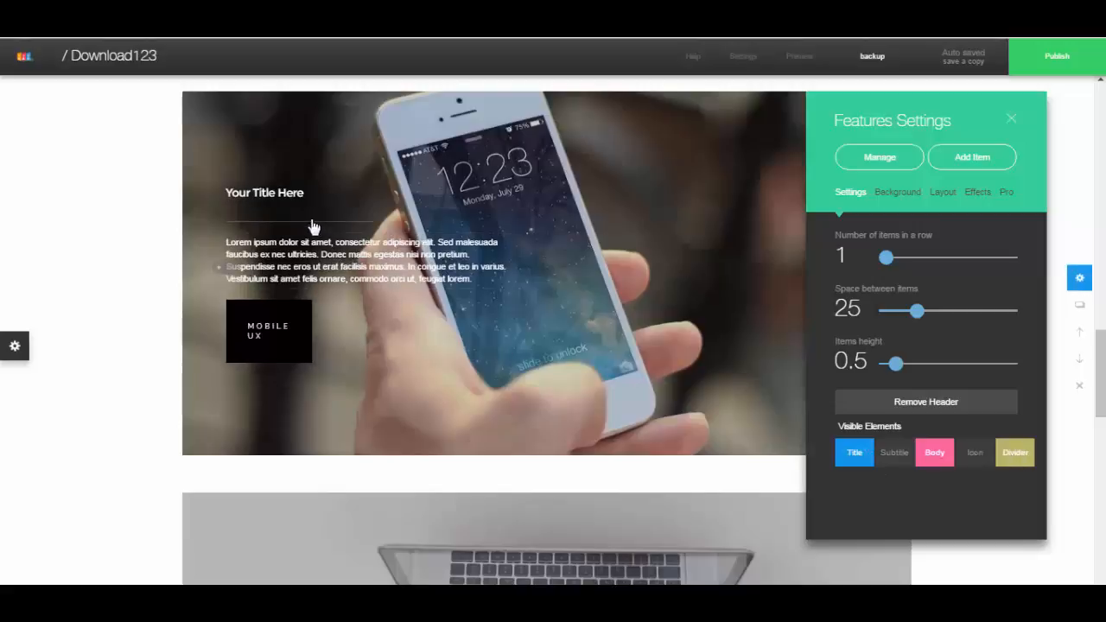
pyautogui.click(1014, 456)
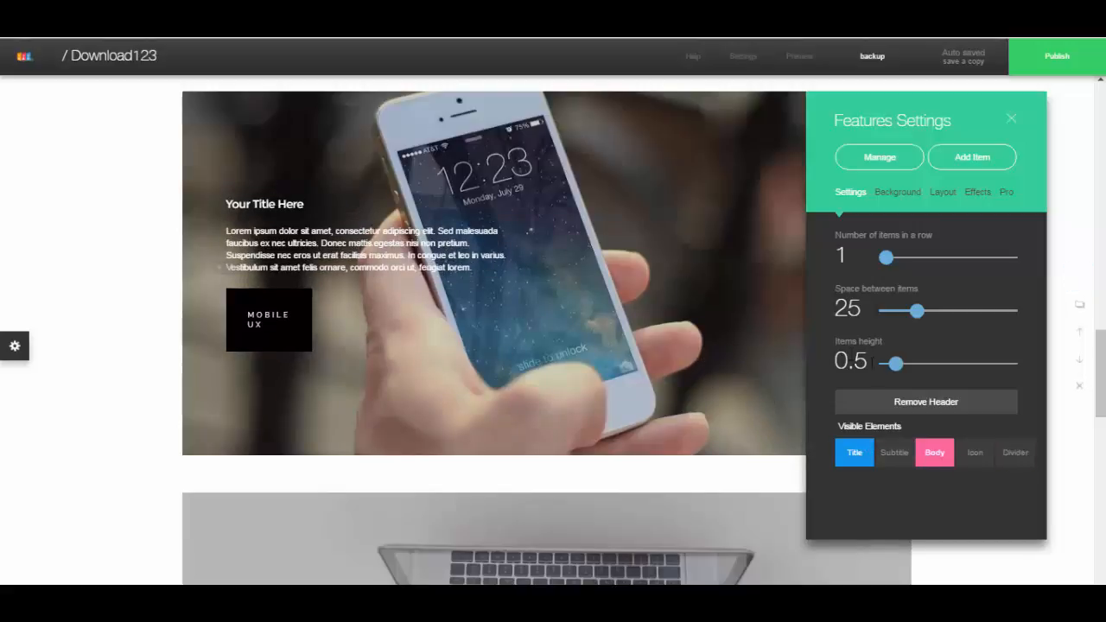
# Set the items height of the bonus tiles to 0.6.
pyautogui.moveTo(896, 371); pyautogui.dragTo(902, 373)
pyautogui.scroll(-2, 556, 334)
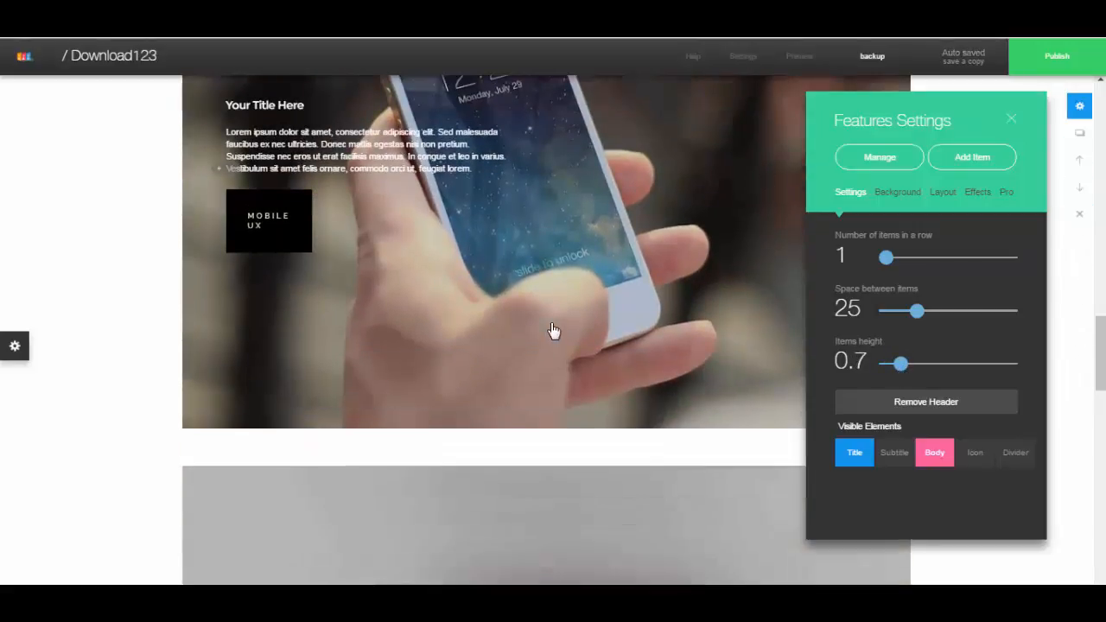
pyautogui.scroll(3, 555, 330)
pyautogui.scroll(-1, 557, 326)
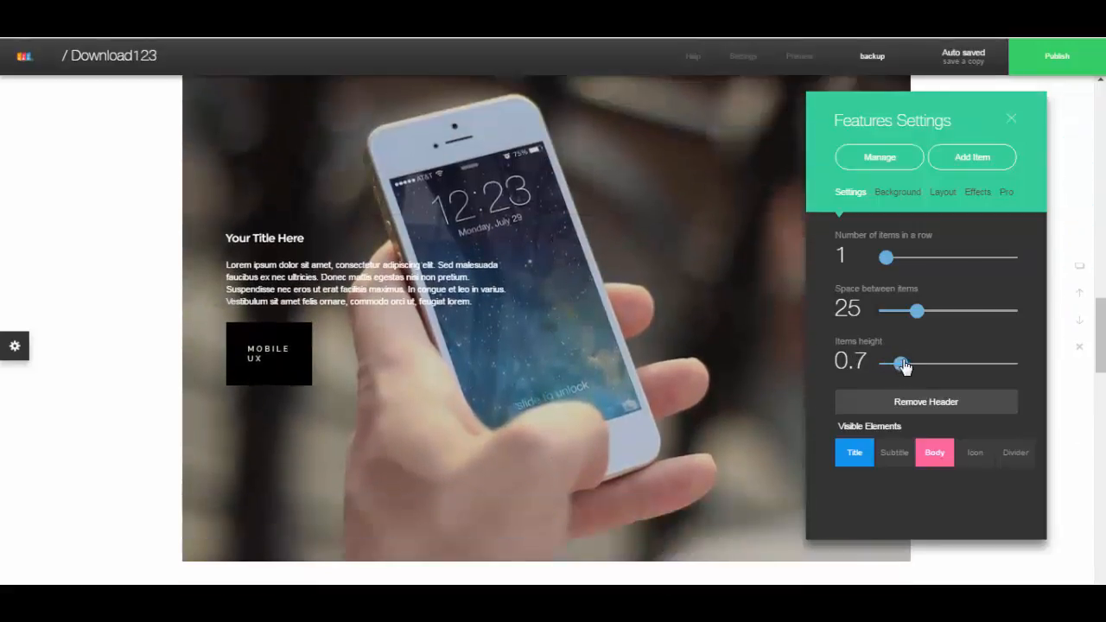
pyautogui.moveTo(900, 364); pyautogui.dragTo(901, 367)
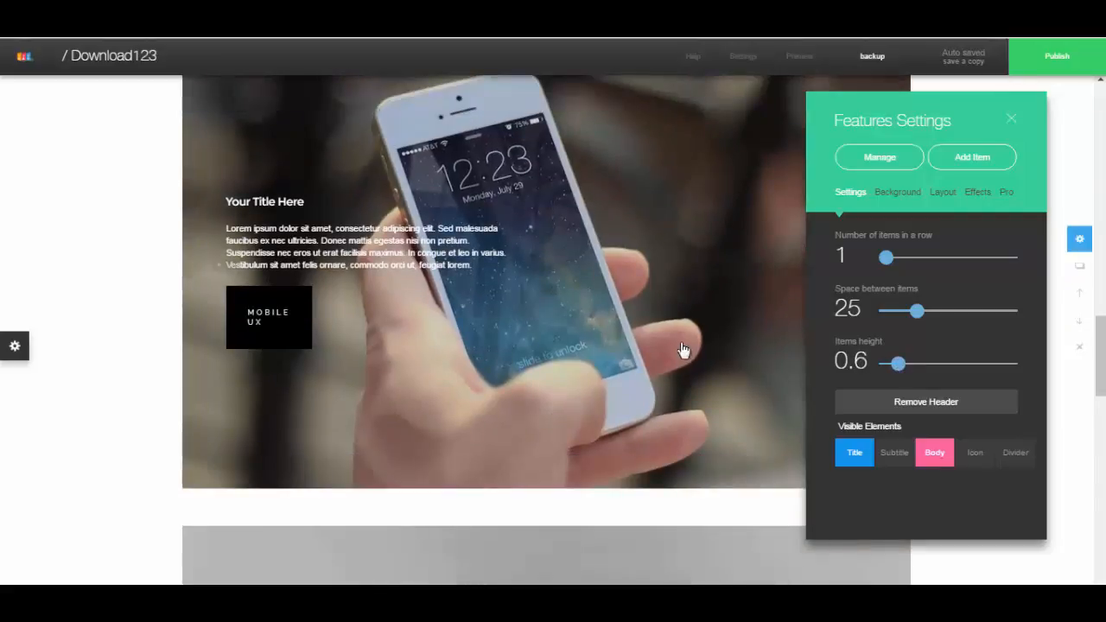
# Open item management for the bonuses section and delete the last tile, Brand & Create.
pyautogui.click(905, 164)
pyautogui.scroll(-1, 417, 354)
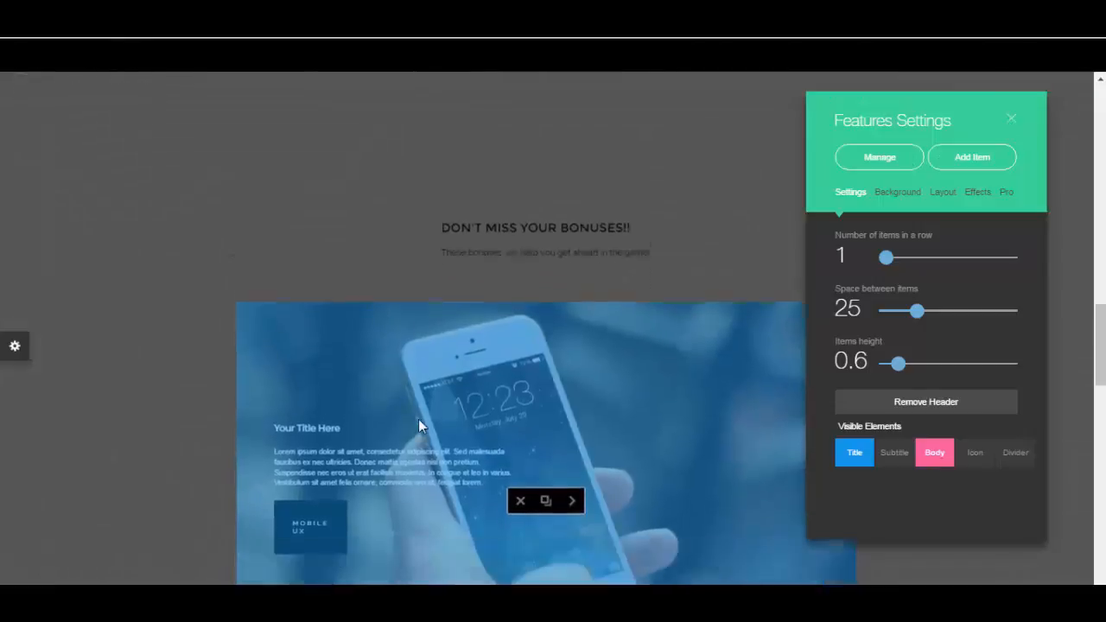
pyautogui.scroll(1, 492, 403)
pyautogui.scroll(-1, 493, 403)
pyautogui.scroll(-7, 425, 394)
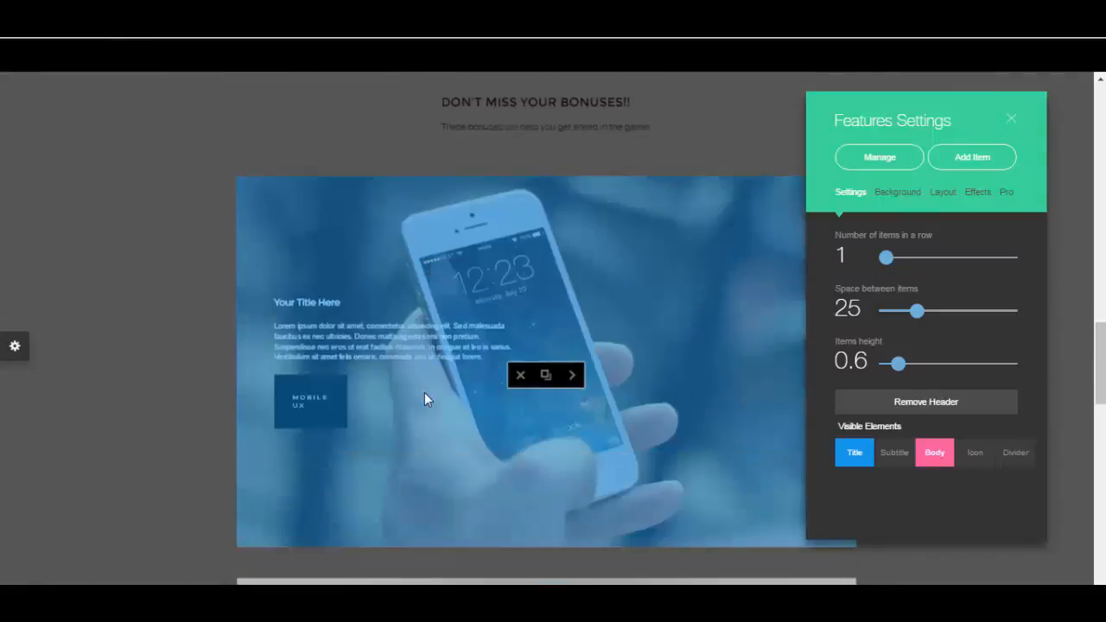
pyautogui.scroll(-3, 509, 380)
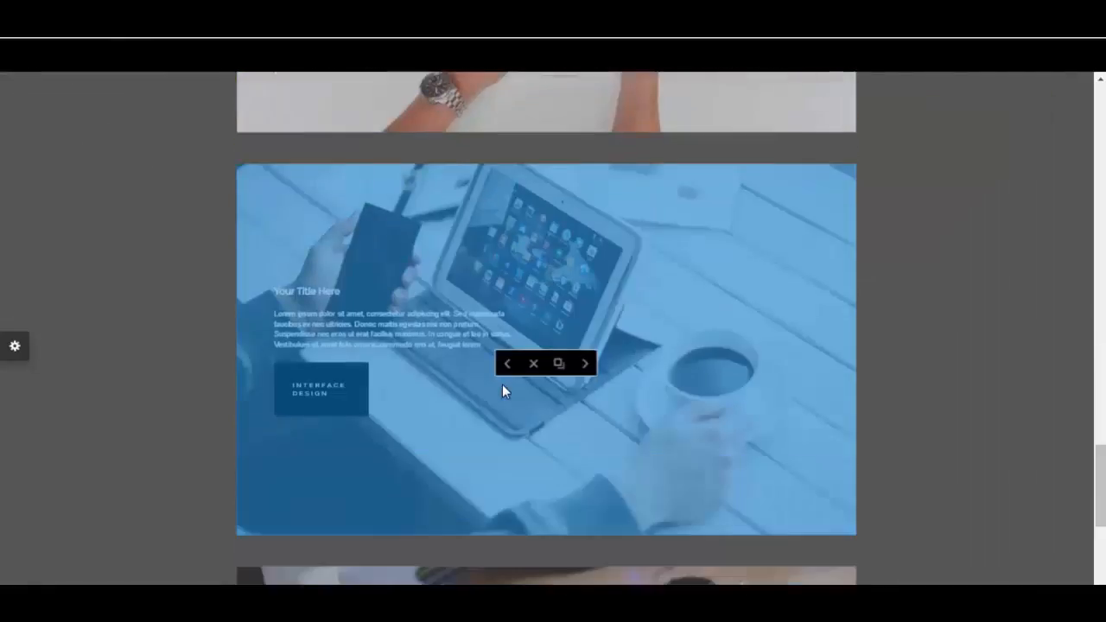
pyautogui.scroll(-4, 526, 400)
pyautogui.scroll(-1, 526, 388)
pyautogui.scroll(1, 537, 376)
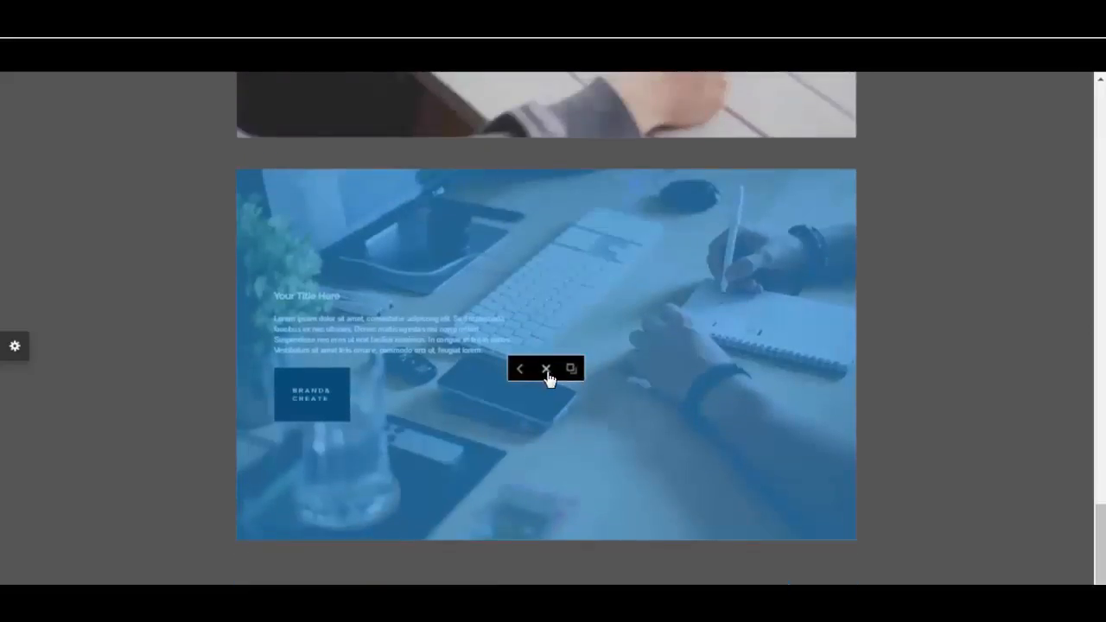
pyautogui.click(546, 372)
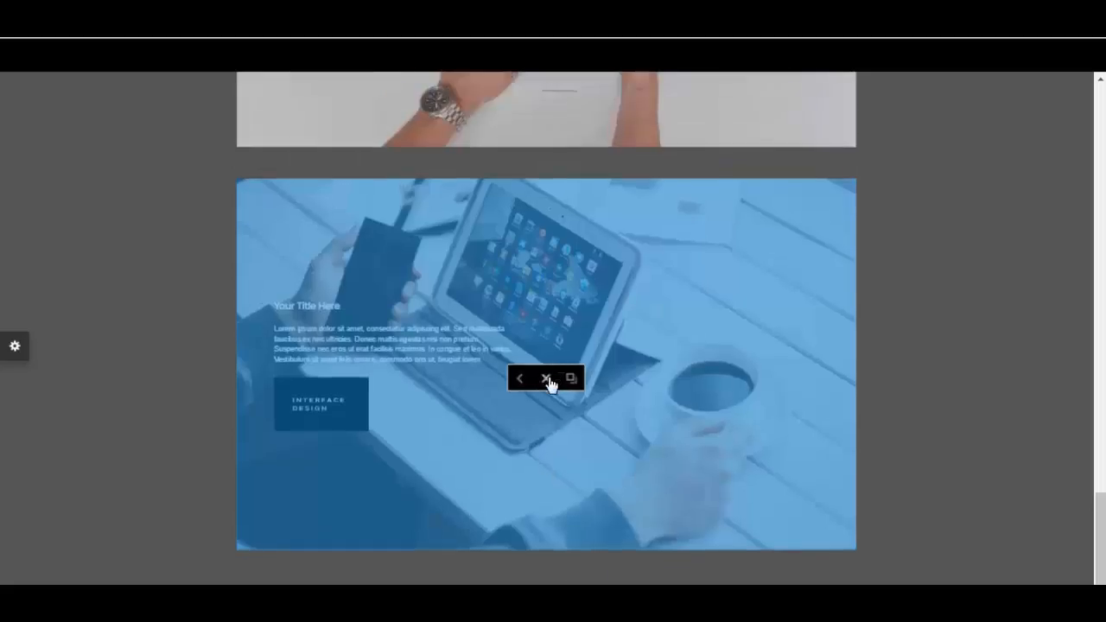
# Delete the Interface Design tile from the bonuses section and leave item management.
pyautogui.click(547, 382)
pyautogui.scroll(7, 602, 356)
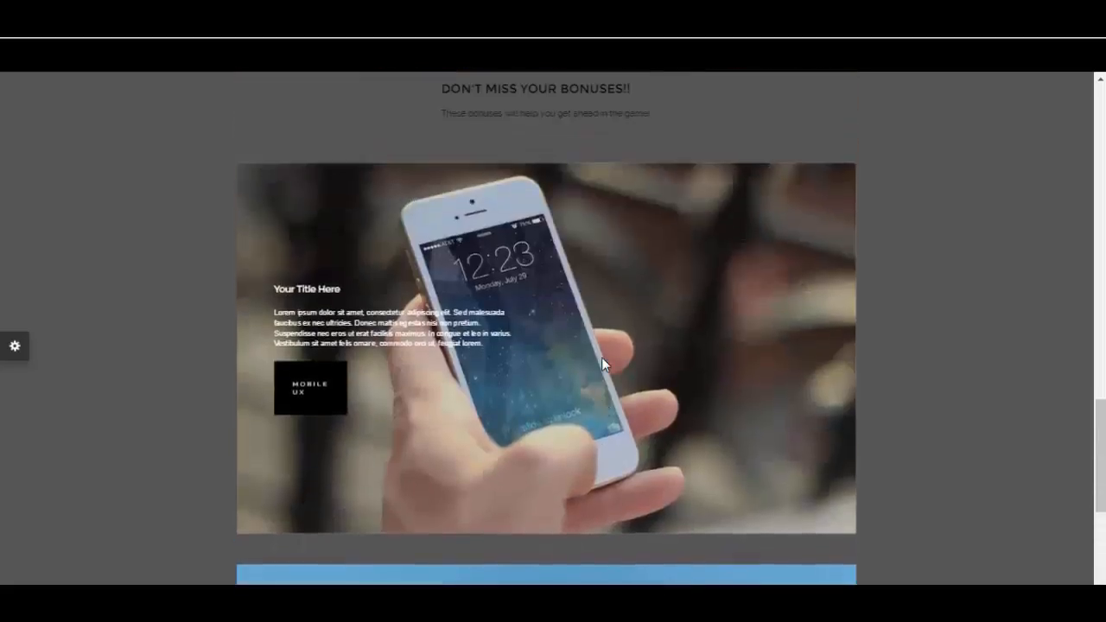
pyautogui.click(1062, 244)
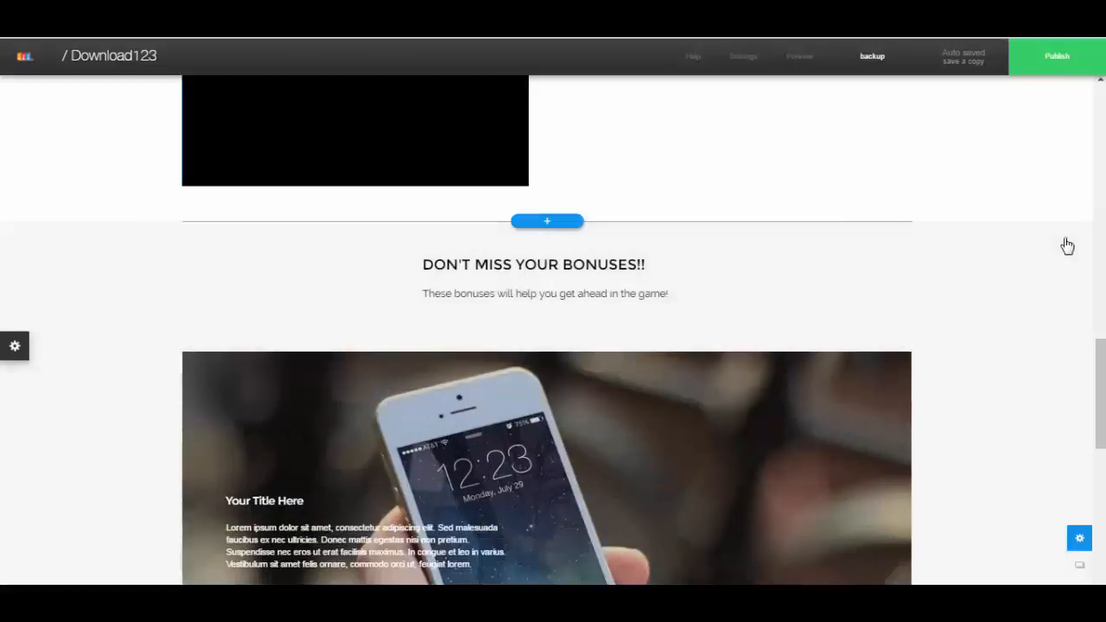
# Add a new link button to the phone-image bonus tile and remove its Mobile UX button.
pyautogui.scroll(-2, 892, 269)
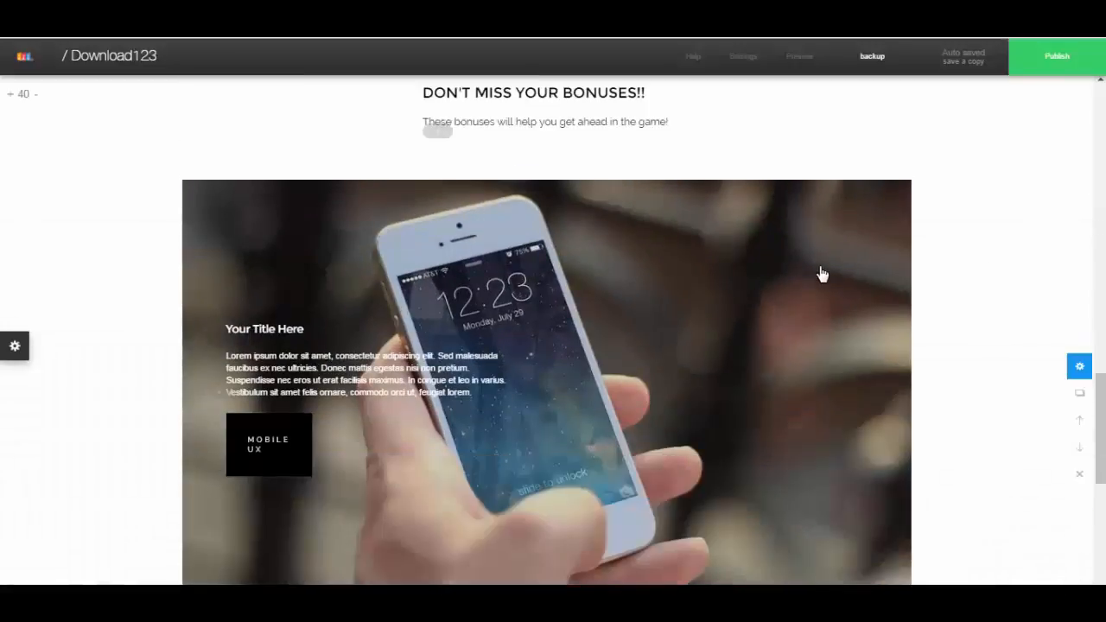
pyautogui.click(221, 394)
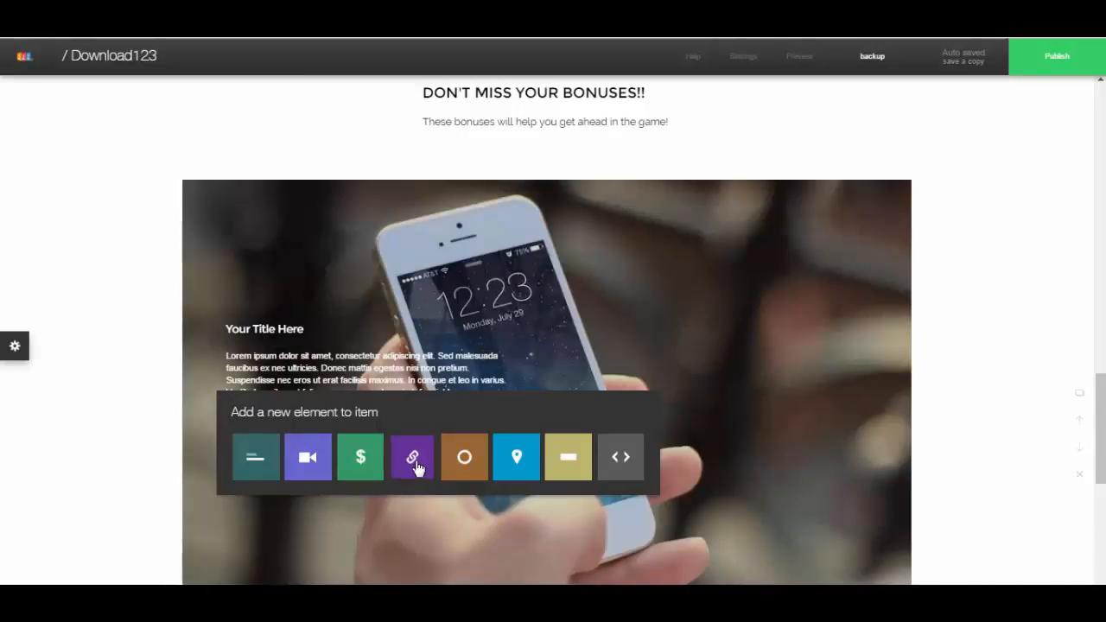
pyautogui.click(416, 464)
pyautogui.scroll(-2, 558, 313)
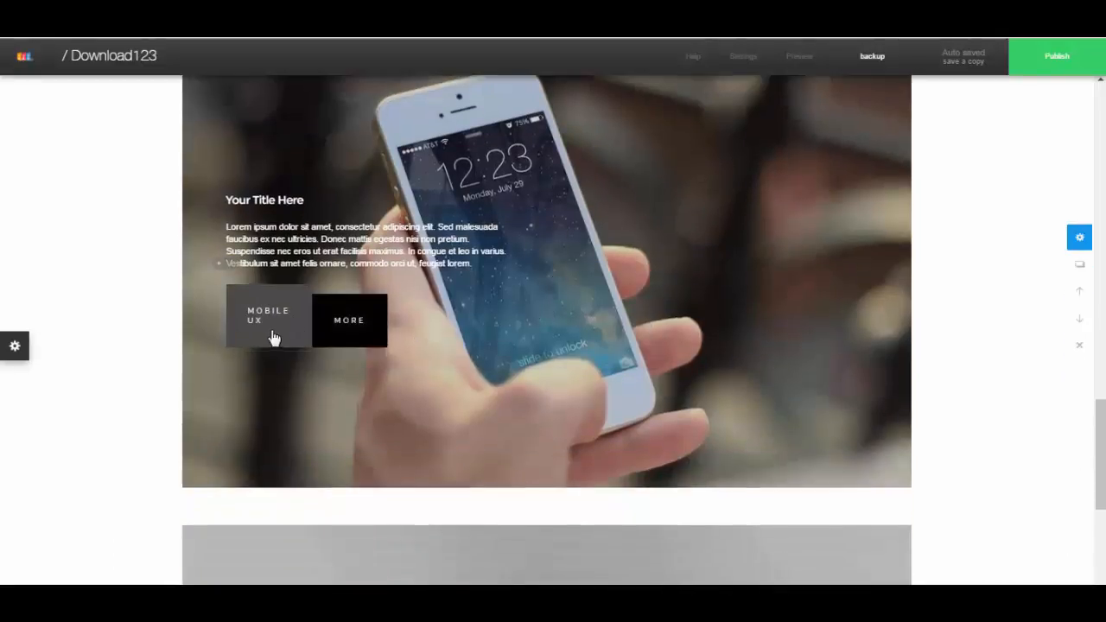
pyautogui.click(280, 331)
pyautogui.moveTo(280, 482)
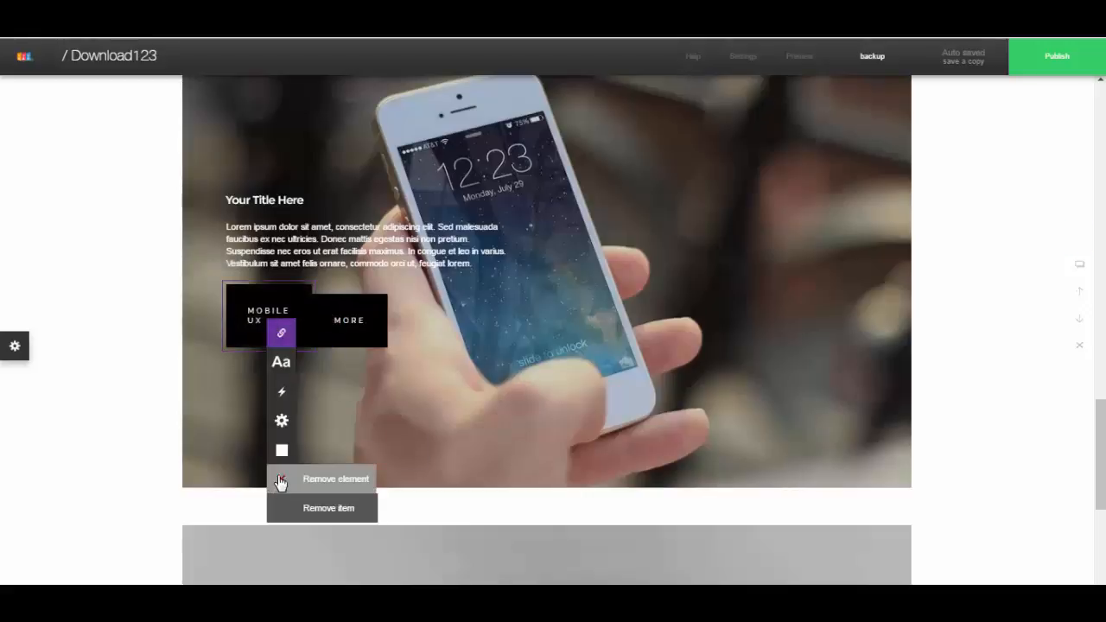
pyautogui.click(336, 479)
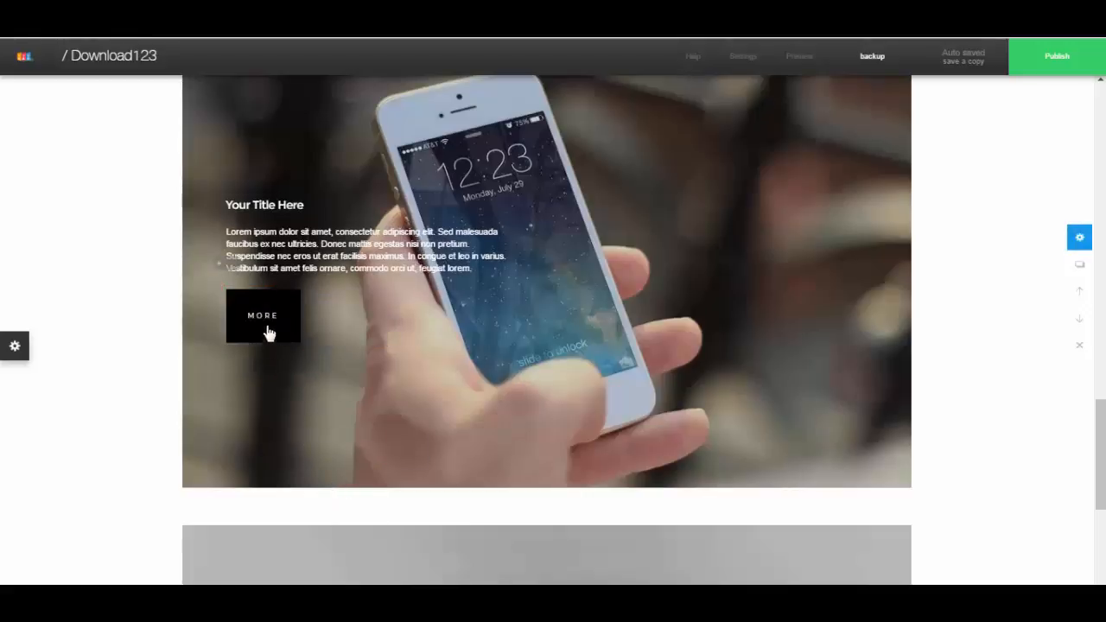
# Open the button style of the phone tile's More button and set its idle background to light blue.
pyautogui.click(268, 330)
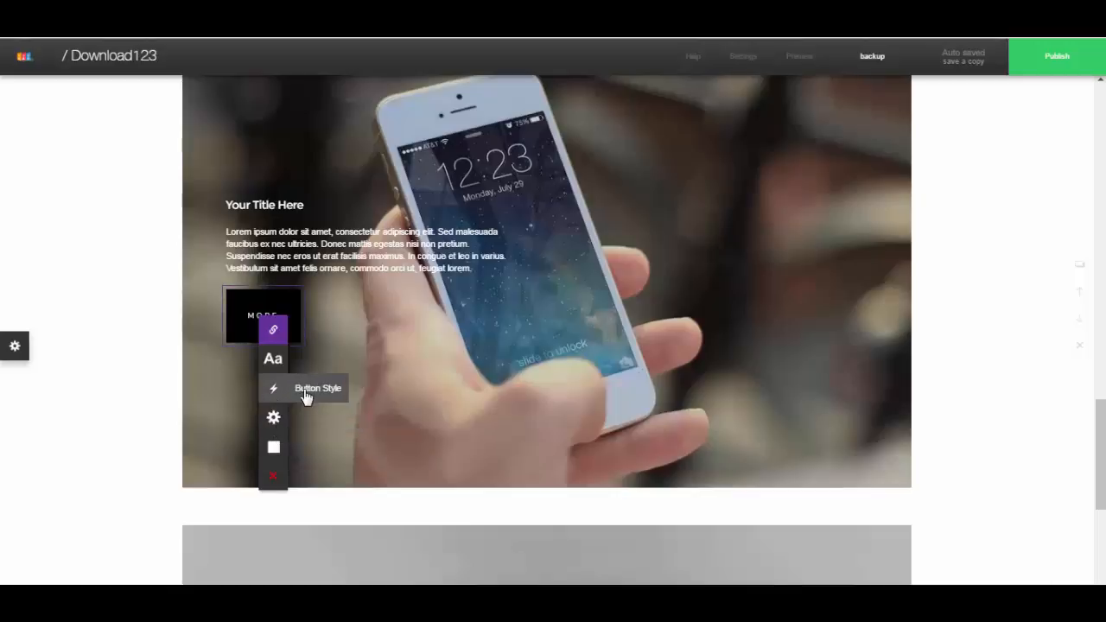
pyautogui.click(304, 397)
pyautogui.moveTo(894, 216); pyautogui.dragTo(804, 133)
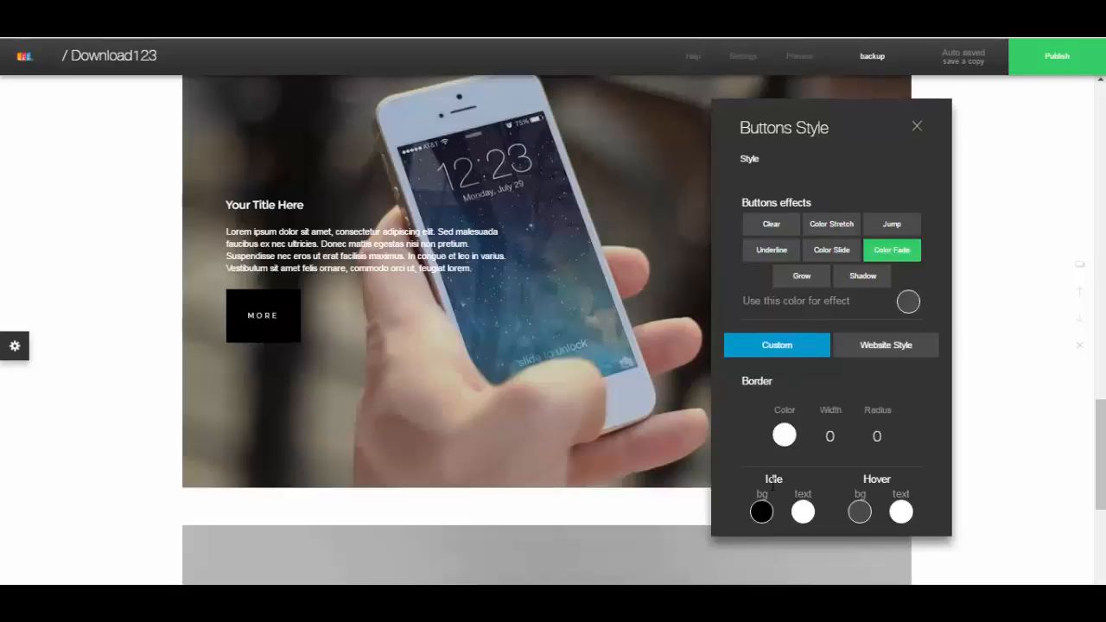
pyautogui.click(761, 512)
pyautogui.click(816, 468)
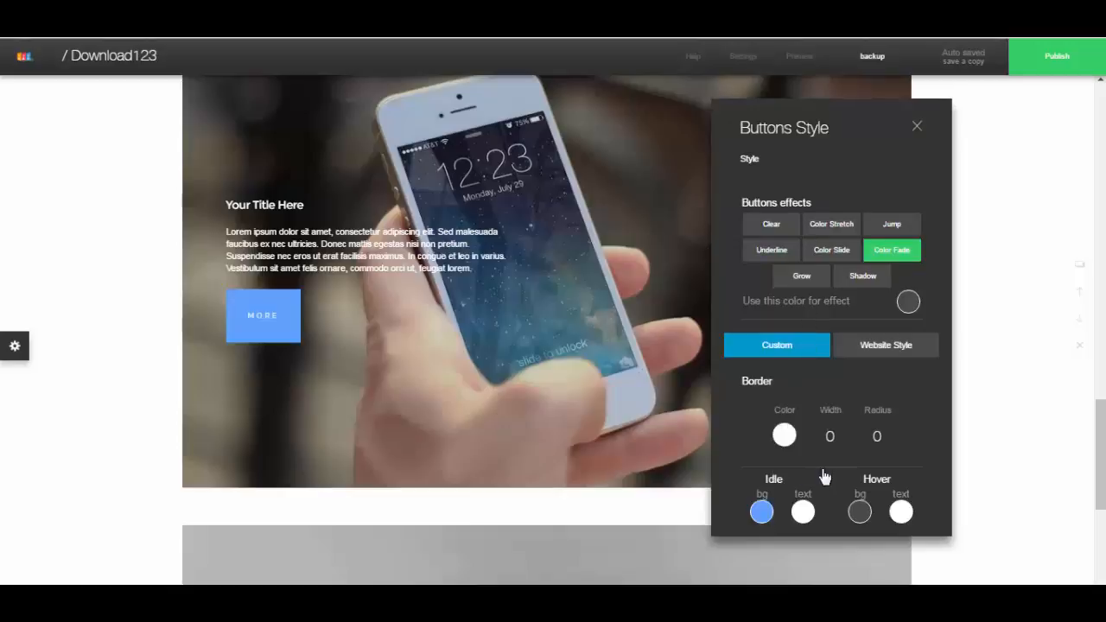
# Set the button's hover background to the custom dark blue rgb(32, 55, 177).
pyautogui.click(860, 513)
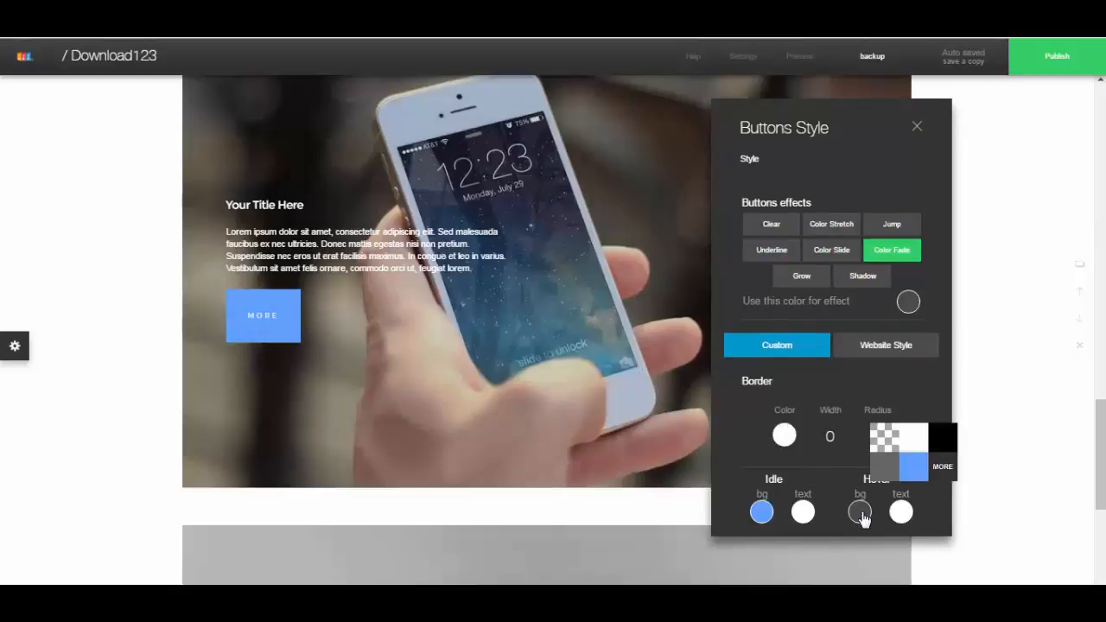
pyautogui.click(942, 468)
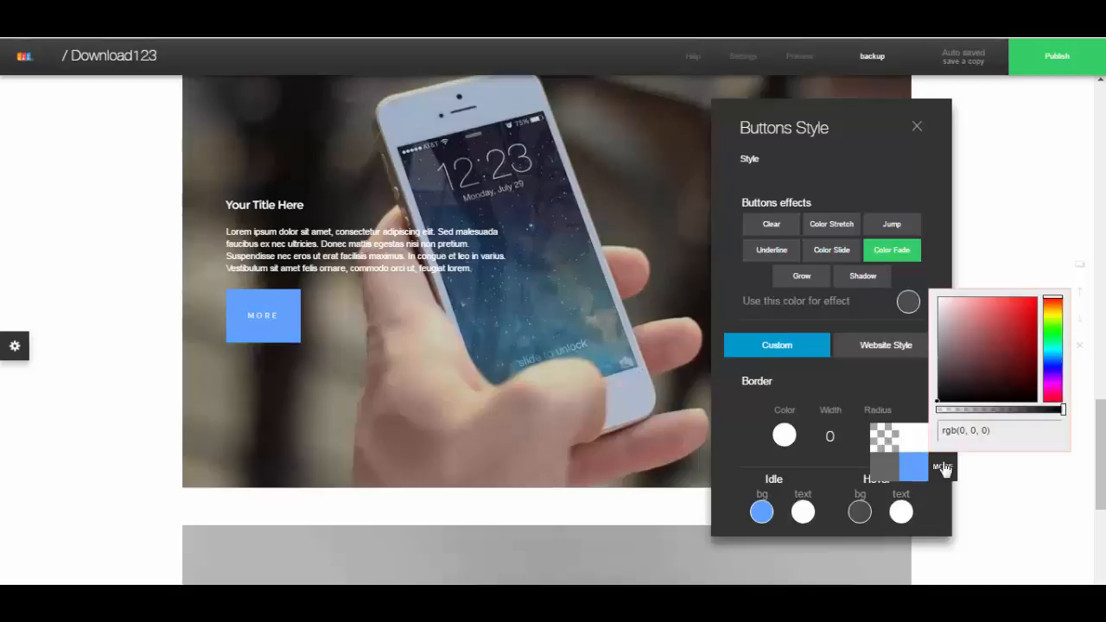
pyautogui.click(1054, 366)
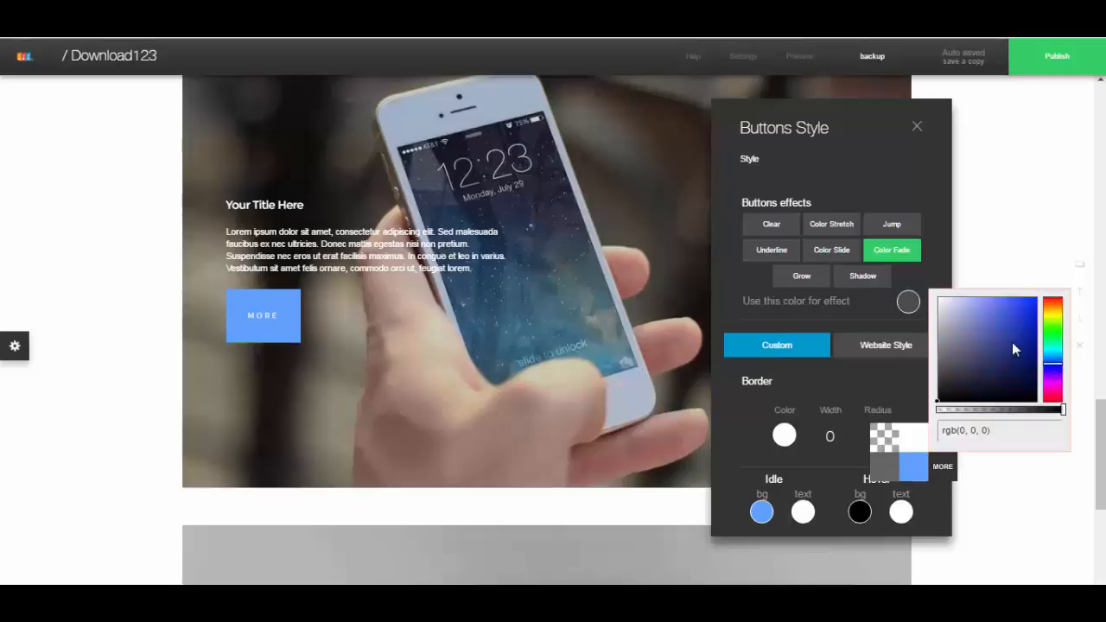
pyautogui.click(1018, 331)
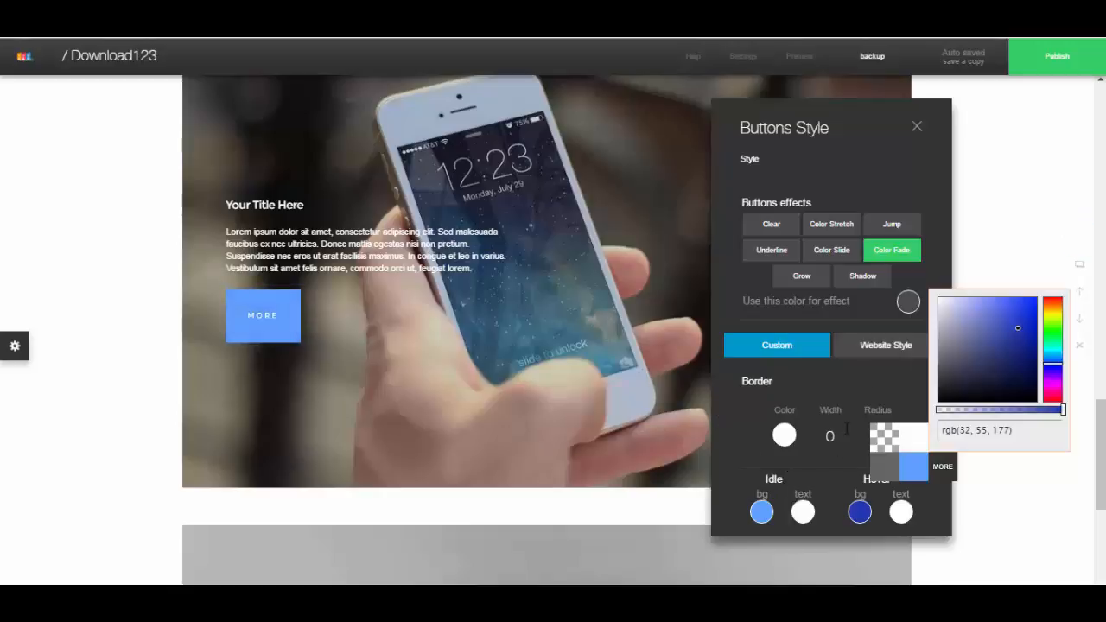
# Set the button's effect color to the same dark blue, choose the Grow effect, and close the style settings.
pyautogui.click(908, 303)
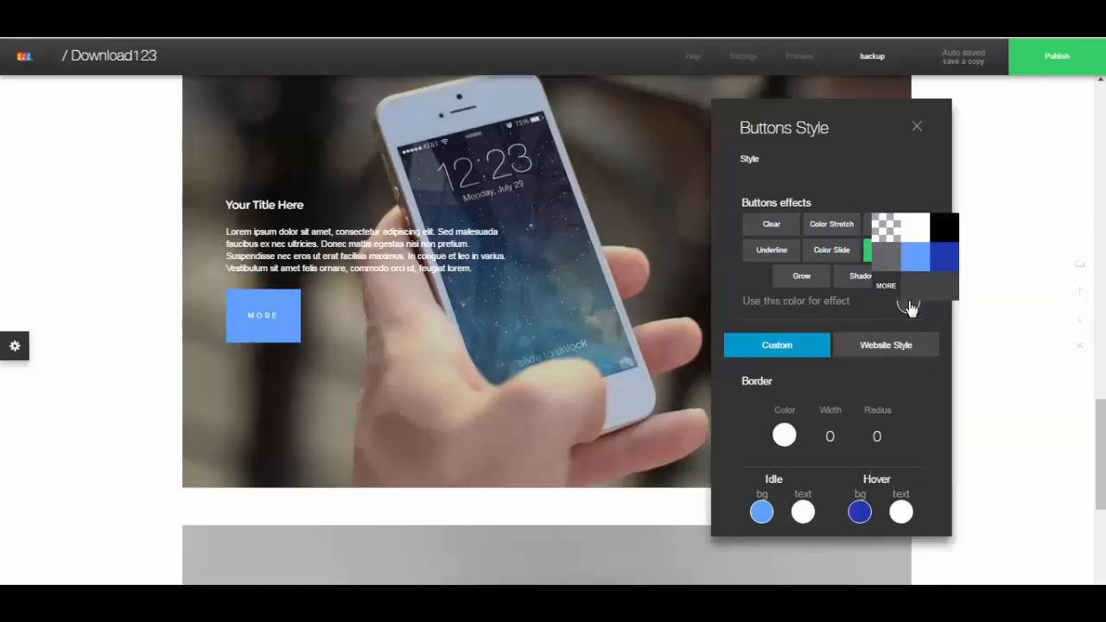
pyautogui.click(948, 257)
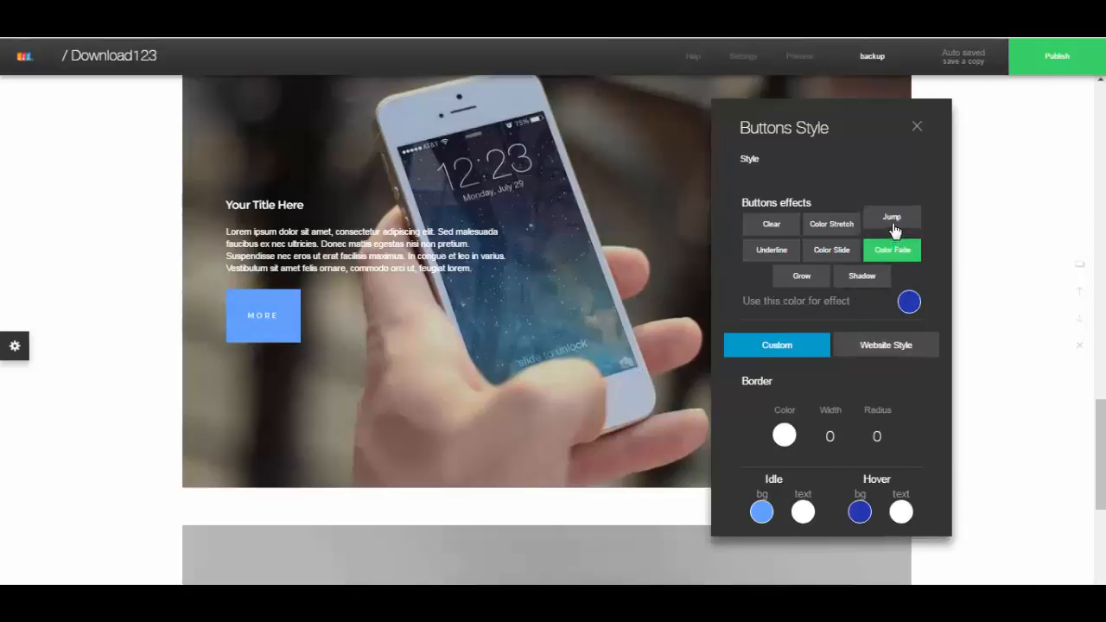
pyautogui.click(804, 276)
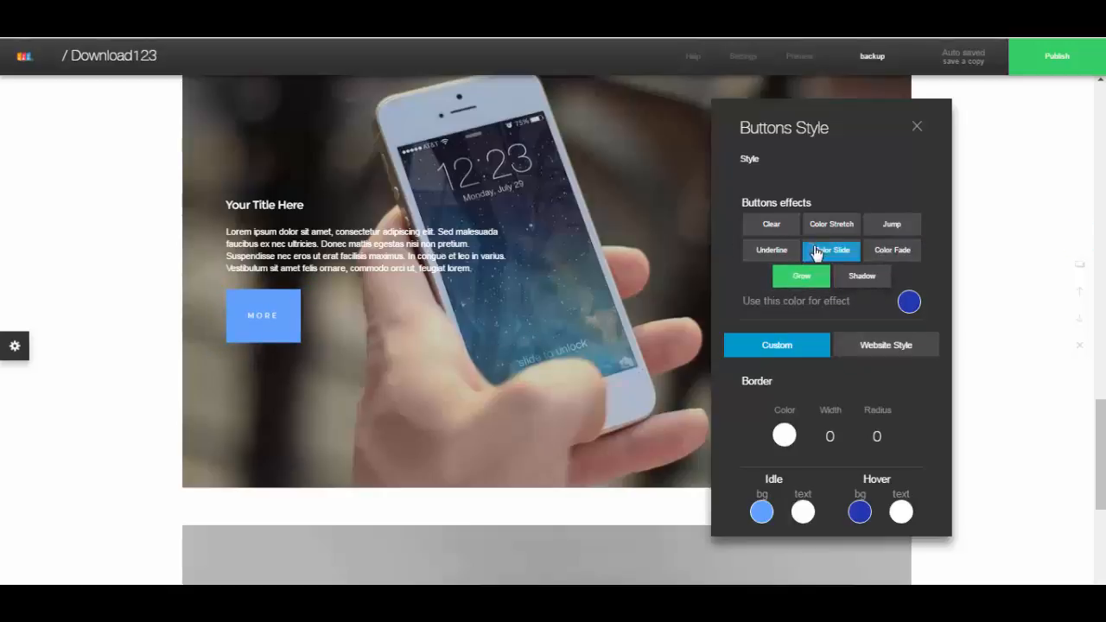
pyautogui.click(917, 129)
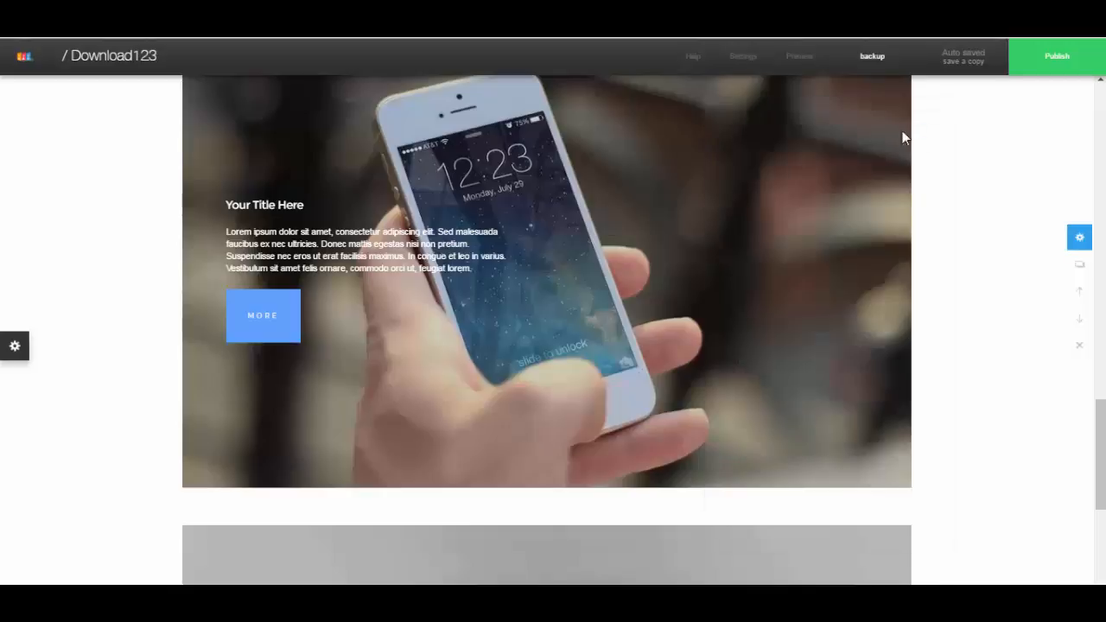
# Replace the More button's label with "DOWNLOAD YOUR BONUS NOW!".
pyautogui.click(273, 327)
pyautogui.click(316, 357)
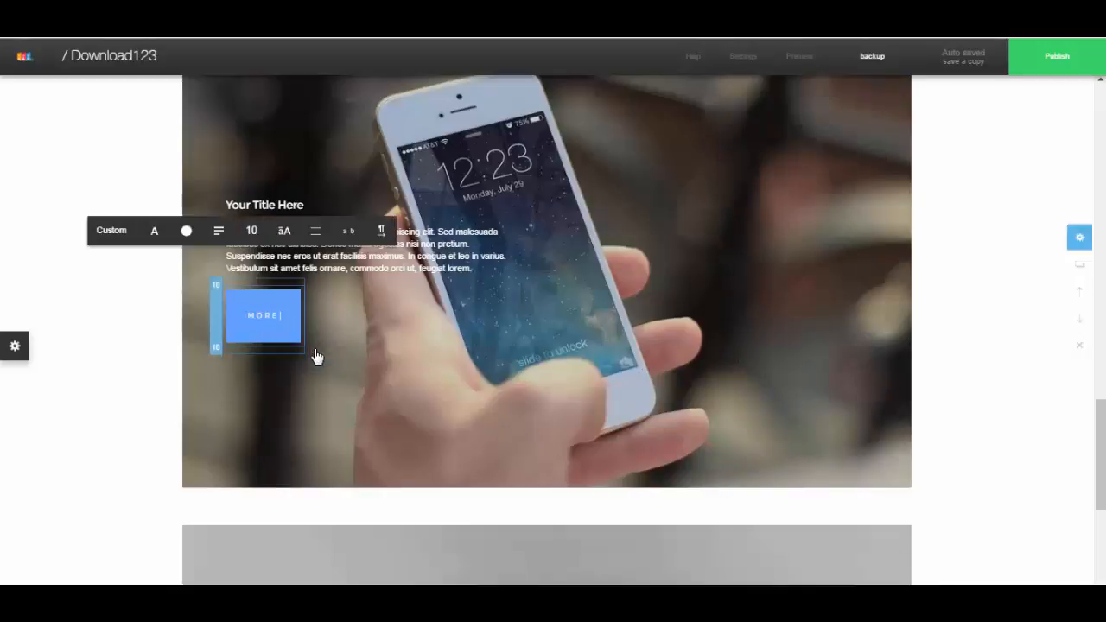
pyautogui.press('BackSpace')
pyautogui.press('BackSpace')
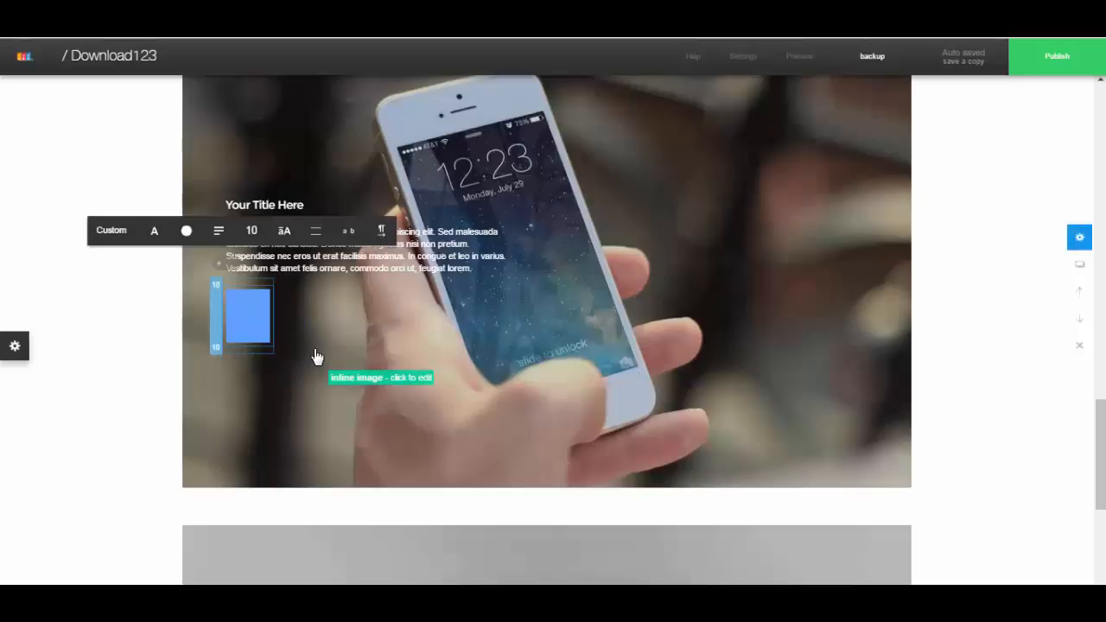
pyautogui.write('DOWNLOAD')
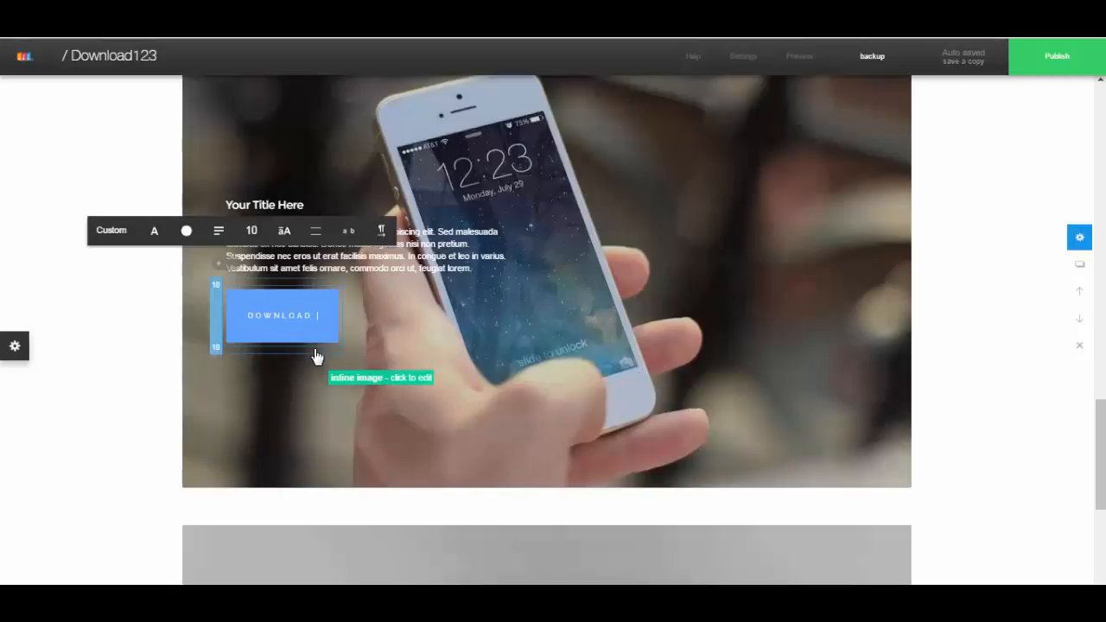
pyautogui.write(' YOUR BONUS N')
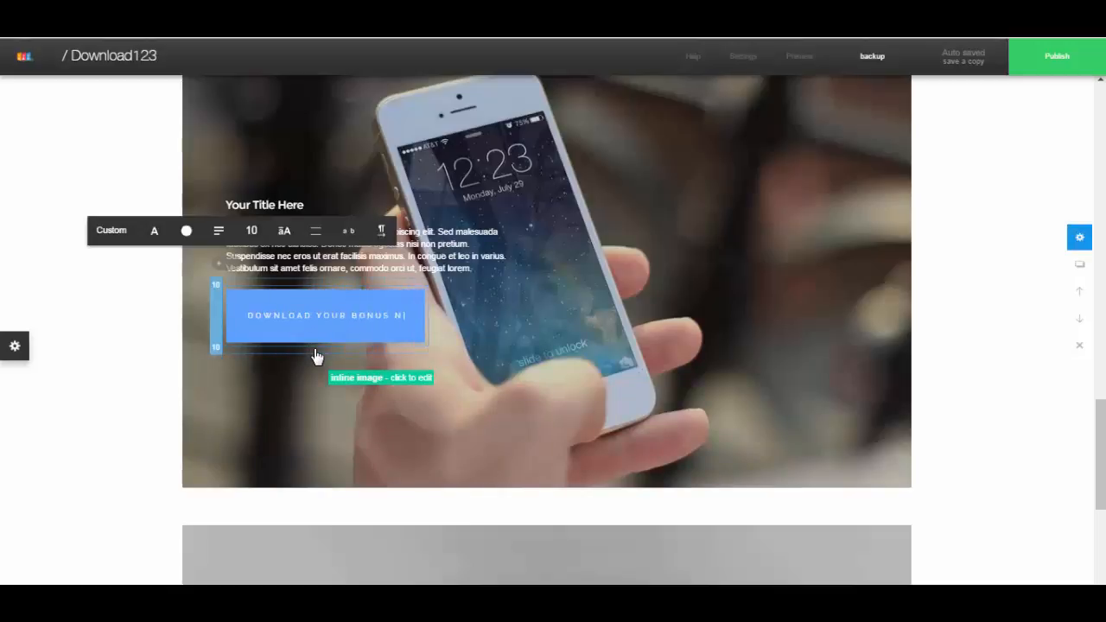
pyautogui.write('OW!')
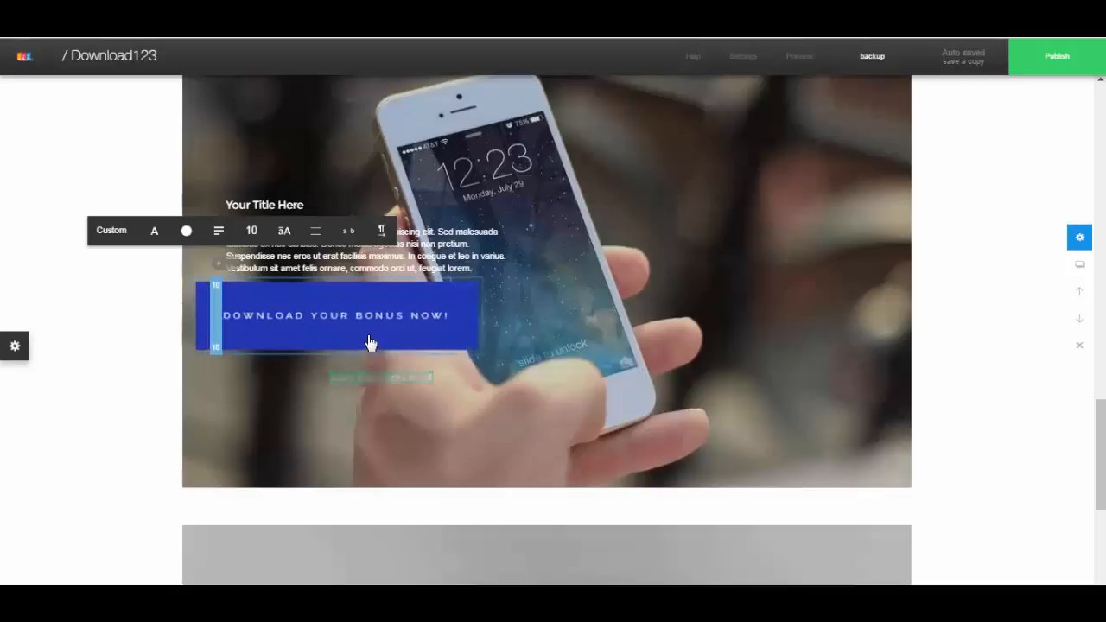
pyautogui.click(411, 395)
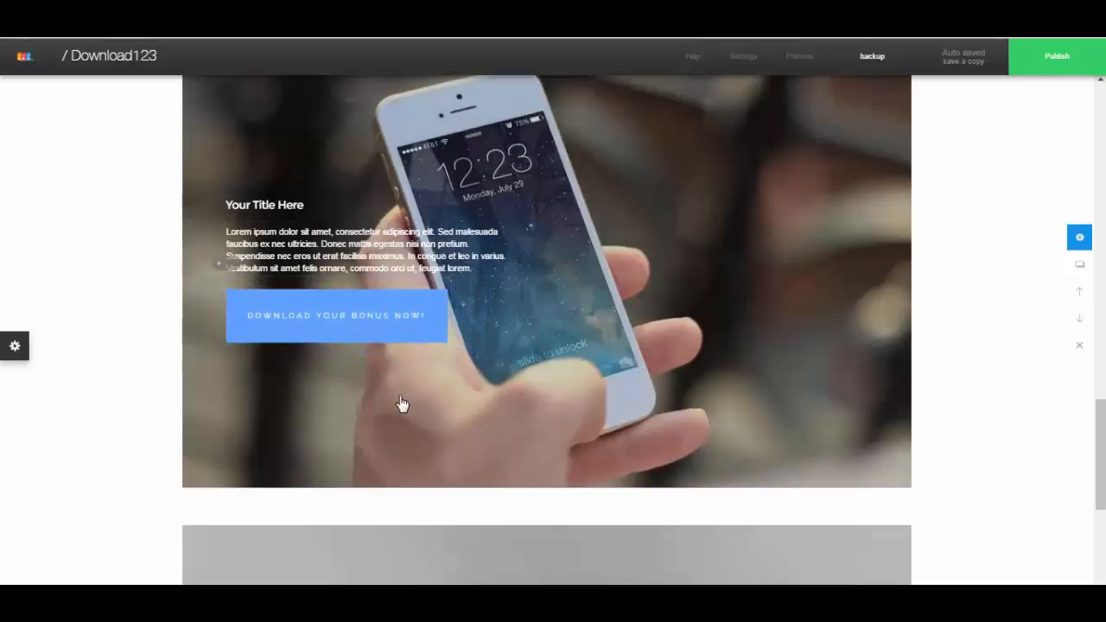
pyautogui.click(361, 320)
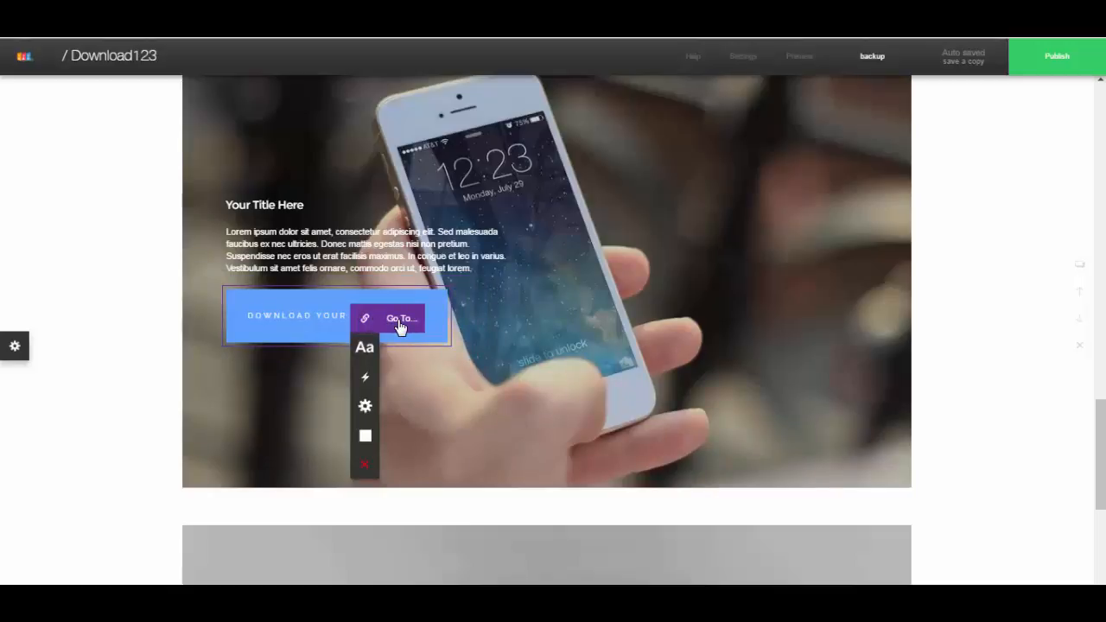
pyautogui.click(400, 319)
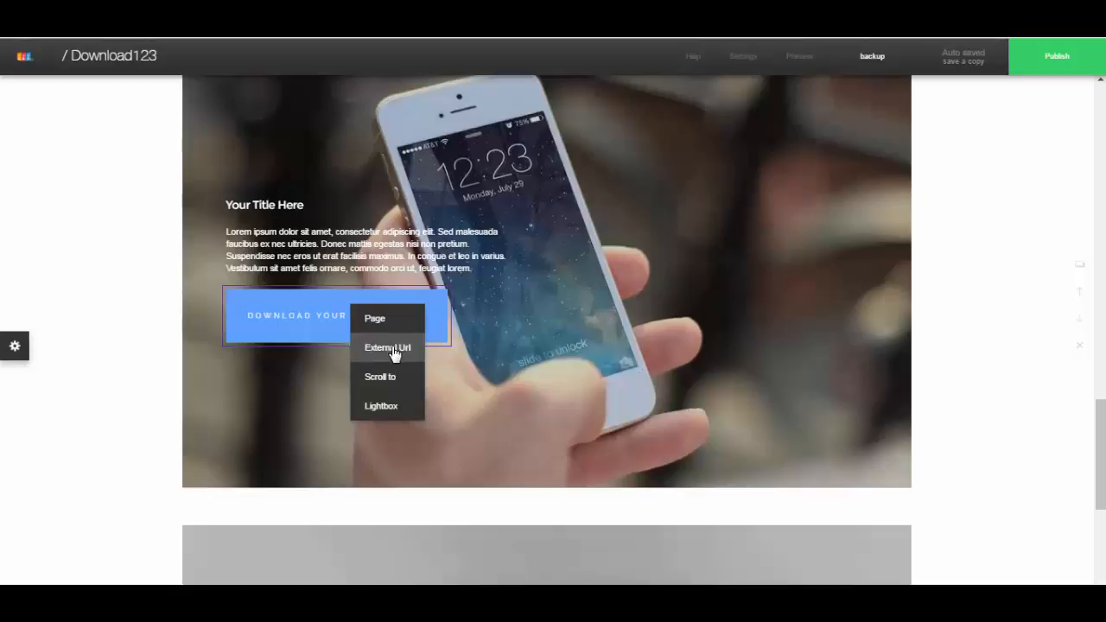
pyautogui.click(575, 396)
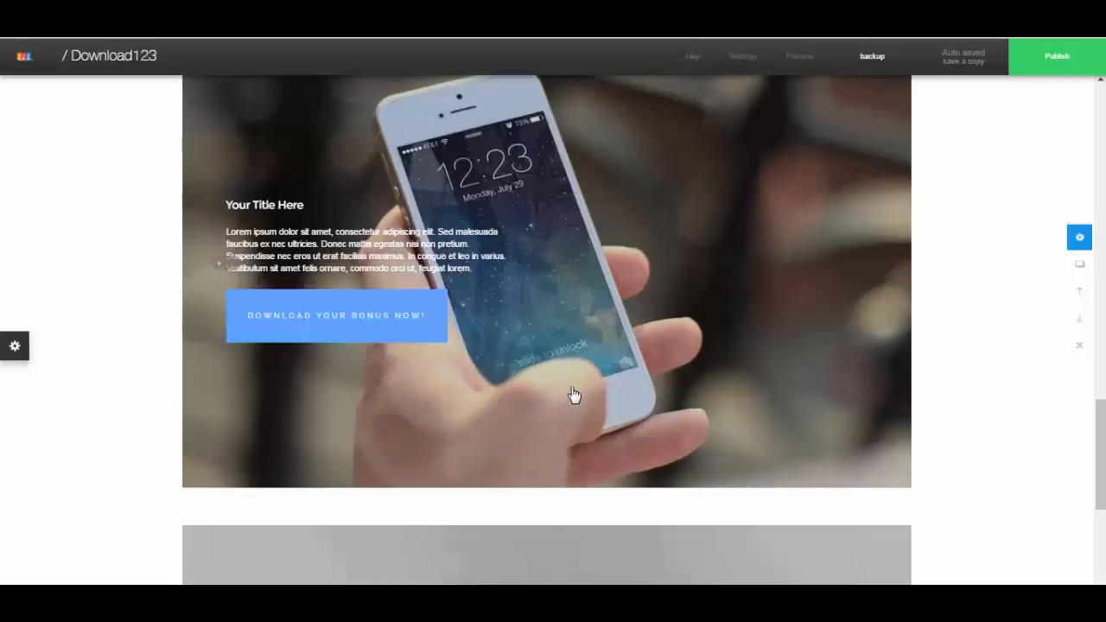
# Open the External Url link setting of the Download Your Bonus Now! button and leave it without entering an address.
pyautogui.click(388, 326)
pyautogui.click(427, 326)
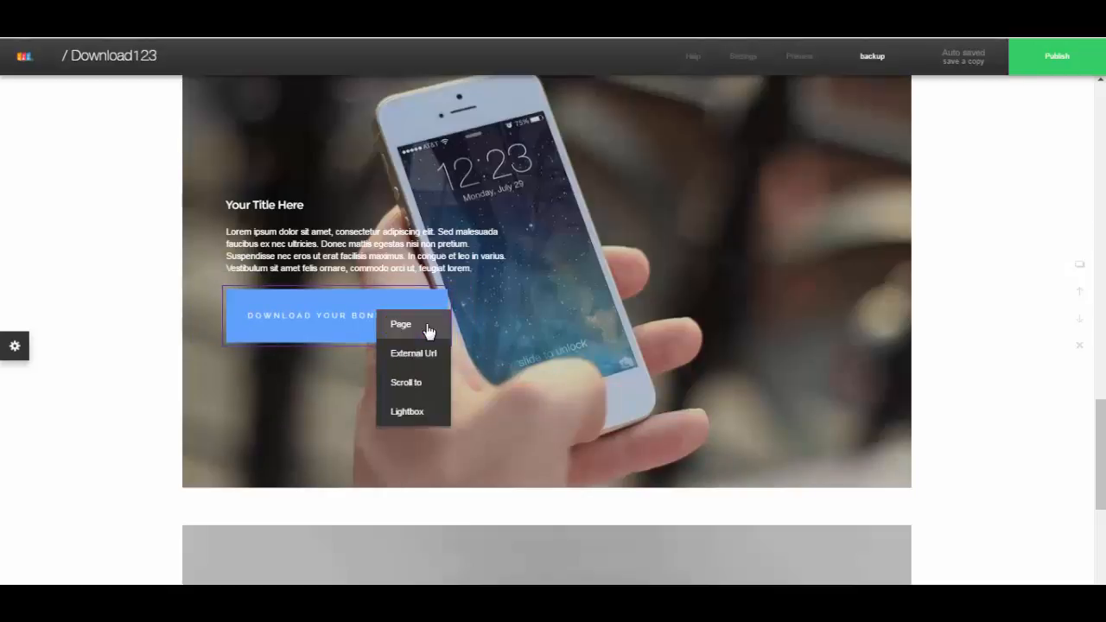
pyautogui.click(421, 353)
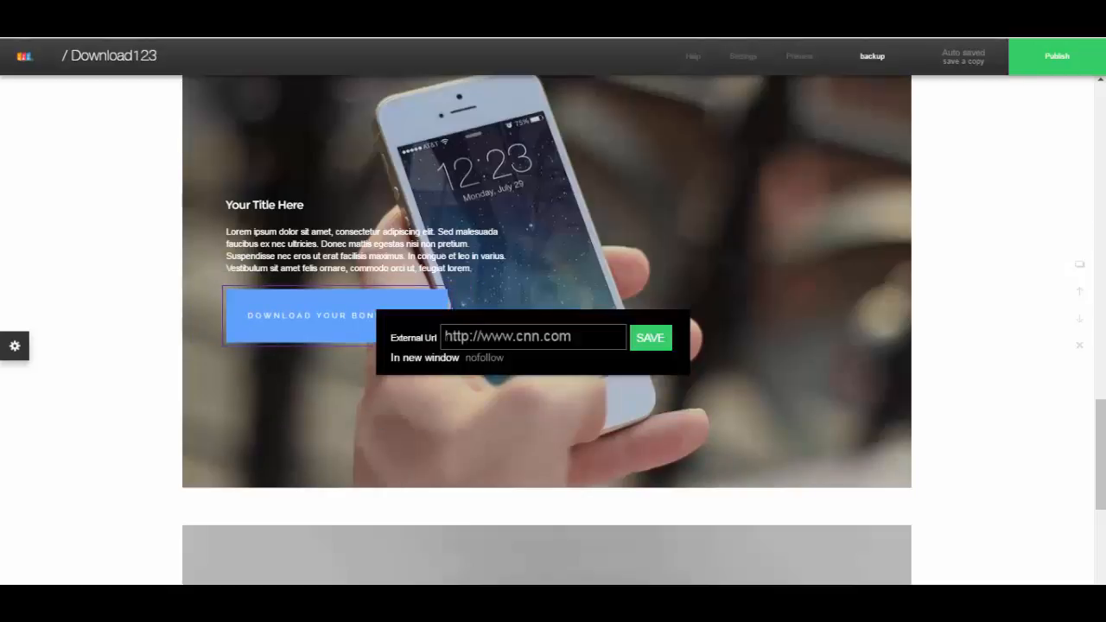
pyautogui.click(446, 337)
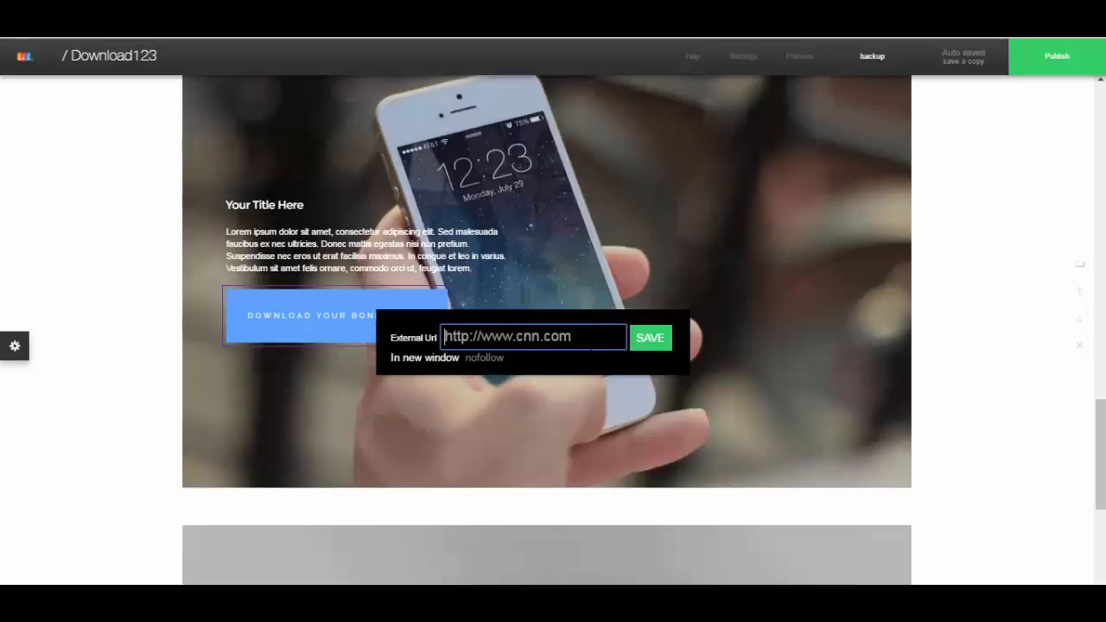
pyautogui.click(655, 340)
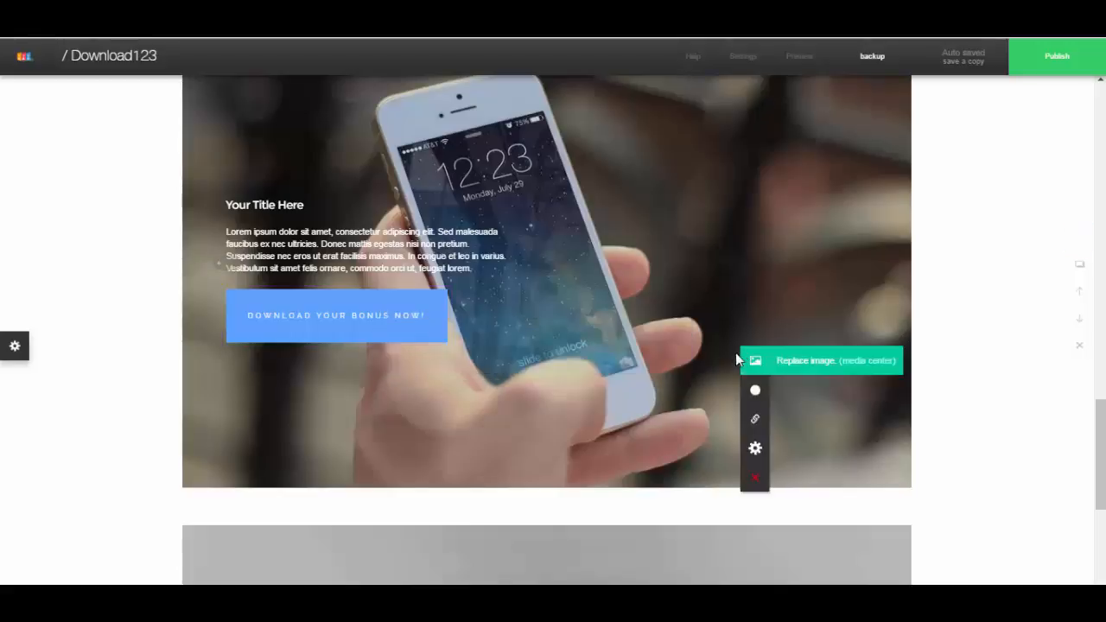
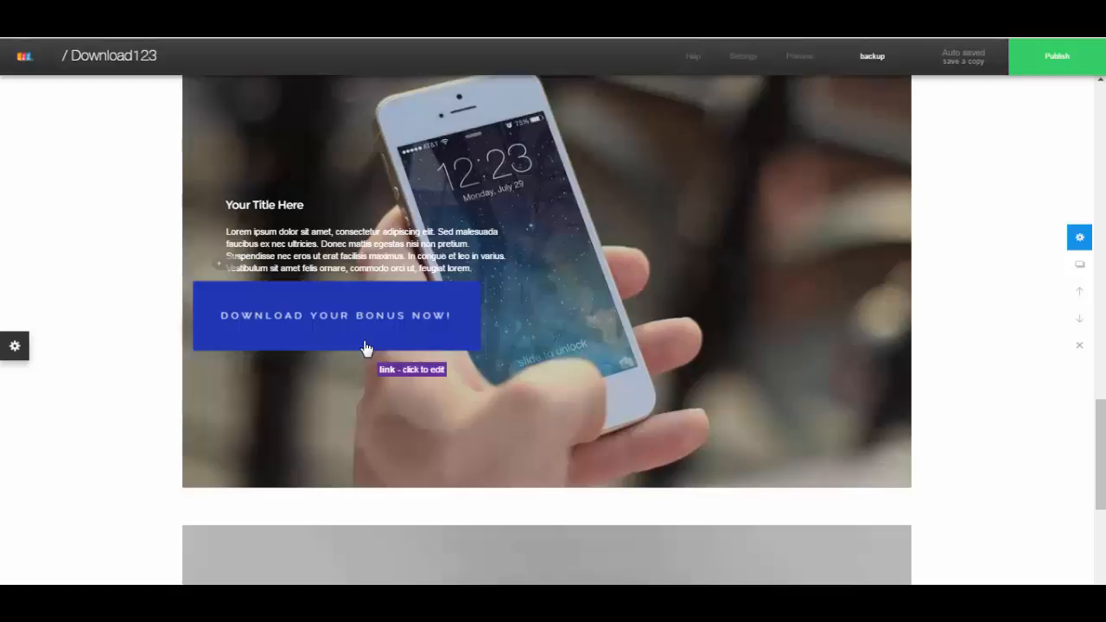
pyautogui.click(365, 348)
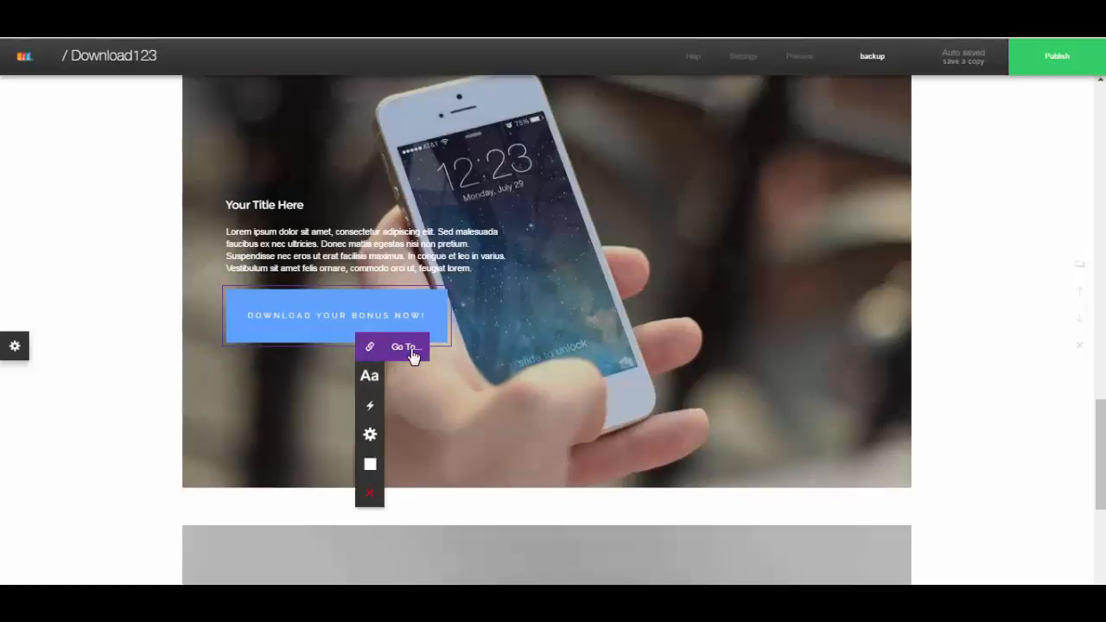
pyautogui.scroll(-5, 605, 355)
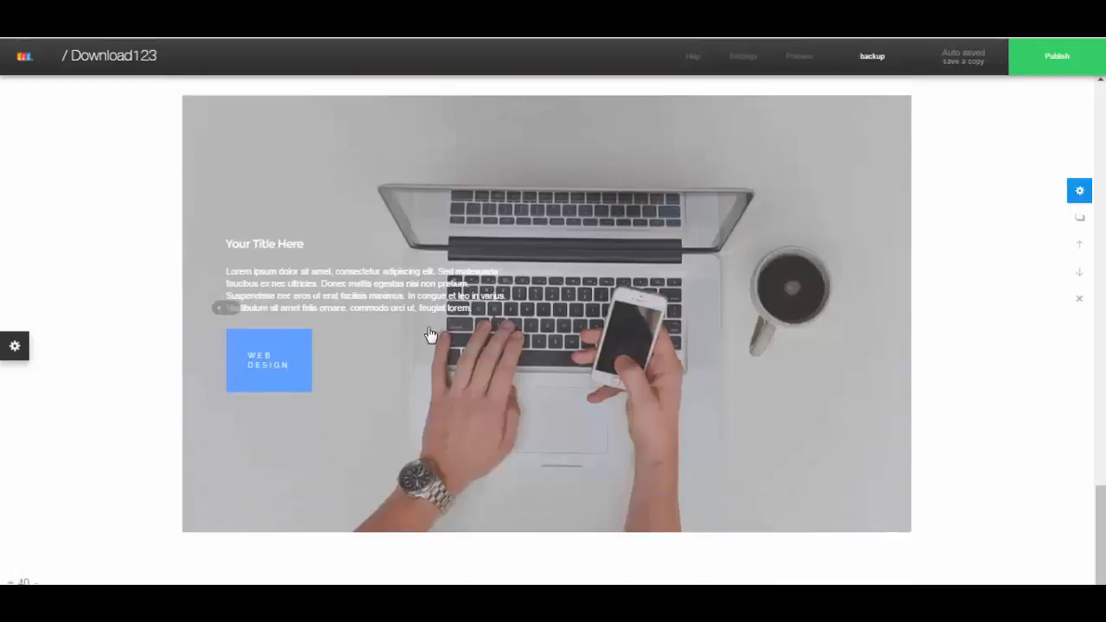
pyautogui.scroll(5, 429, 336)
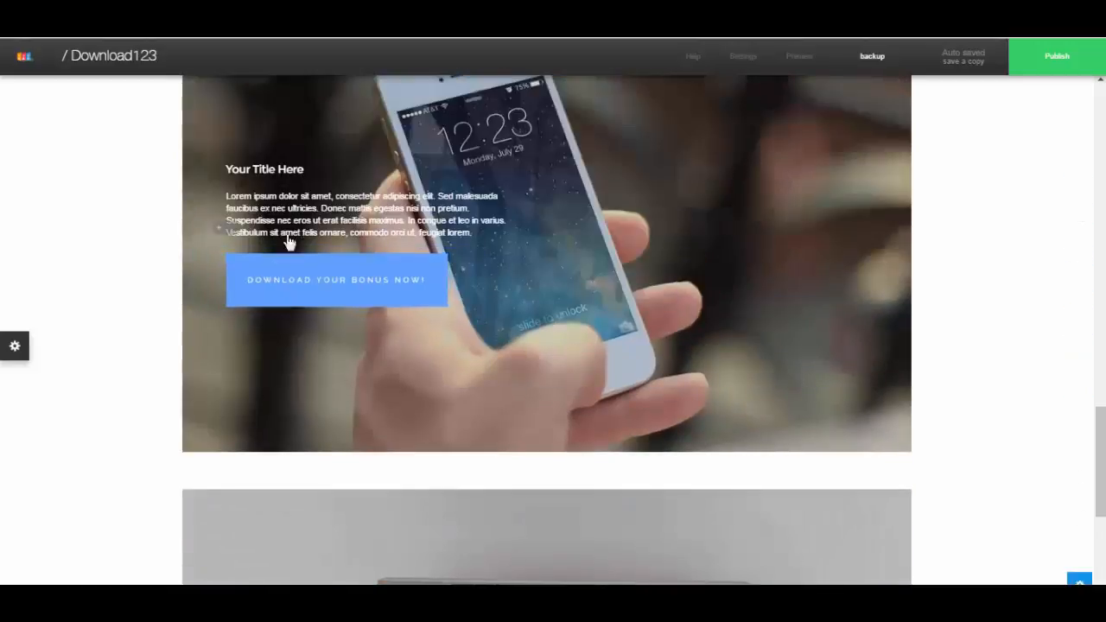
# Set the font size of the phone bonus tile's title to 36.
pyautogui.scroll(-1, 381, 313)
pyautogui.scroll(-4, 381, 313)
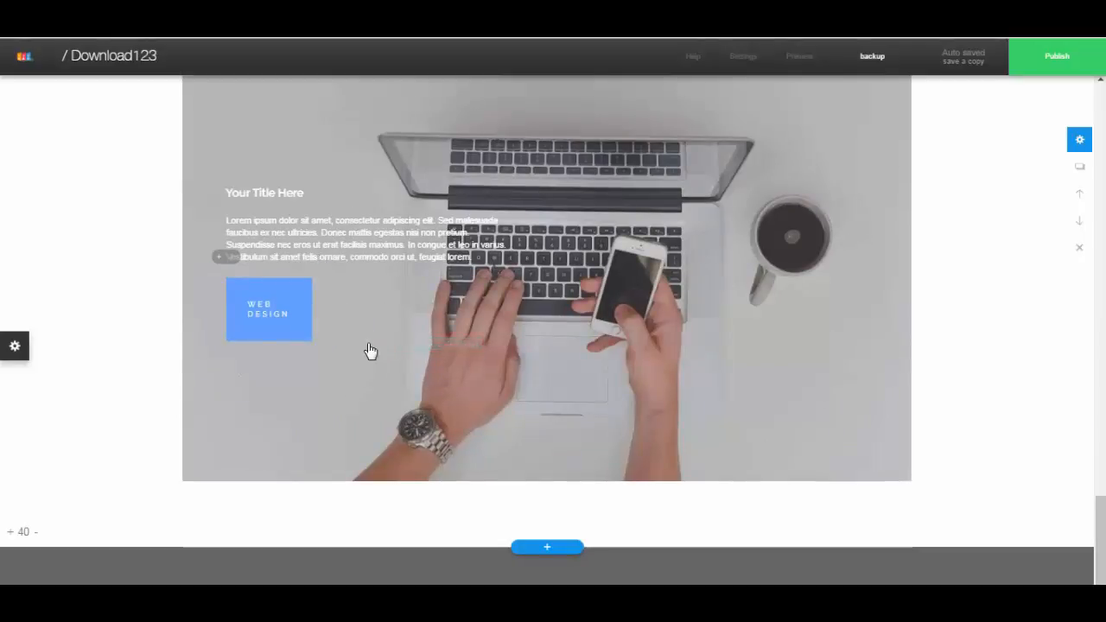
pyautogui.scroll(2, 368, 335)
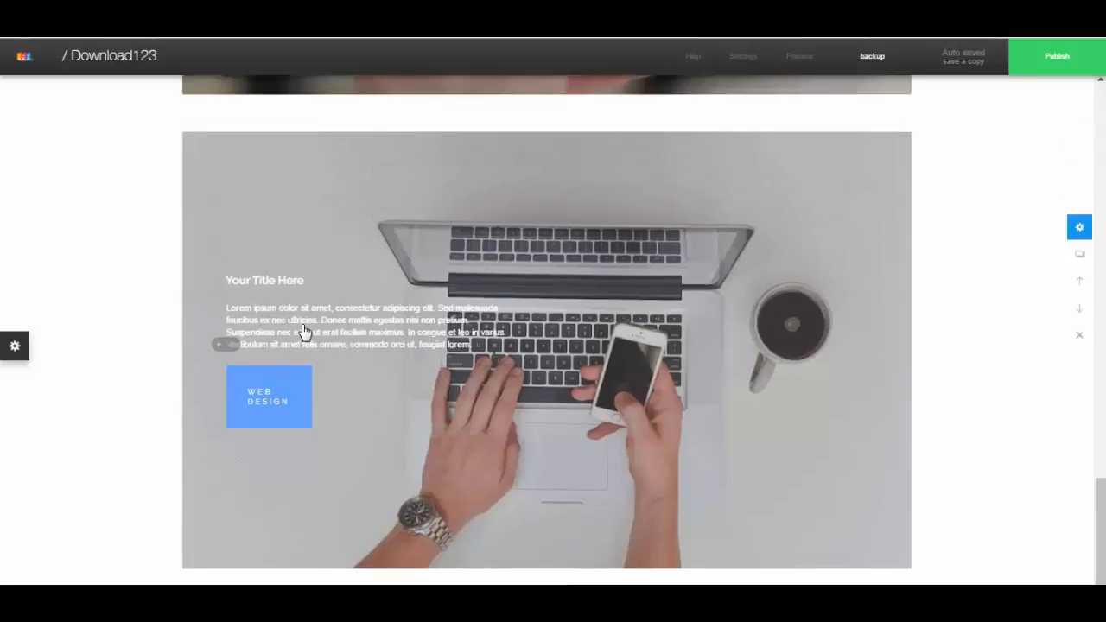
pyautogui.scroll(6, 301, 311)
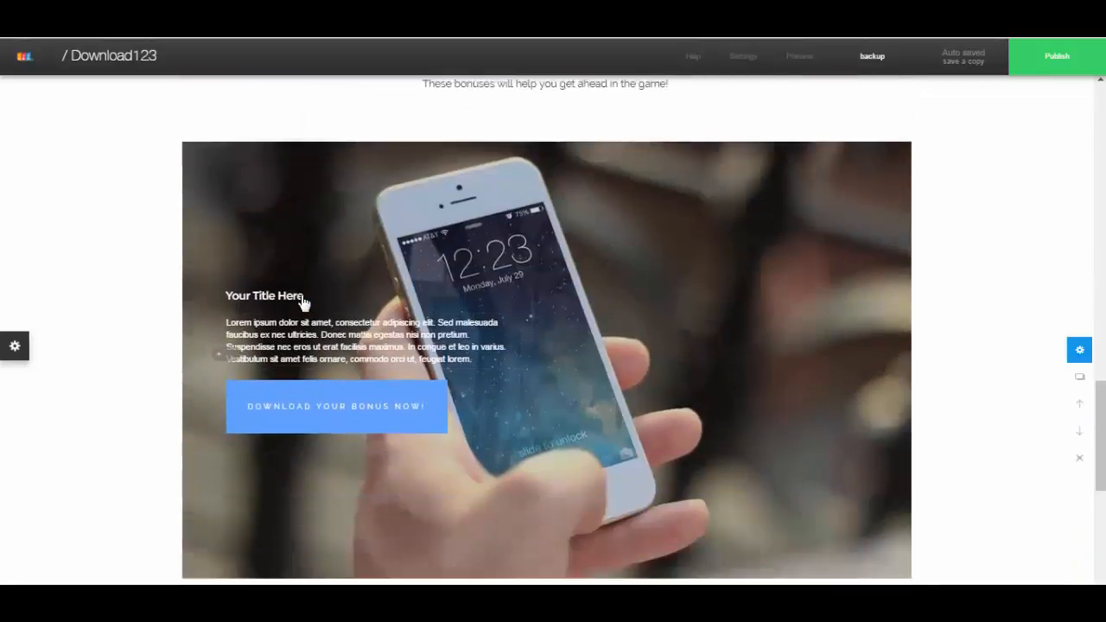
pyautogui.scroll(-1, 293, 277)
pyautogui.click(282, 258)
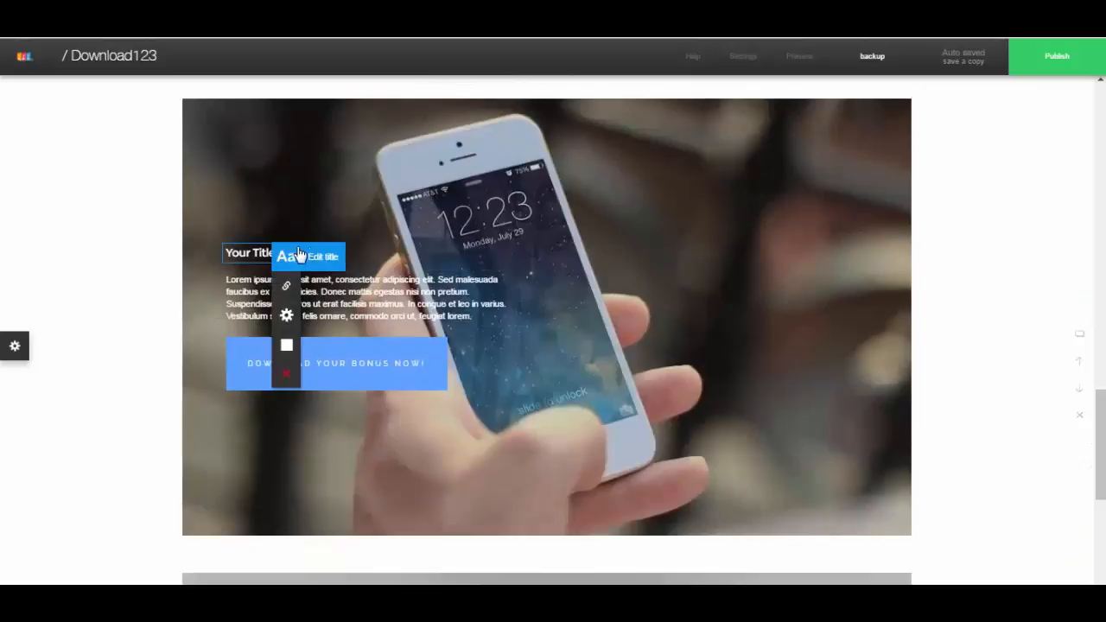
pyautogui.click(320, 255)
pyautogui.click(273, 206)
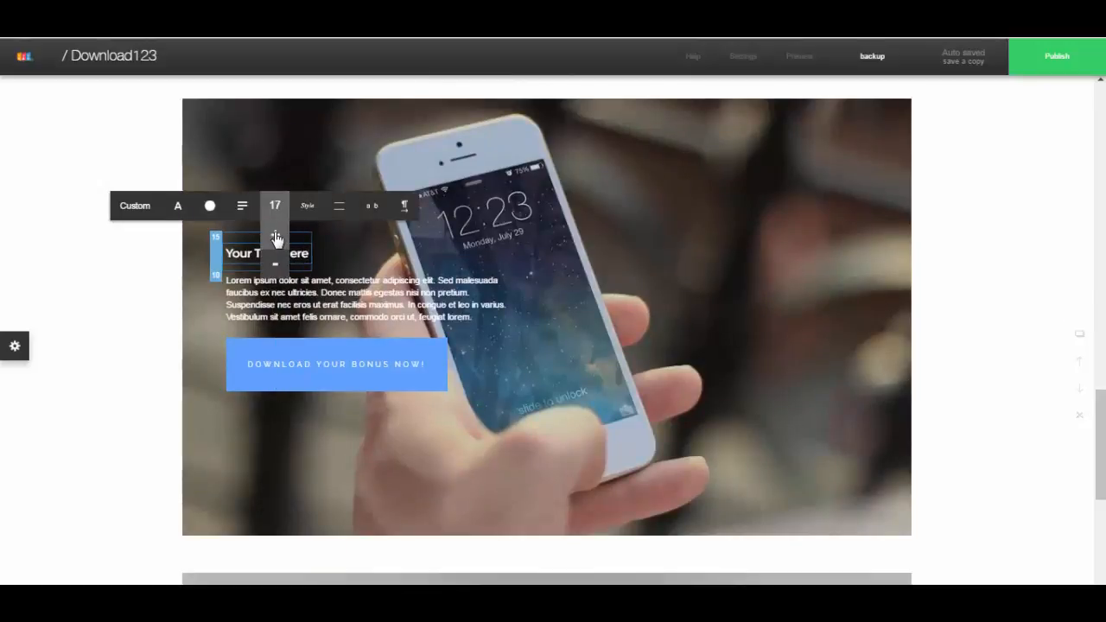
pyautogui.click(276, 238)
pyautogui.click(275, 238)
pyautogui.click(275, 237)
pyautogui.click(276, 237)
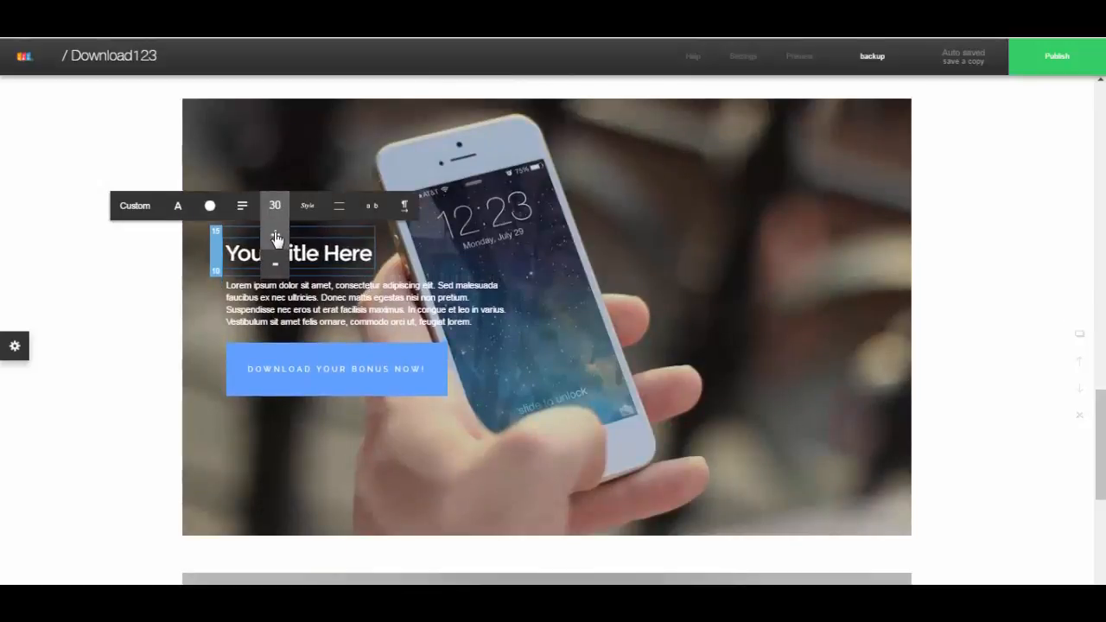
pyautogui.click(276, 237)
pyautogui.click(275, 237)
pyautogui.click(276, 238)
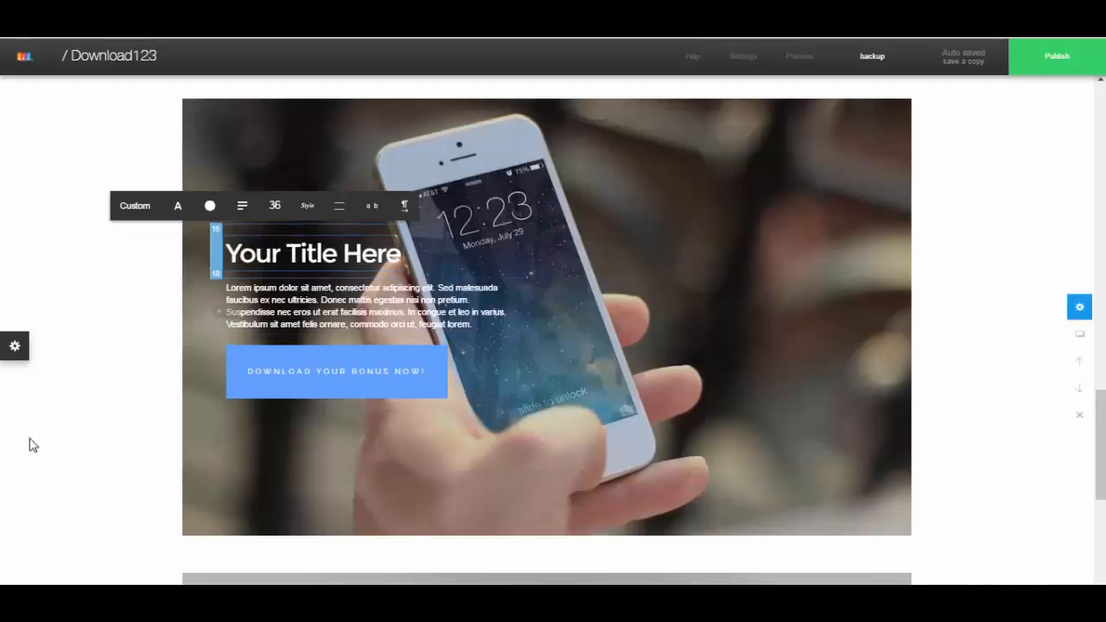
# Raise the font size of the Download Your Bonus Now! button label to 26.
pyautogui.scroll(-4, 114, 410)
pyautogui.scroll(-2, 294, 397)
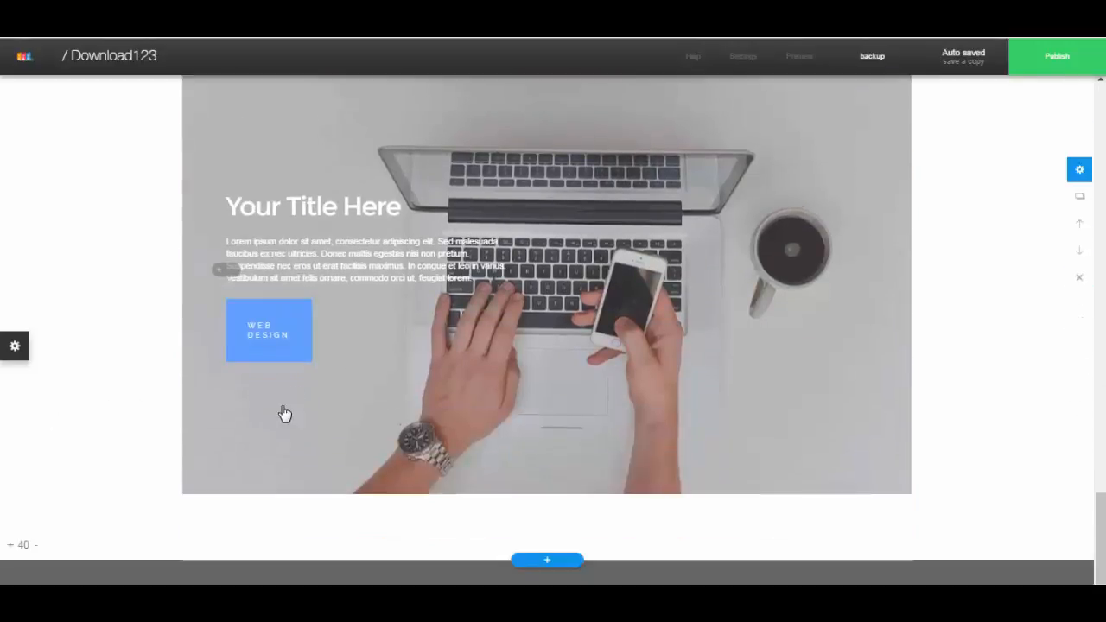
pyautogui.scroll(6, 282, 419)
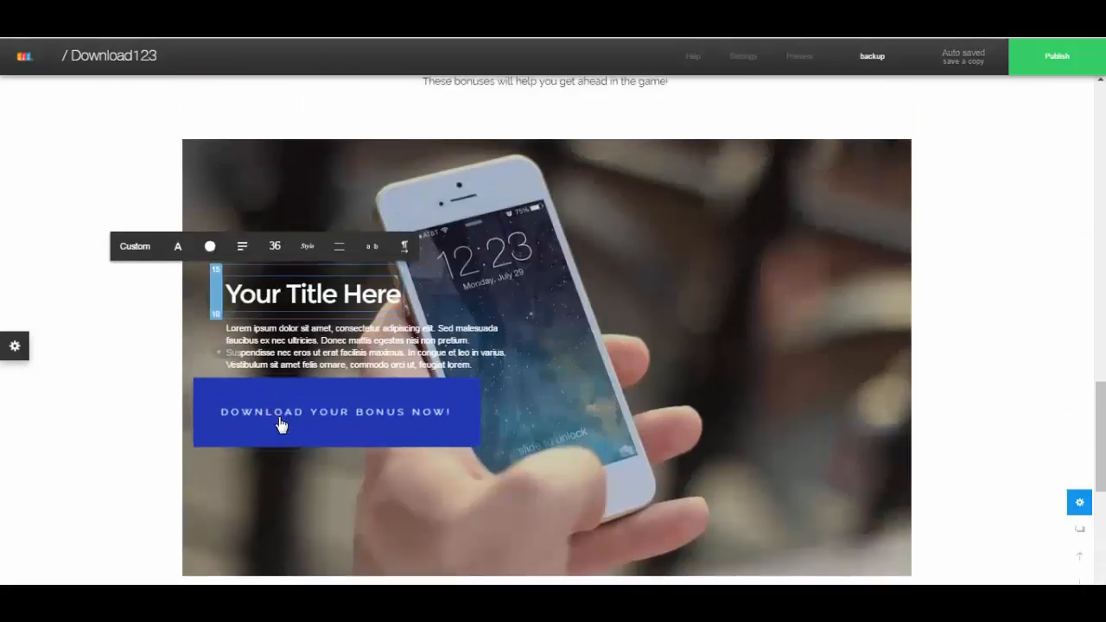
pyautogui.click(331, 425)
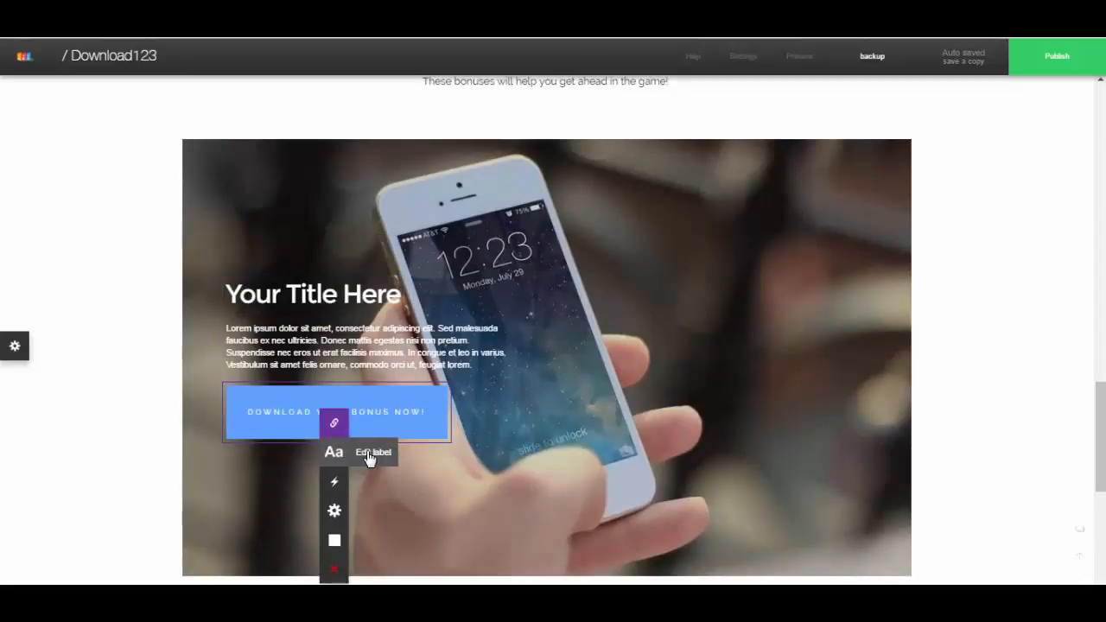
pyautogui.click(370, 455)
pyautogui.click(323, 328)
pyautogui.click(325, 356)
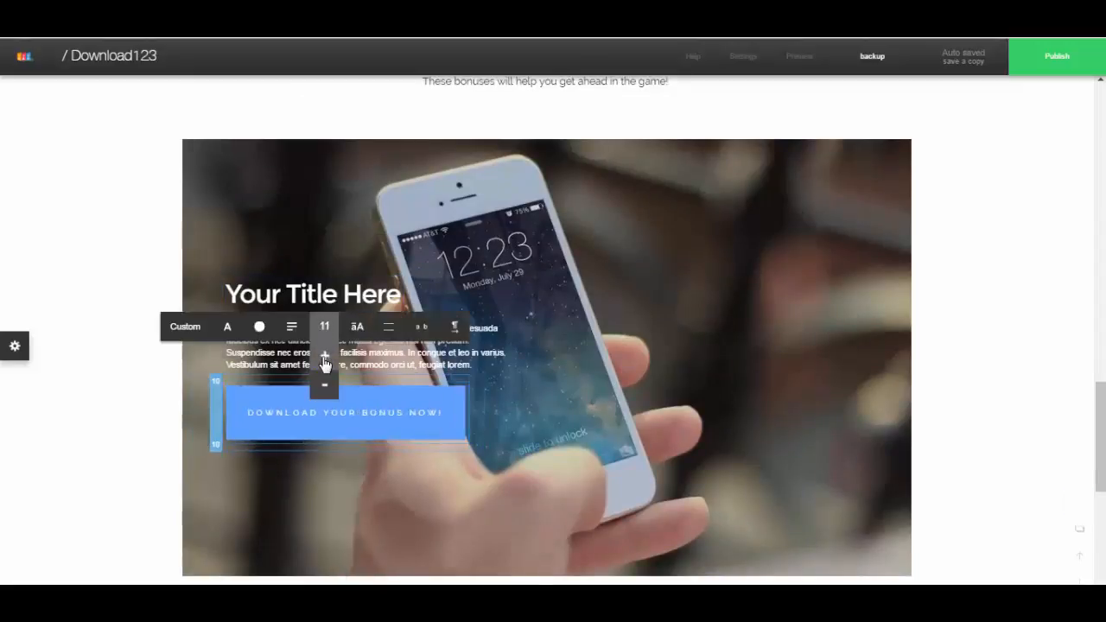
pyautogui.click(325, 356)
pyautogui.click(324, 356)
pyautogui.click(325, 356)
pyautogui.click(325, 356)
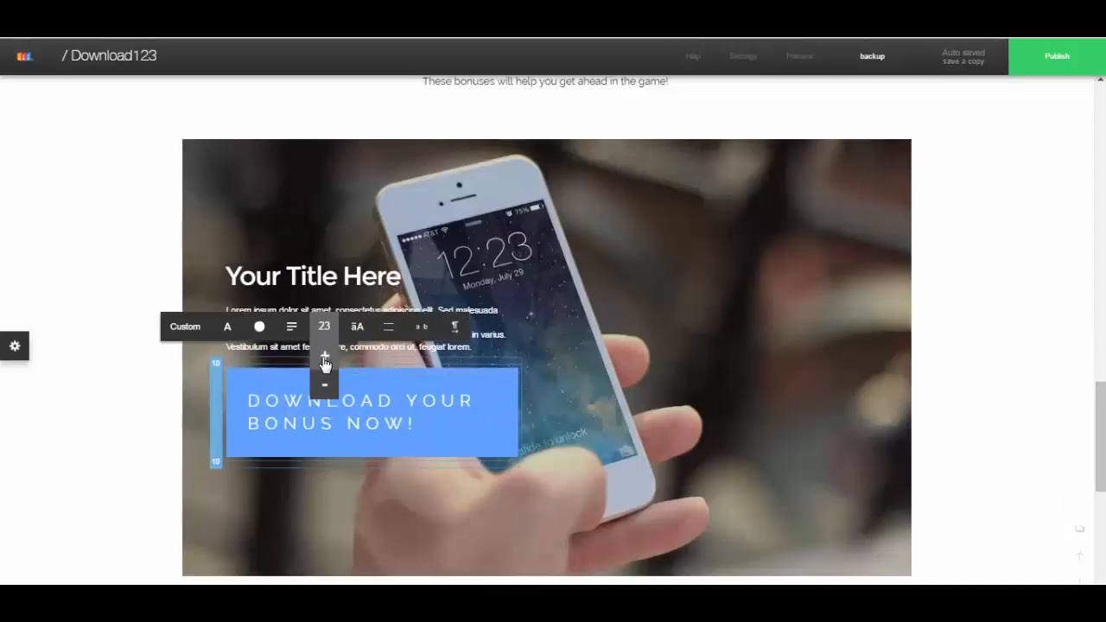
pyautogui.click(325, 356)
# Examine the laptop bonus tile's title and button against the phone tile, and look over the sections above.
pyautogui.scroll(-5, 360, 498)
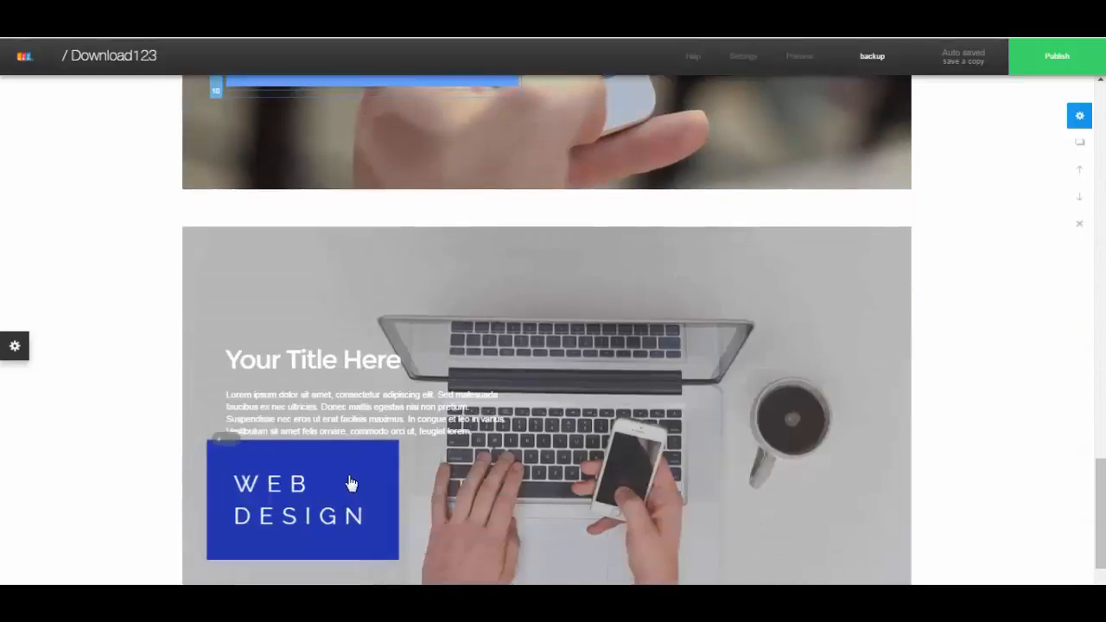
pyautogui.scroll(-2, 328, 440)
pyautogui.scroll(2, 311, 361)
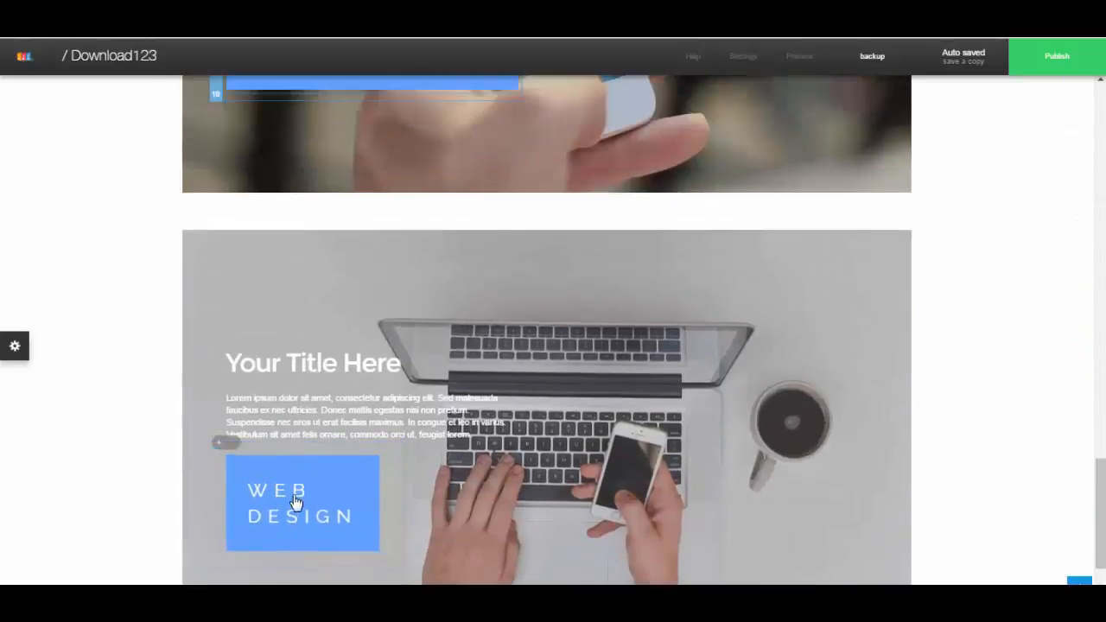
pyautogui.scroll(-2, 373, 516)
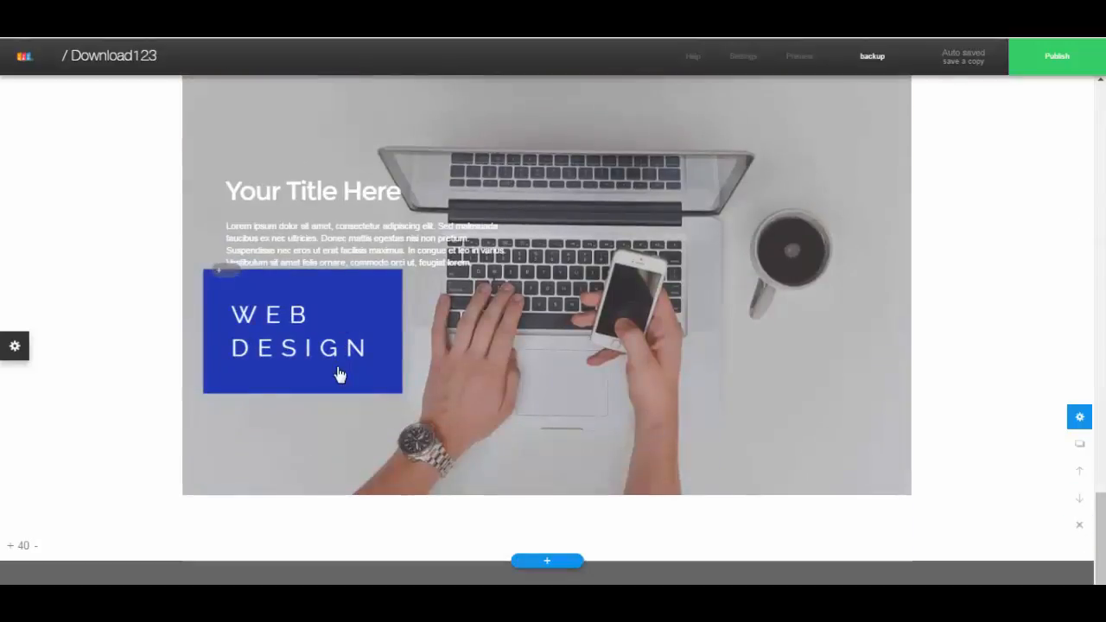
pyautogui.scroll(9, 340, 373)
pyautogui.scroll(-2, 469, 432)
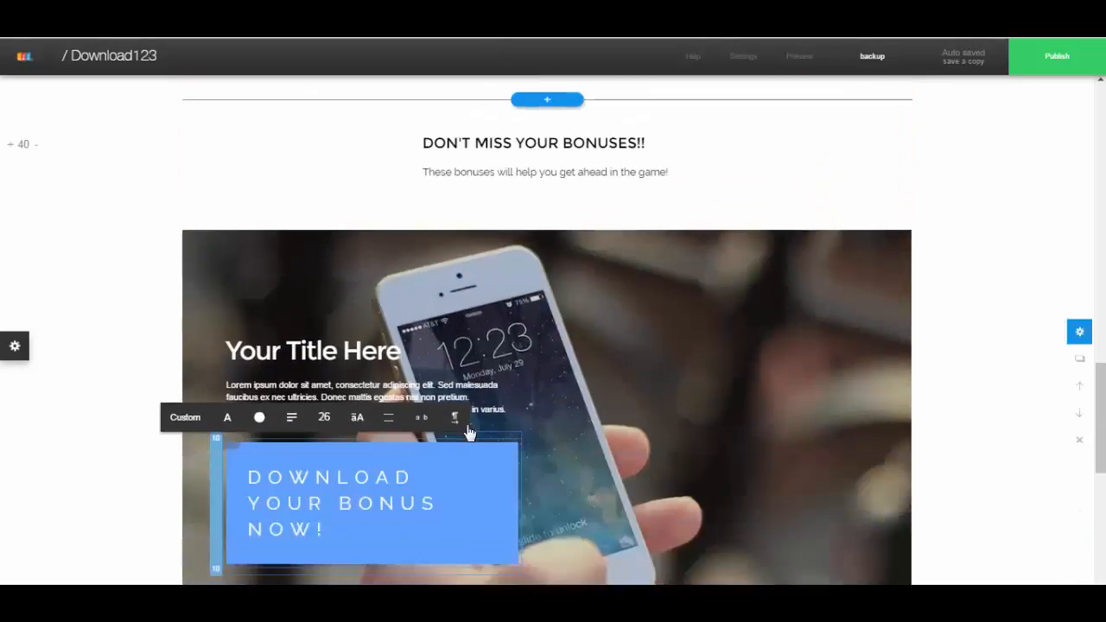
pyautogui.scroll(-2, 590, 335)
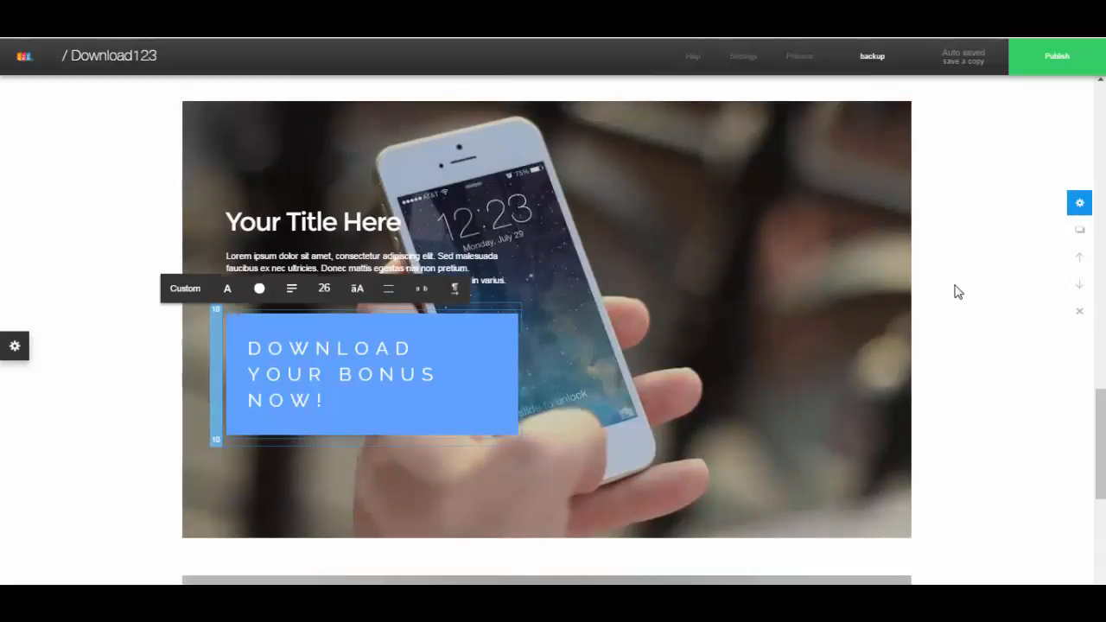
pyautogui.scroll(2, 654, 350)
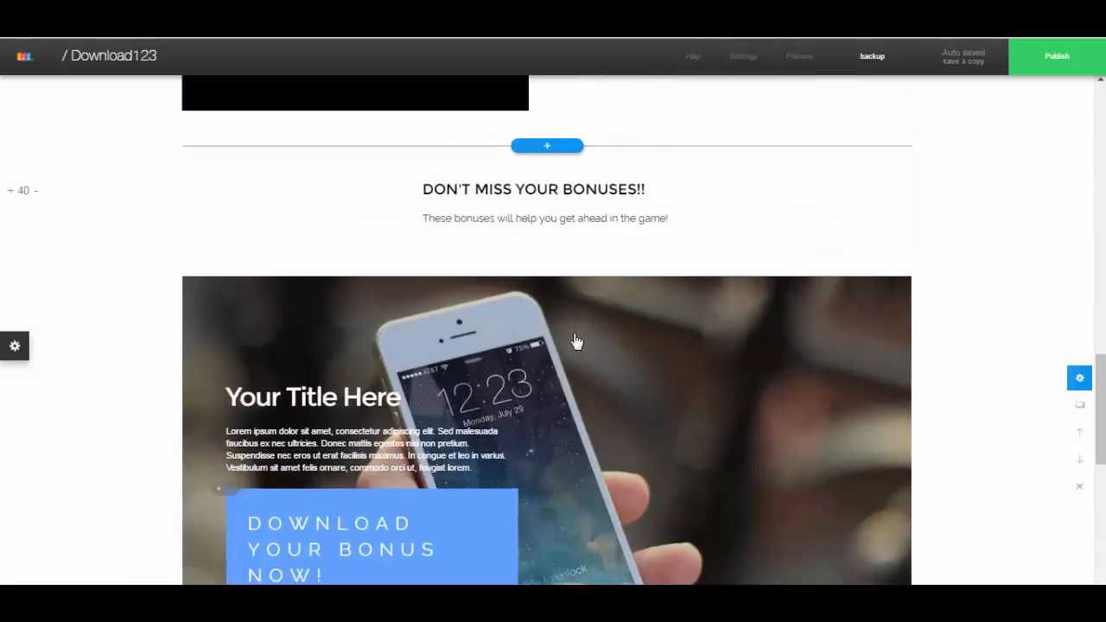
pyautogui.scroll(12, 577, 341)
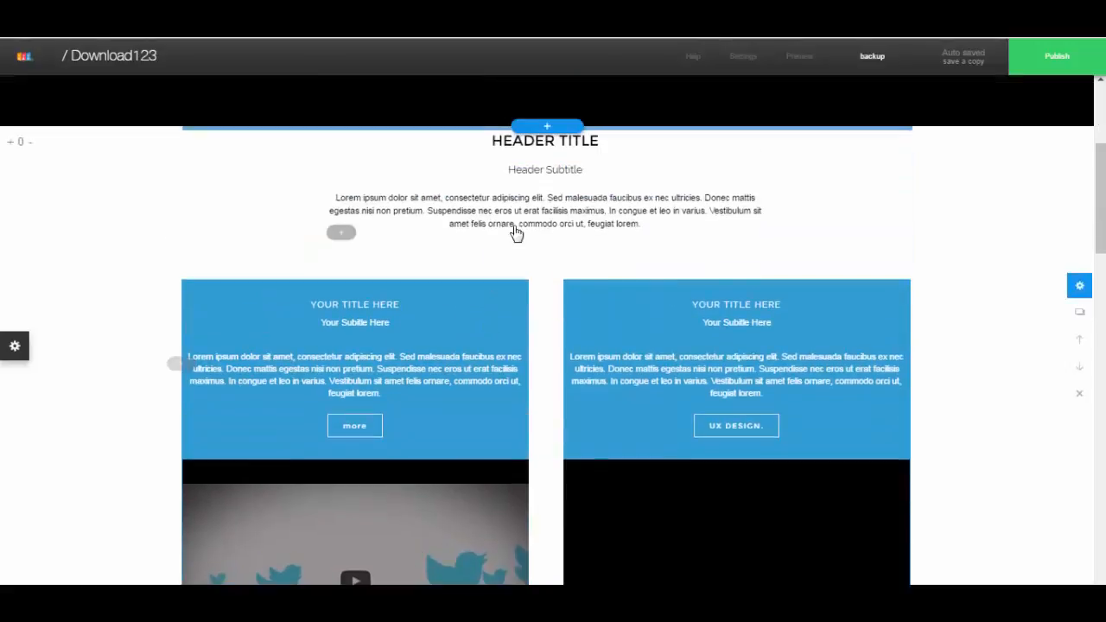
pyautogui.scroll(2, 516, 233)
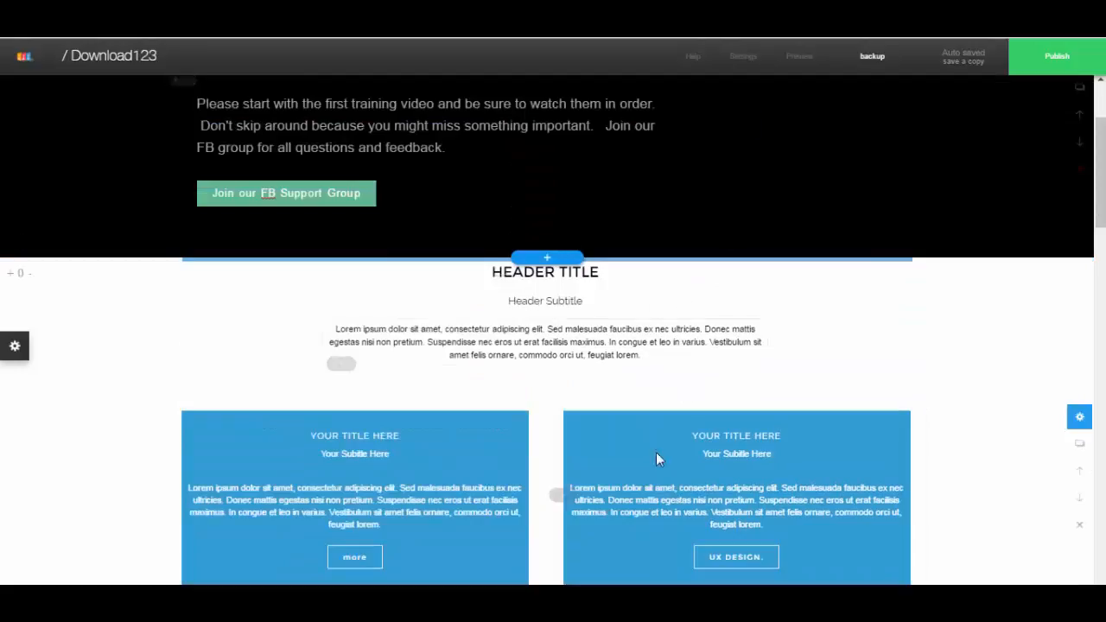
pyautogui.scroll(-1, 656, 452)
# Preview the page in the mobile layout and examine the training videos, bonus tiles and download buttons.
pyautogui.moveTo(804, 65)
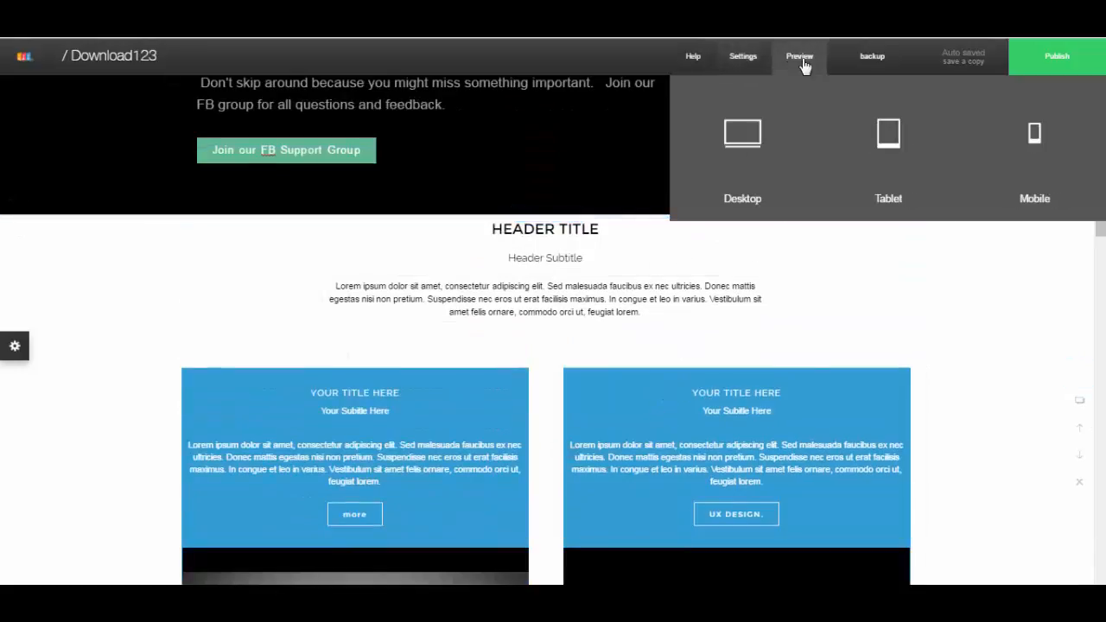
pyautogui.click(1027, 159)
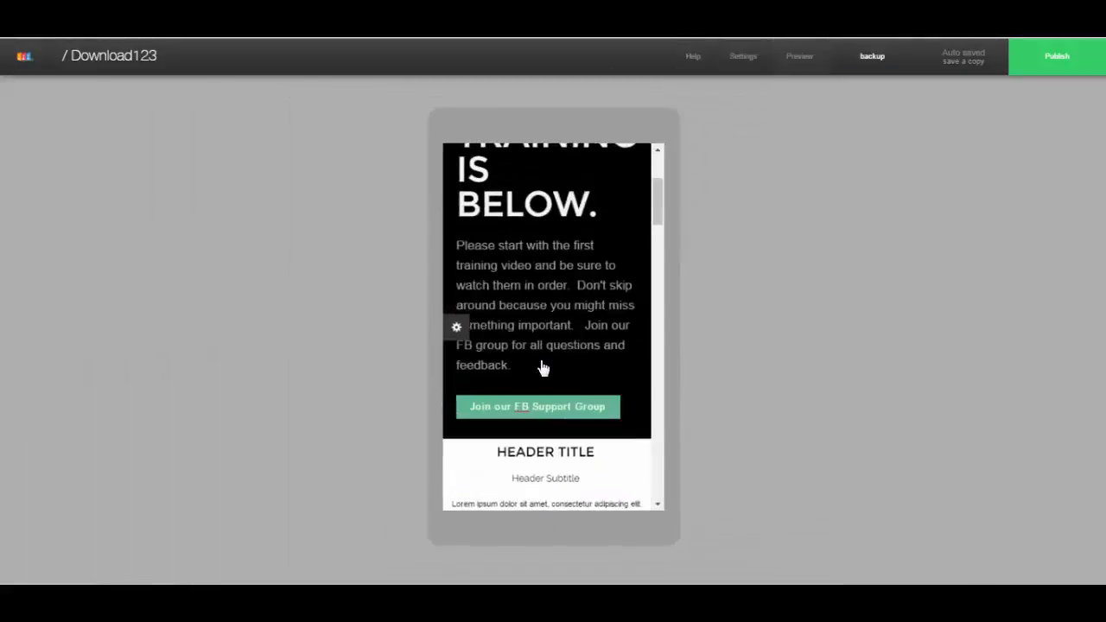
pyautogui.scroll(3, 558, 311)
pyautogui.scroll(-4, 560, 288)
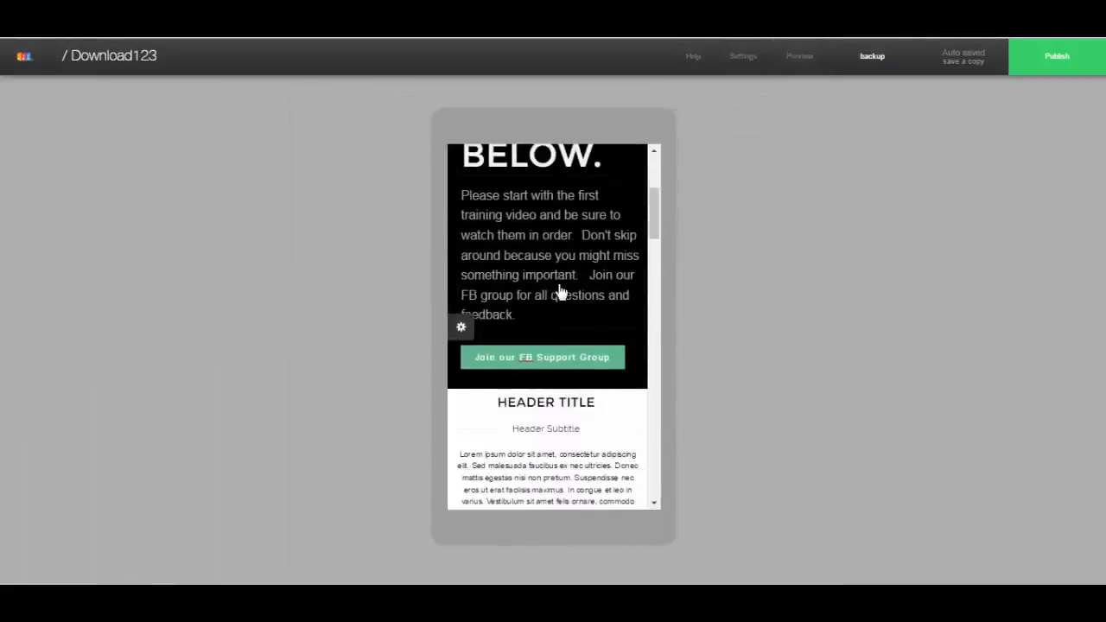
pyautogui.scroll(-10, 560, 294)
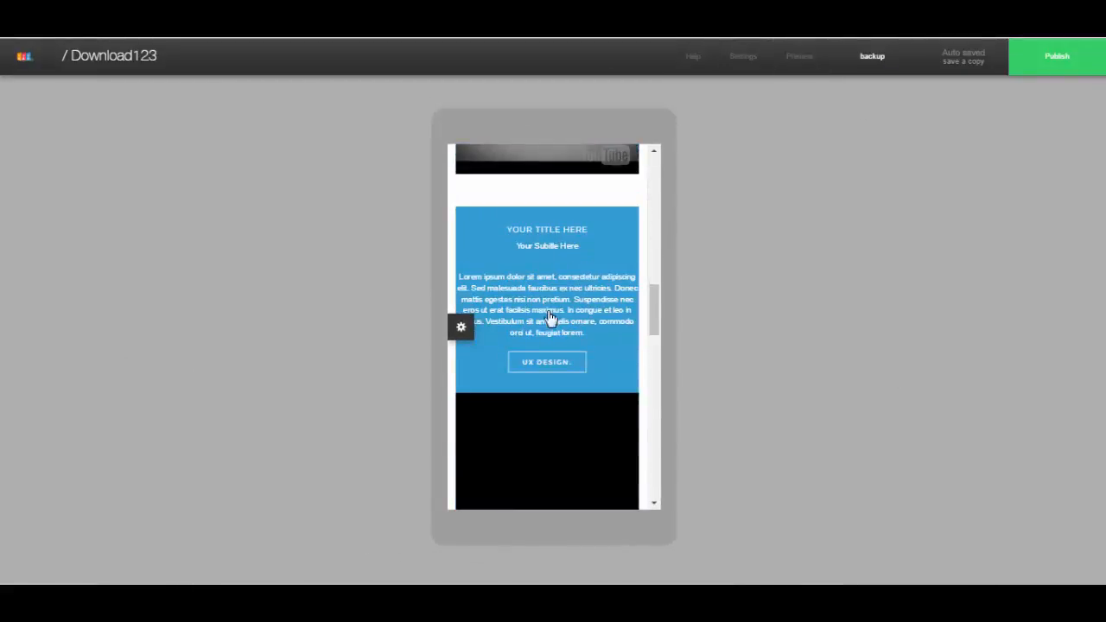
pyautogui.scroll(-8, 547, 298)
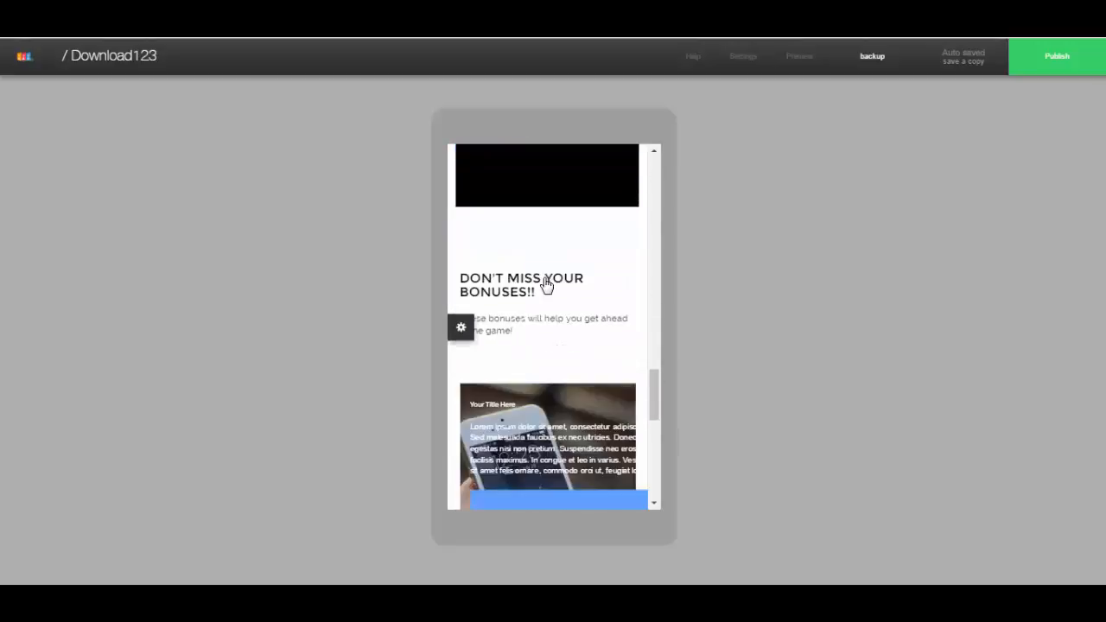
pyautogui.scroll(-6, 544, 284)
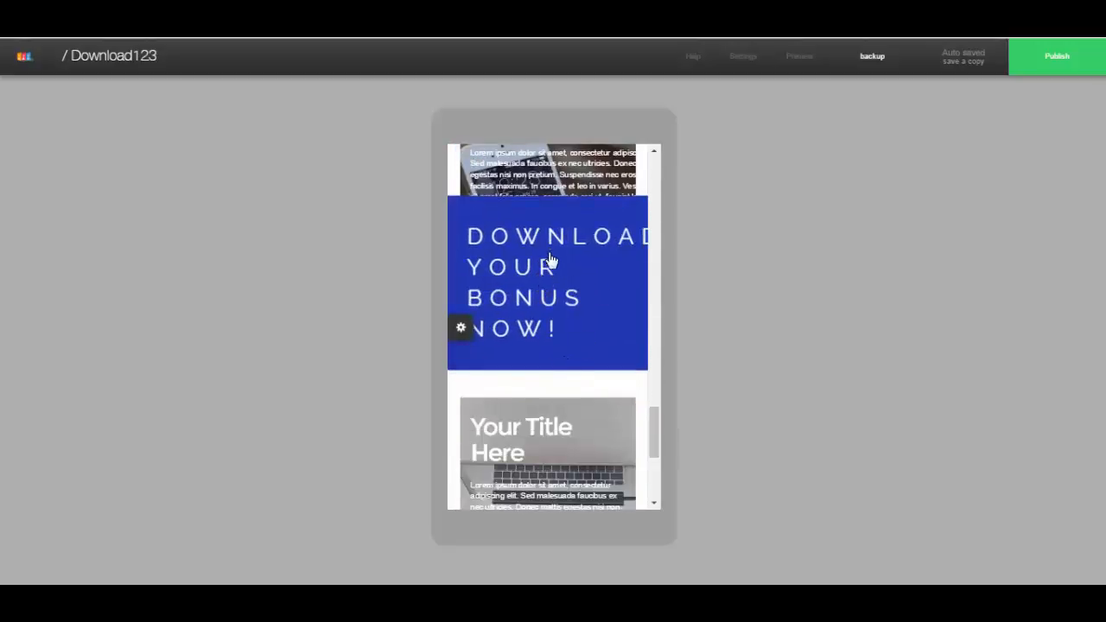
pyautogui.scroll(-2, 553, 302)
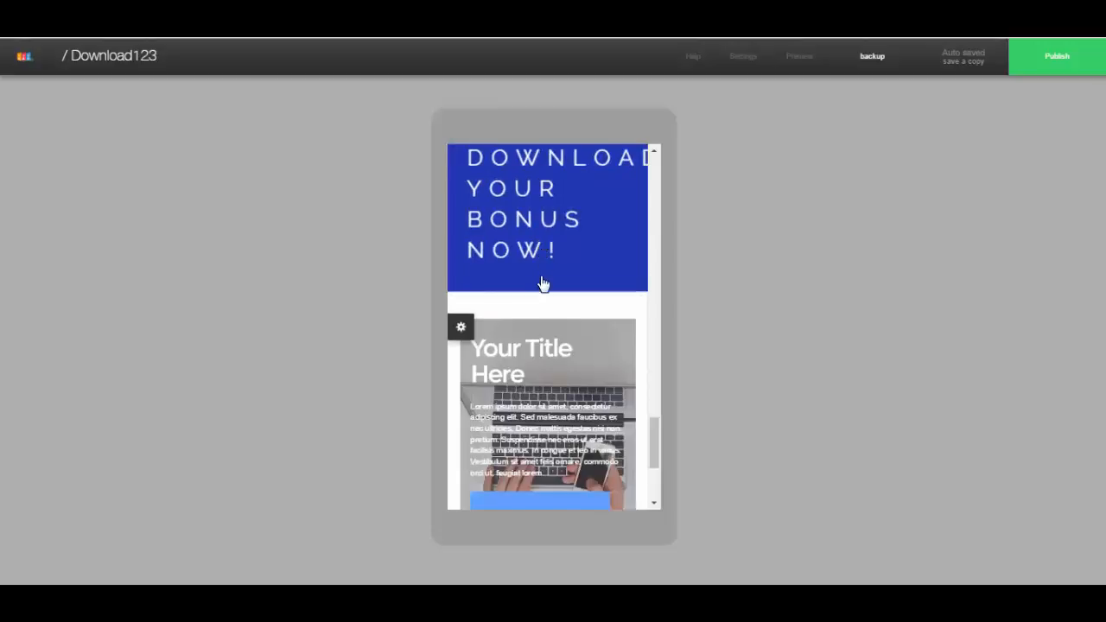
pyautogui.scroll(-5, 542, 284)
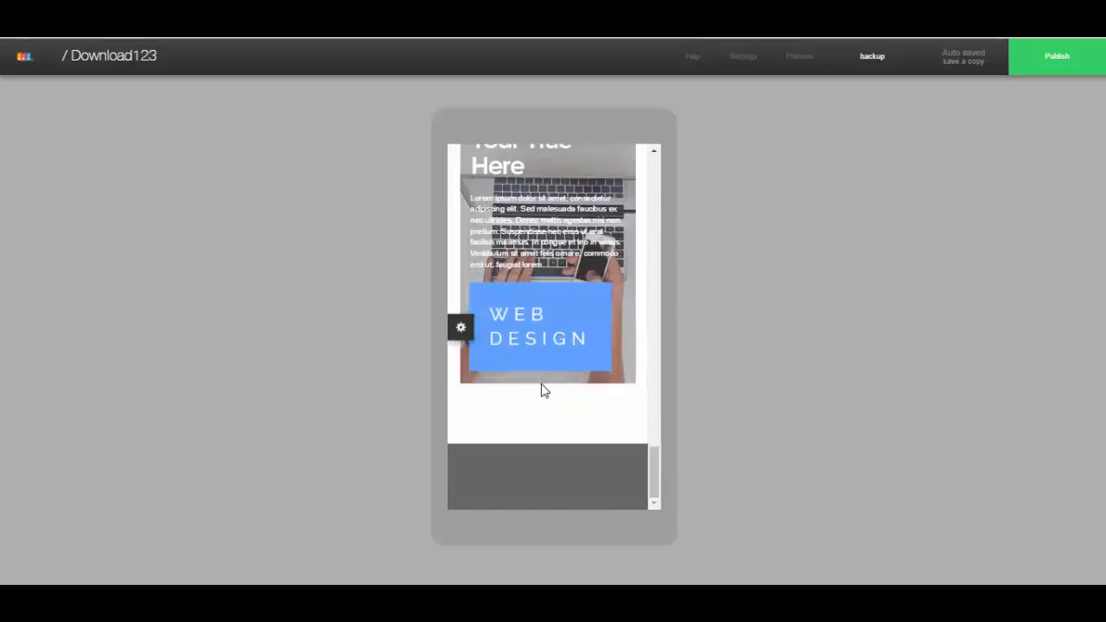
pyautogui.scroll(6, 535, 345)
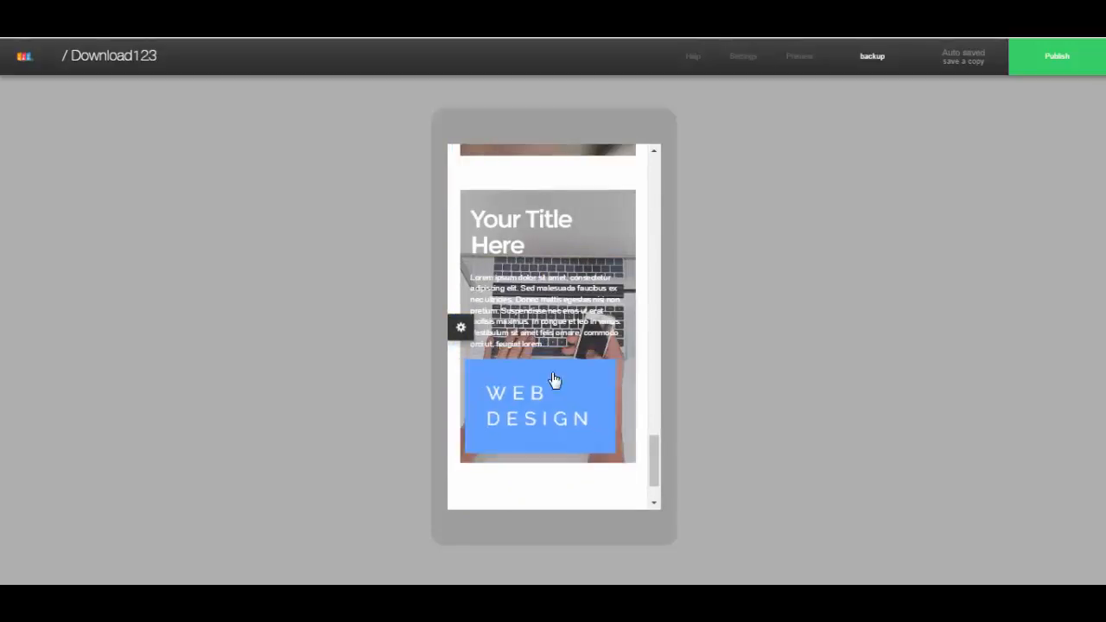
pyautogui.scroll(3, 535, 277)
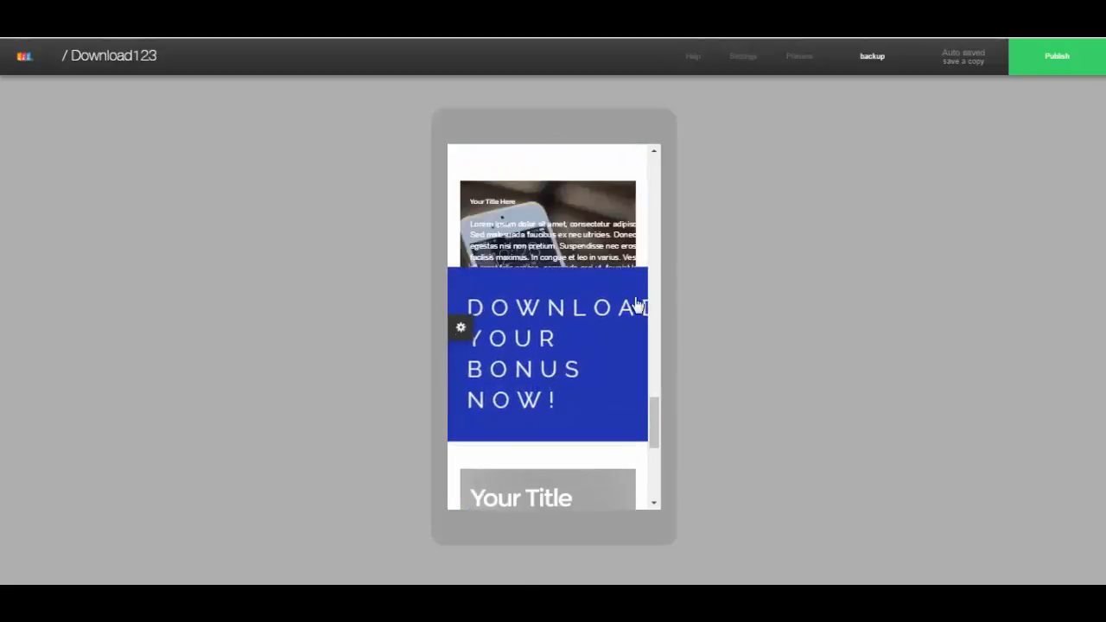
# Return to the desktop layout and reduce the Download Your Bonus Now! label's font size to 12.
pyautogui.moveTo(767, 62)
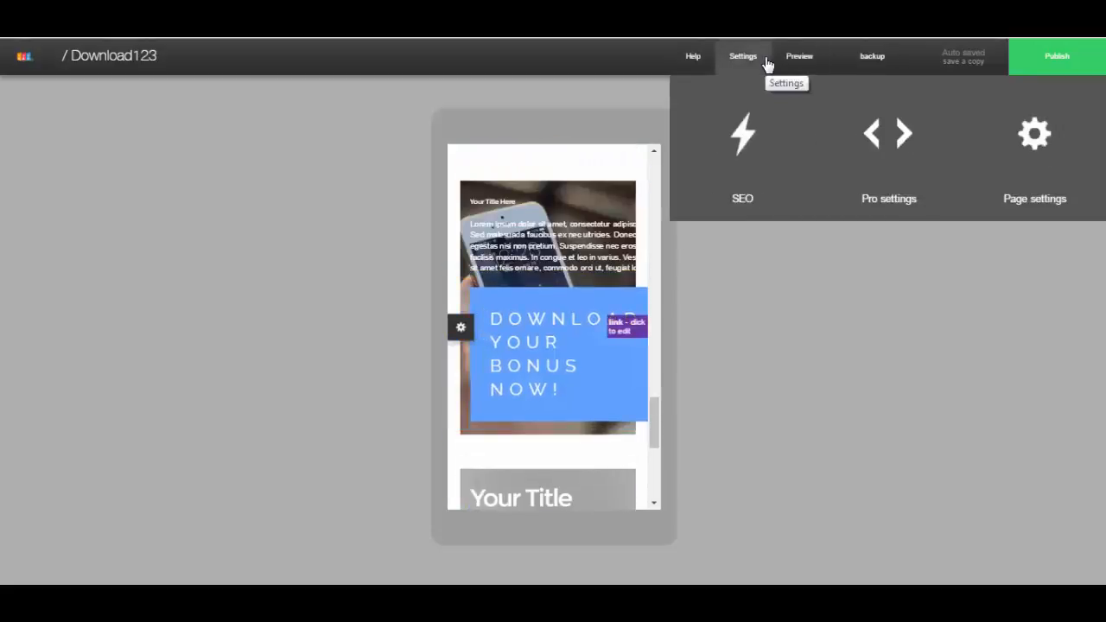
pyautogui.click(752, 180)
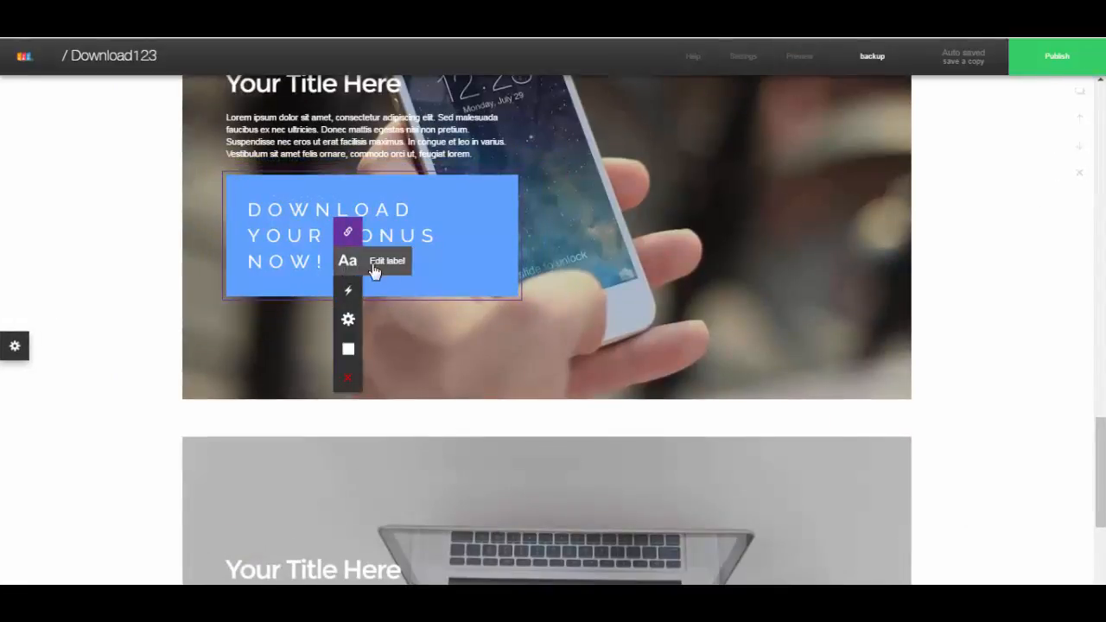
pyautogui.click(386, 271)
pyautogui.click(360, 116)
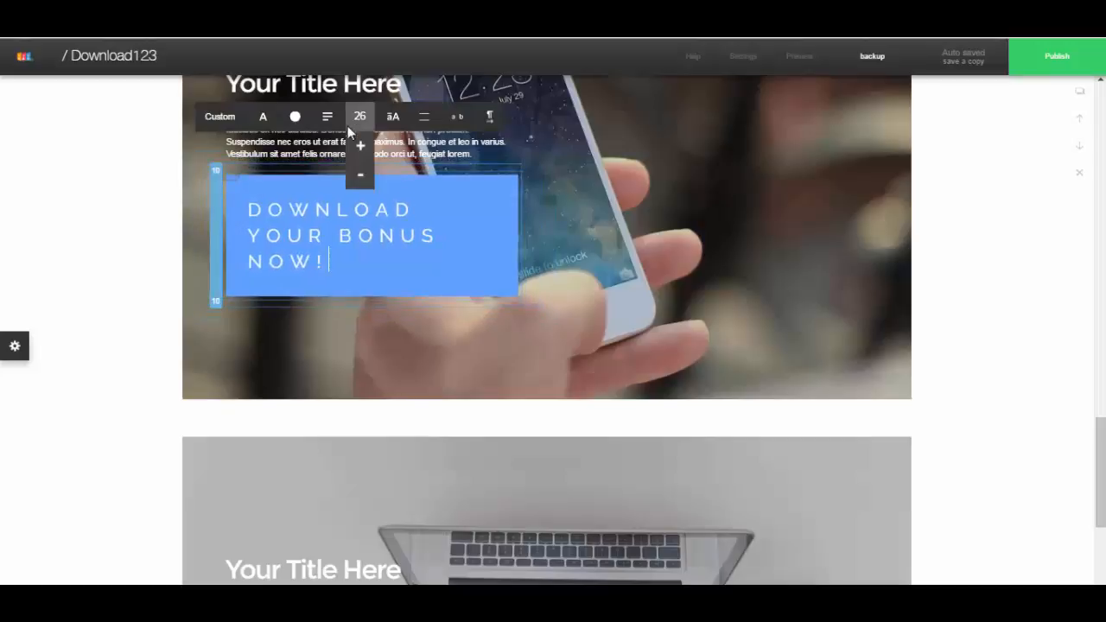
pyautogui.click(361, 174)
pyautogui.click(360, 173)
pyautogui.click(361, 174)
pyautogui.click(360, 173)
pyautogui.click(360, 173)
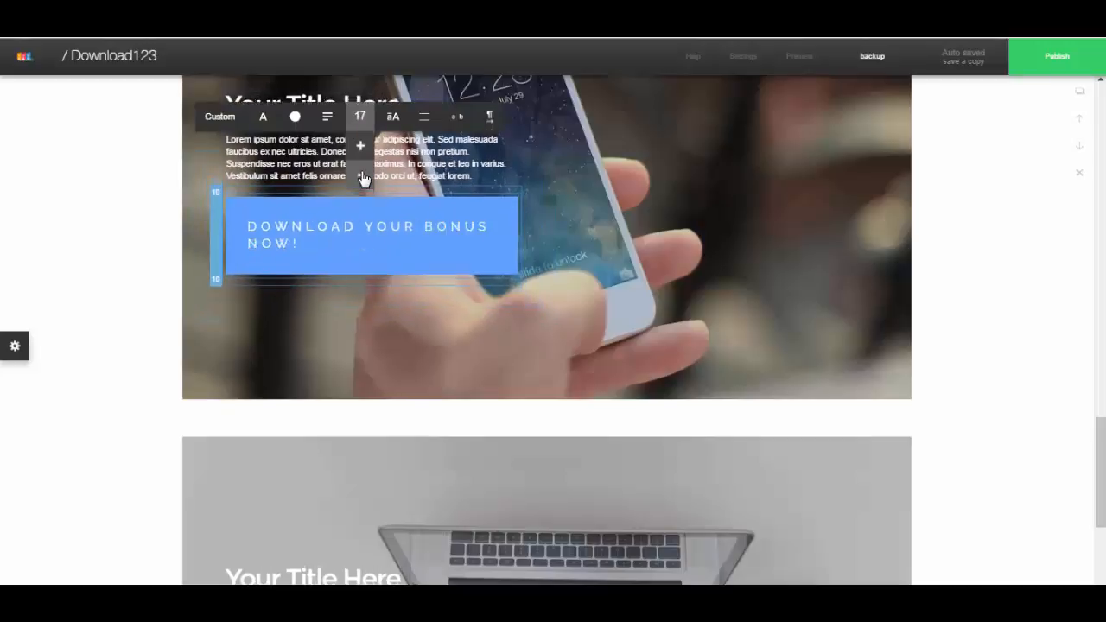
pyautogui.click(360, 174)
pyautogui.click(360, 173)
pyautogui.click(360, 174)
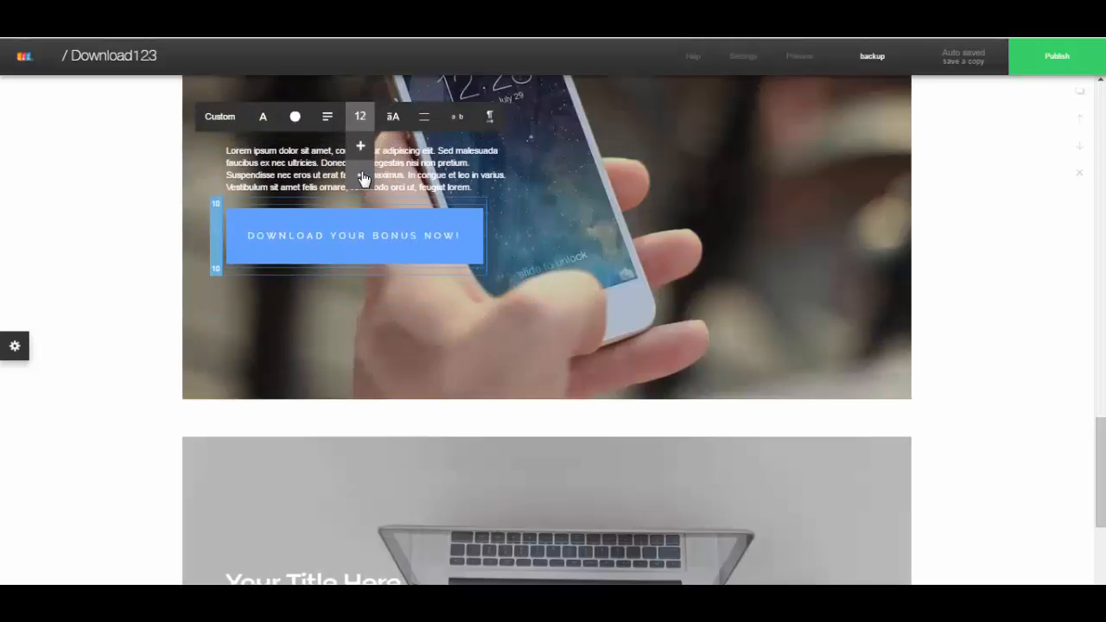
# Preview the page in the mobile layout and examine the heading, training videos, bonus tiles and the wrapping of the download button label.
pyautogui.click(670, 290)
pyautogui.click(867, 60)
pyautogui.click(805, 58)
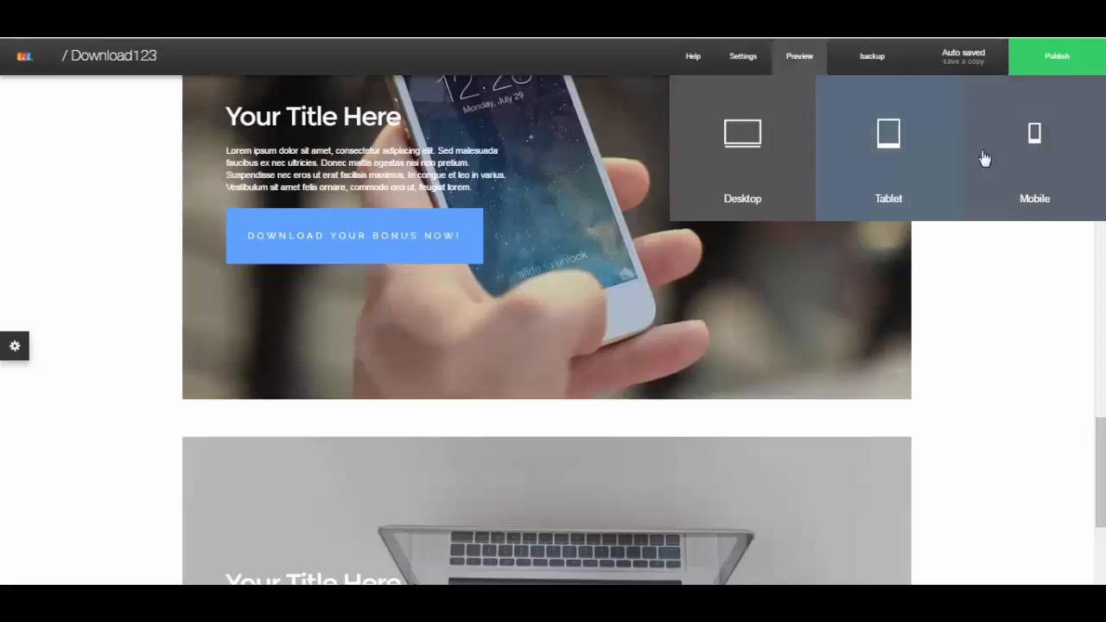
pyautogui.click(1024, 161)
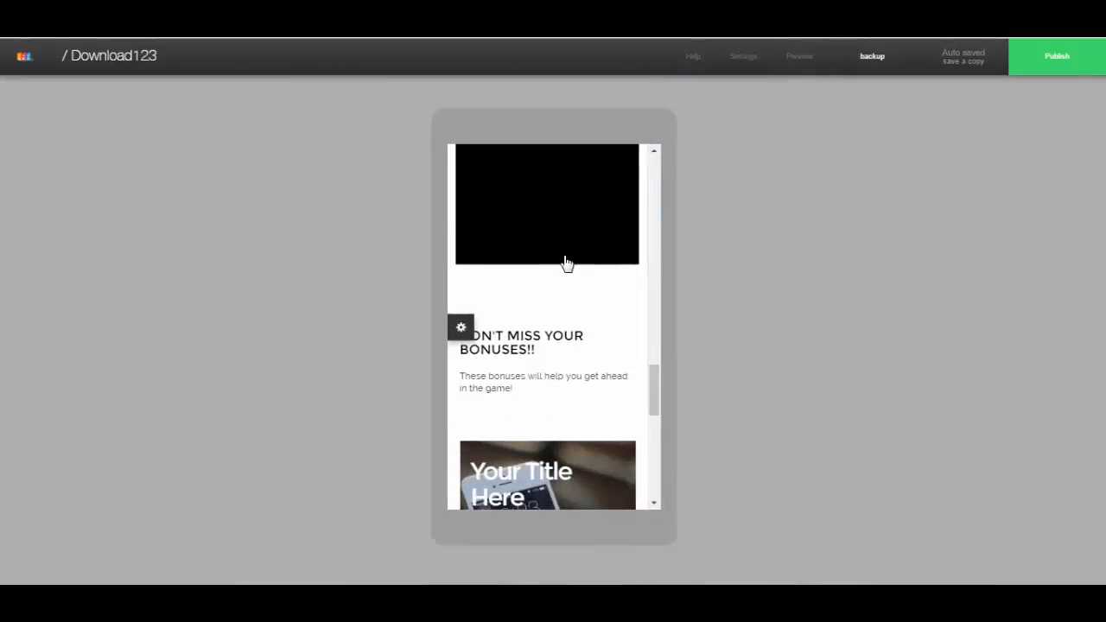
pyautogui.scroll(3, 565, 262)
pyautogui.scroll(5, 563, 262)
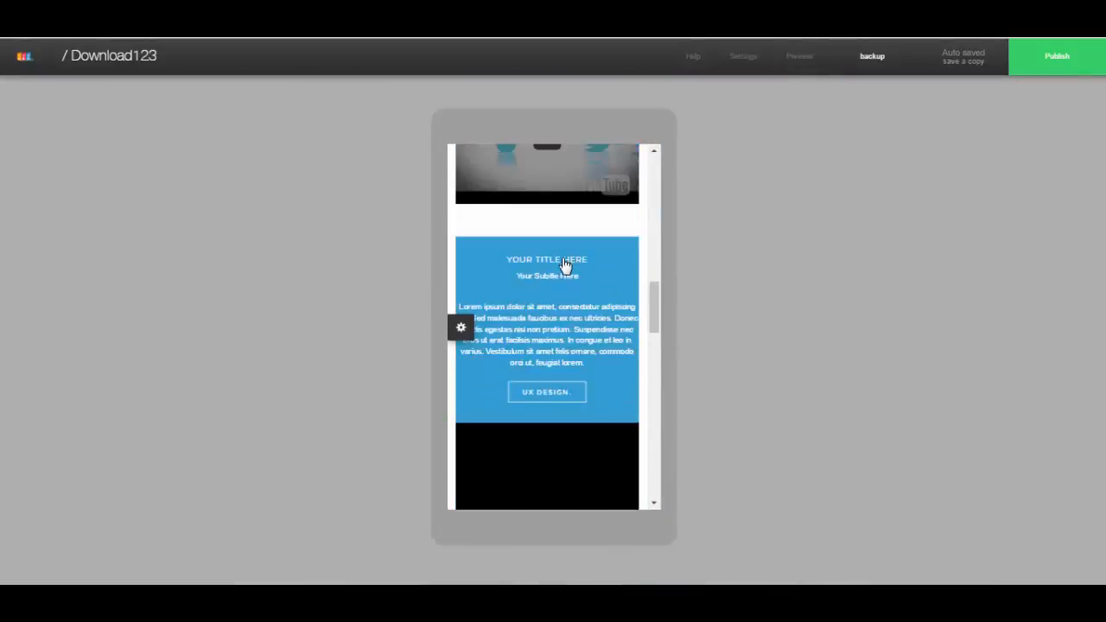
pyautogui.scroll(6, 563, 265)
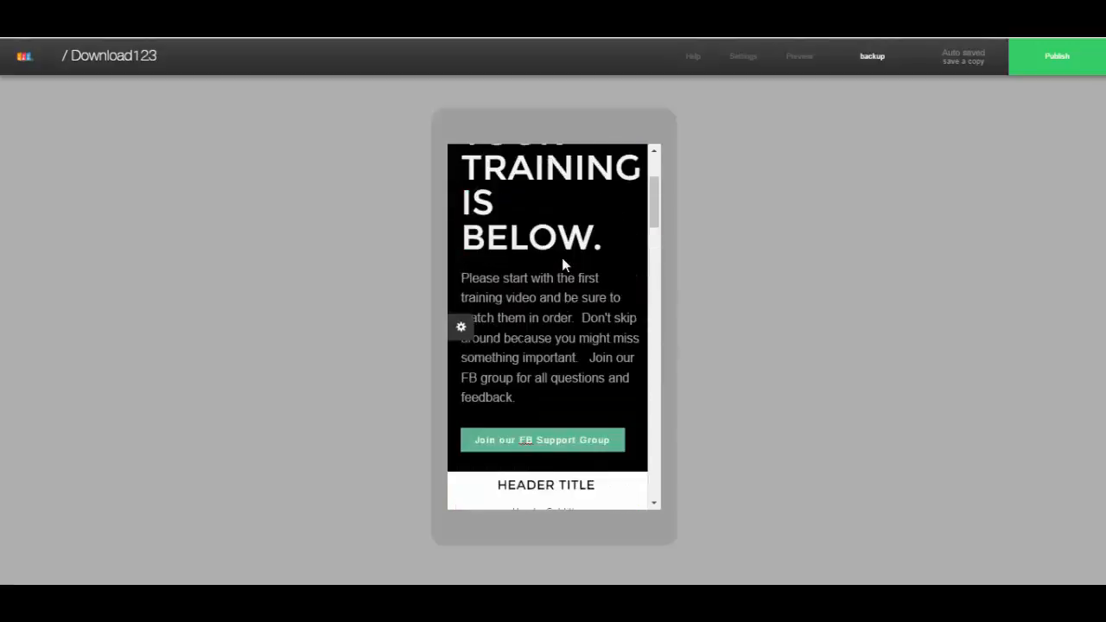
pyautogui.scroll(-2, 563, 265)
pyautogui.scroll(-8, 563, 264)
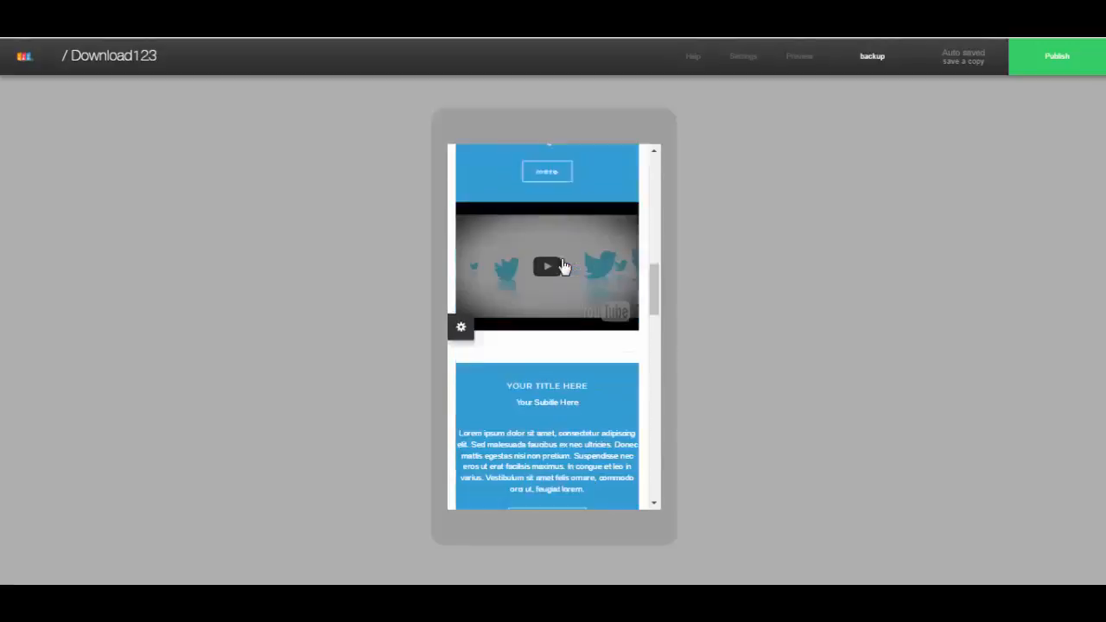
pyautogui.scroll(-6, 561, 268)
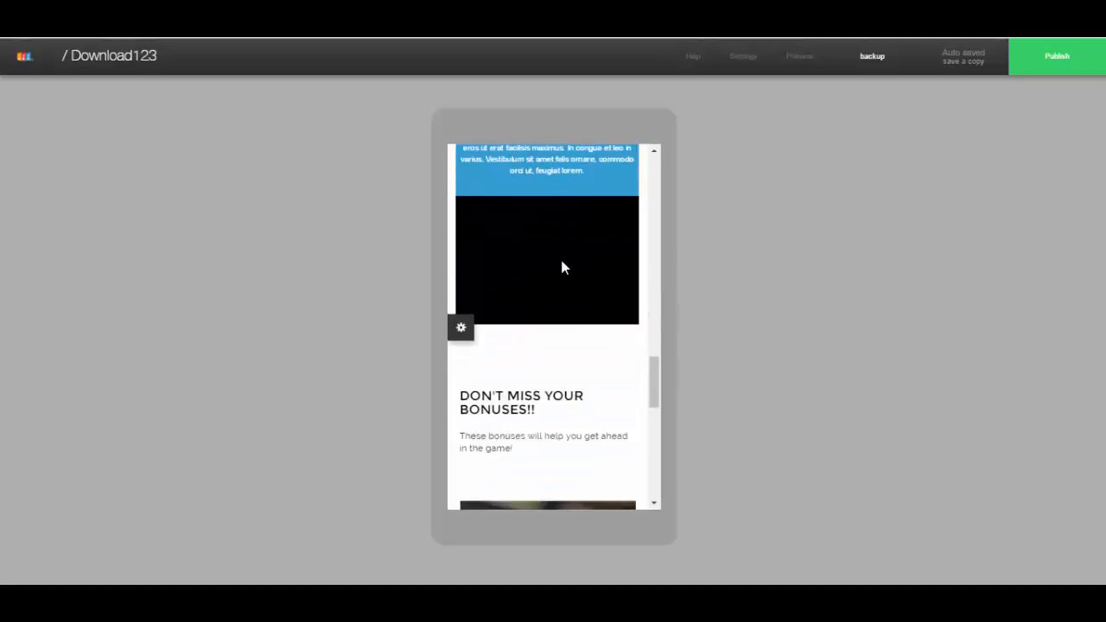
pyautogui.scroll(-4, 562, 267)
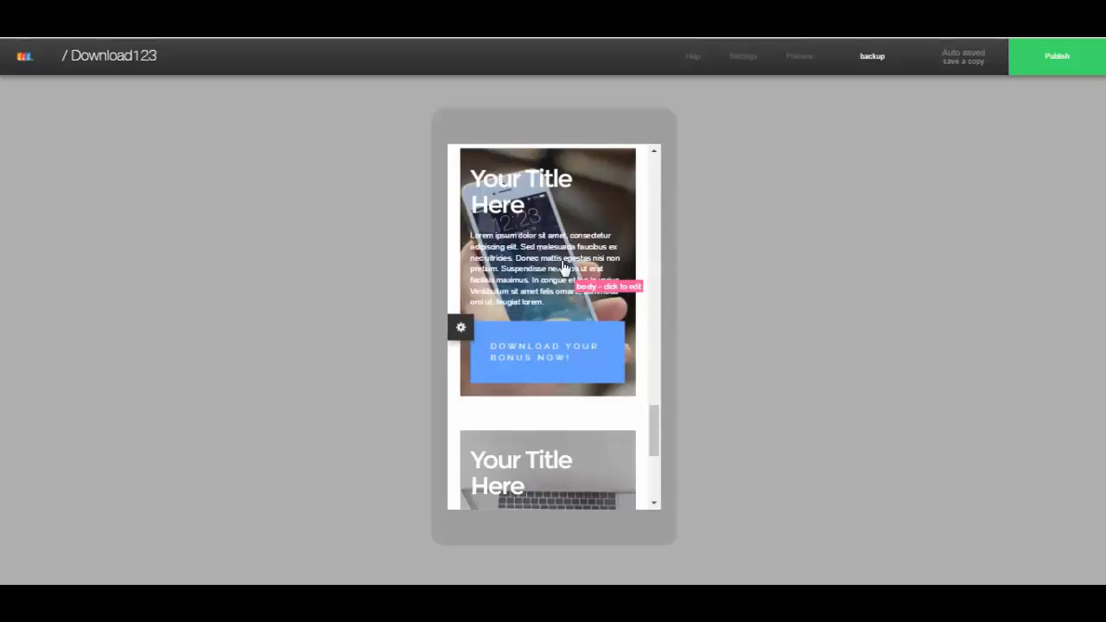
pyautogui.scroll(-1, 562, 269)
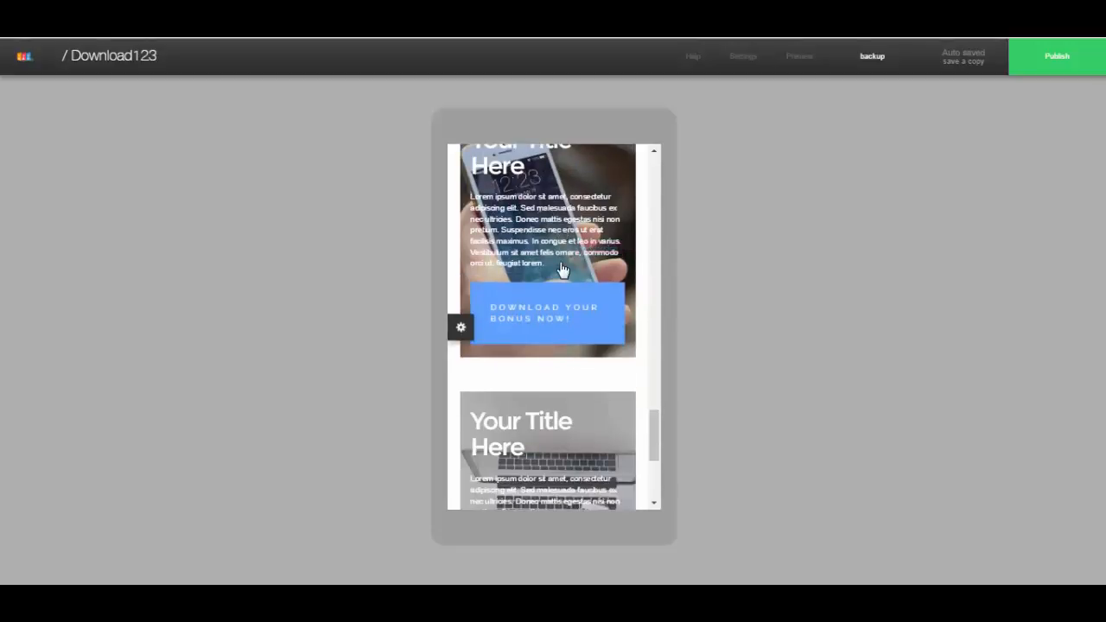
pyautogui.scroll(-7, 560, 275)
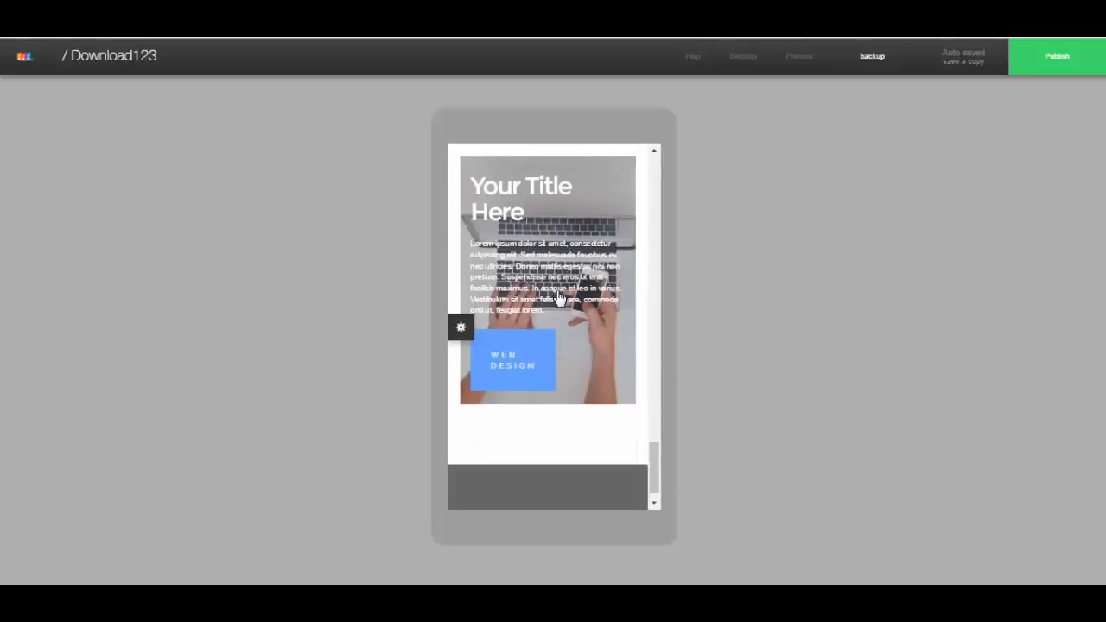
pyautogui.scroll(12, 604, 315)
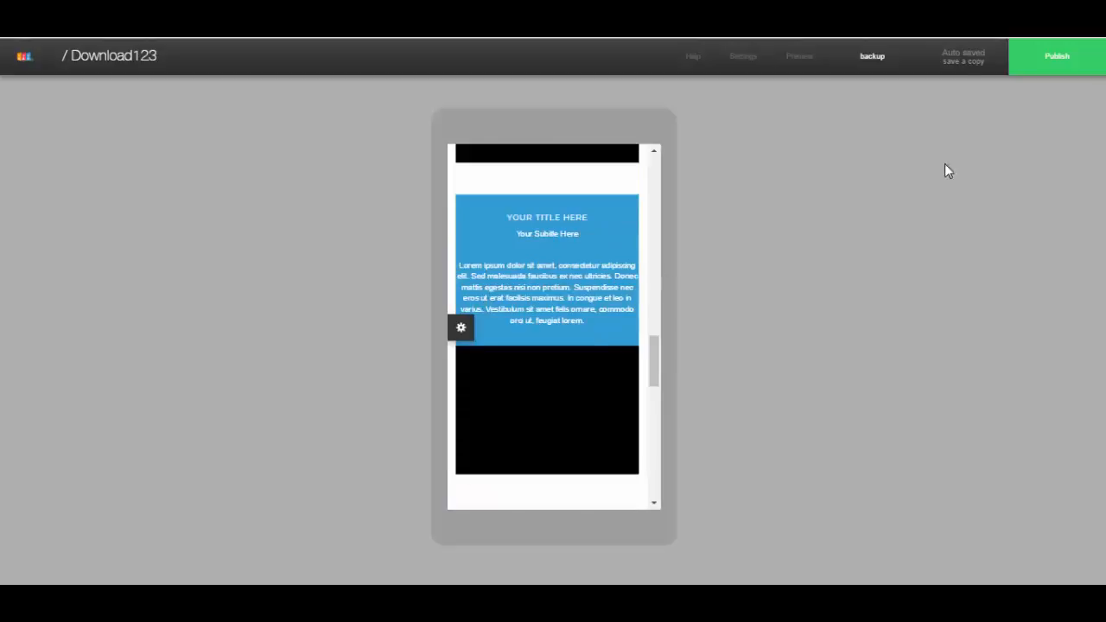
# Preview the page in the tablet layout and examine the instructions, training videos and both bonus tiles.
pyautogui.moveTo(819, 59)
pyautogui.click(748, 143)
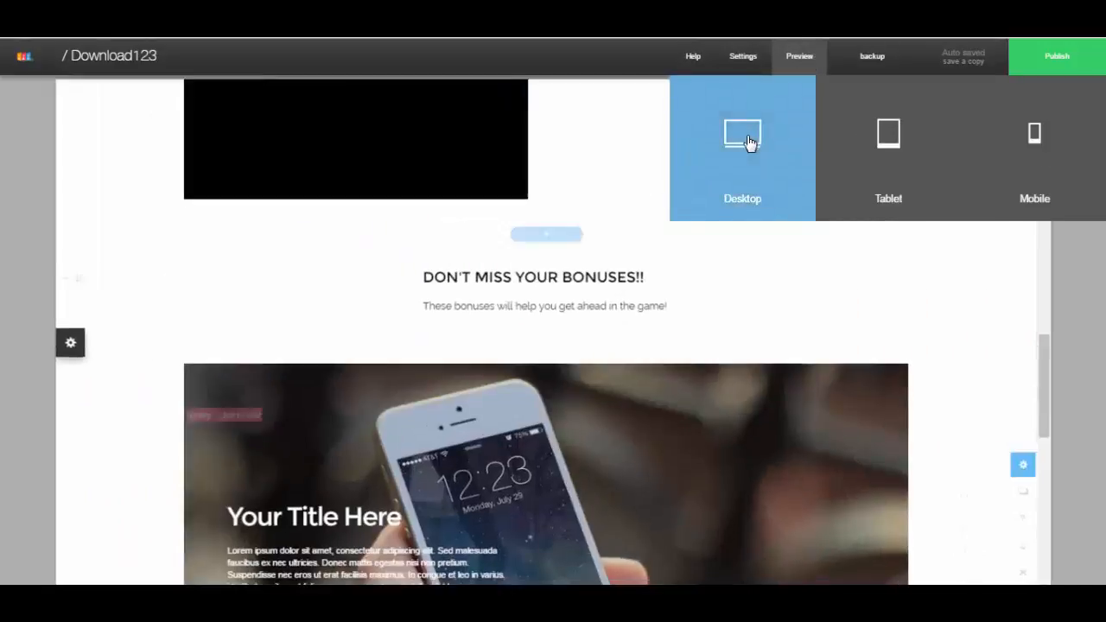
pyautogui.click(901, 178)
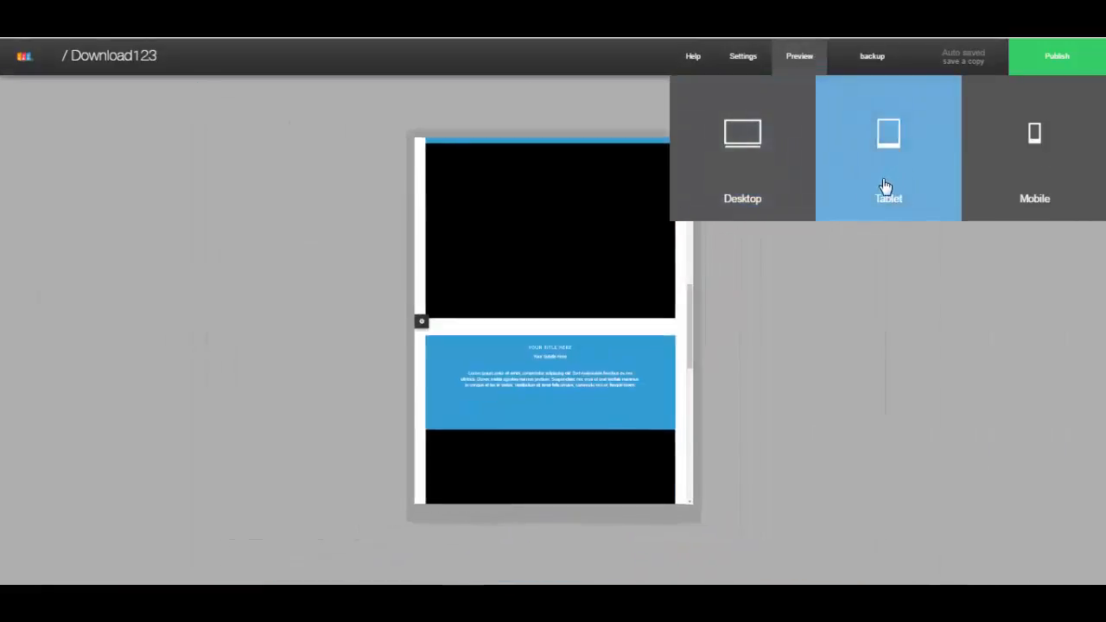
pyautogui.scroll(7, 577, 282)
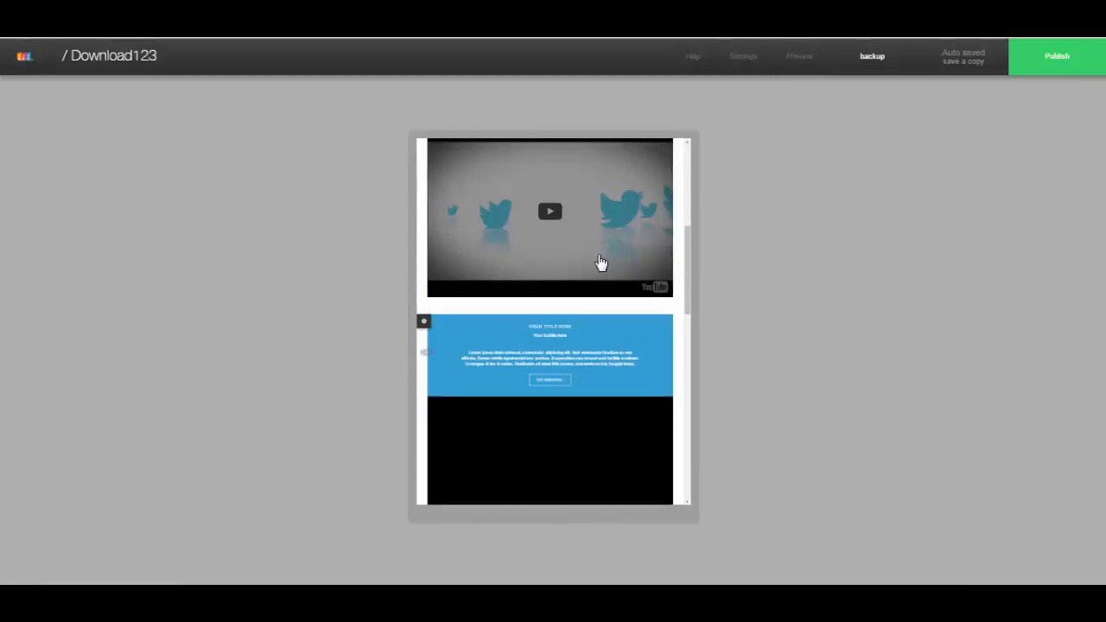
pyautogui.scroll(4, 604, 251)
pyautogui.scroll(-4, 607, 244)
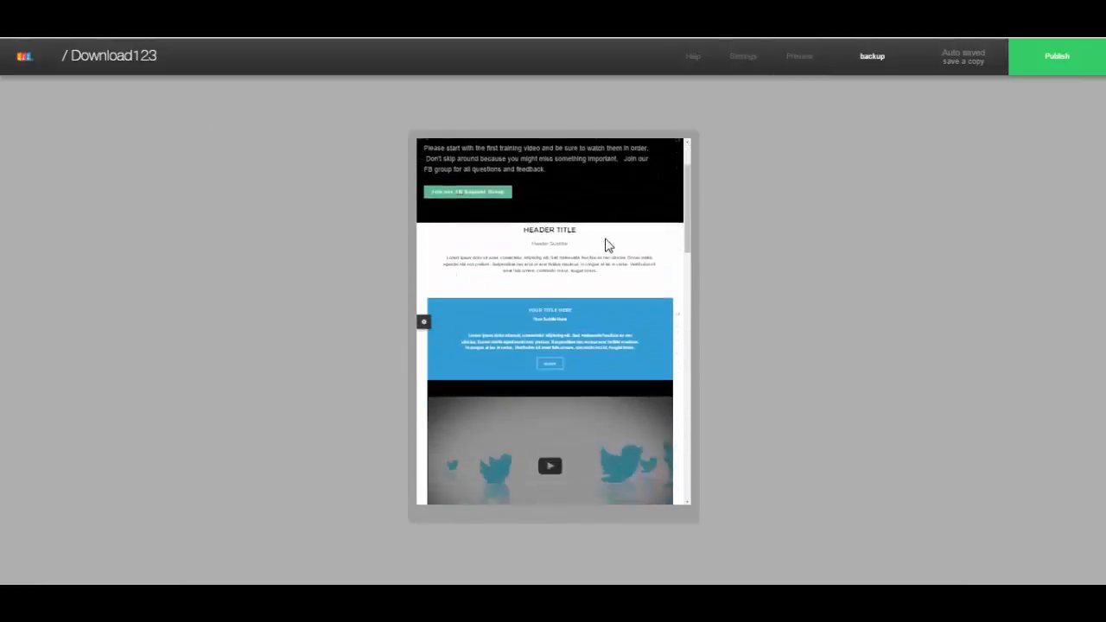
pyautogui.scroll(-5, 607, 247)
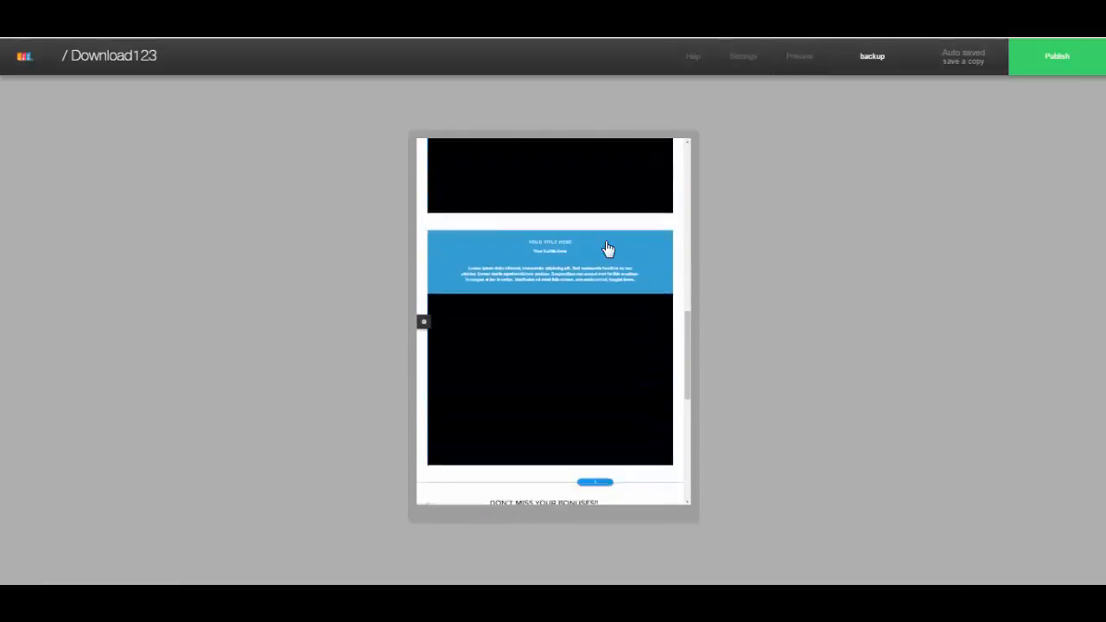
pyautogui.scroll(-5, 607, 249)
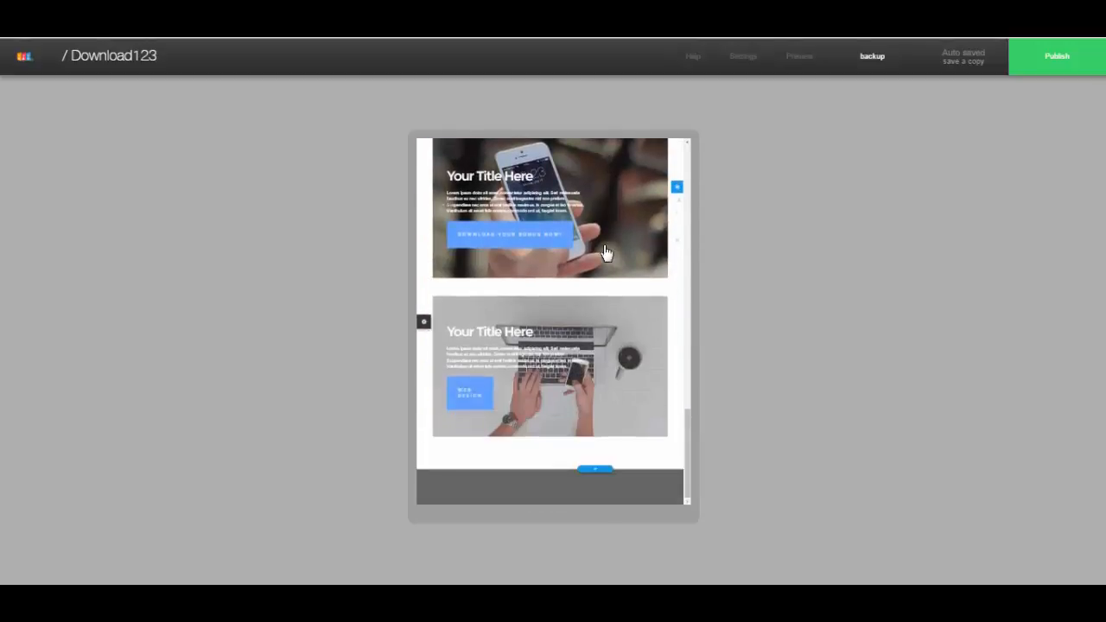
# Return to the desktop layout and look over the training videos and bonus tiles down to the laptop tile.
pyautogui.moveTo(800, 64)
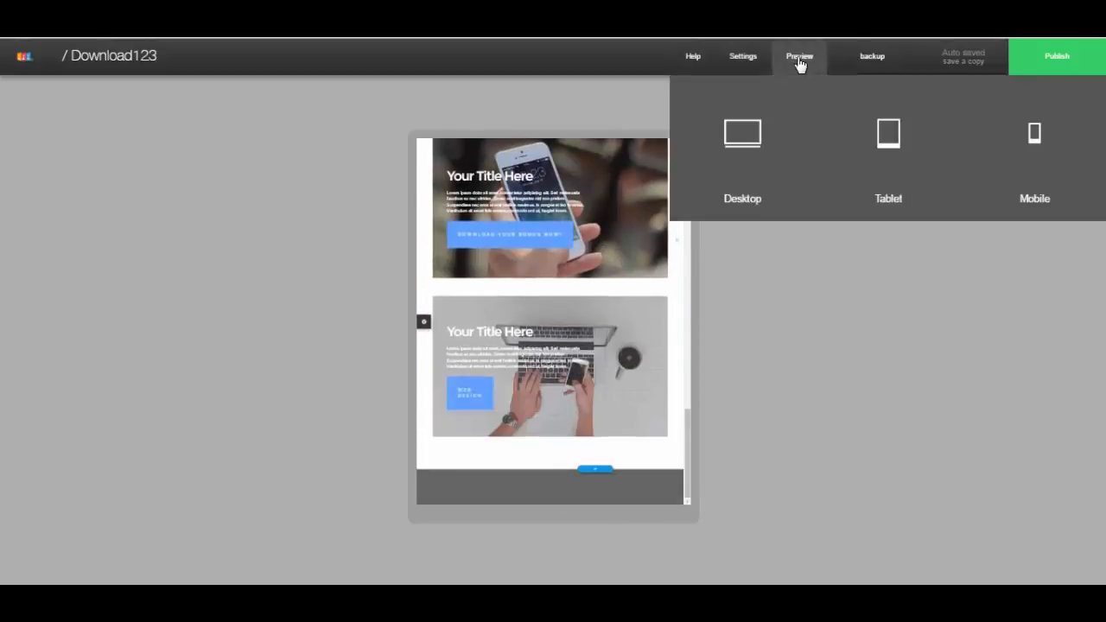
pyautogui.click(754, 141)
pyautogui.scroll(5, 521, 229)
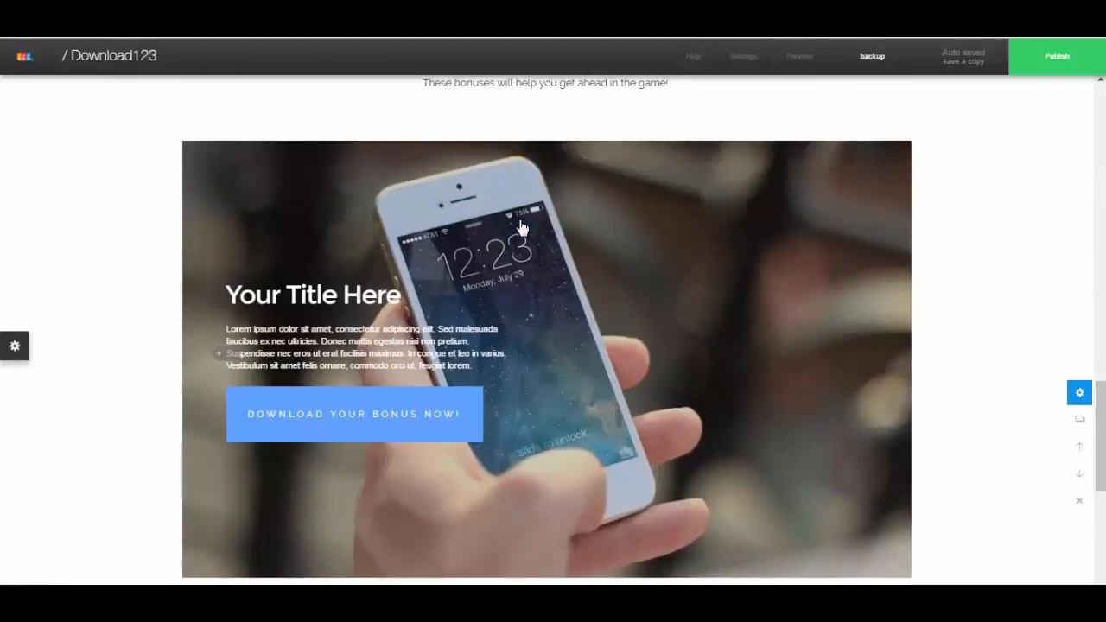
pyautogui.scroll(10, 616, 252)
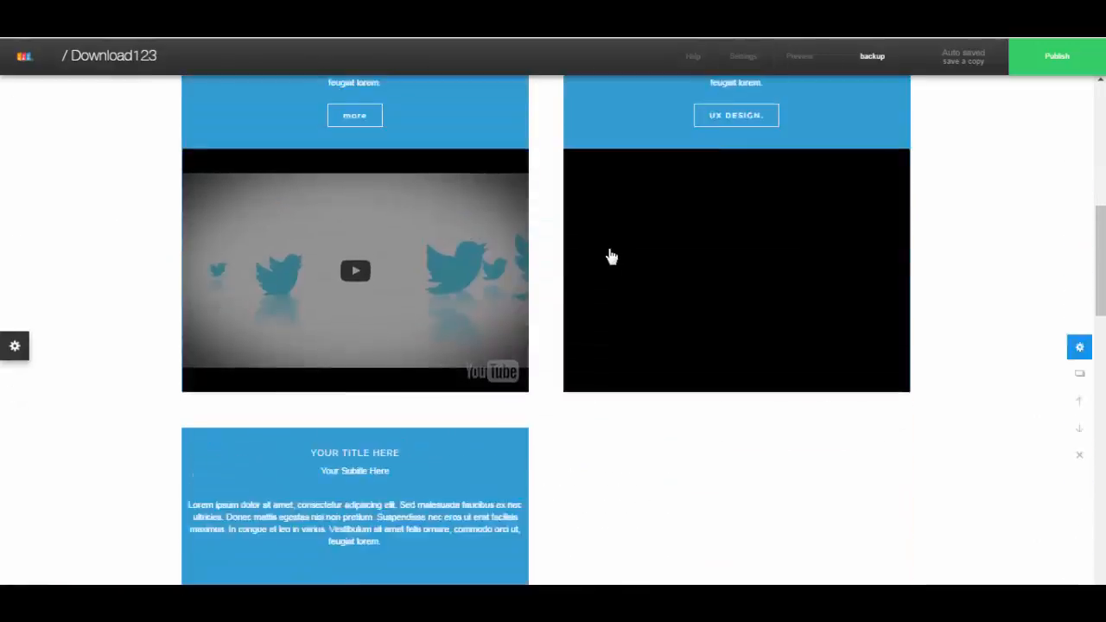
pyautogui.scroll(3, 479, 249)
pyautogui.scroll(-3, 432, 254)
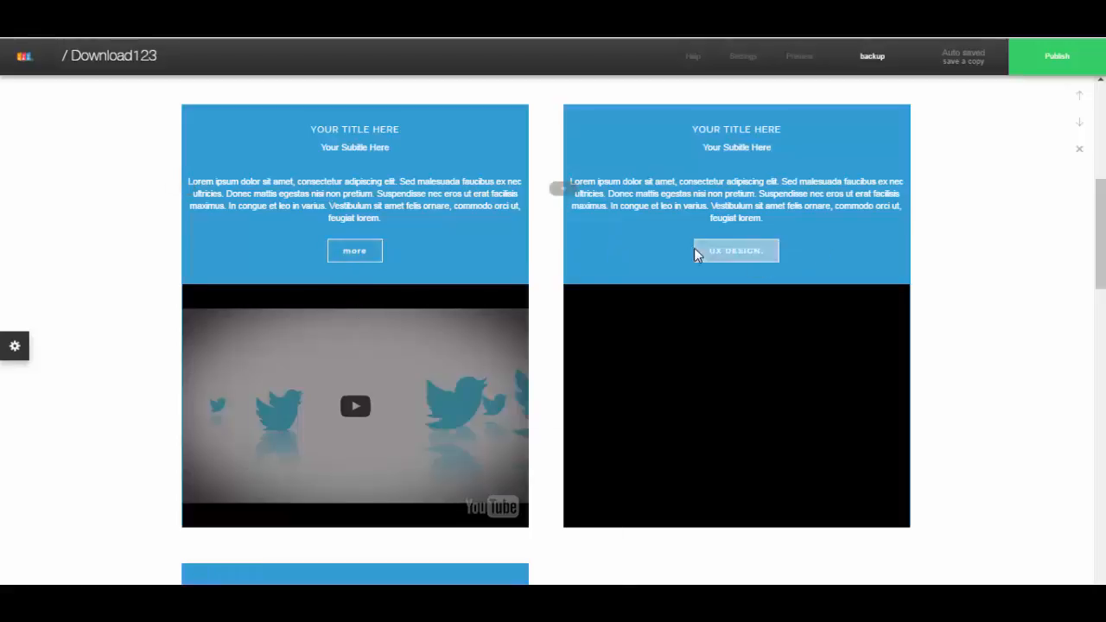
pyautogui.scroll(-3, 472, 269)
pyautogui.scroll(-10, 473, 288)
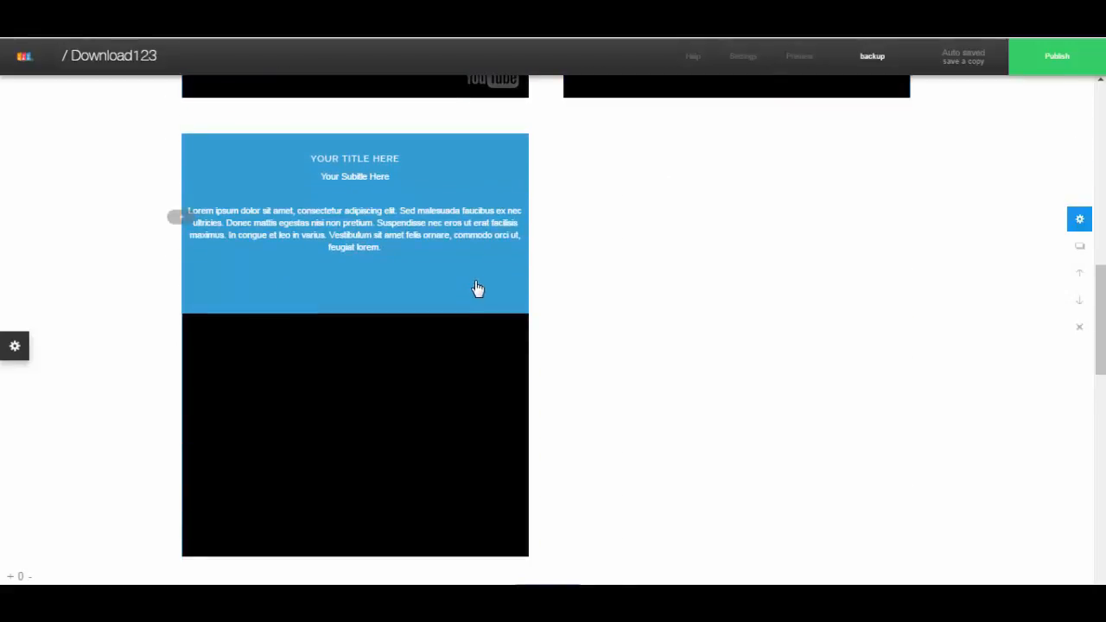
pyautogui.scroll(-2, 518, 303)
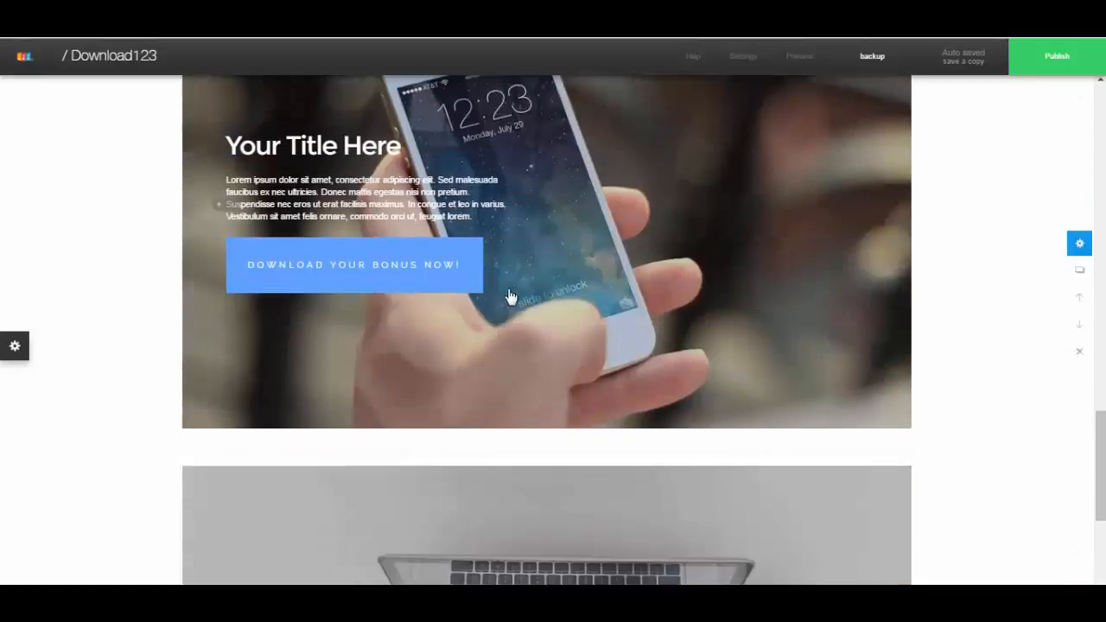
pyautogui.scroll(-5, 622, 282)
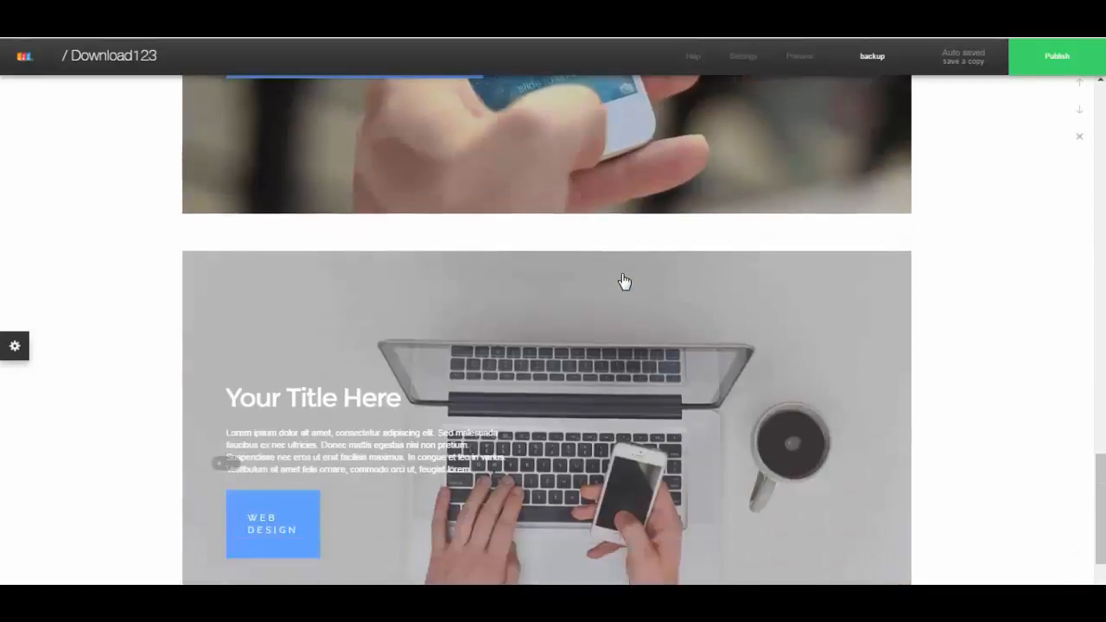
pyautogui.scroll(1, 342, 321)
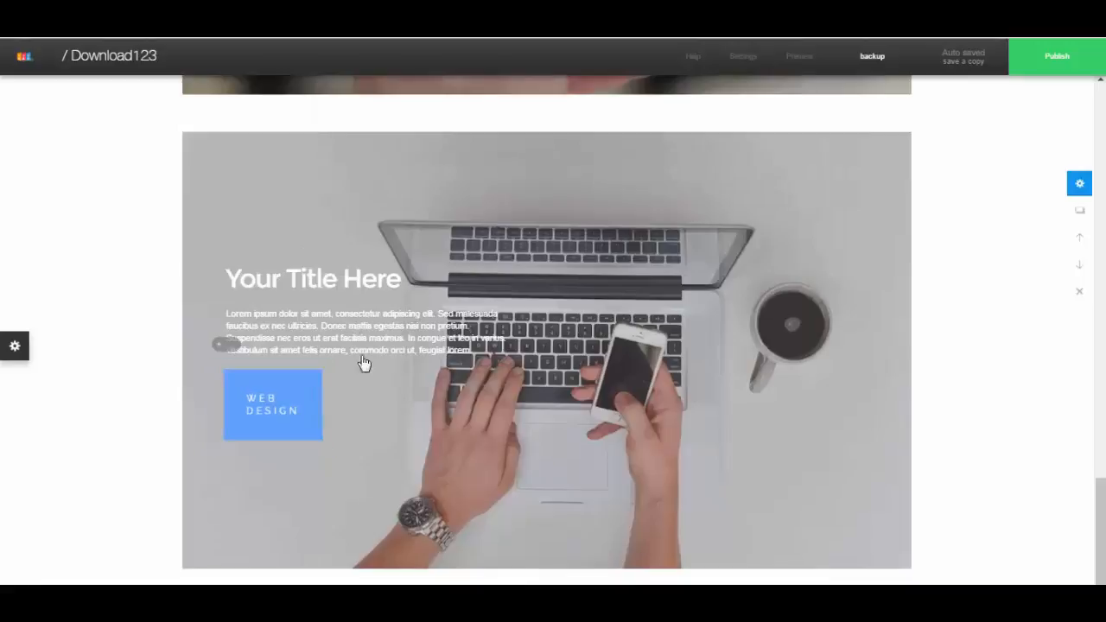
# Open the bonus section's pro settings, choose button spacing, and set the button's inner bottom padding to 20.
pyautogui.click(1078, 183)
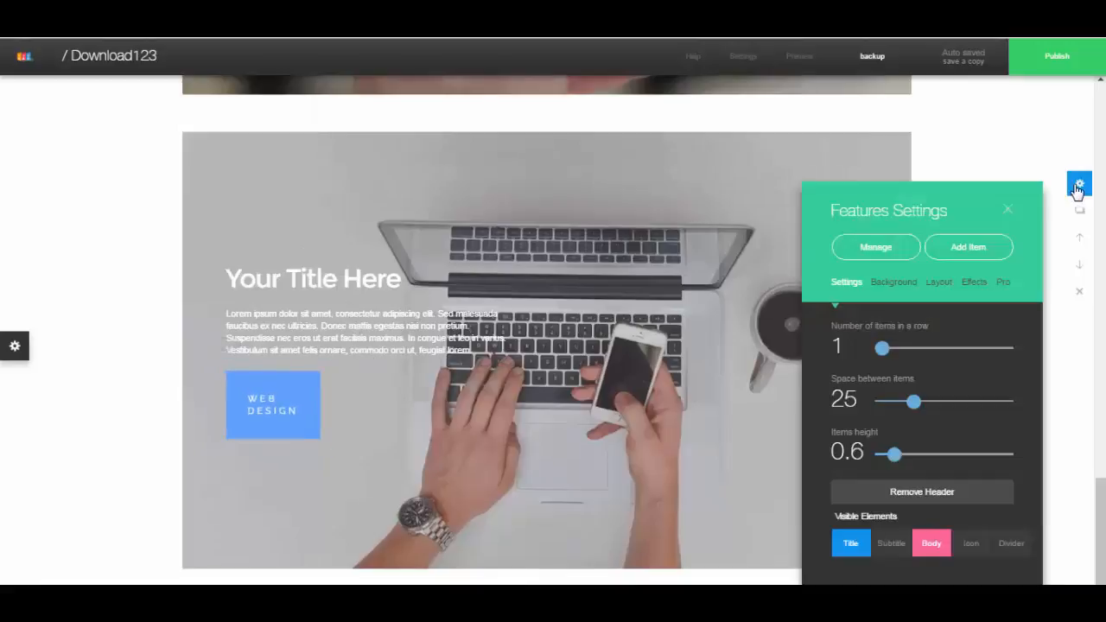
pyautogui.moveTo(933, 216); pyautogui.dragTo(957, 102)
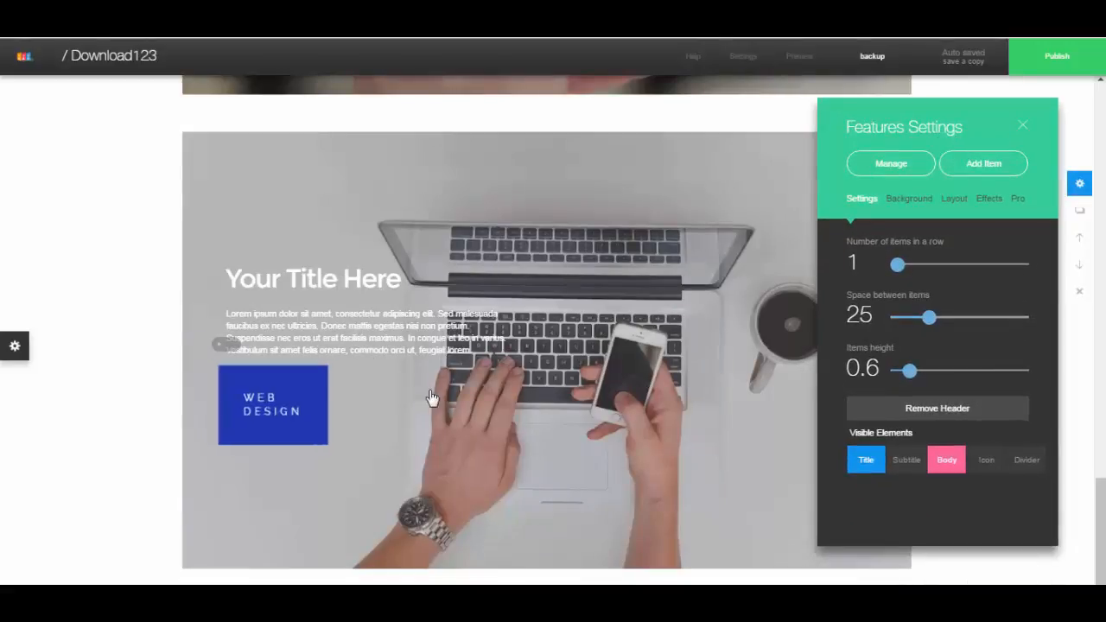
pyautogui.click(1018, 200)
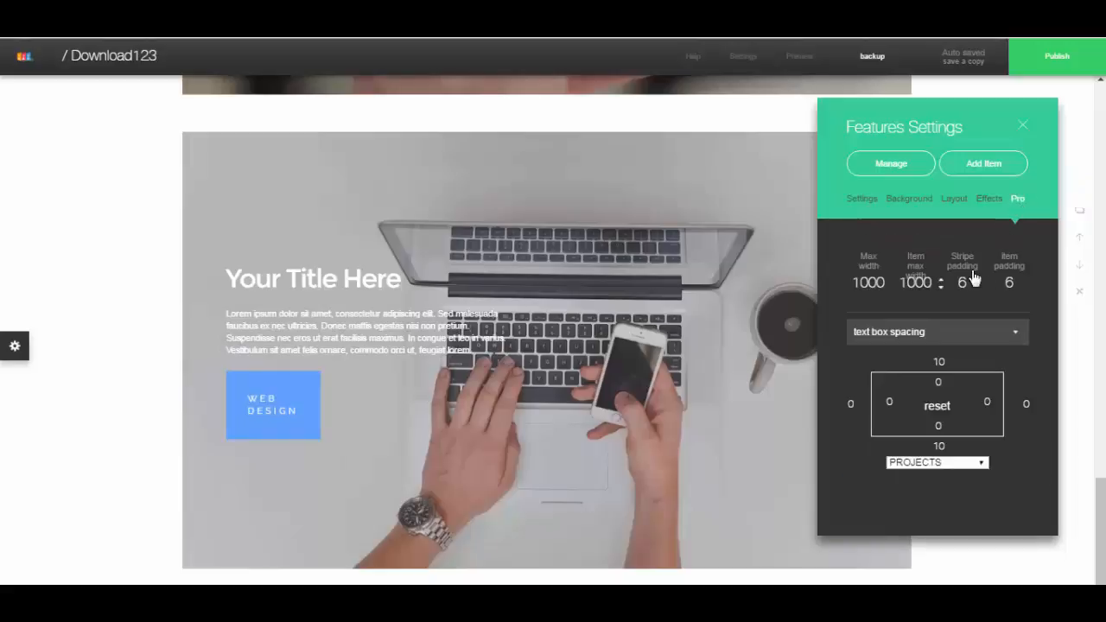
pyautogui.click(1016, 337)
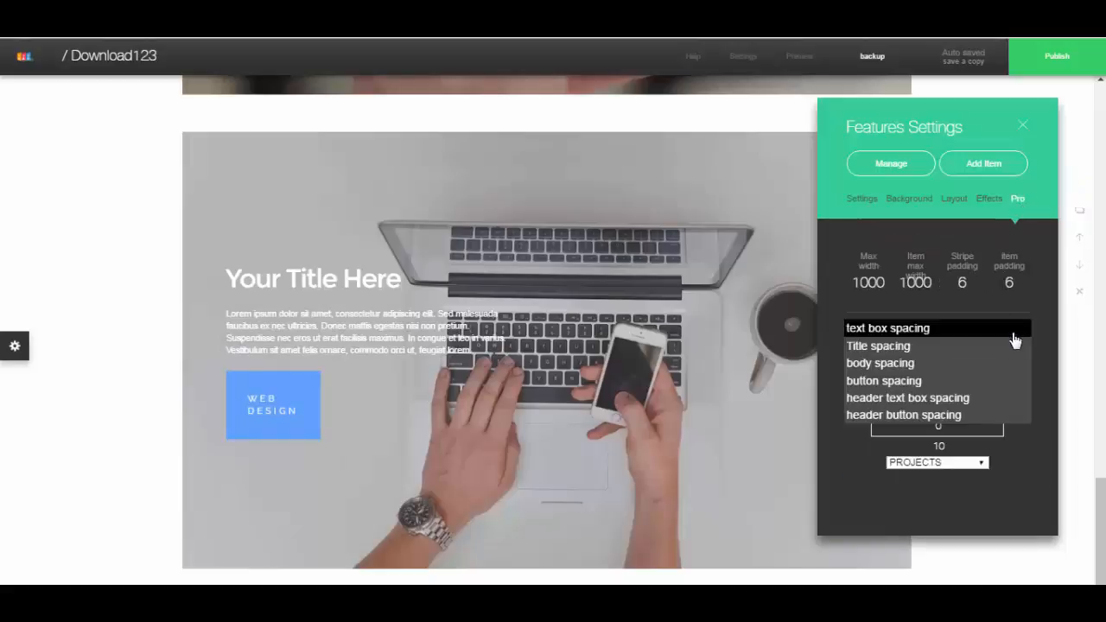
pyautogui.click(916, 381)
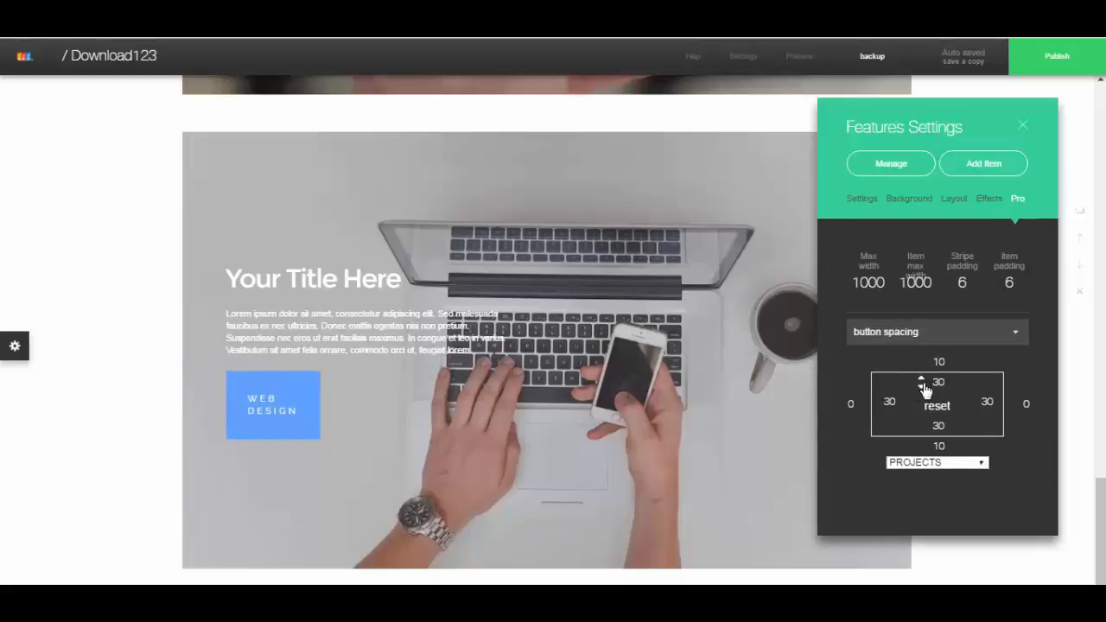
pyautogui.click(921, 432)
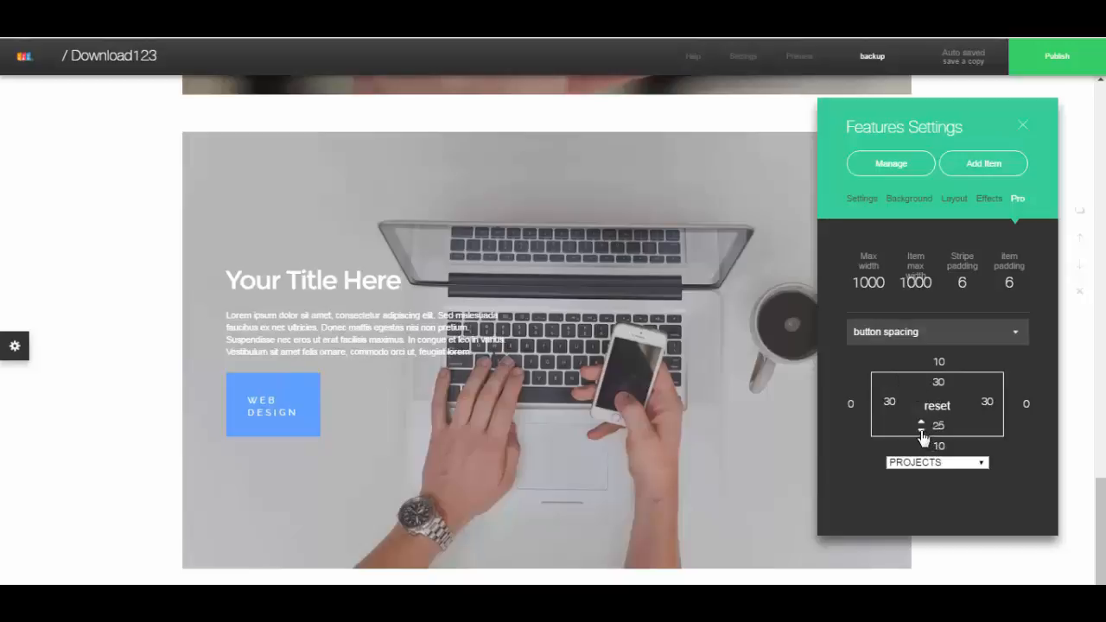
pyautogui.click(922, 423)
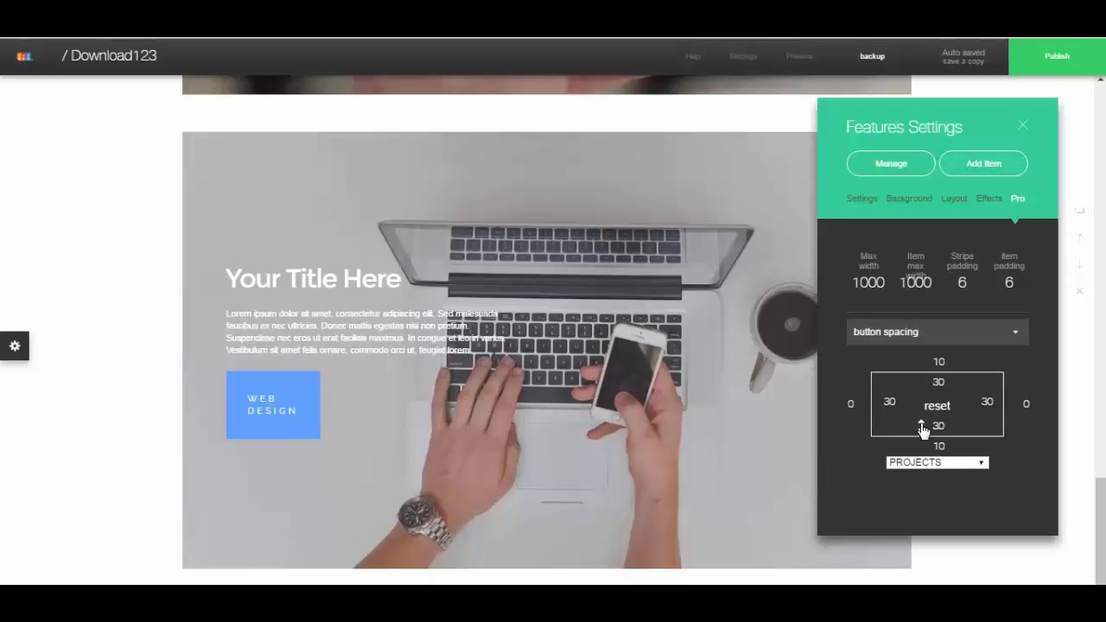
pyautogui.click(921, 434)
pyautogui.click(922, 435)
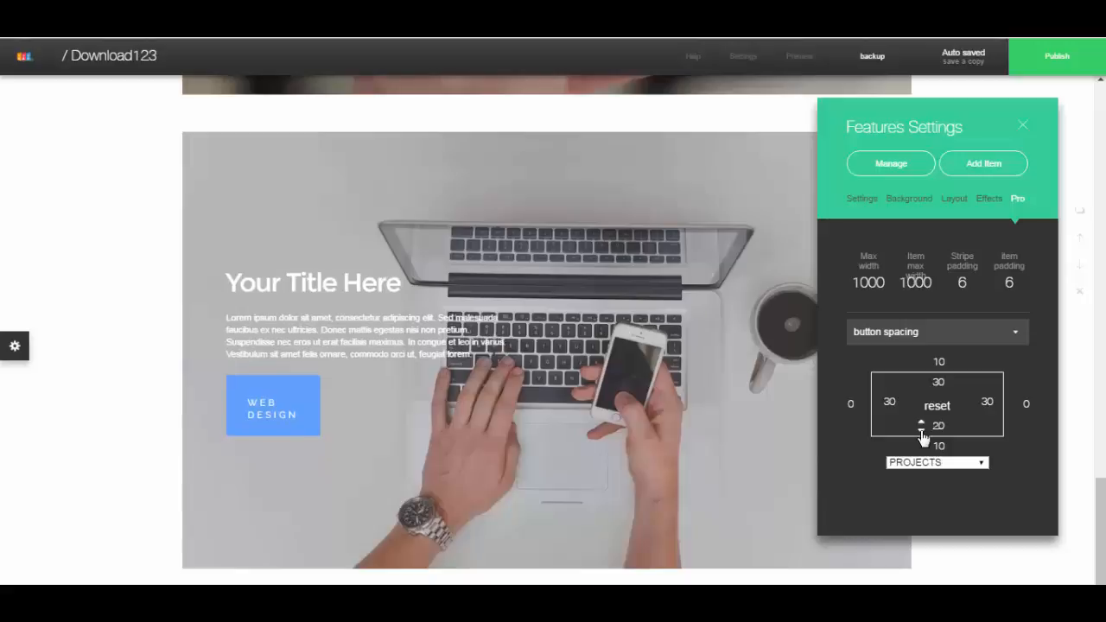
# Set the outer top spacing of the bonus buttons to 35.
pyautogui.click(921, 359)
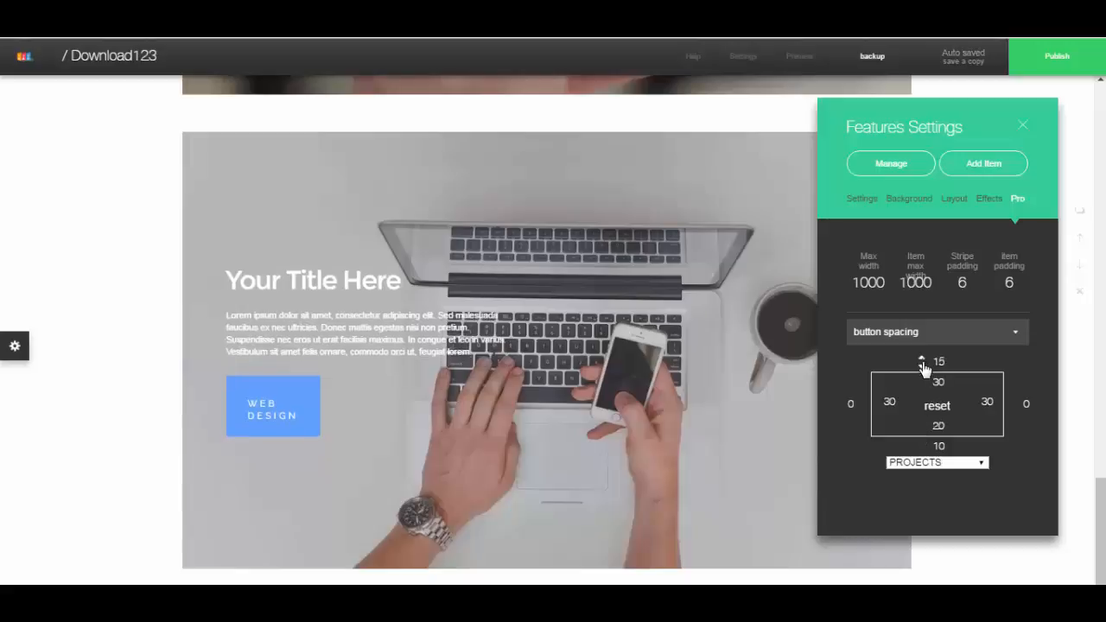
pyautogui.click(920, 368)
pyautogui.click(921, 367)
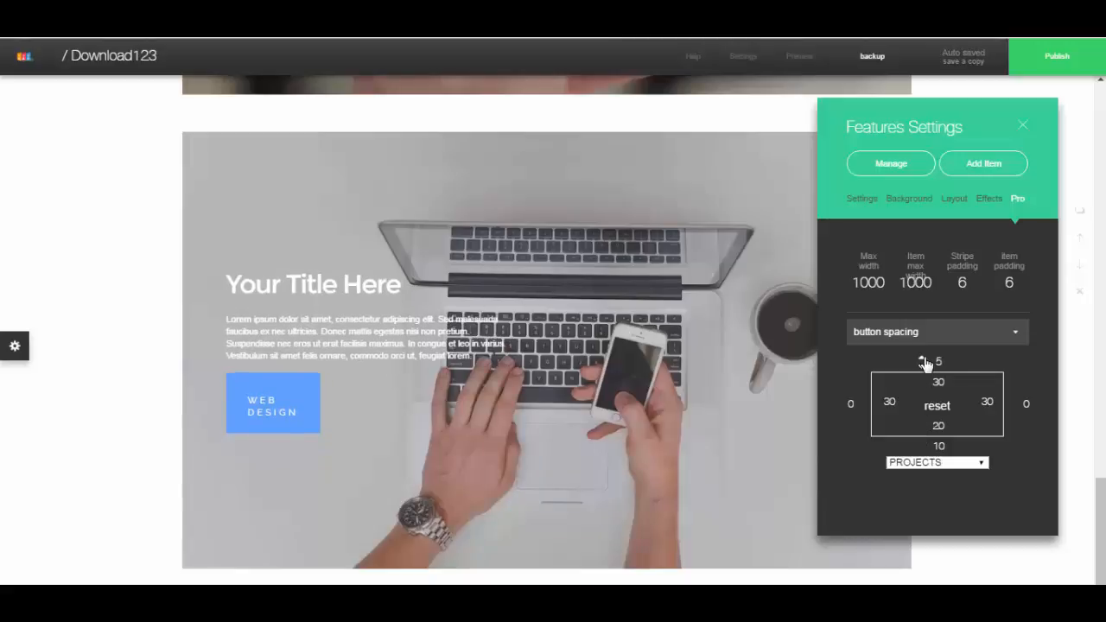
pyautogui.click(922, 360)
pyautogui.click(922, 360)
pyautogui.click(922, 360)
pyautogui.click(921, 360)
pyautogui.click(921, 360)
pyautogui.click(922, 360)
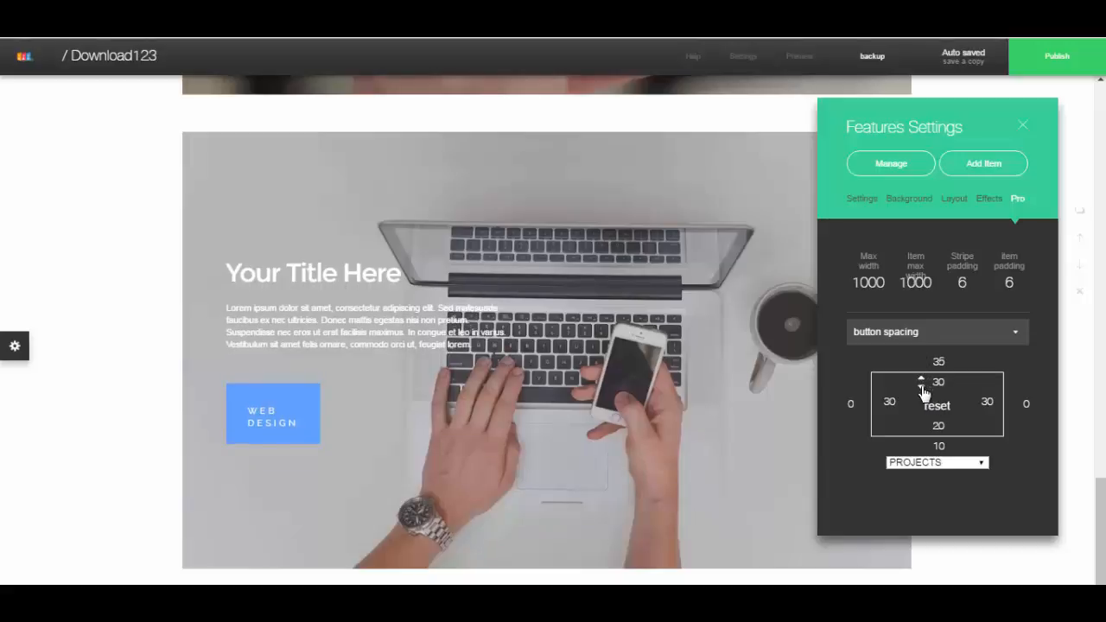
# Set the bonus buttons' inner top padding to 20 and close the section settings.
pyautogui.click(921, 389)
pyautogui.click(922, 390)
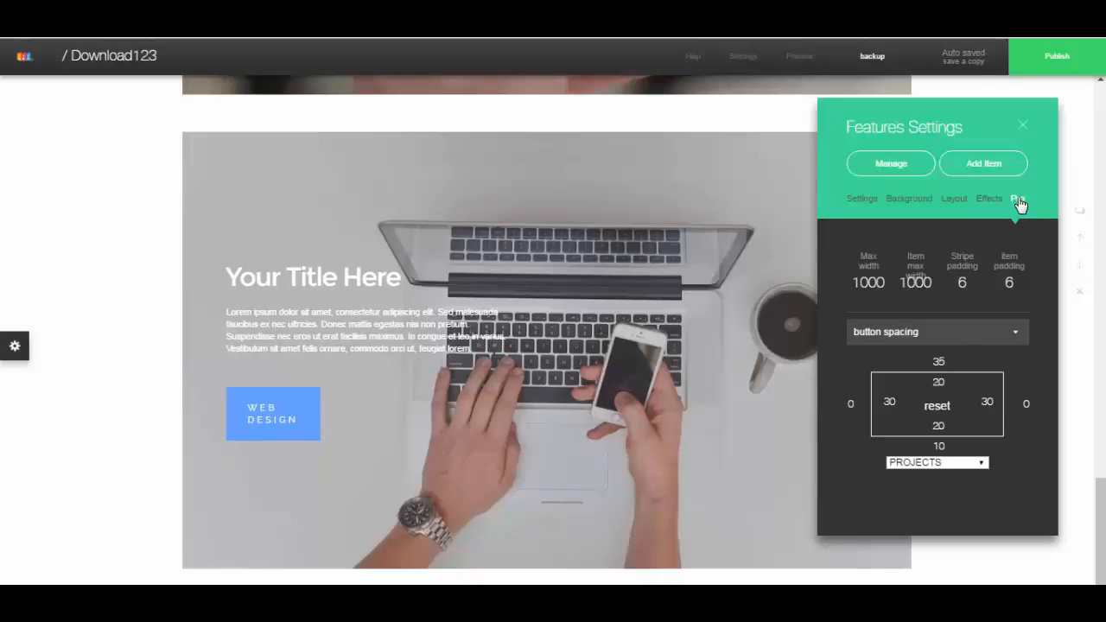
pyautogui.click(1012, 337)
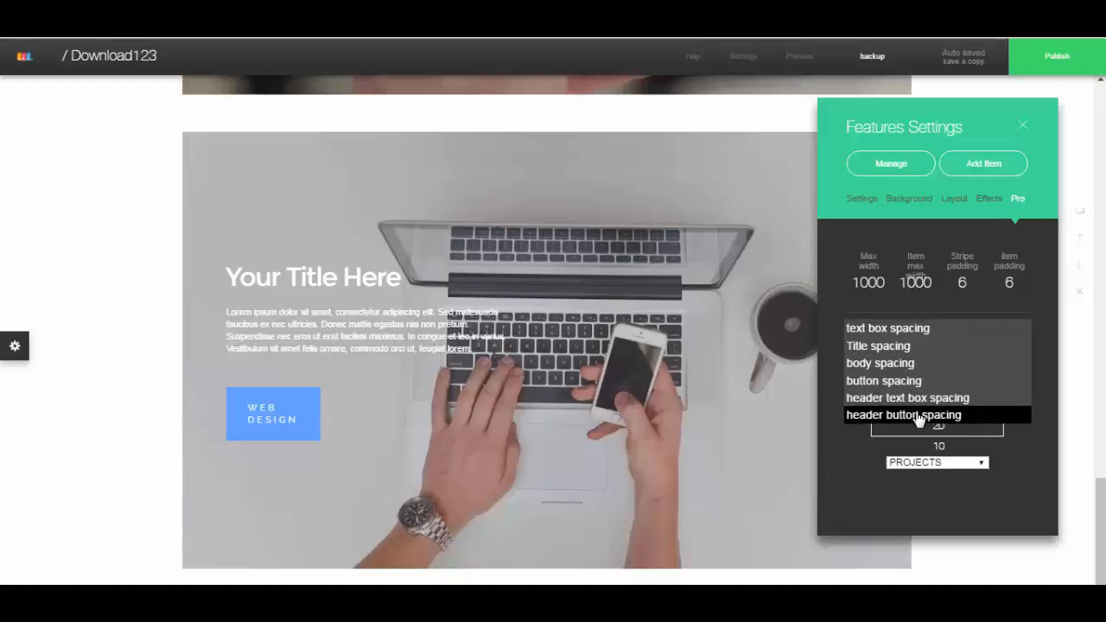
pyautogui.click(973, 275)
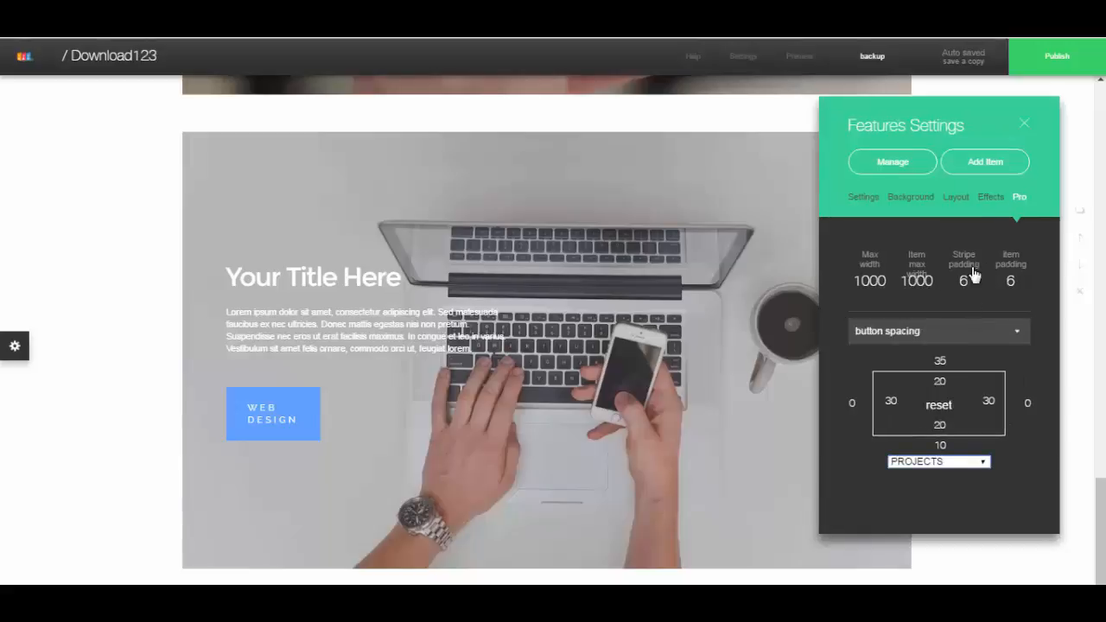
pyautogui.click(1025, 129)
pyautogui.scroll(-1, 646, 345)
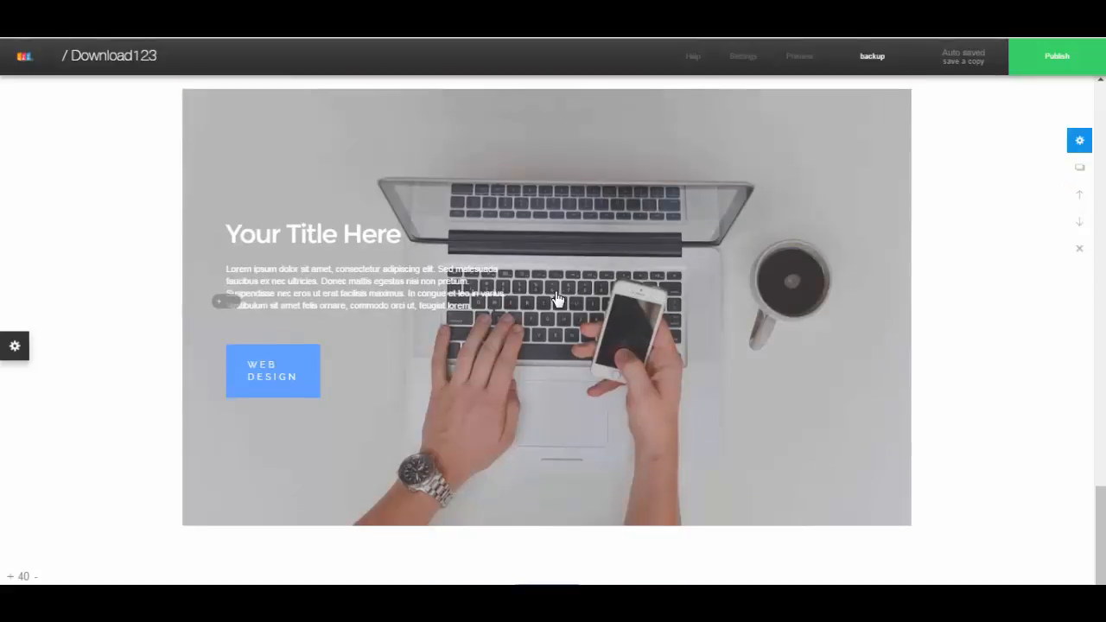
pyautogui.scroll(1, 557, 298)
pyautogui.scroll(-1, 631, 289)
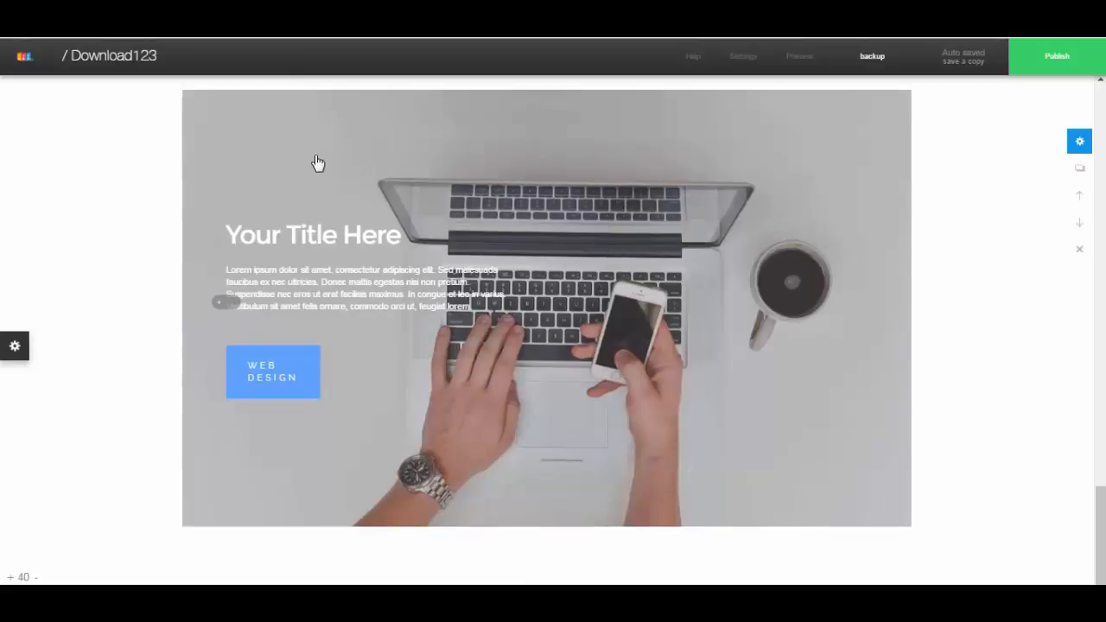
pyautogui.click(549, 208)
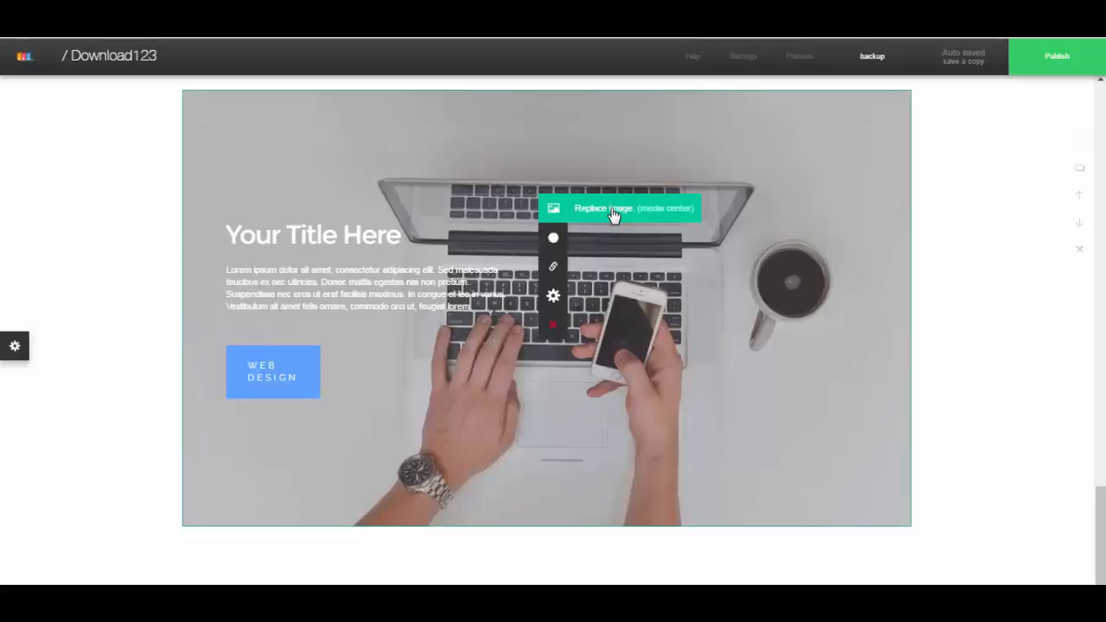
pyautogui.click(512, 137)
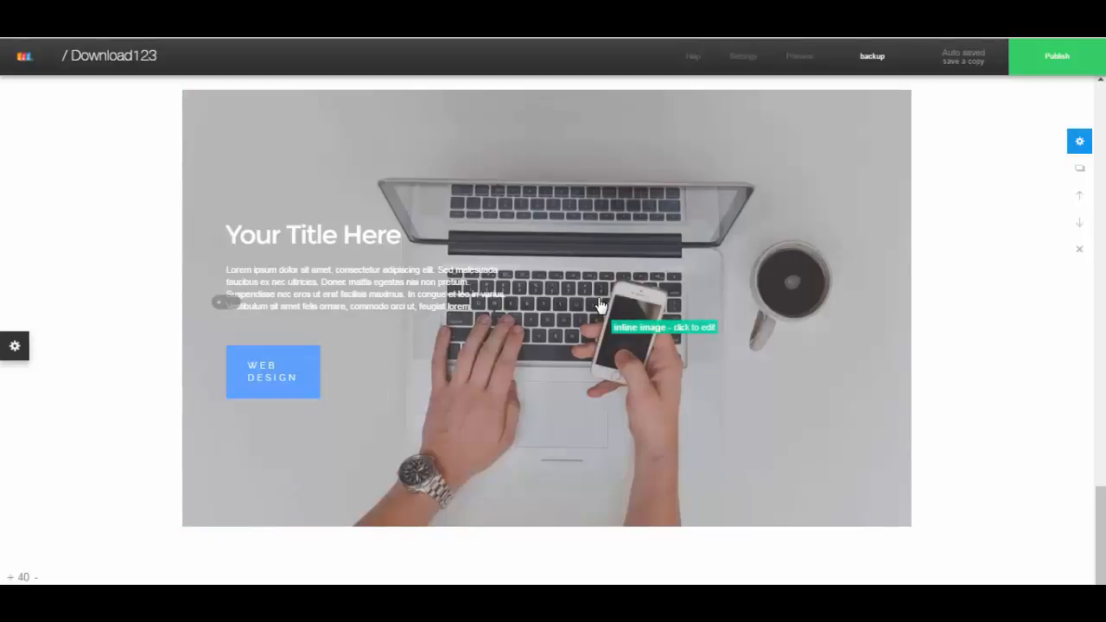
pyautogui.click(604, 242)
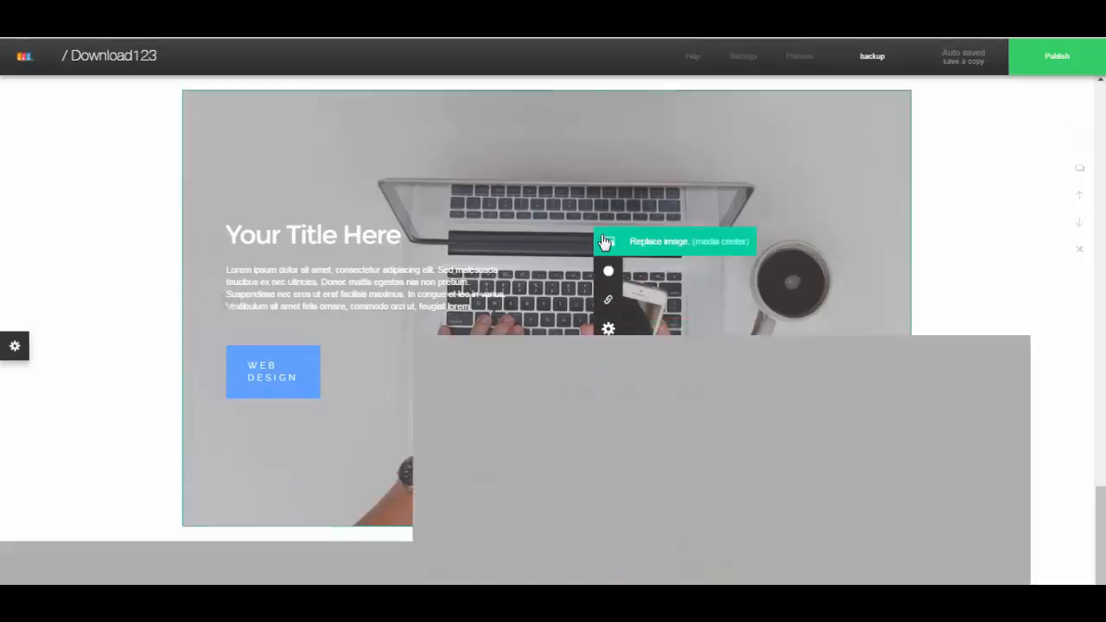
pyautogui.click(660, 250)
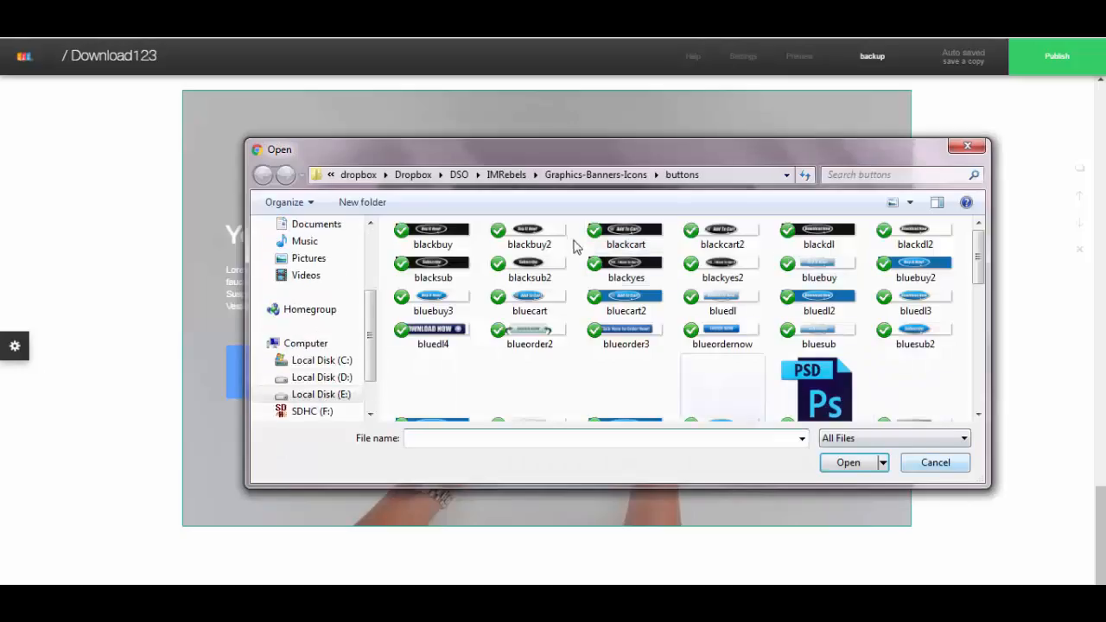
pyautogui.click(934, 463)
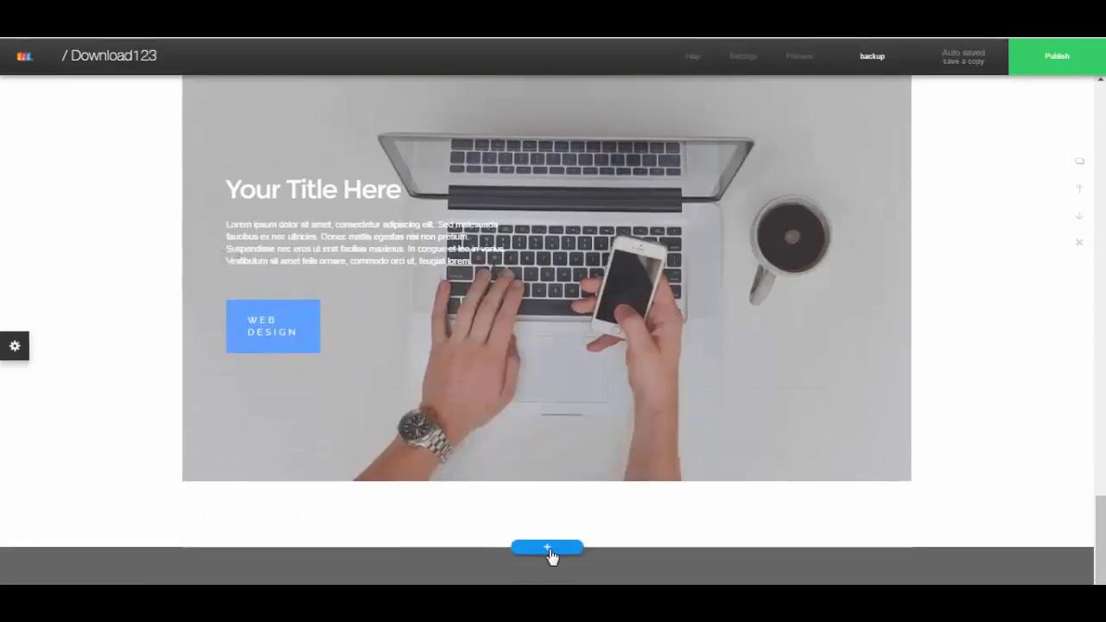
# Add an HTML element section below the laptop bonus tile and clear its placeholder code.
pyautogui.click(548, 548)
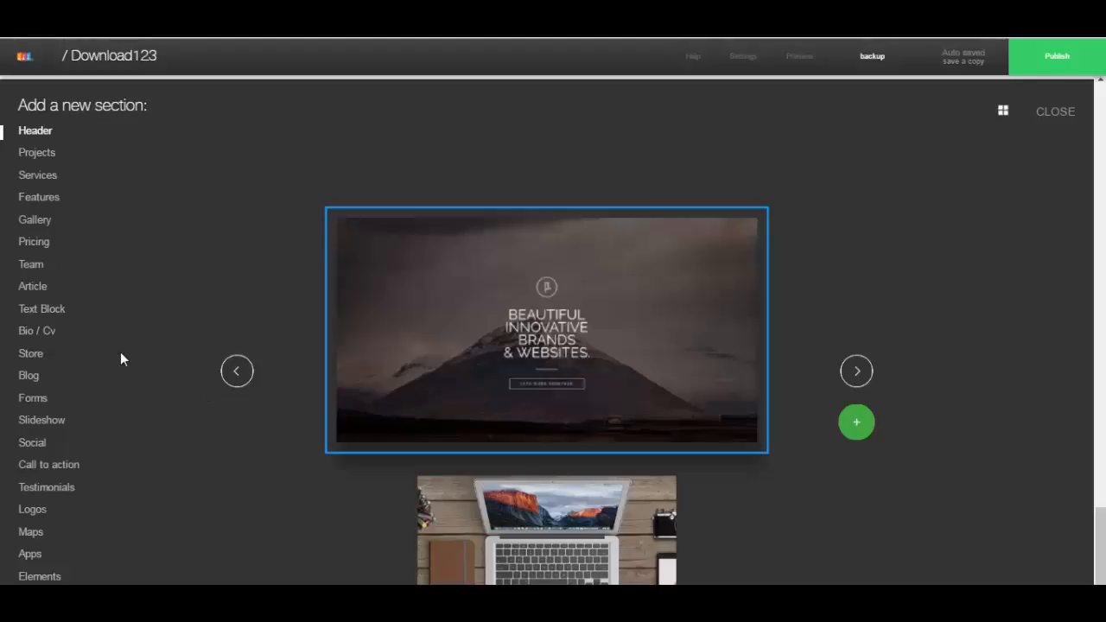
pyautogui.scroll(-1, 100, 365)
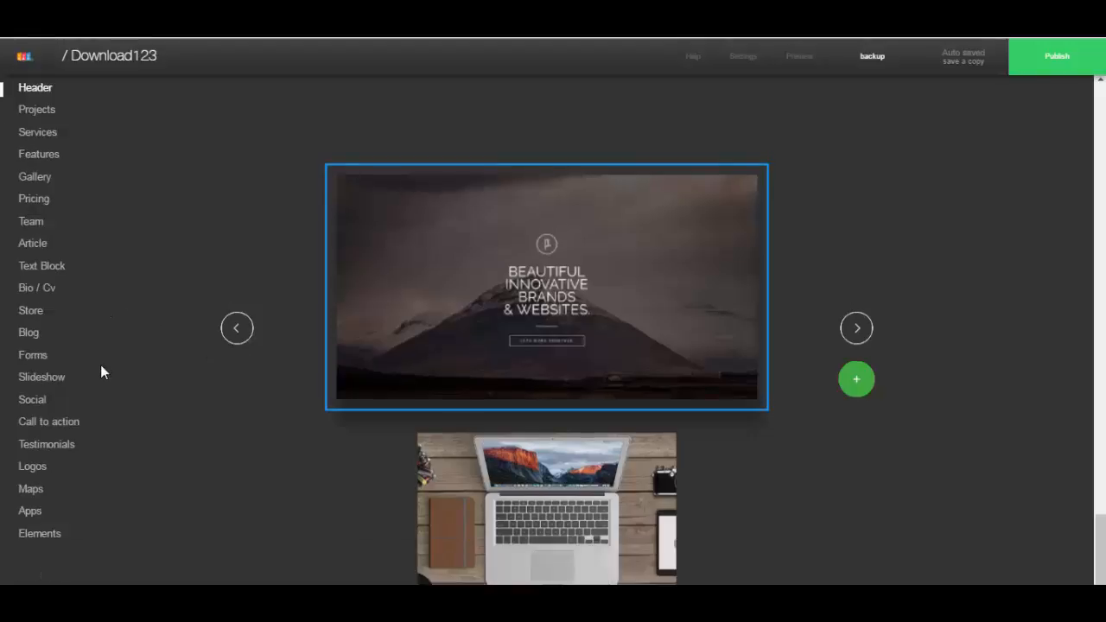
pyautogui.click(40, 534)
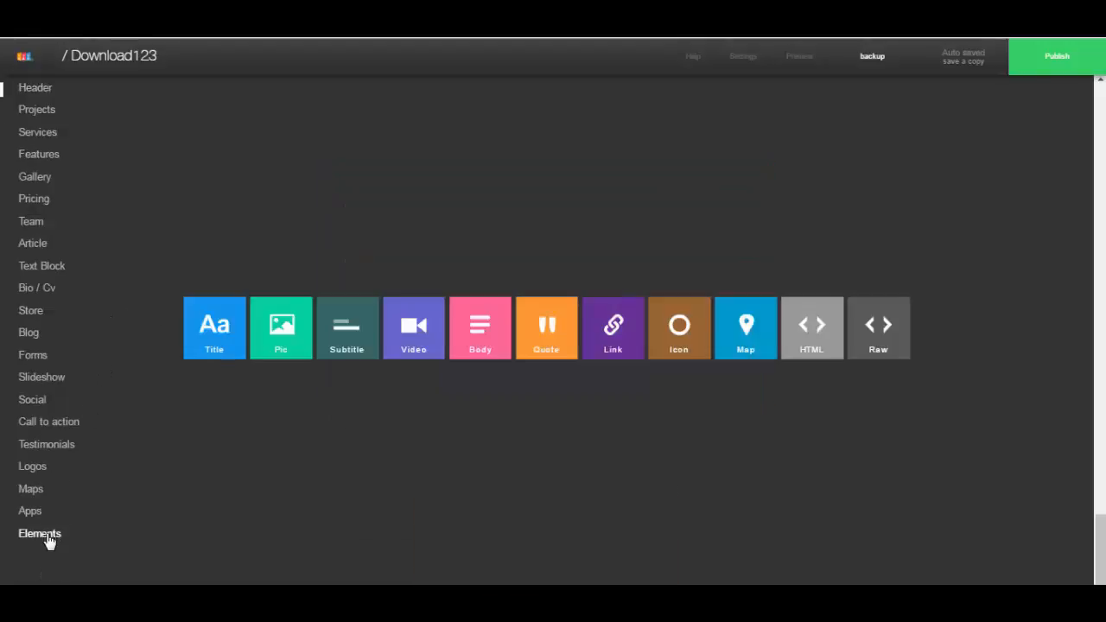
pyautogui.click(809, 342)
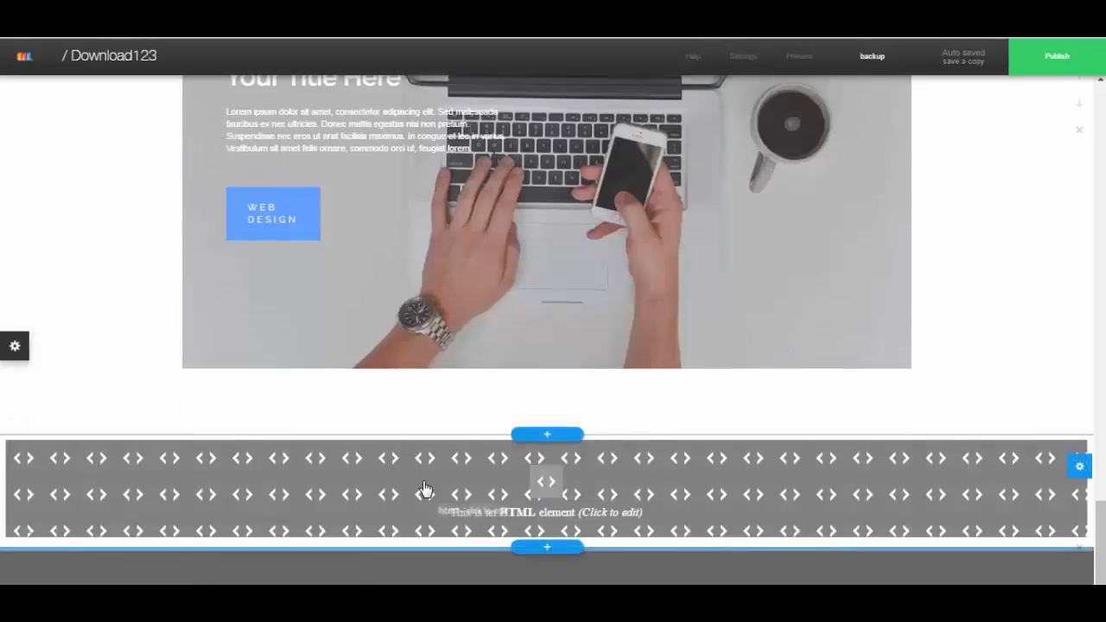
pyautogui.moveTo(424, 488)
pyautogui.click(466, 498)
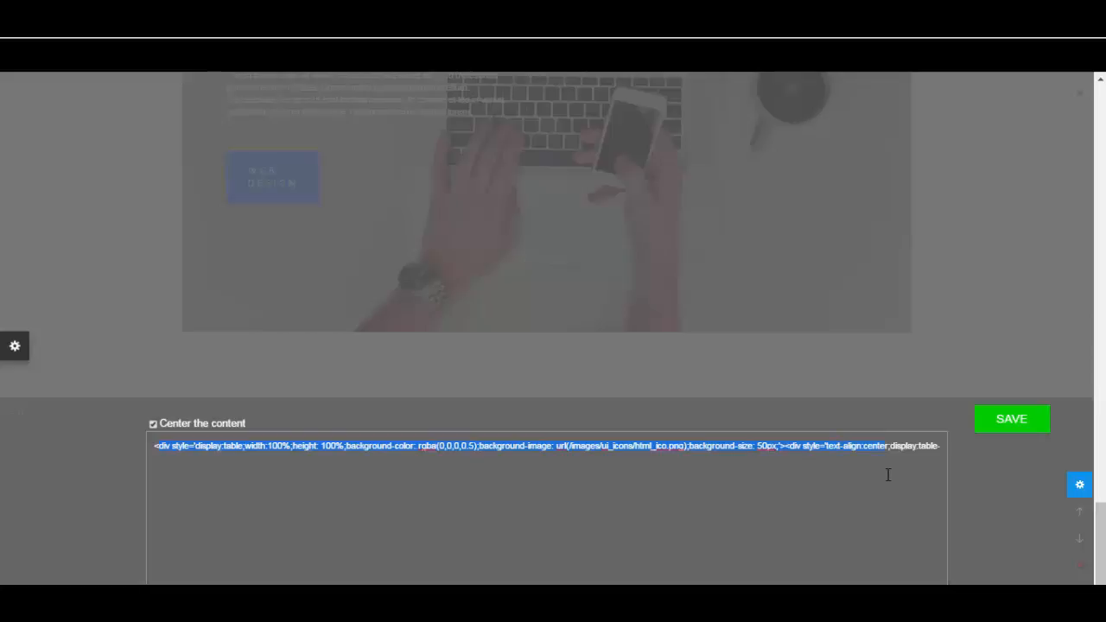
pyautogui.press('BackSpace')
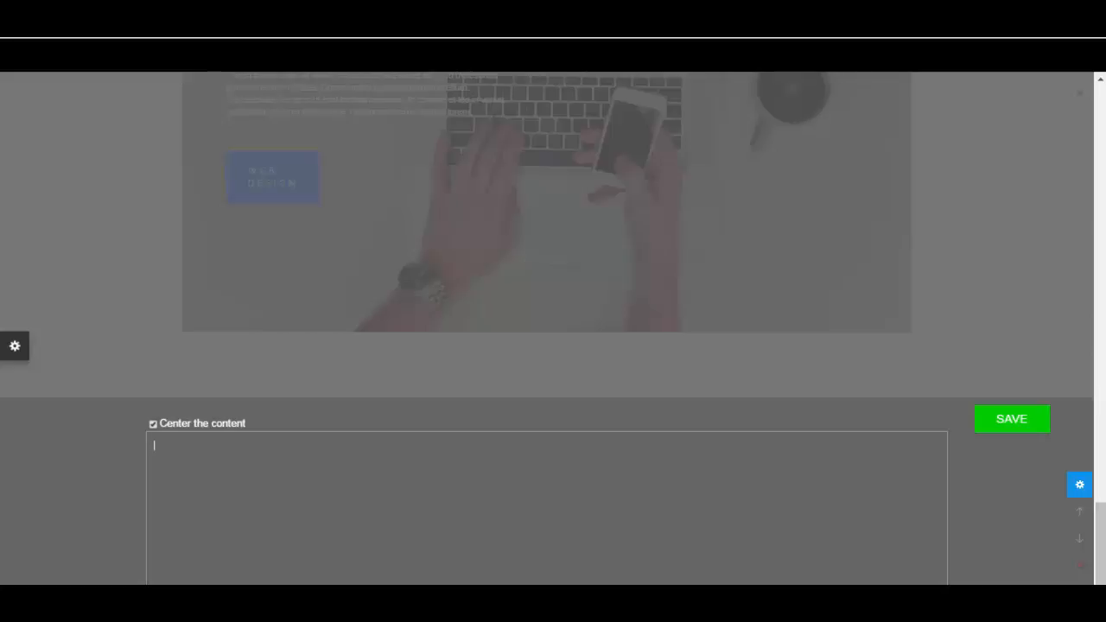
# Delete the HTML section below the laptop bonus tile.
pyautogui.click(1079, 566)
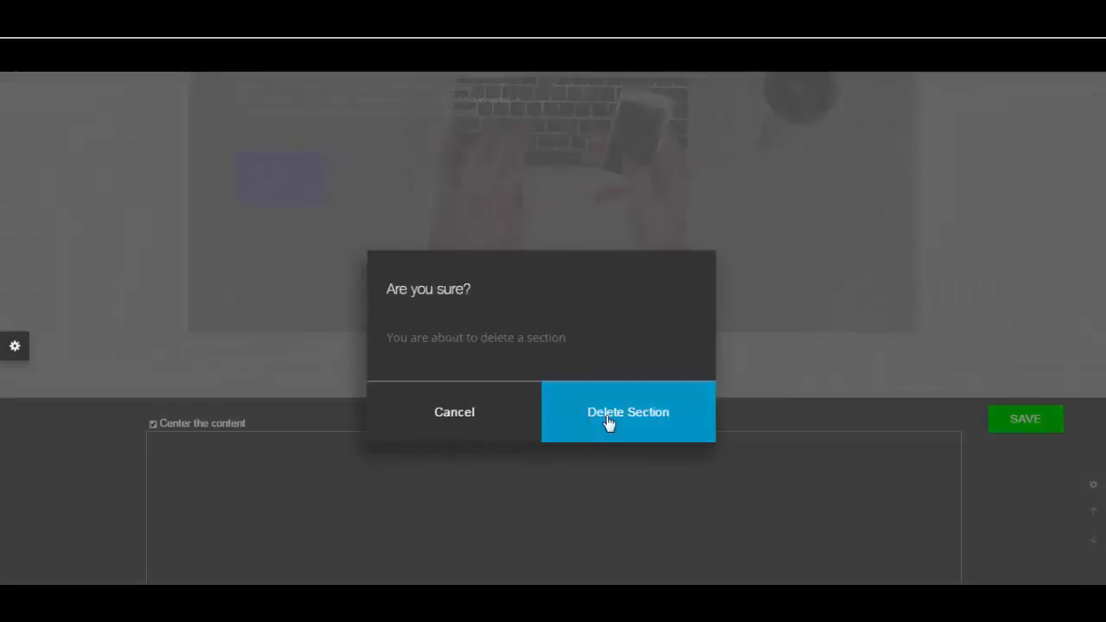
pyautogui.click(608, 420)
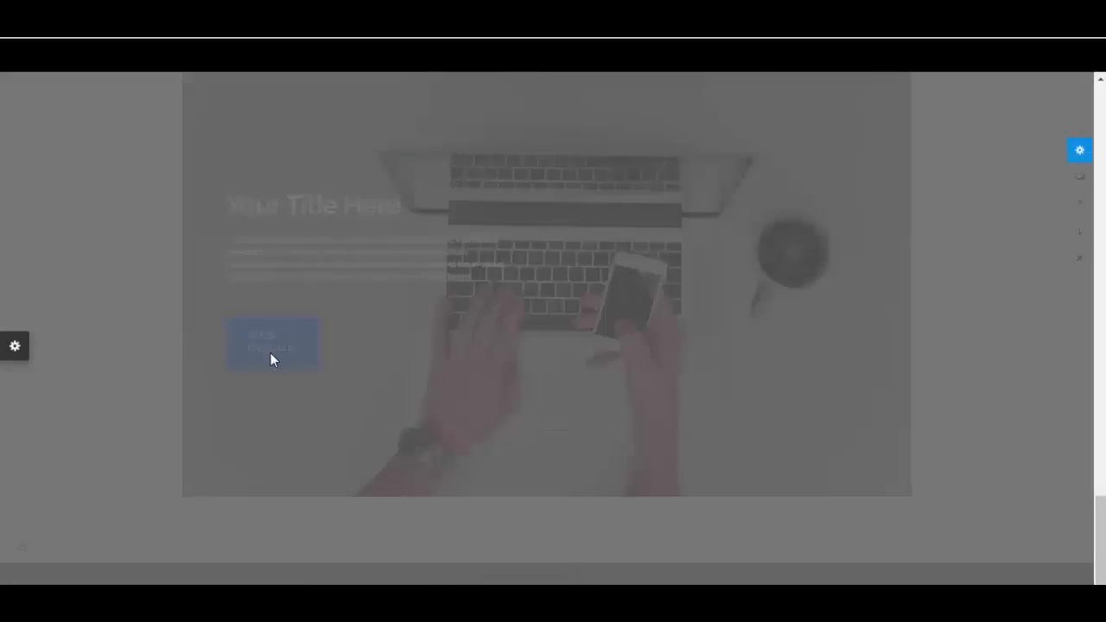
# Add the contact form section with the grey notebook-and-pen background at the end of the page.
pyautogui.scroll(15, 240, 436)
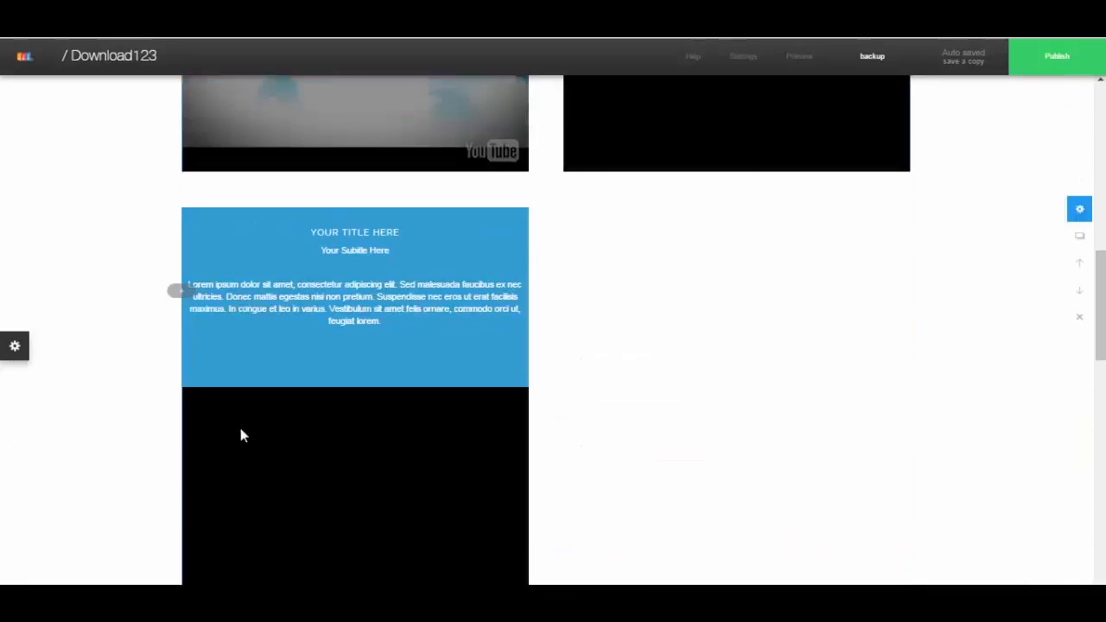
pyautogui.scroll(15, 240, 436)
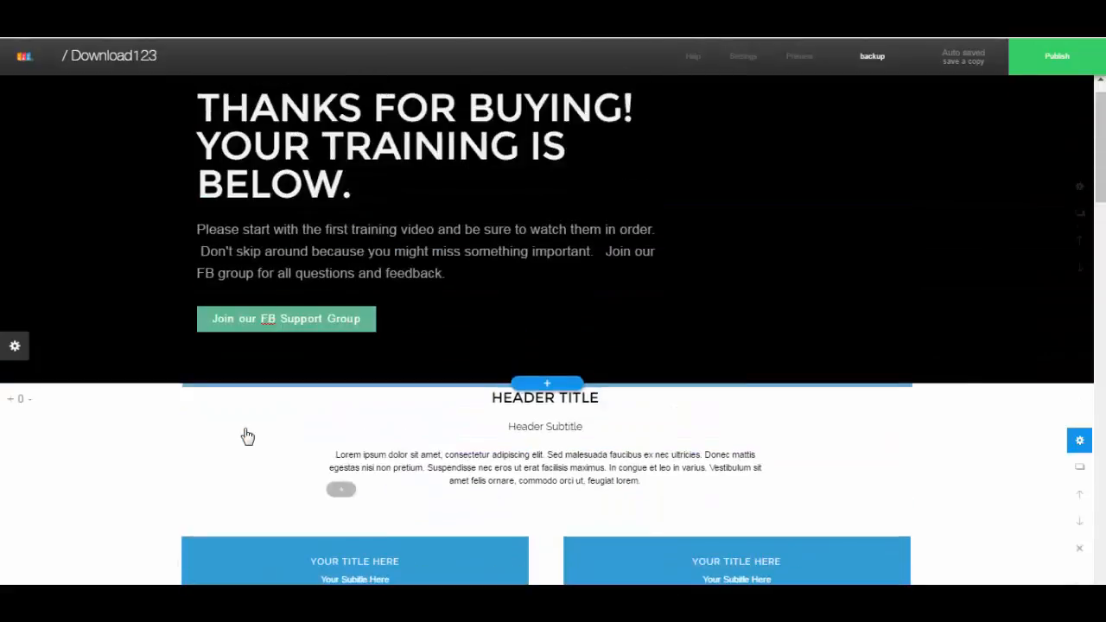
pyautogui.scroll(-15, 245, 434)
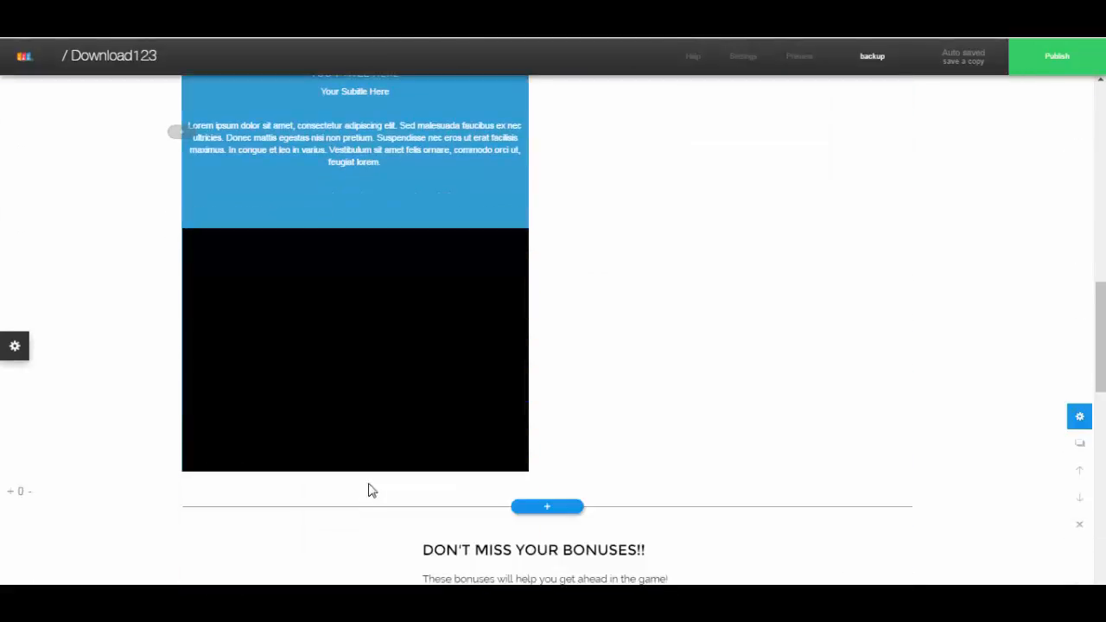
pyautogui.scroll(-10, 480, 515)
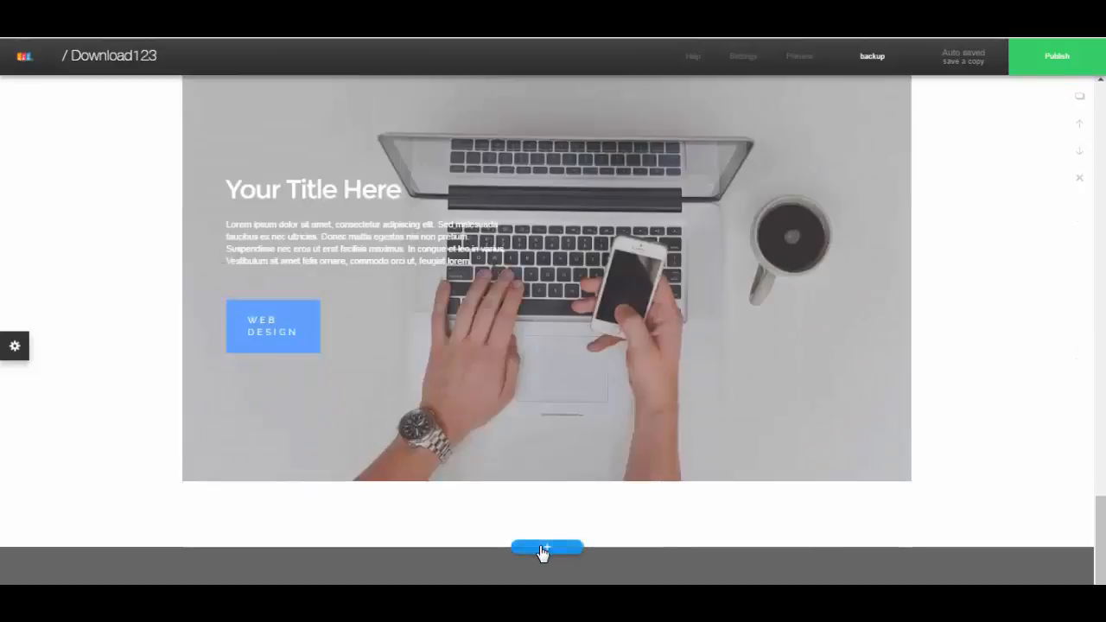
pyautogui.scroll(1, 542, 552)
pyautogui.click(542, 552)
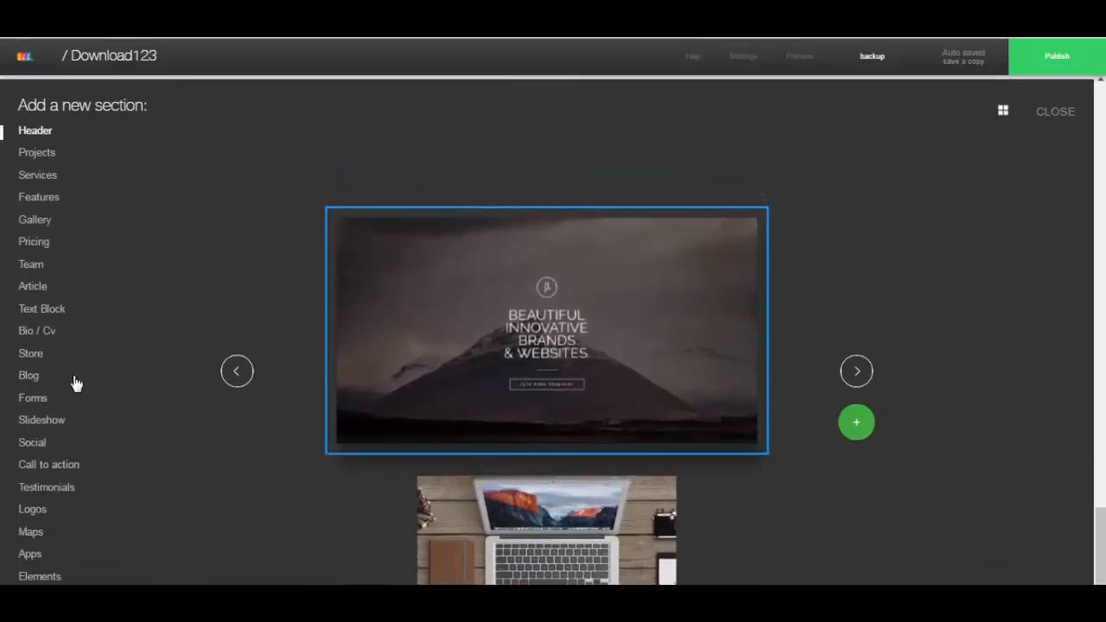
pyautogui.click(36, 402)
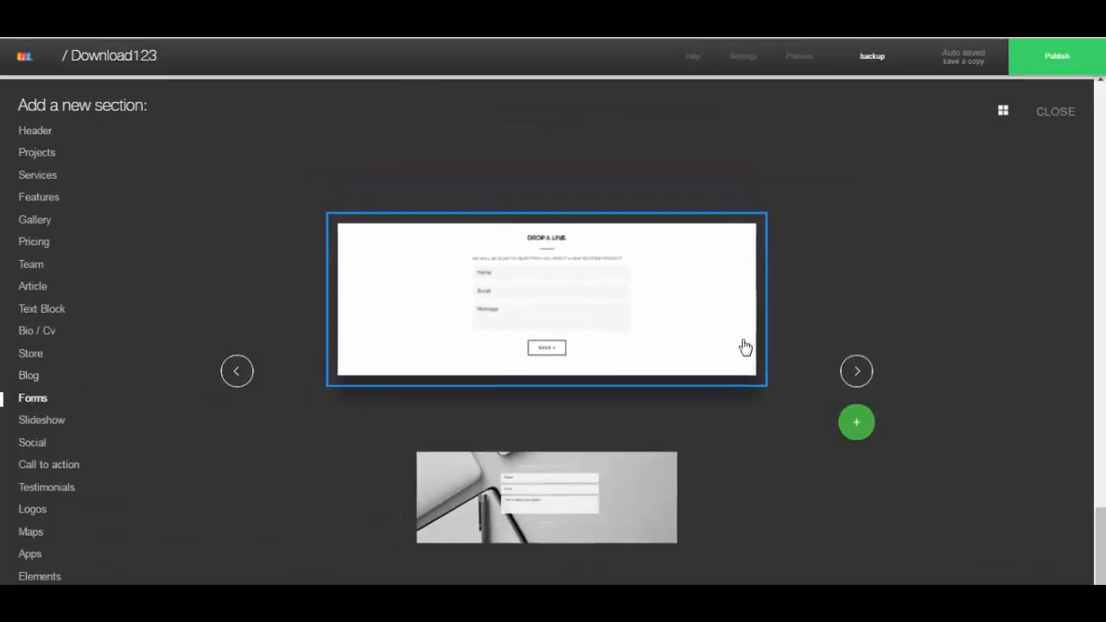
pyautogui.click(859, 329)
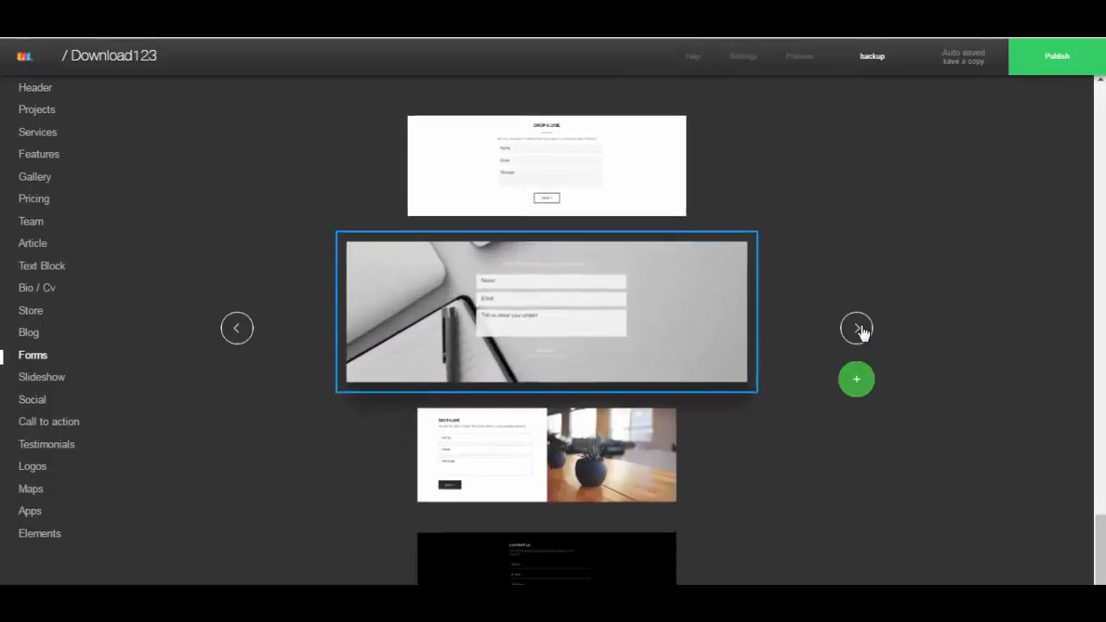
pyautogui.click(859, 329)
pyautogui.click(244, 335)
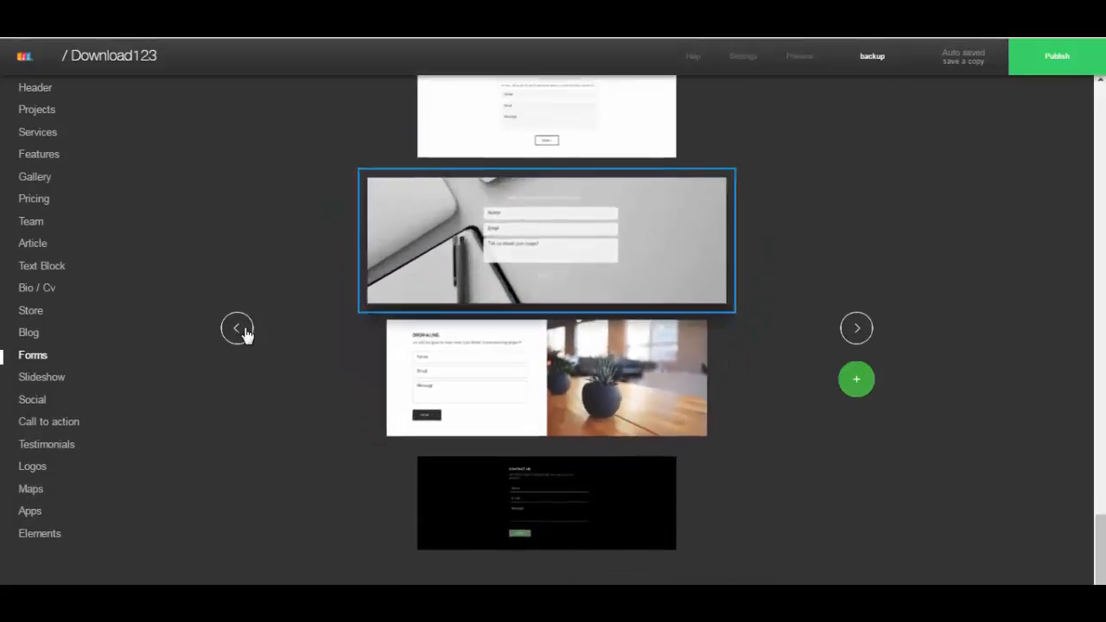
pyautogui.click(859, 389)
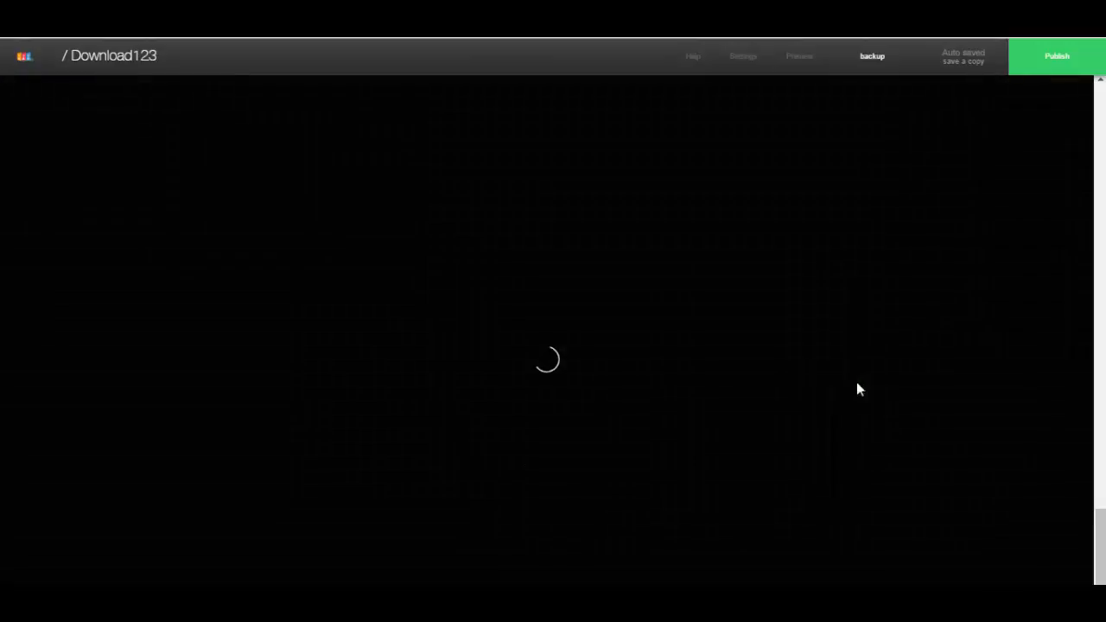
# Change the stripe color behind the "Don't miss your bonuses!!" section to dark gray.
pyautogui.scroll(15, 817, 402)
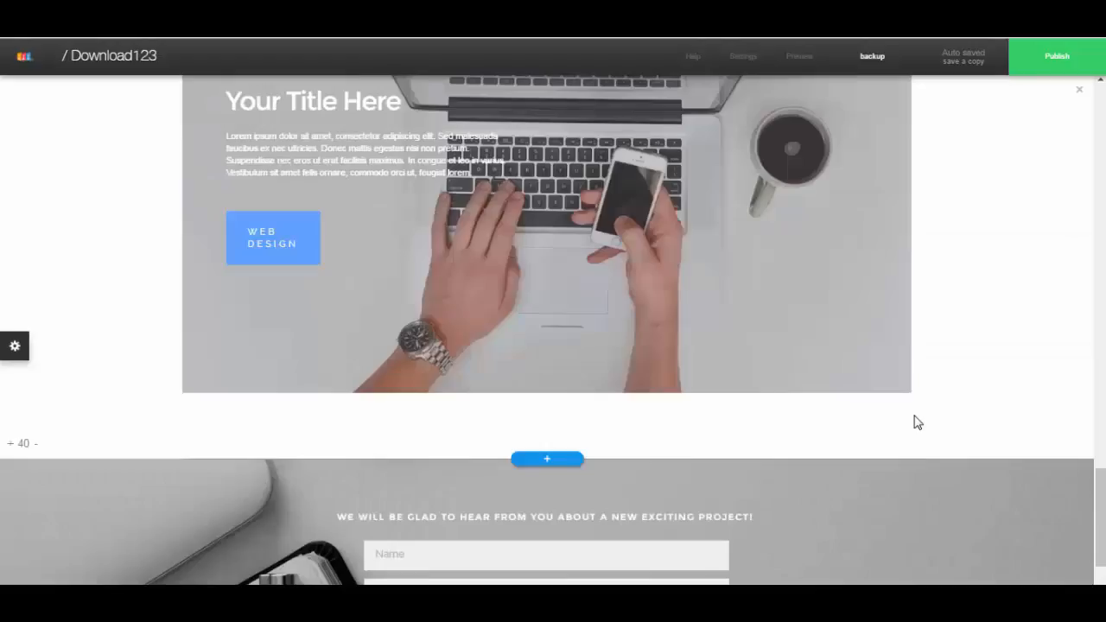
pyautogui.scroll(3, 855, 396)
pyautogui.scroll(-8, 815, 392)
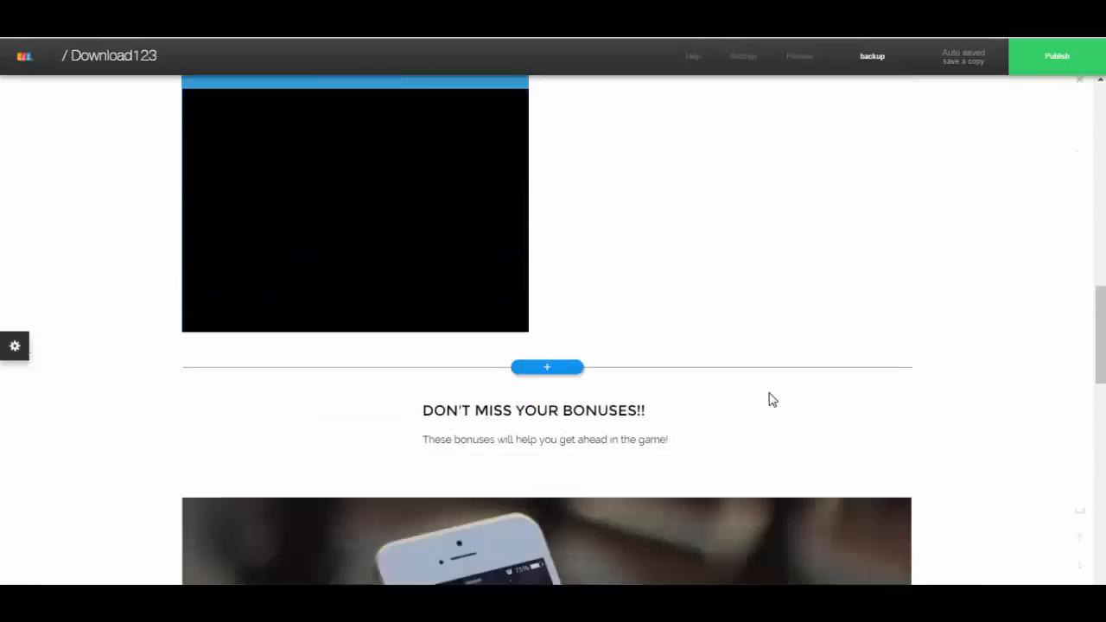
pyautogui.scroll(-1, 501, 260)
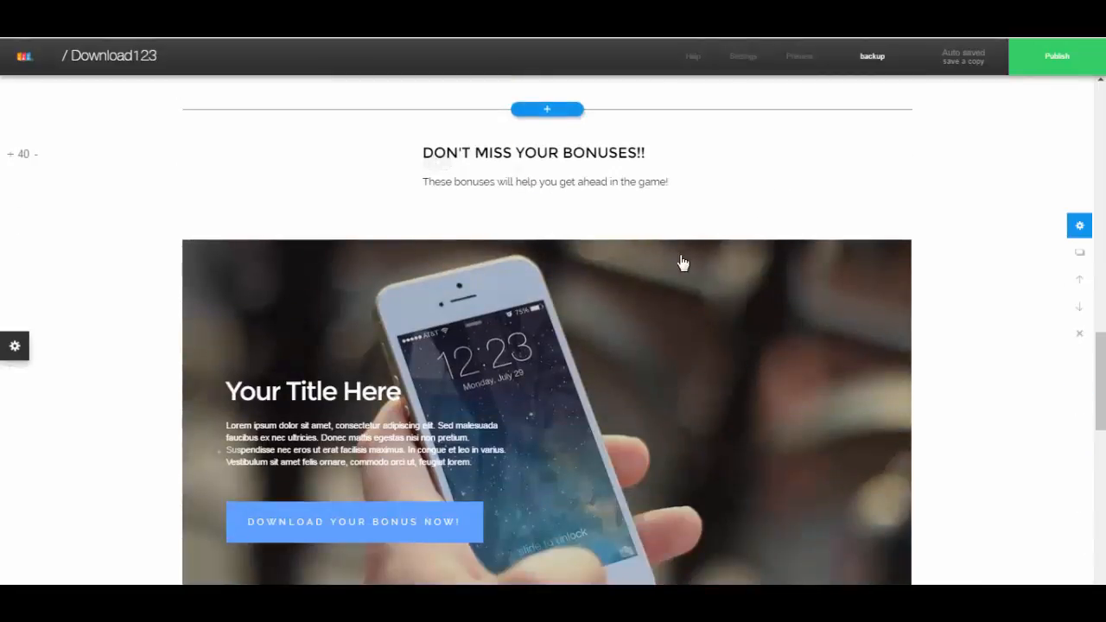
pyautogui.scroll(2, 538, 241)
pyautogui.scroll(-1, 797, 274)
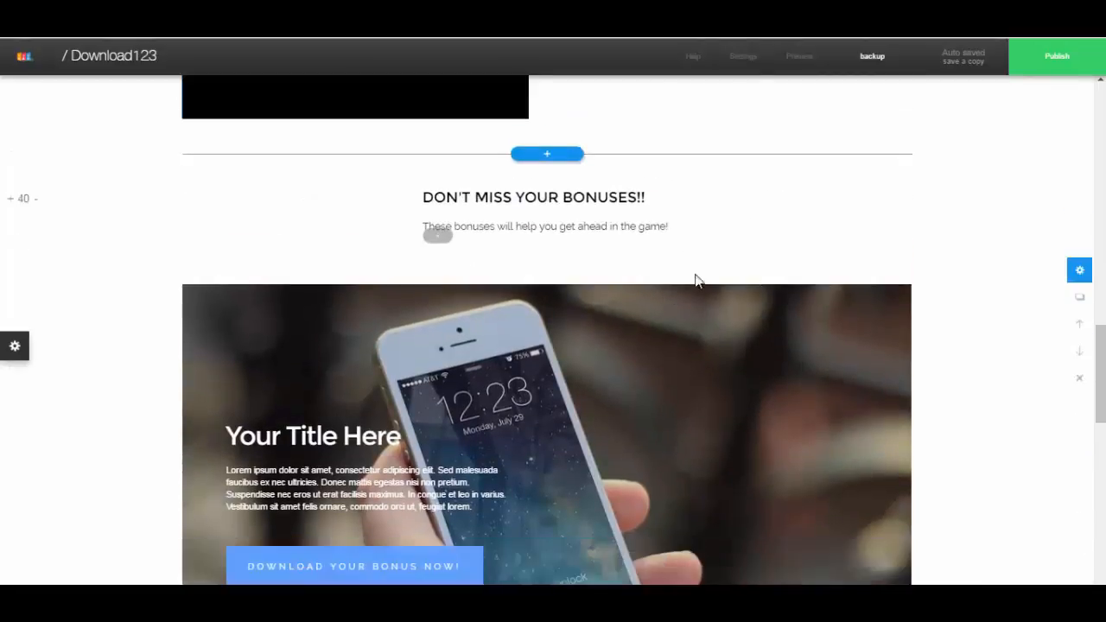
pyautogui.rightClick(858, 202)
pyautogui.click(930, 247)
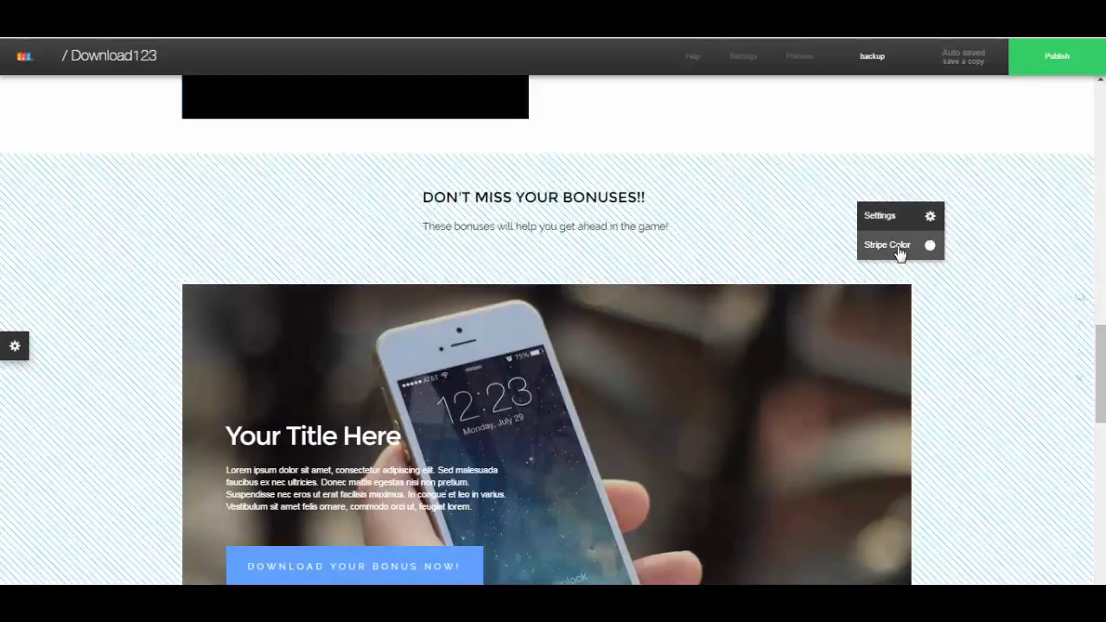
pyautogui.click(899, 249)
pyautogui.click(925, 311)
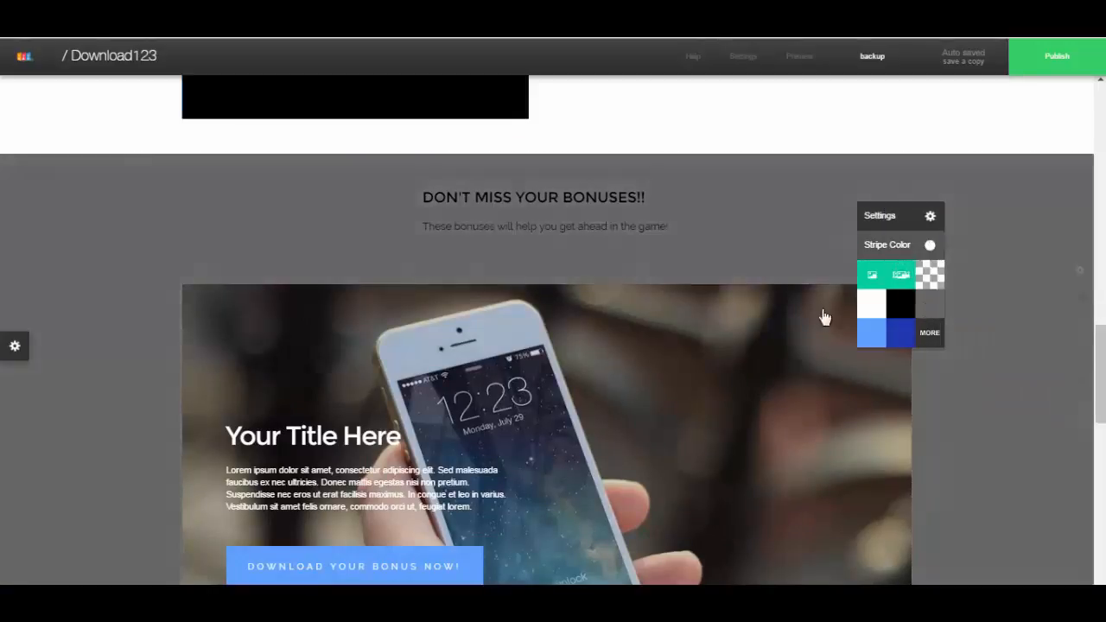
# Change the stripe color behind the "Don't miss your bonuses!!" section to light teal, rgb(198, 234, 234).
pyautogui.scroll(-10, 681, 250)
pyautogui.scroll(-10, 682, 253)
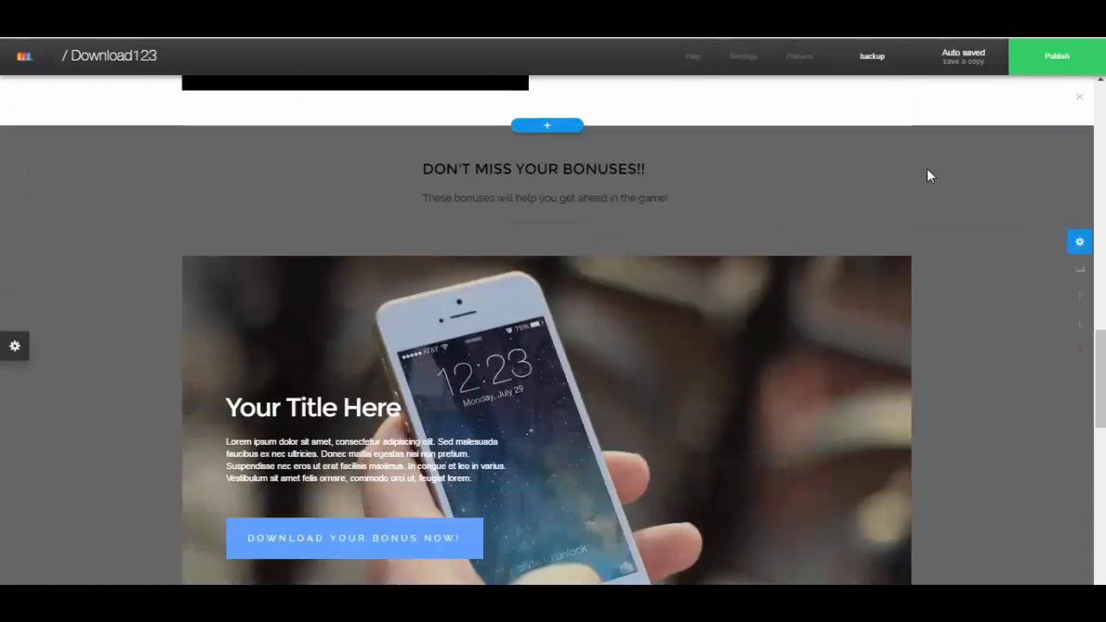
pyautogui.click(927, 176)
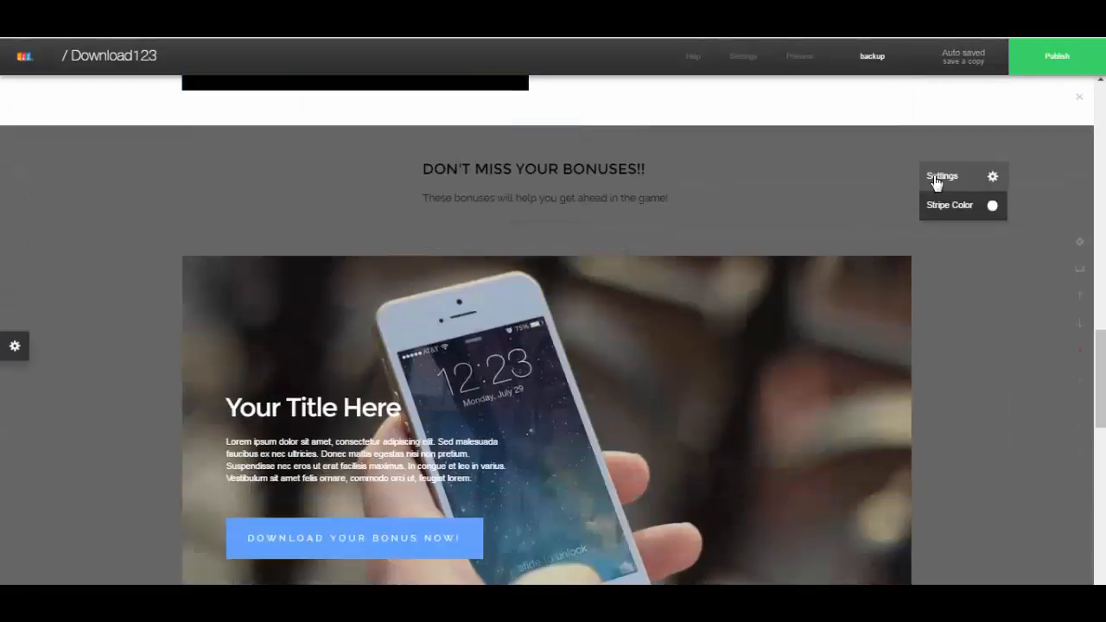
pyautogui.click(962, 208)
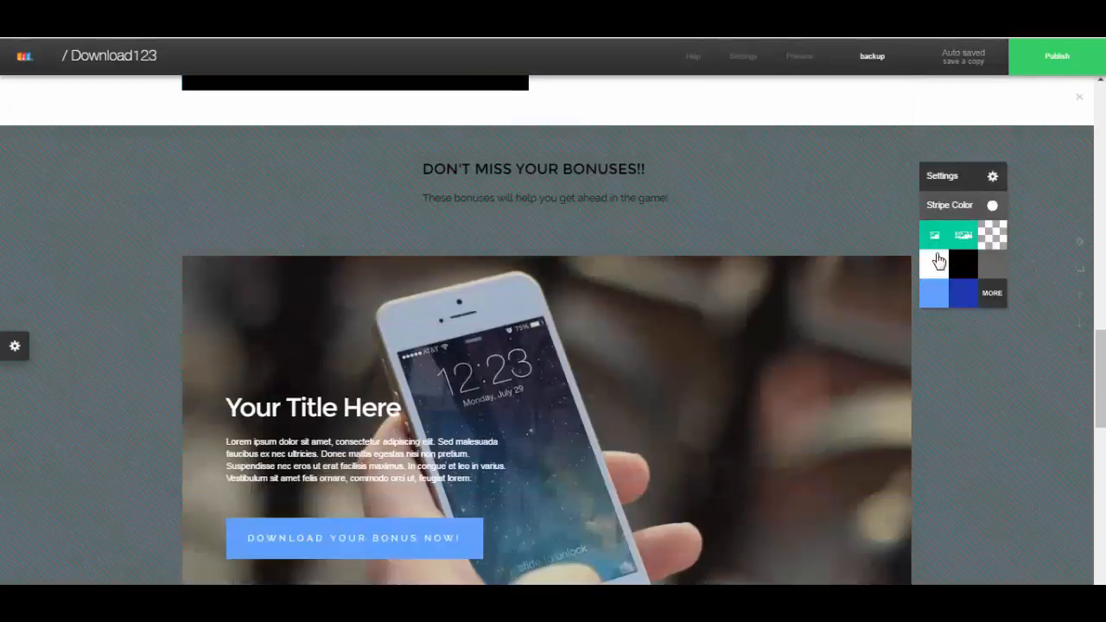
pyautogui.click(994, 239)
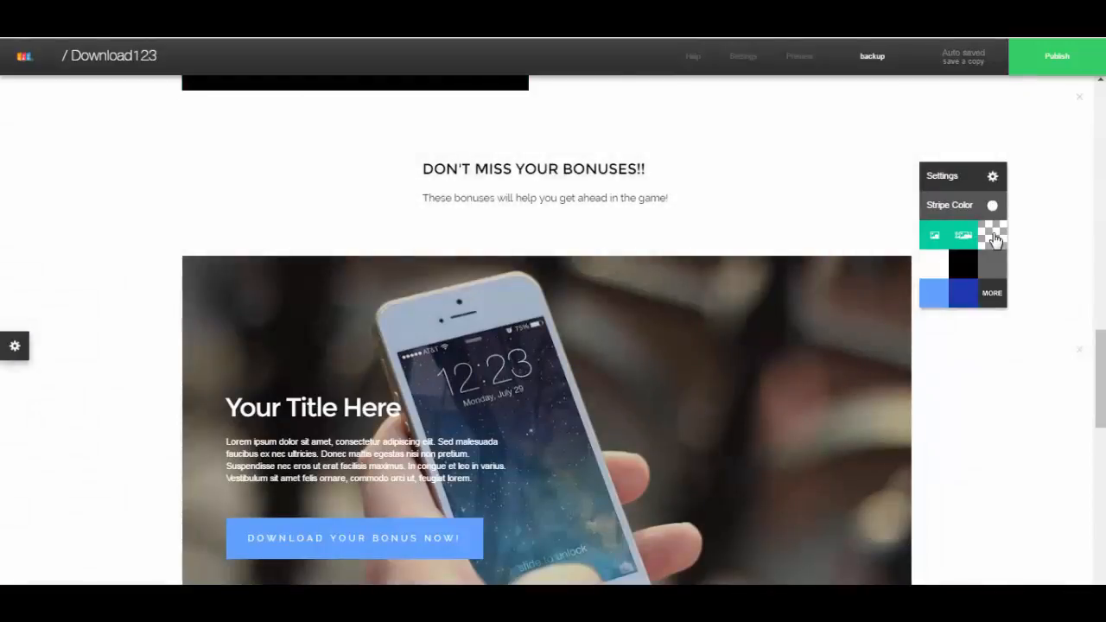
pyautogui.click(992, 293)
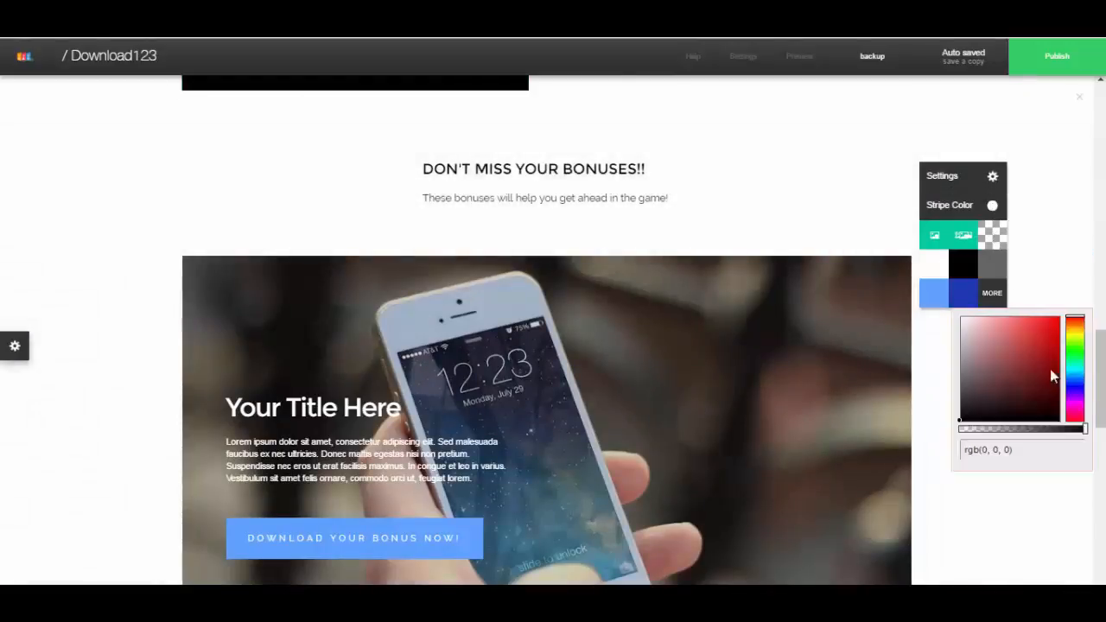
pyautogui.click(1076, 373)
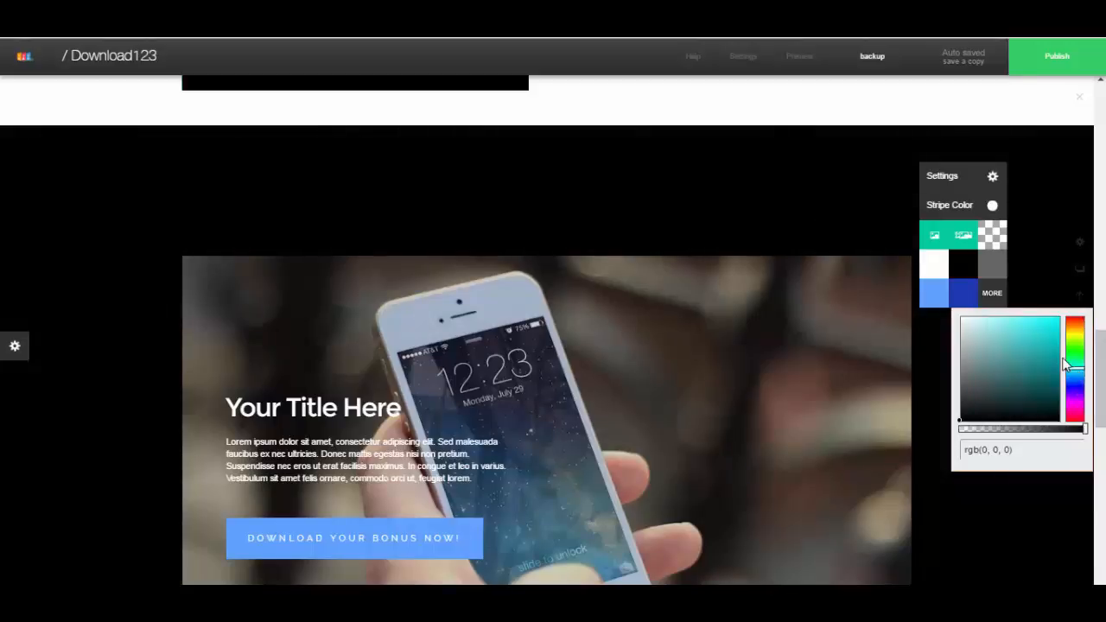
pyautogui.moveTo(1044, 343)
pyautogui.mouseDown()
pyautogui.moveTo(975, 341)
pyautogui.moveTo(987, 386)
pyautogui.moveTo(982, 320)
pyautogui.moveTo(973, 326)
pyautogui.mouseUp()
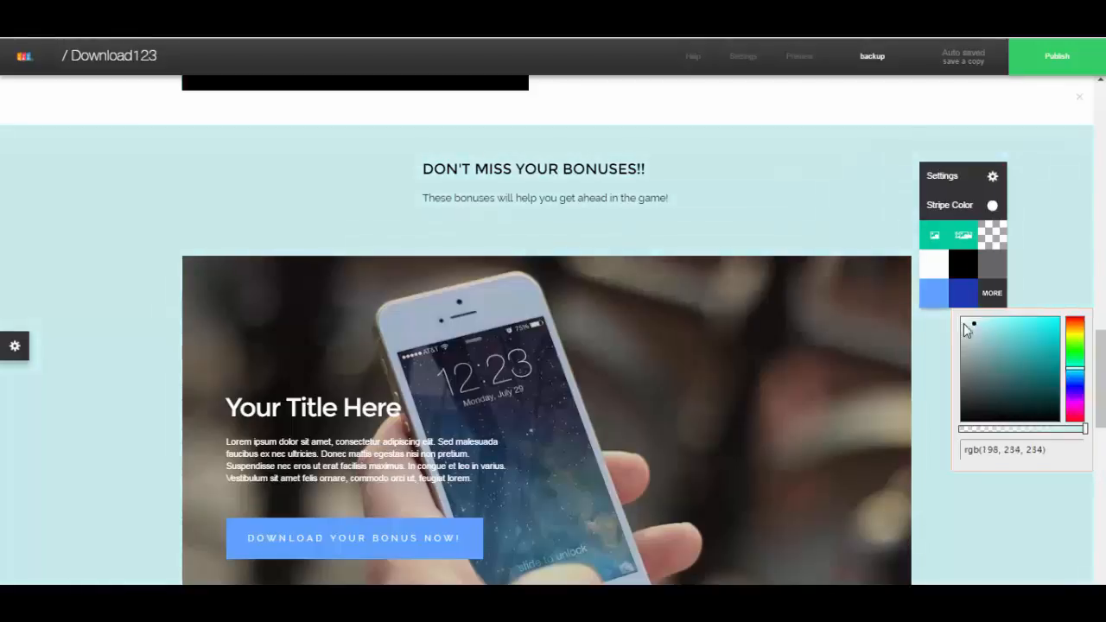
pyautogui.click(1037, 490)
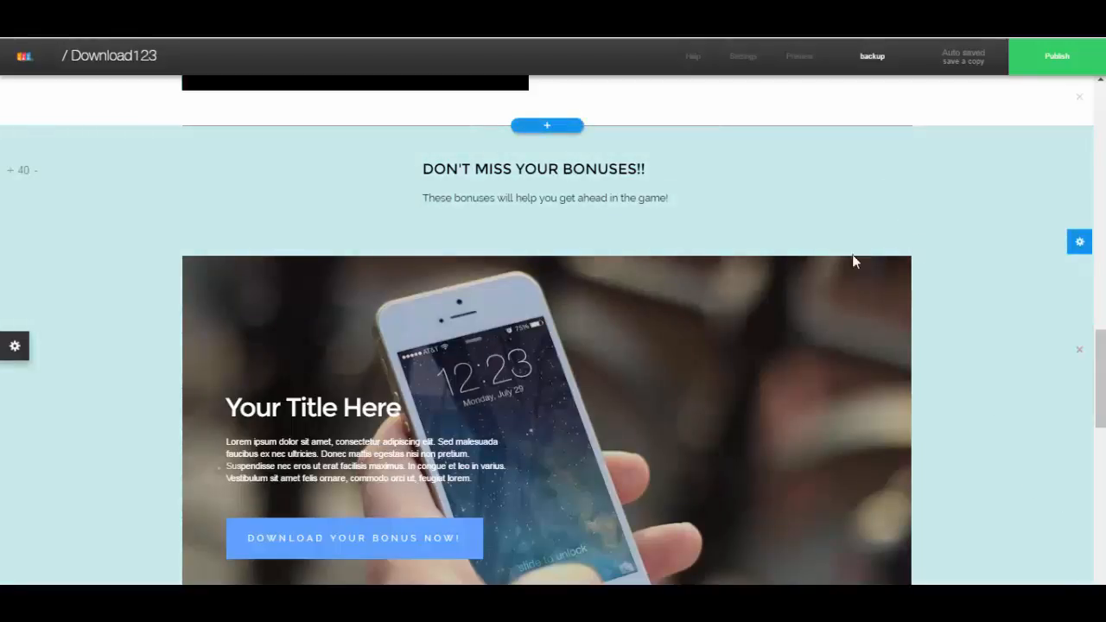
# Enlarge the font size of the "Don't miss your bonuses!!" heading.
pyautogui.scroll(-2, 700, 238)
pyautogui.scroll(4, 681, 247)
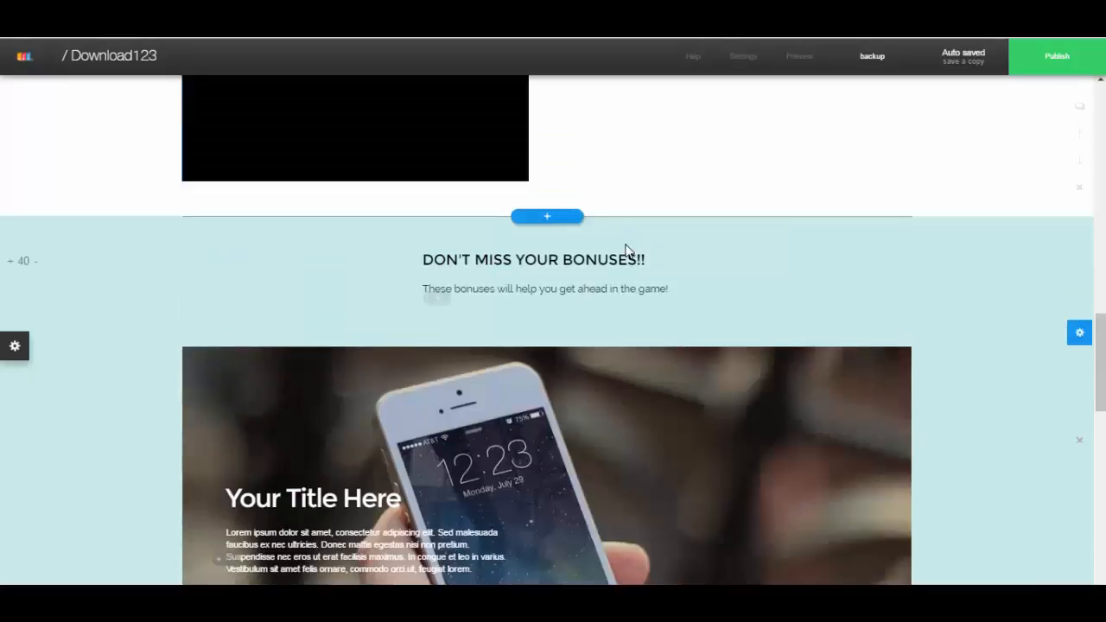
pyautogui.scroll(-2, 644, 263)
pyautogui.moveTo(574, 230)
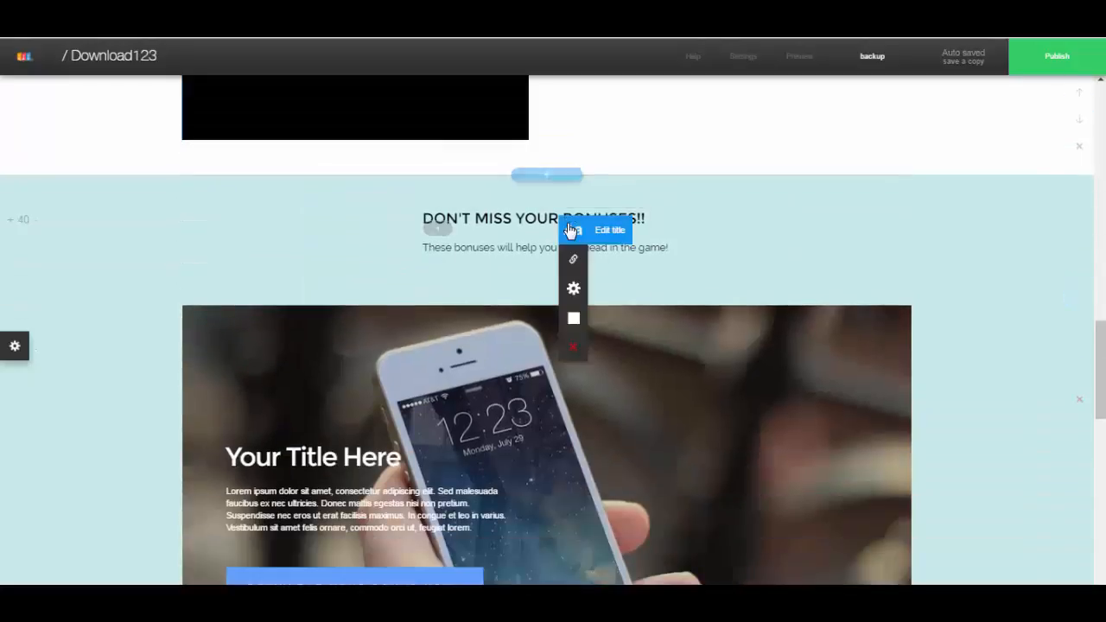
pyautogui.click(610, 231)
pyautogui.click(552, 181)
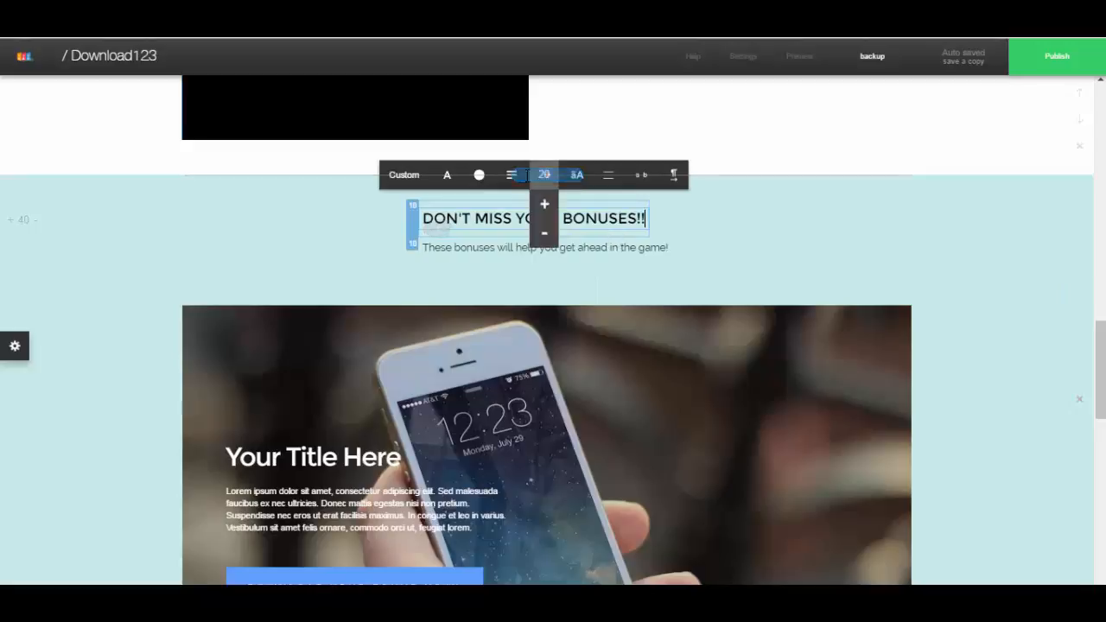
pyautogui.click(544, 204)
pyautogui.click(544, 203)
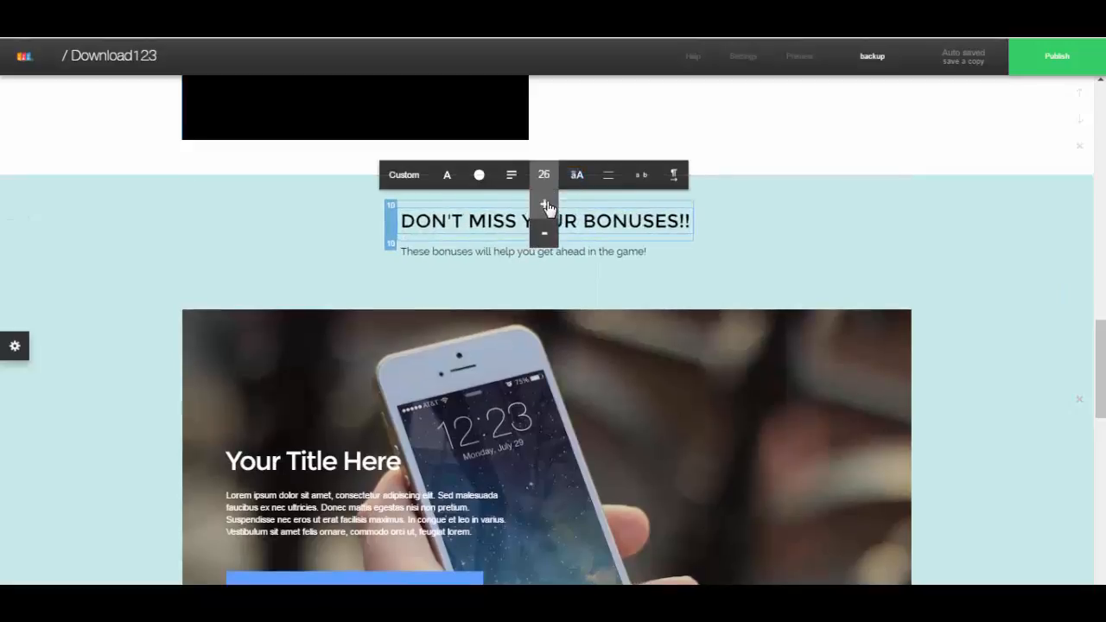
pyautogui.click(545, 204)
pyautogui.click(544, 204)
# Set the font size of the "These bonuses will help you get ahead in the game!" subtitle to 20.
pyautogui.click(494, 264)
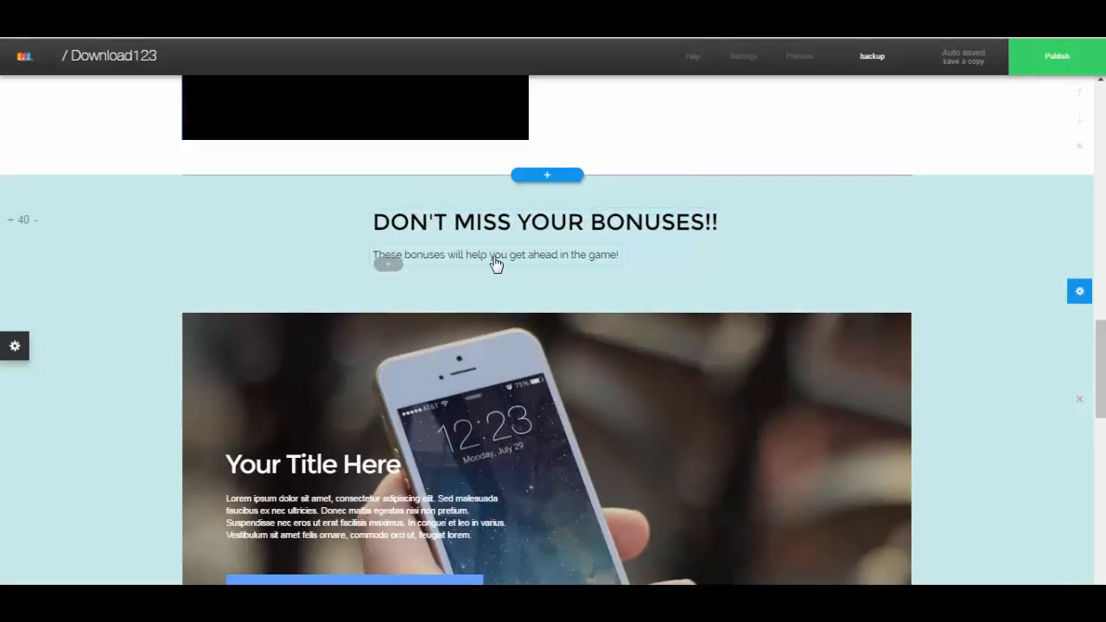
pyautogui.moveTo(496, 264)
pyautogui.click(544, 265)
pyautogui.click(505, 211)
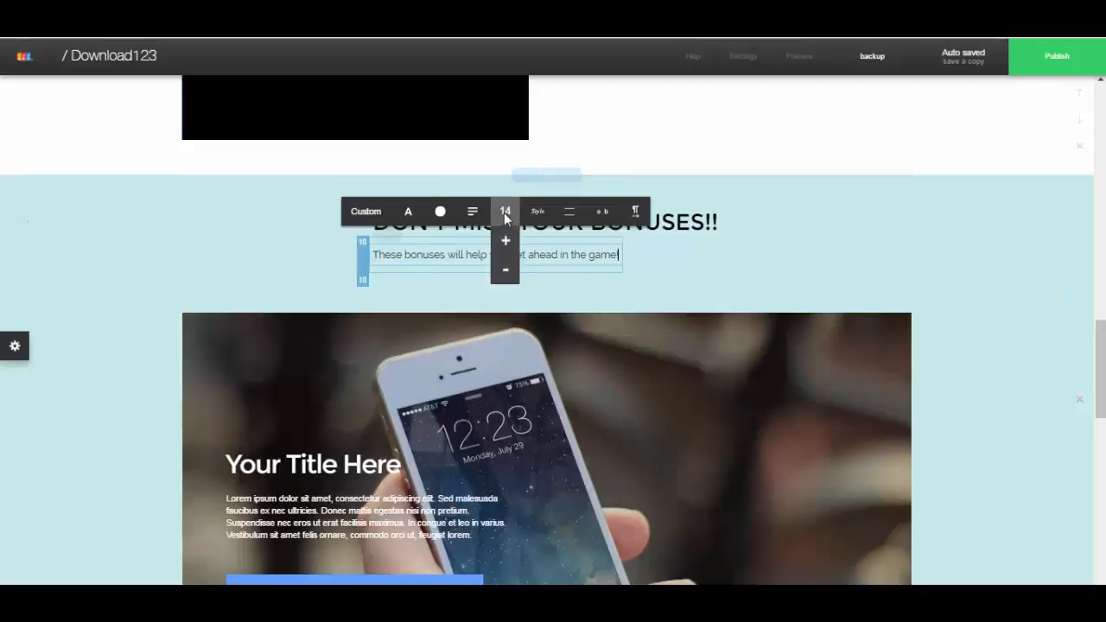
pyautogui.click(507, 241)
pyautogui.click(507, 241)
pyautogui.click(507, 241)
pyautogui.click(508, 241)
pyautogui.click(508, 241)
pyautogui.click(508, 241)
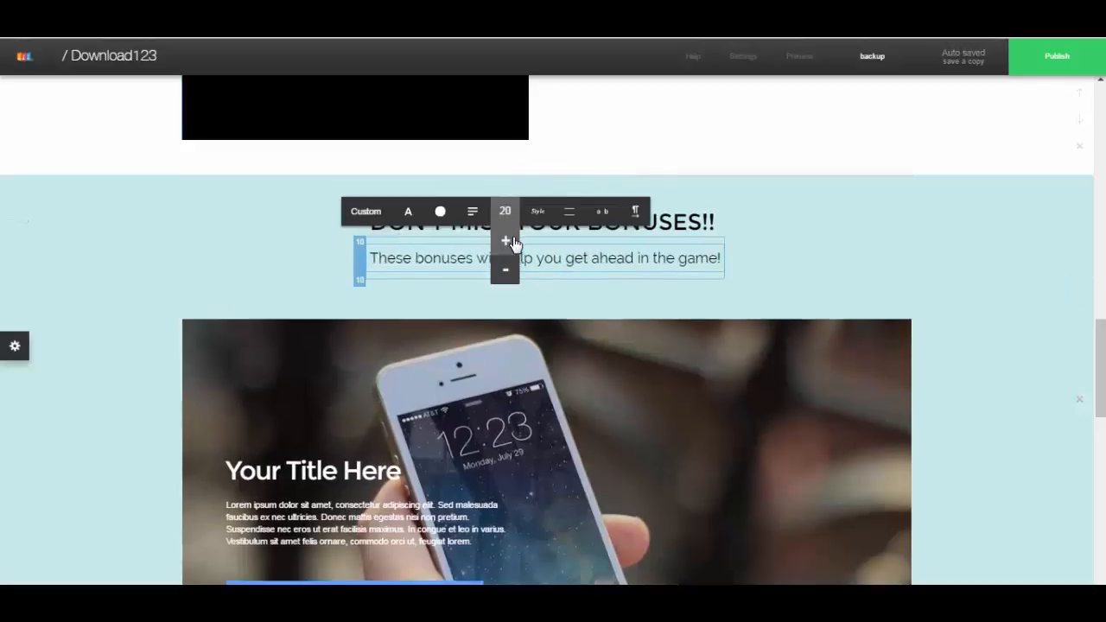
pyautogui.click(861, 272)
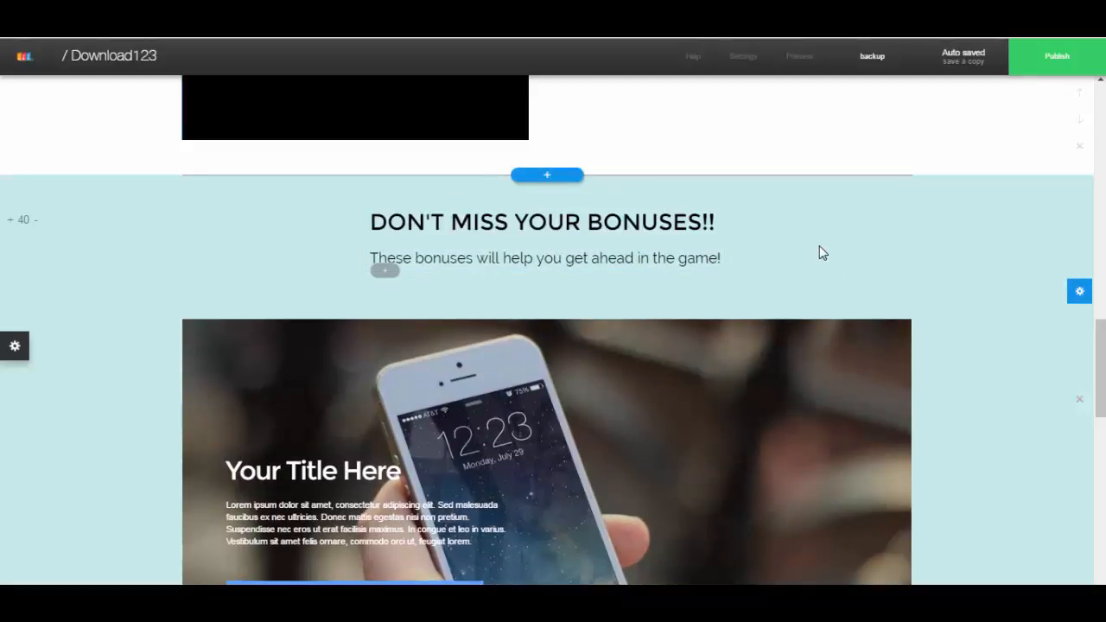
# Add a divider line below the bonus section's subtitle and widen it to span the subtitle's width.
pyautogui.click(385, 272)
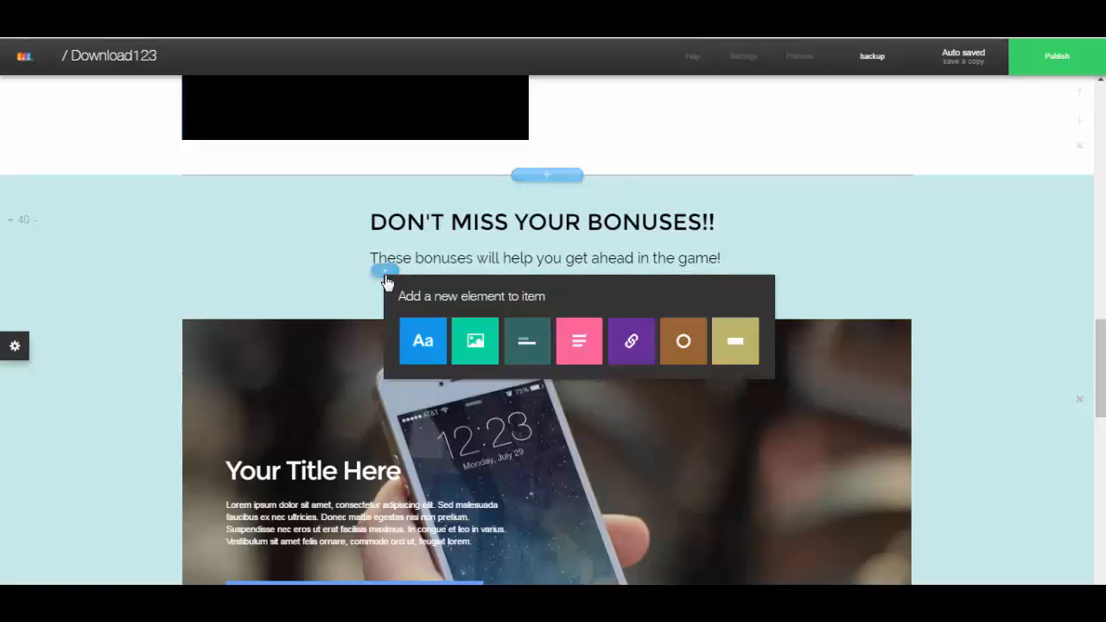
pyautogui.click(735, 346)
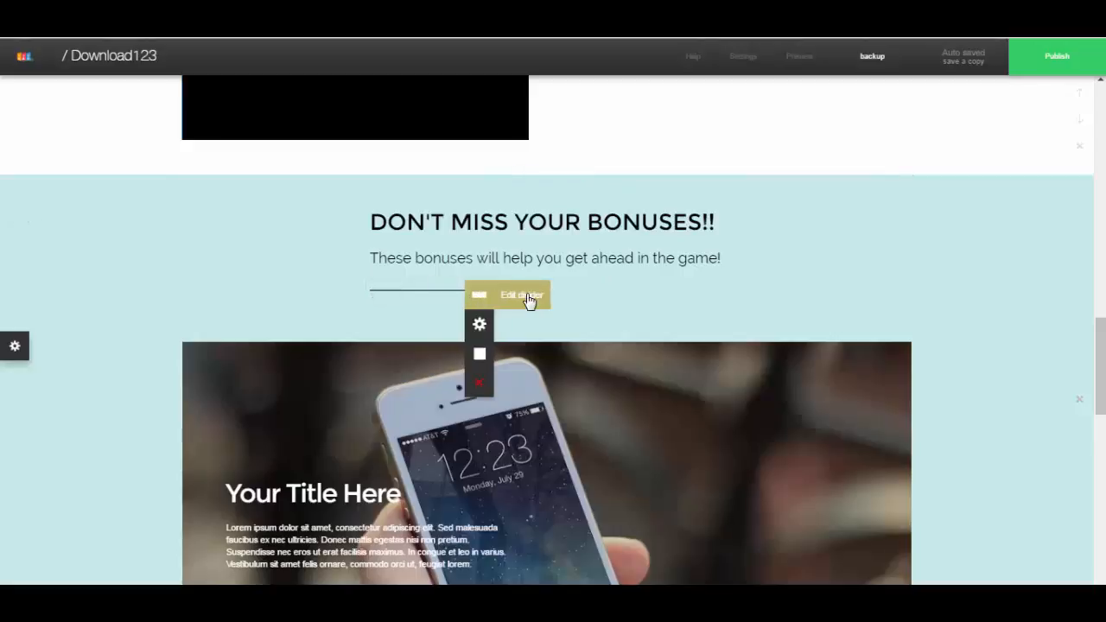
pyautogui.click(527, 299)
pyautogui.moveTo(471, 250)
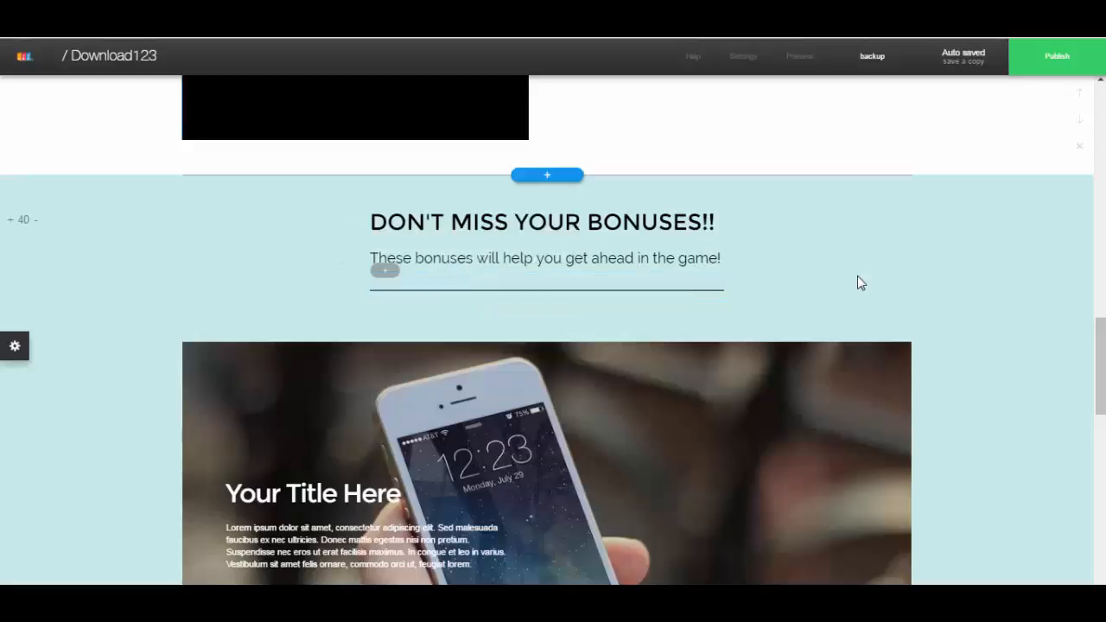
# Set the page's SEO visibility to "Hidden from search engines (noindex)" and save the SEO settings.
pyautogui.scroll(8, 696, 244)
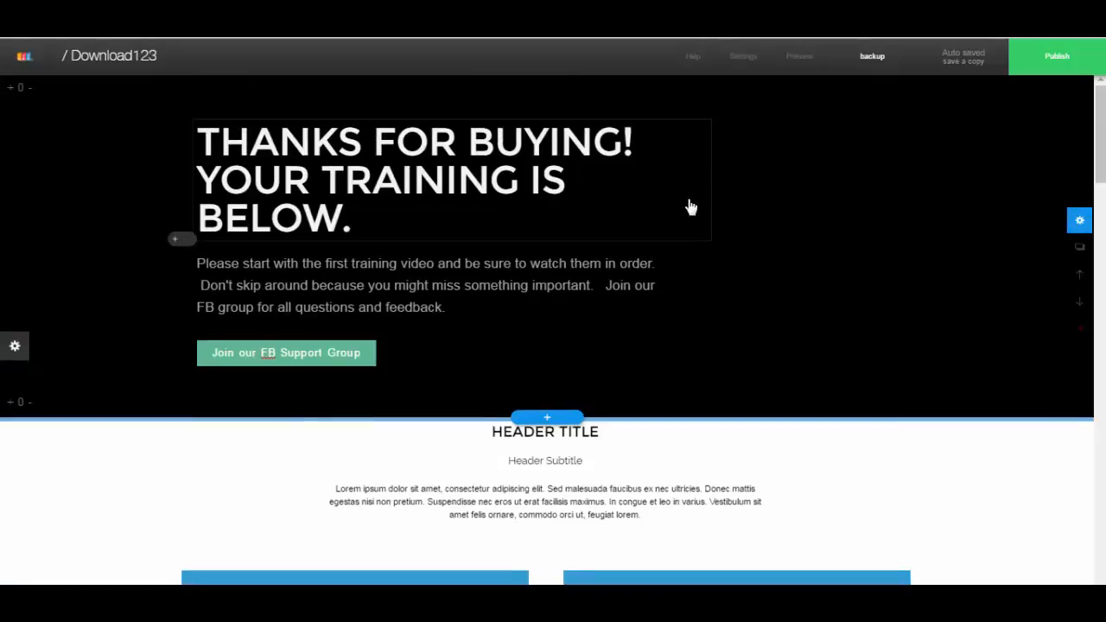
pyautogui.click(742, 75)
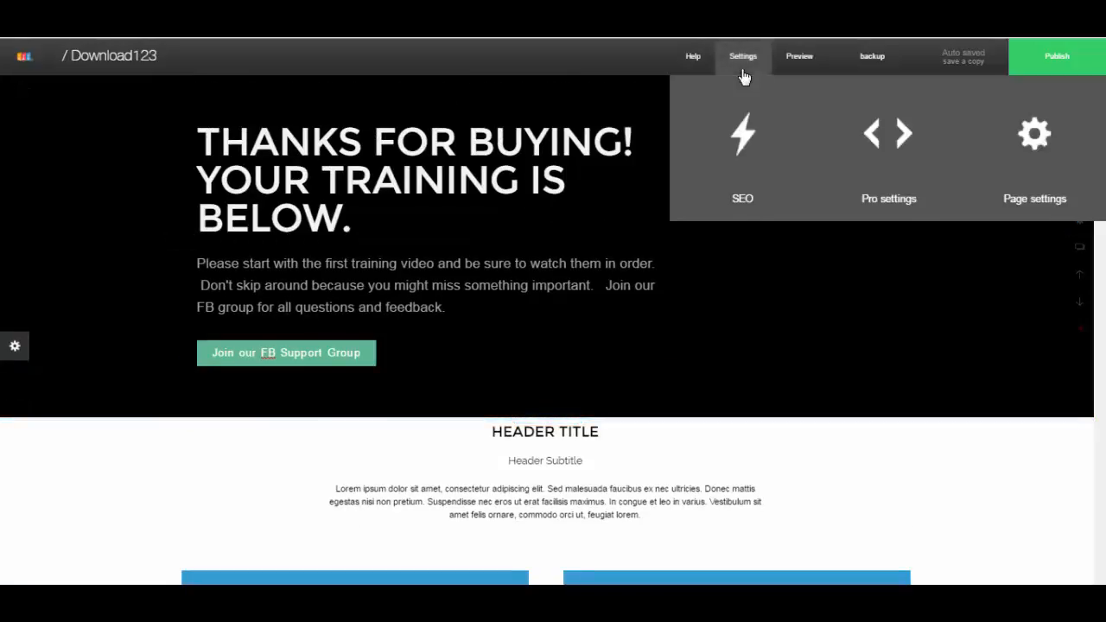
pyautogui.click(744, 155)
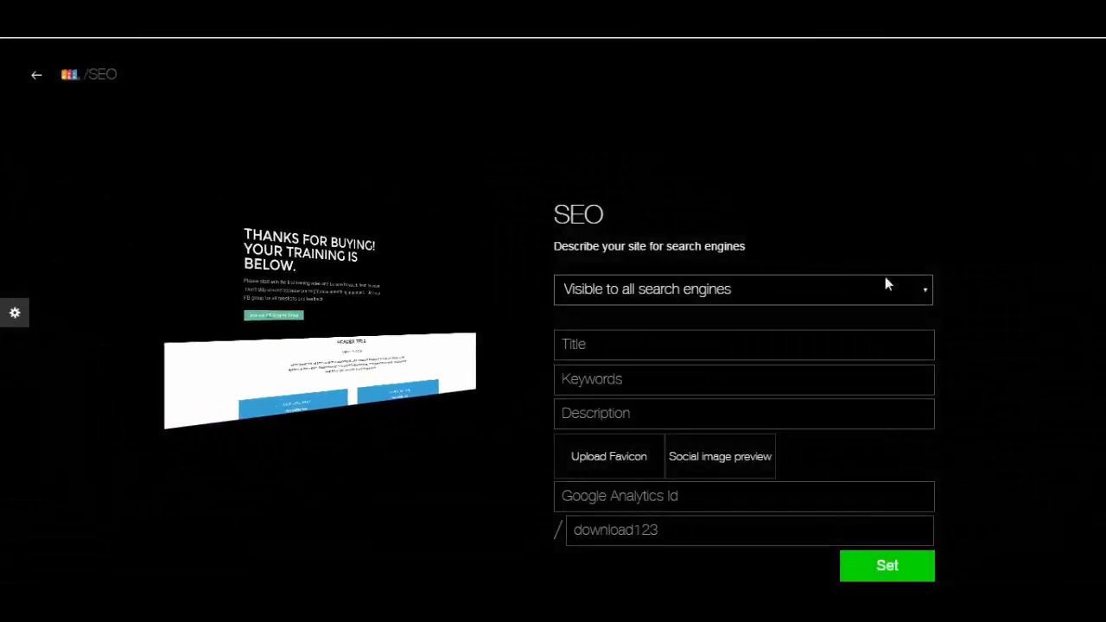
pyautogui.click(922, 293)
pyautogui.click(815, 332)
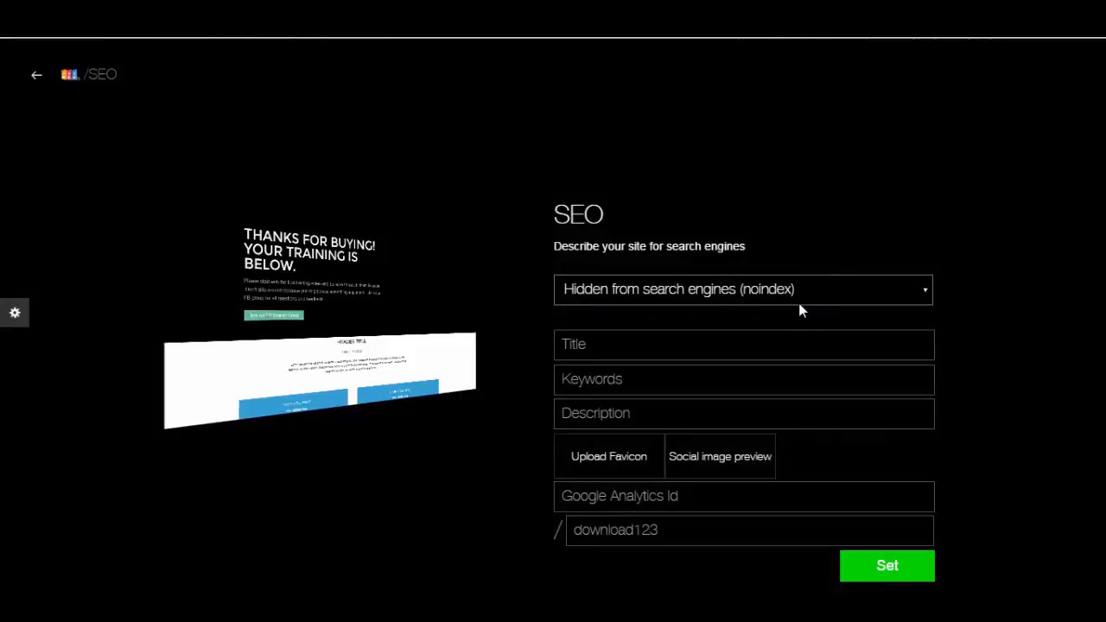
pyautogui.click(742, 292)
pyautogui.click(644, 319)
pyautogui.click(751, 290)
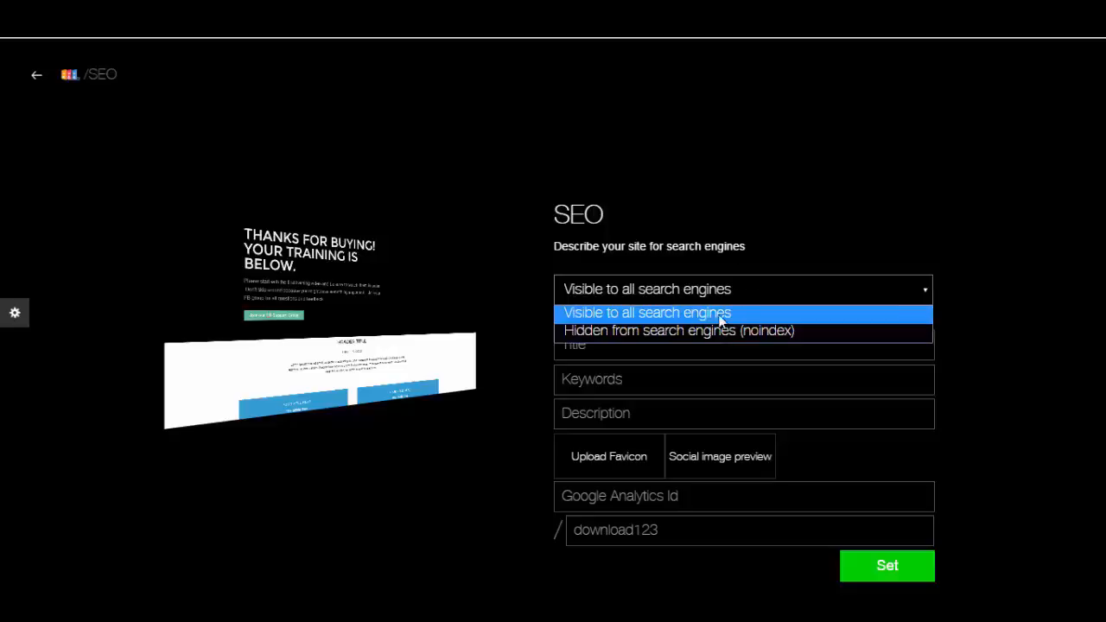
pyautogui.click(705, 333)
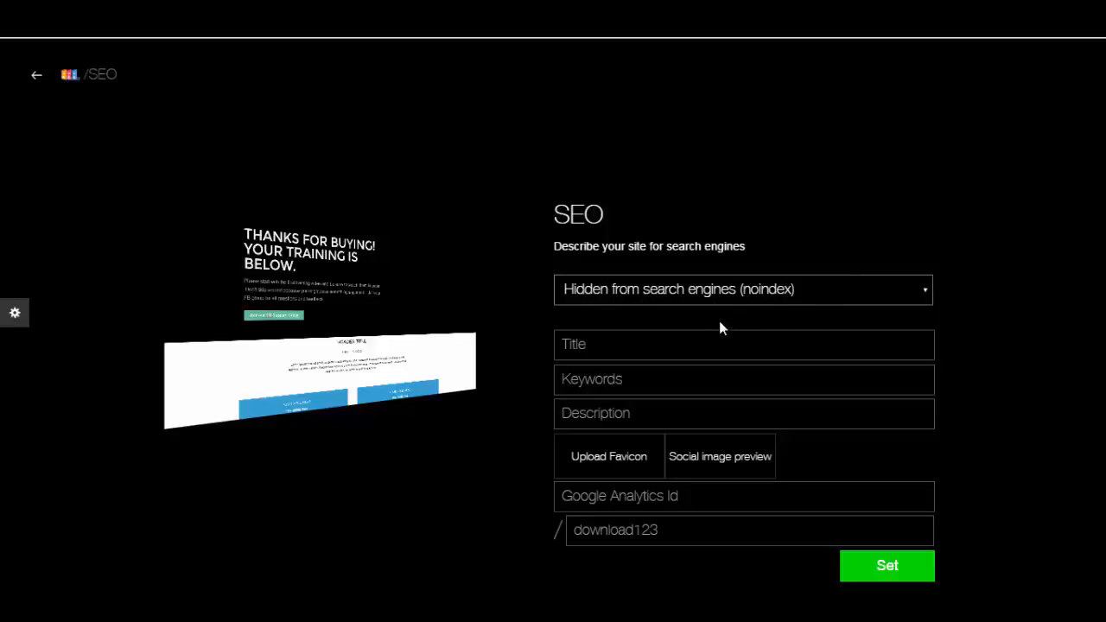
pyautogui.click(717, 496)
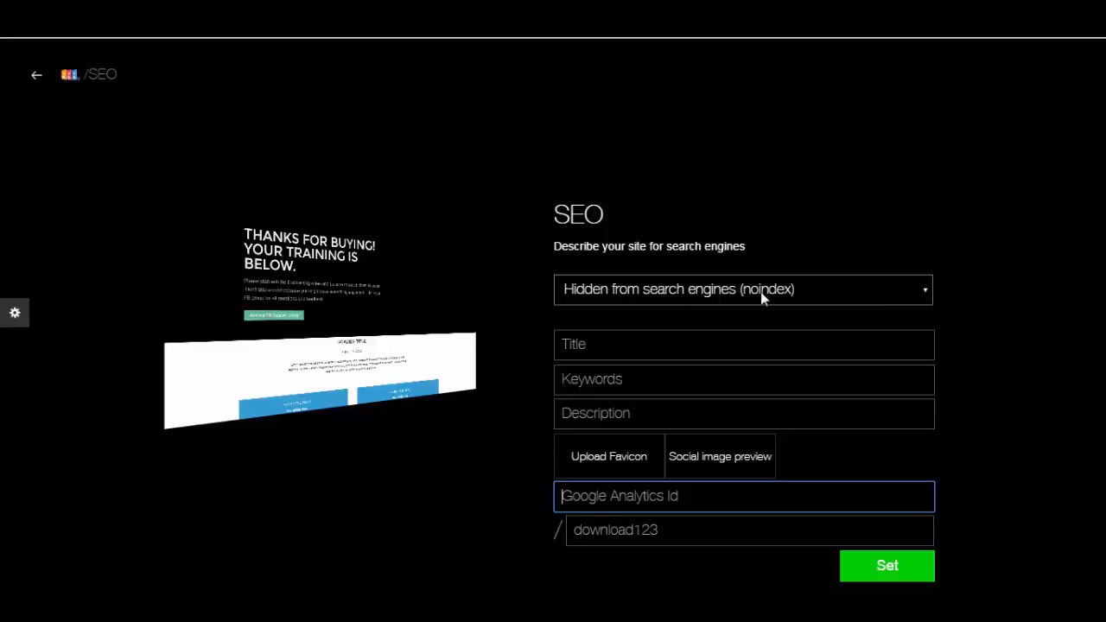
pyautogui.click(883, 565)
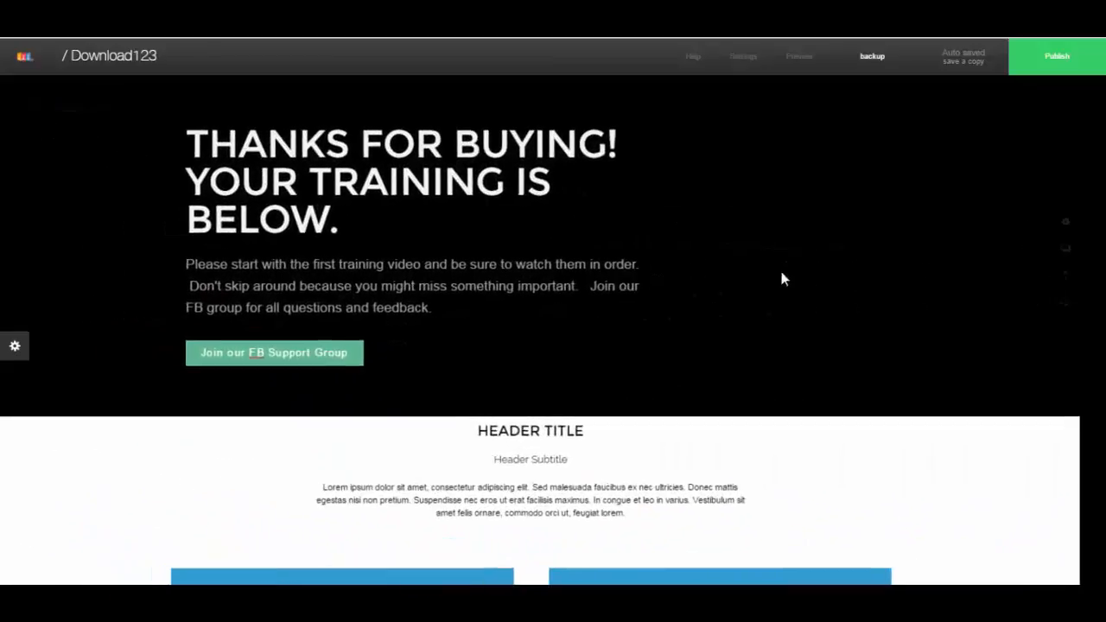
# Publish the page to its temporary URL and choose to connect an own domain for free.
pyautogui.click(1041, 60)
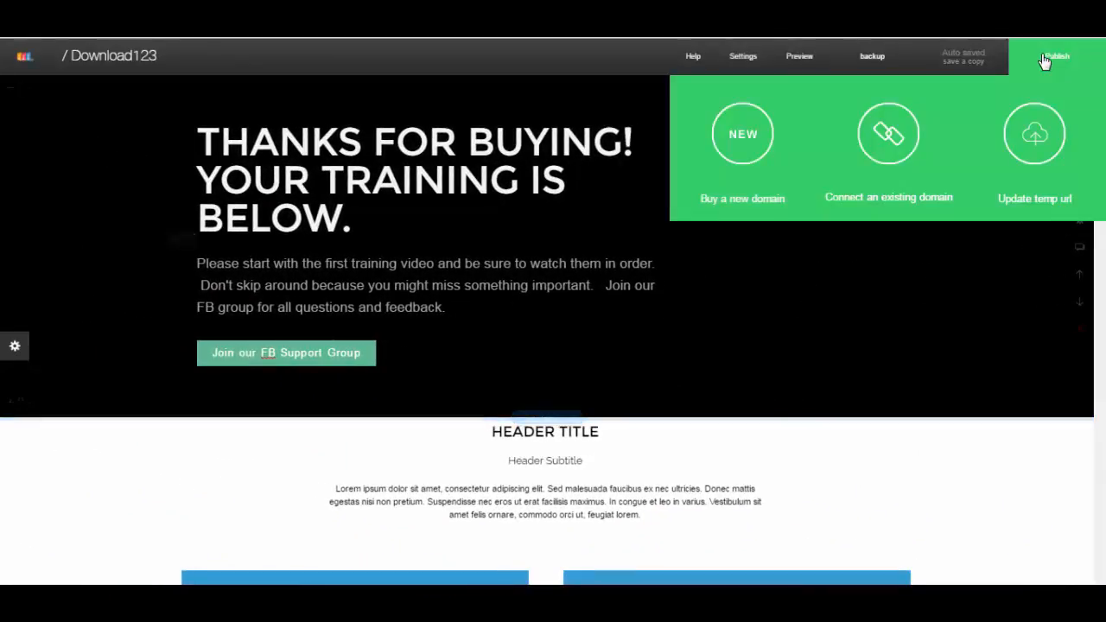
pyautogui.click(1038, 173)
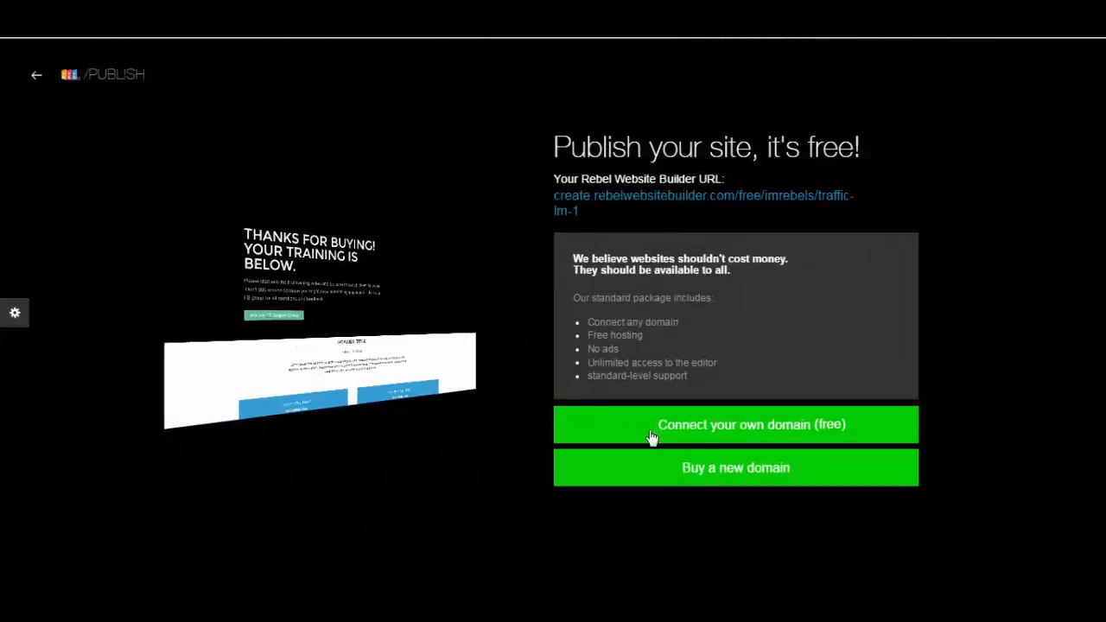
pyautogui.click(711, 432)
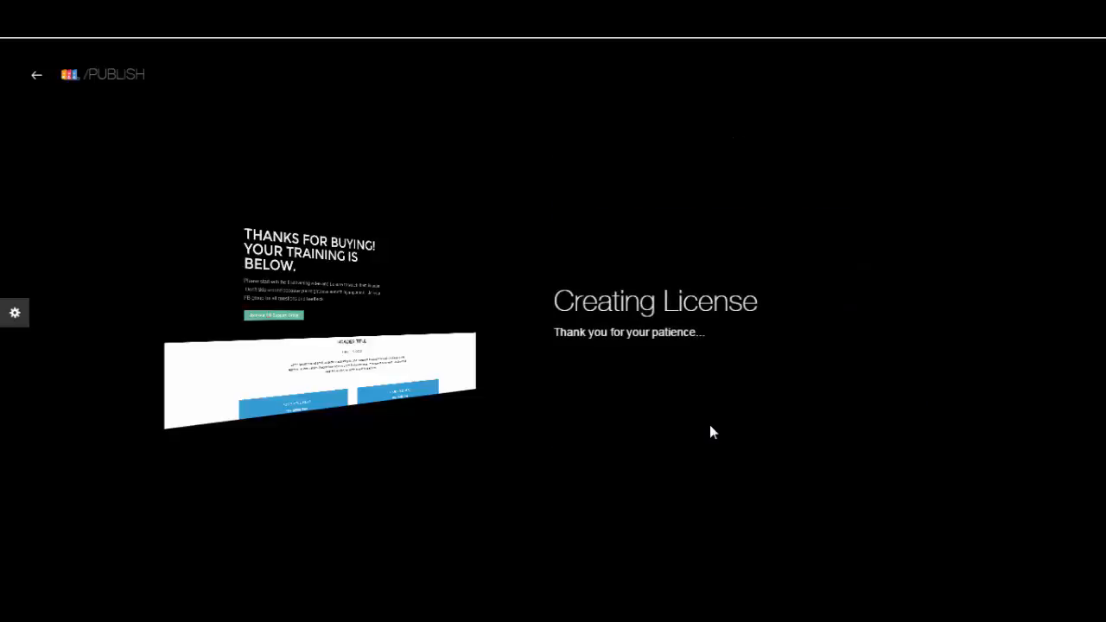